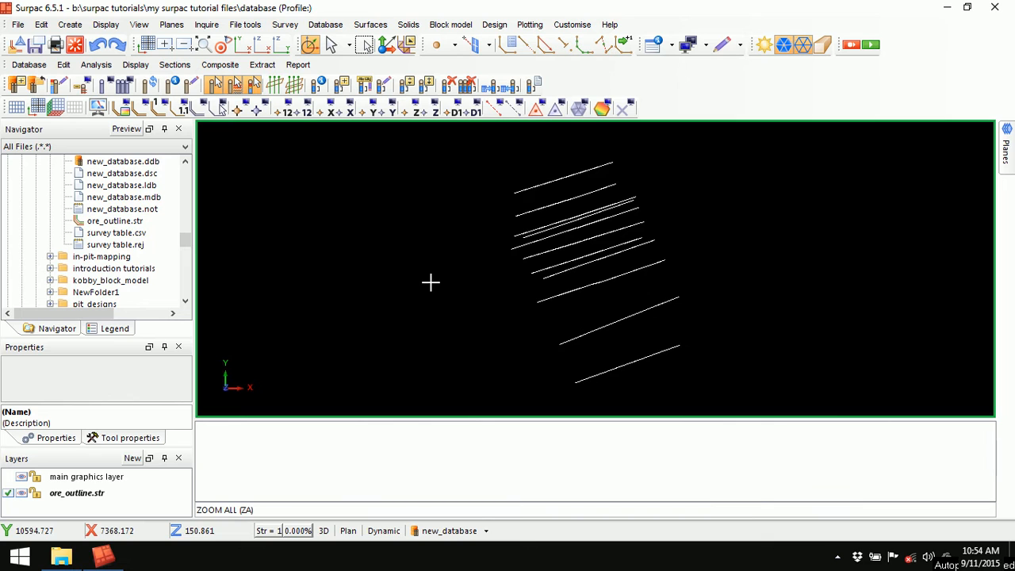
# Save the ore_outline.str layer as a new Surpac string file named ore_model
pyautogui.moveTo(451, 301); pyautogui.dragTo(566, 295, button='middle')
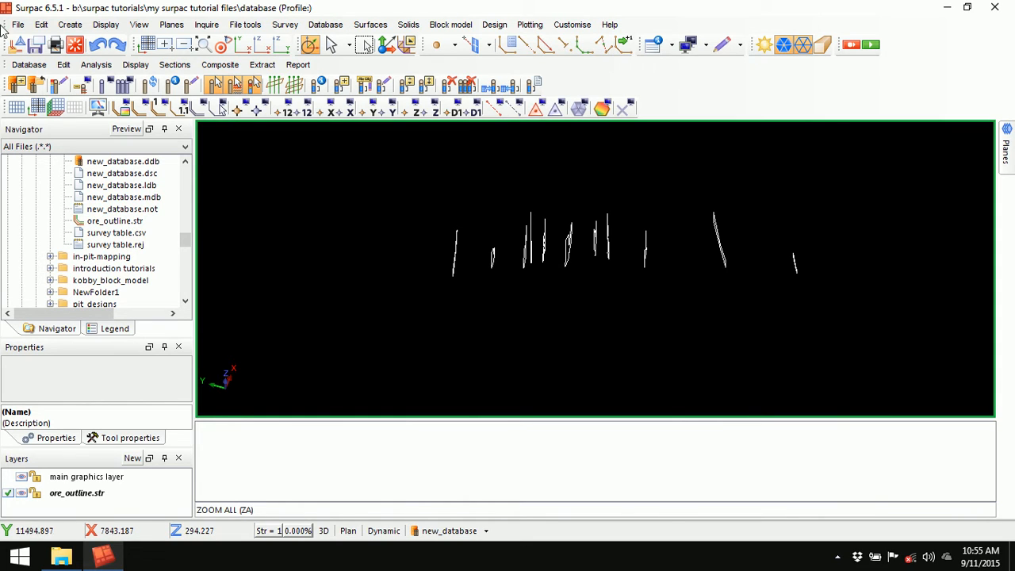
pyautogui.click(37, 45)
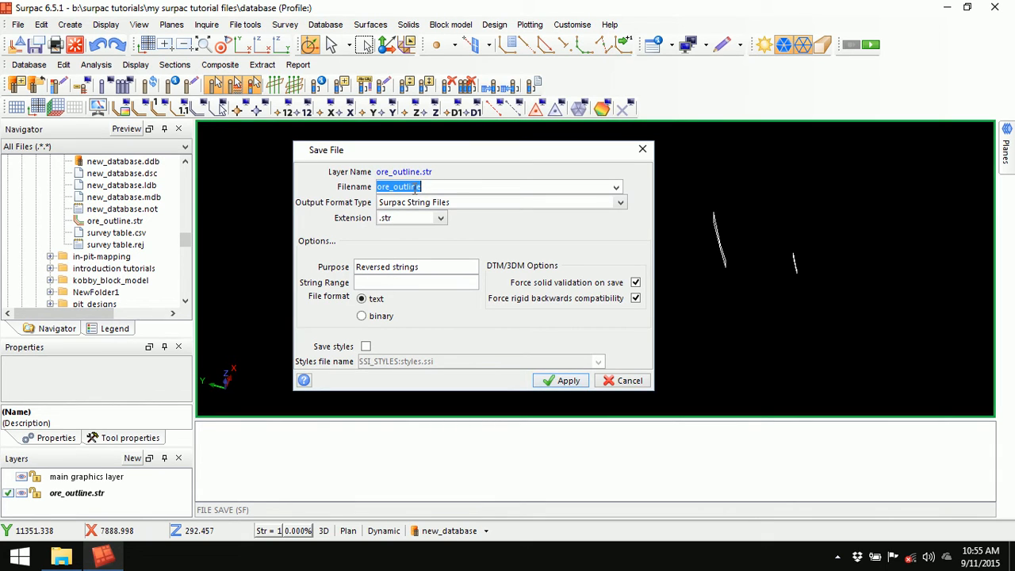
pyautogui.write('or')
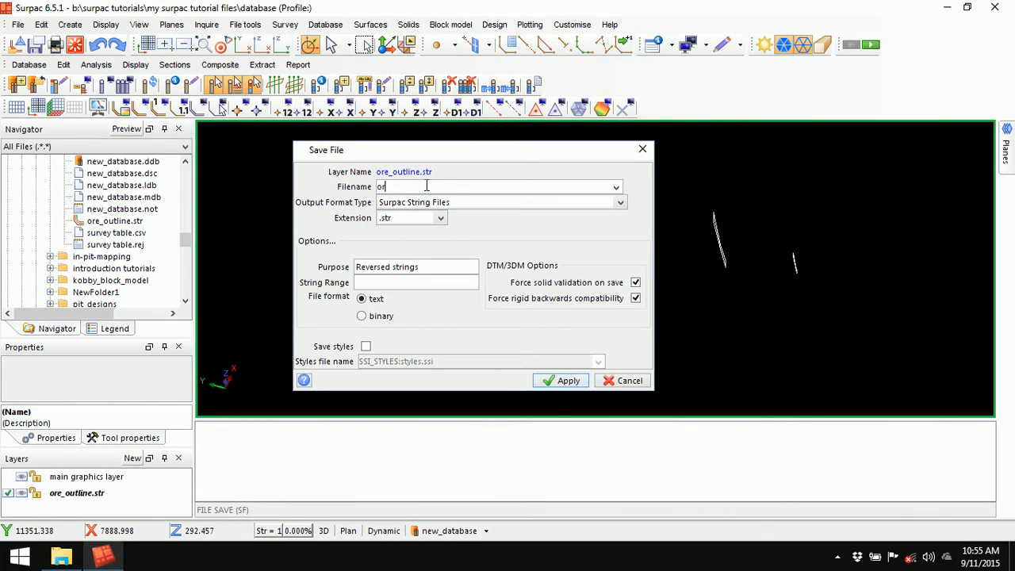
pyautogui.write('e_model')
pyautogui.click(561, 381)
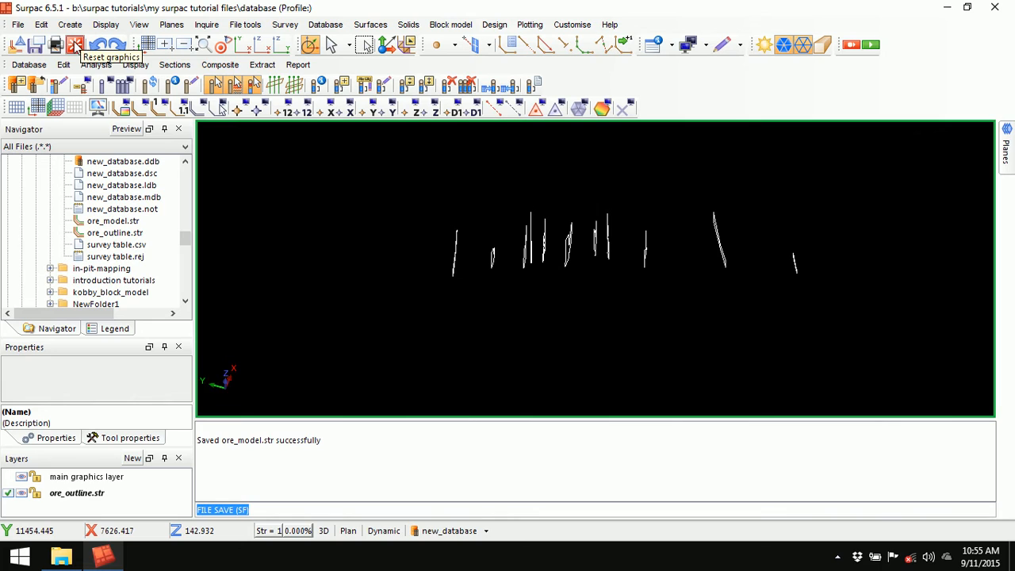
# Reset the graphics and load ore_model.str into the viewport
pyautogui.click(75, 46)
pyautogui.click(111, 222)
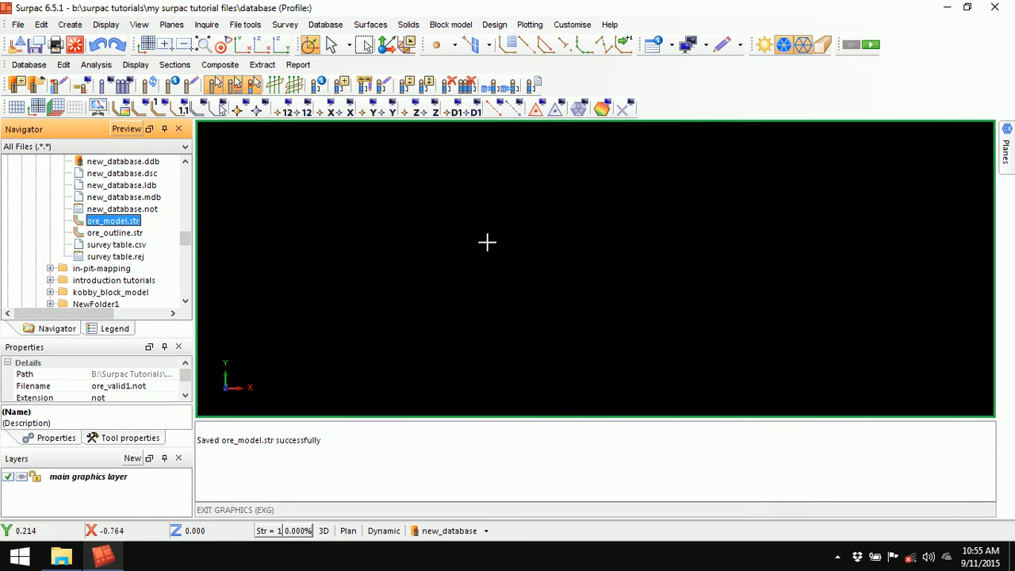
pyautogui.scroll(-2, 489, 249)
pyautogui.scroll(1, 506, 272)
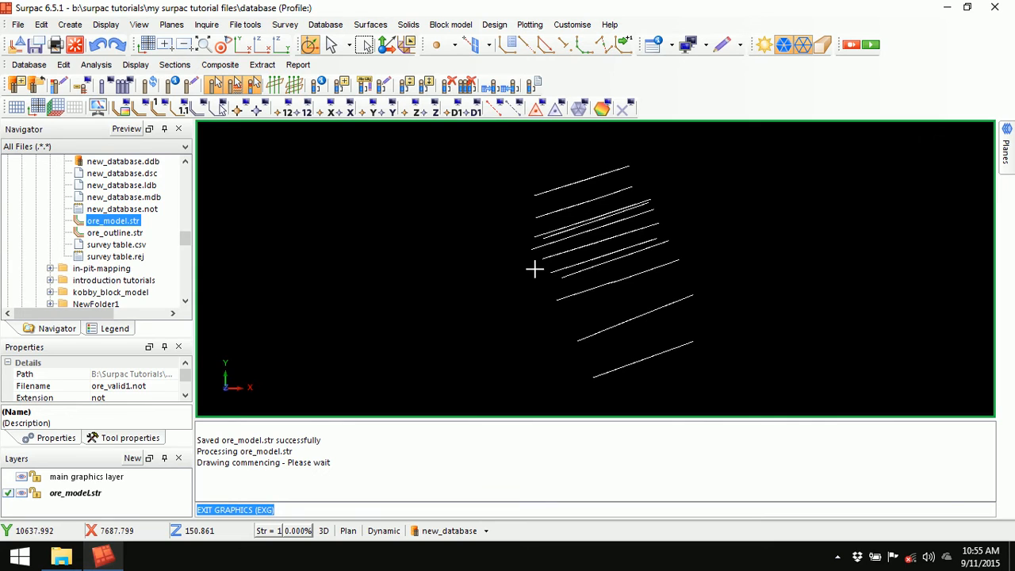
pyautogui.click(17, 25)
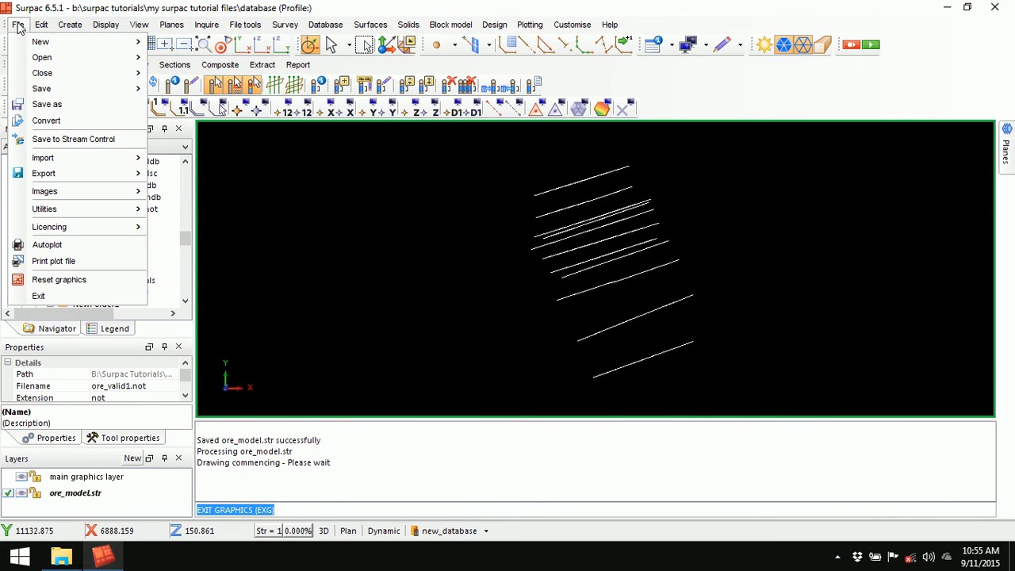
pyautogui.click(72, 106)
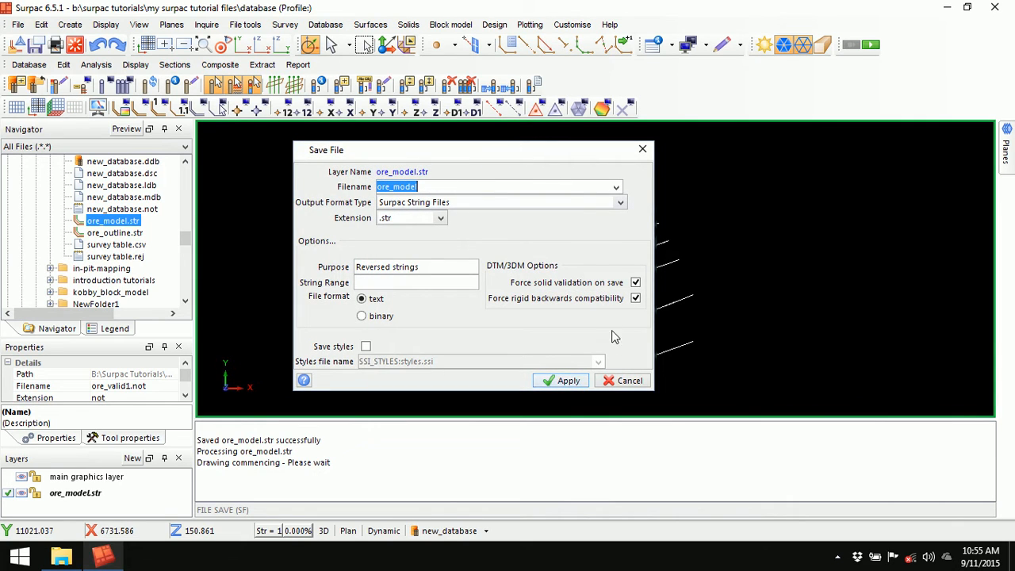
pyautogui.click(623, 381)
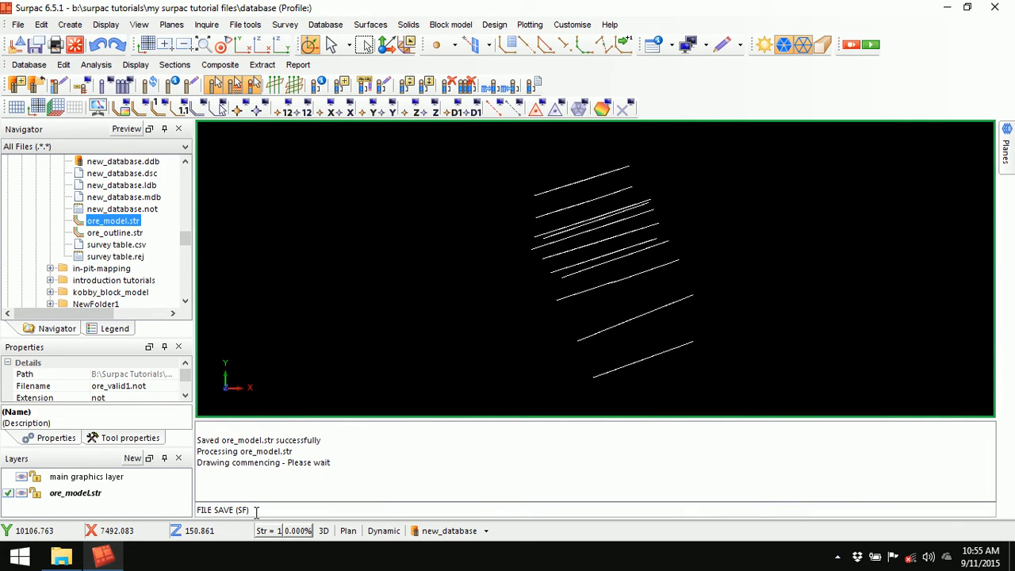
pyautogui.click(256, 512)
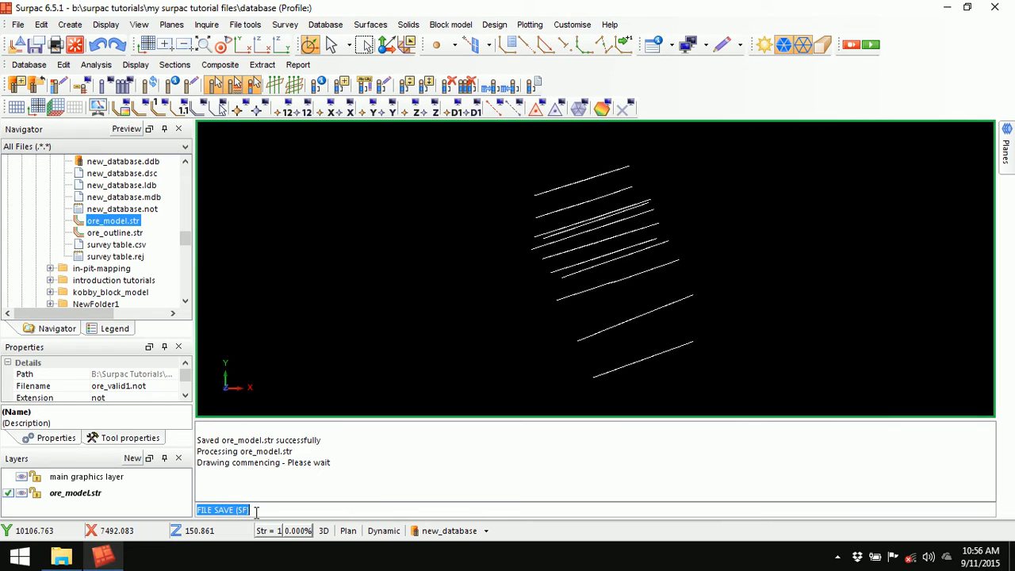
pyautogui.write('SF')
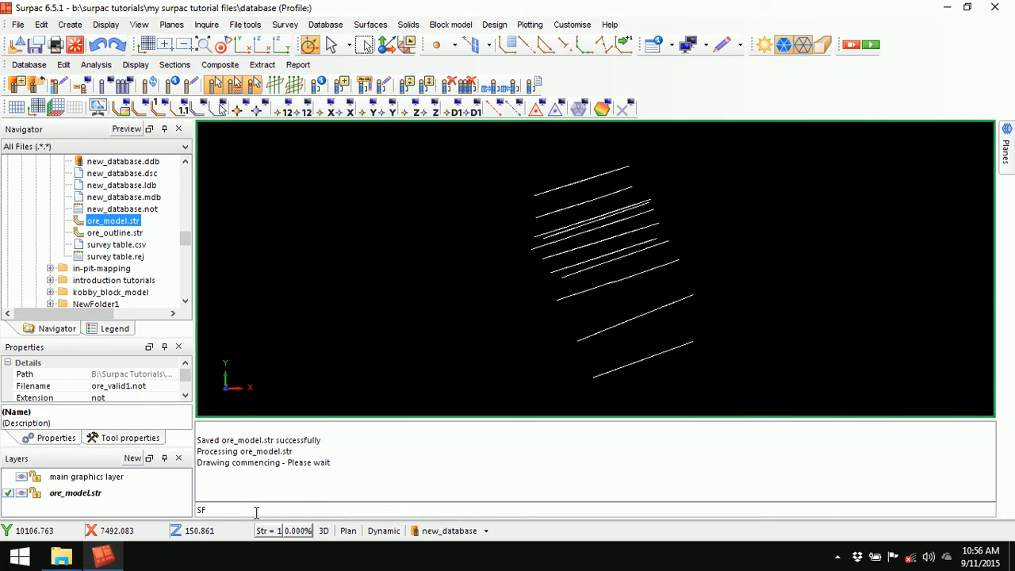
pyautogui.press('Return')
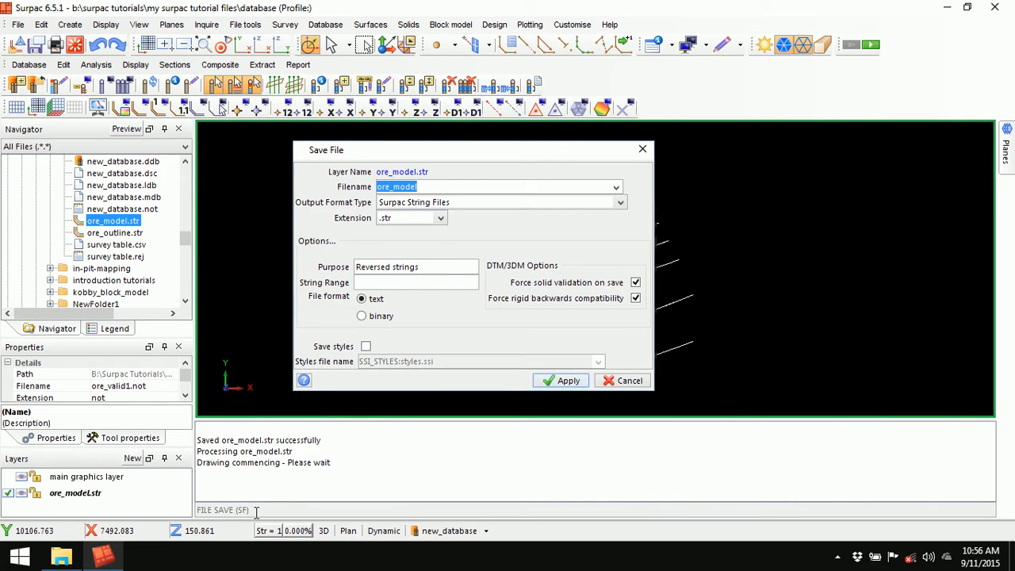
pyautogui.click(620, 382)
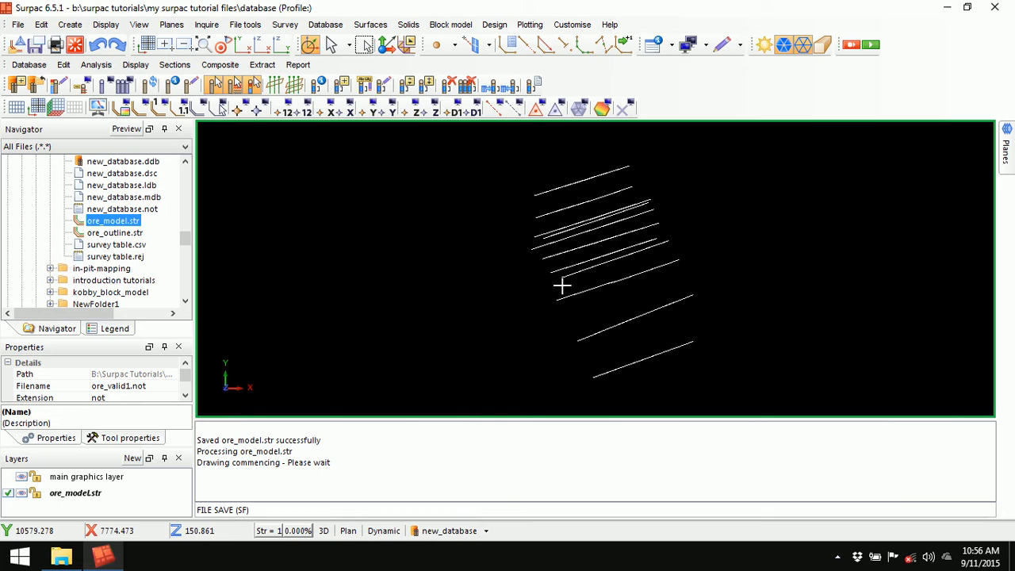
# Clear the text in the message window
pyautogui.moveTo(555, 288); pyautogui.dragTo(620, 273, button='middle')
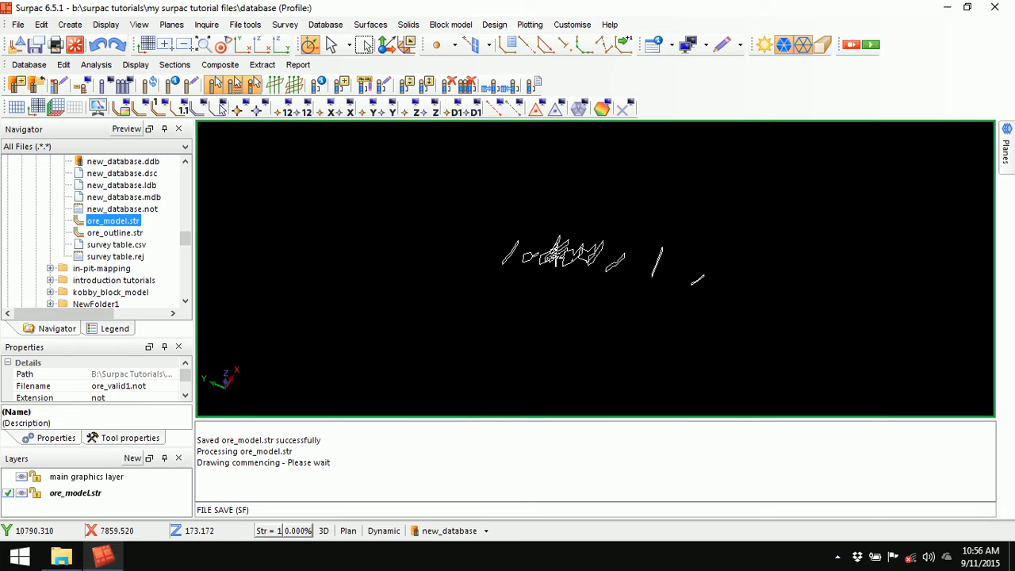
pyautogui.rightClick(573, 430)
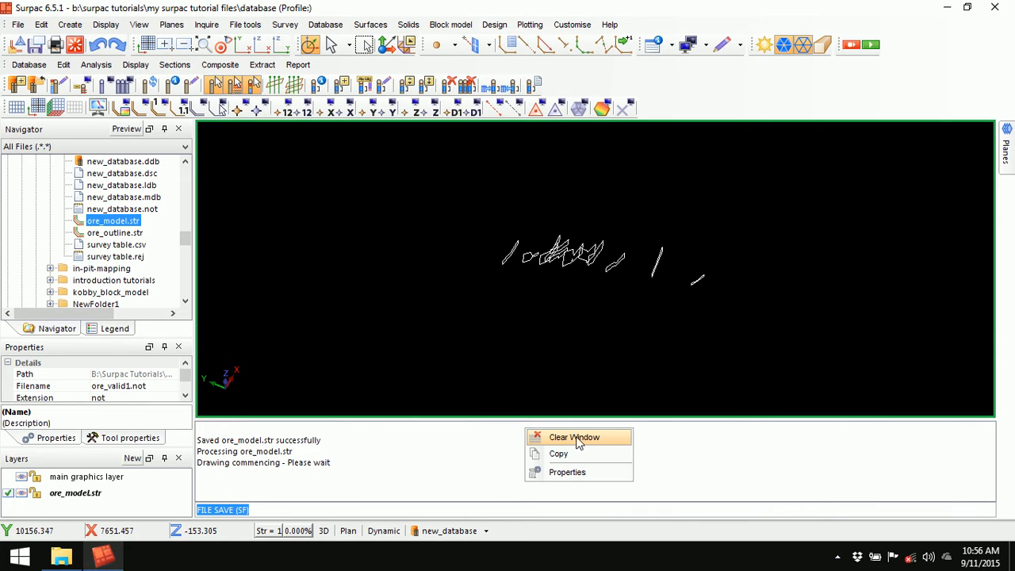
pyautogui.click(581, 438)
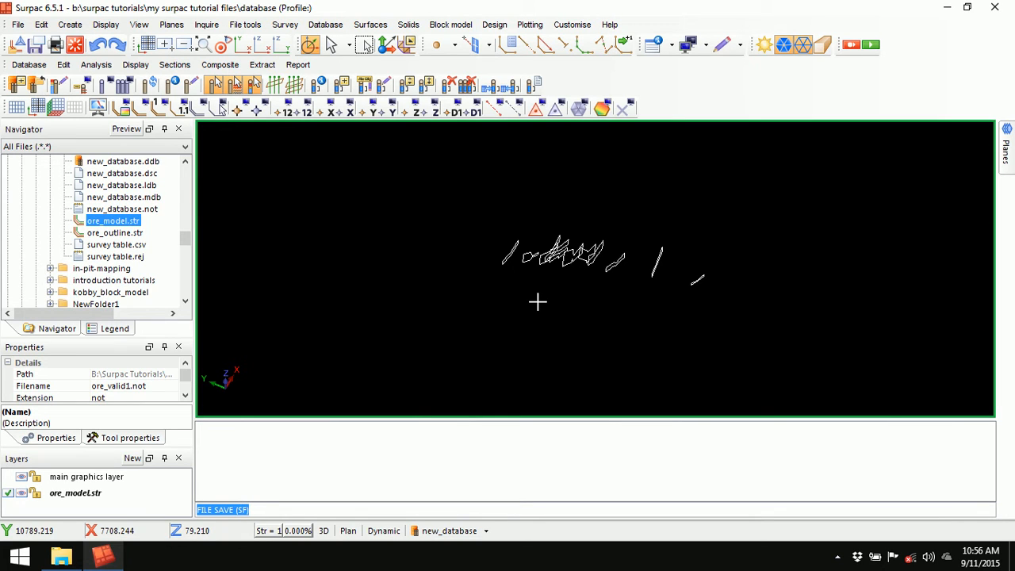
# Examine the shape and spacing of the ore outlines in 3D from several angles, both close up and as a whole
pyautogui.scroll(1, 596, 289)
pyautogui.scroll(2, 587, 290)
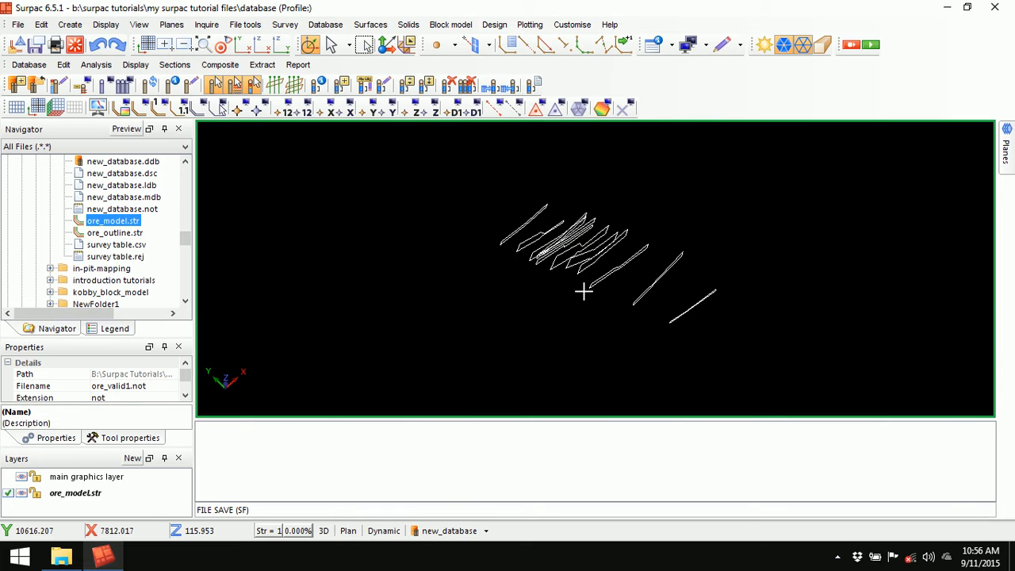
pyautogui.moveTo(583, 292)
pyautogui.mouseDown(button='middle')
pyautogui.moveTo(559, 304)
pyautogui.moveTo(553, 274)
pyautogui.moveTo(599, 286)
pyautogui.mouseUp(button='middle')
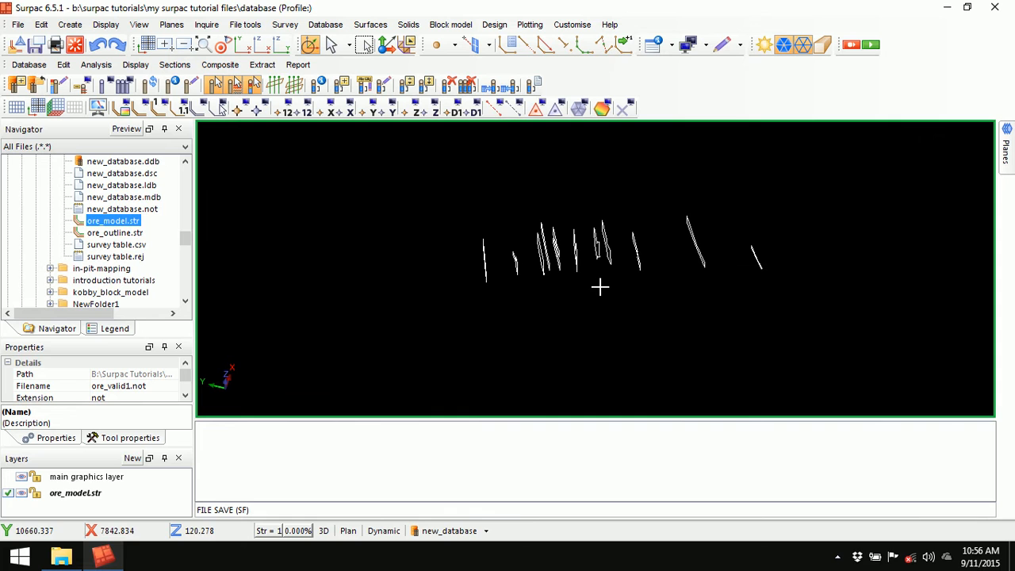
pyautogui.moveTo(601, 285); pyautogui.dragTo(588, 285, button='middle')
pyautogui.scroll(5, 582, 266)
pyautogui.moveTo(590, 273)
pyautogui.mouseDown()
pyautogui.moveTo(580, 282)
pyautogui.moveTo(612, 276)
pyautogui.moveTo(590, 277)
pyautogui.mouseUp()
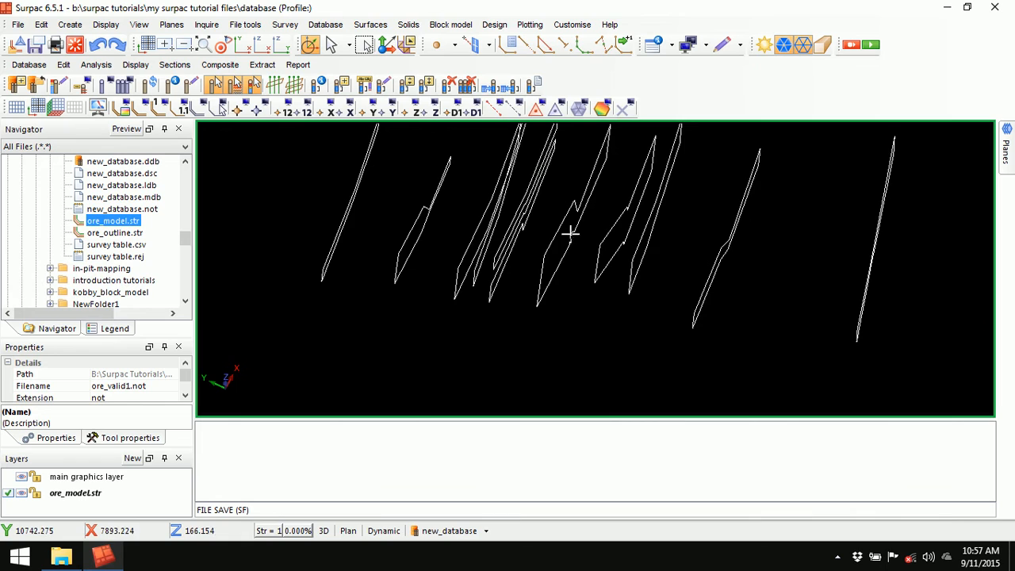
pyautogui.scroll(-3, 574, 236)
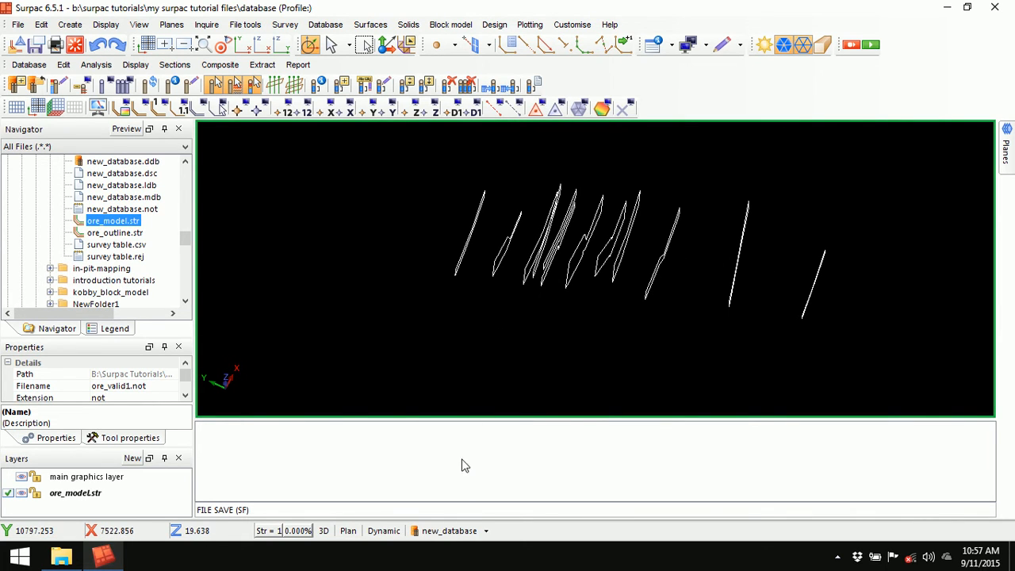
# Display the drillholes of new_database with traces coloured by the assay field au_ave_ppm and no constraint added
pyautogui.click(457, 532)
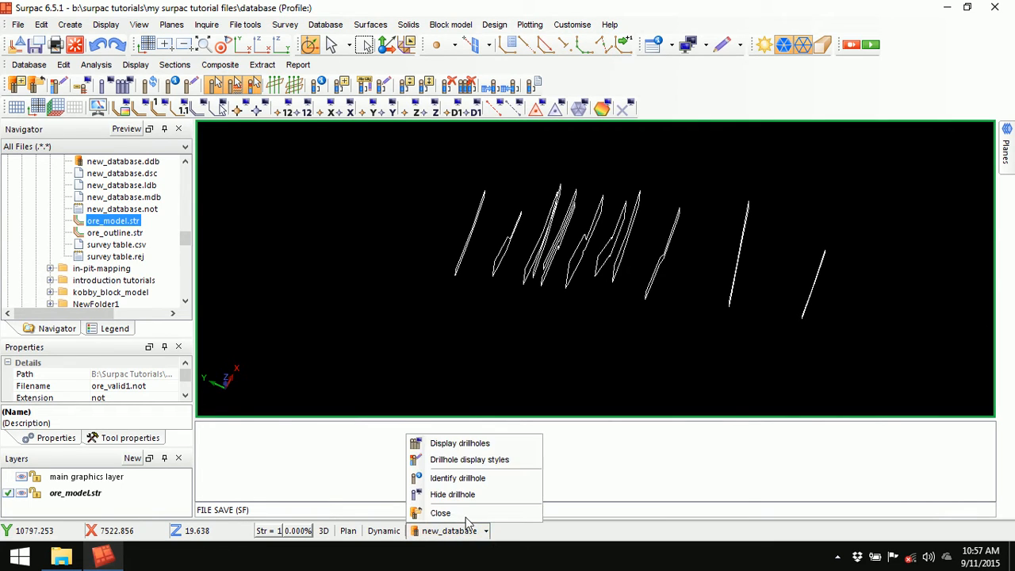
pyautogui.click(474, 449)
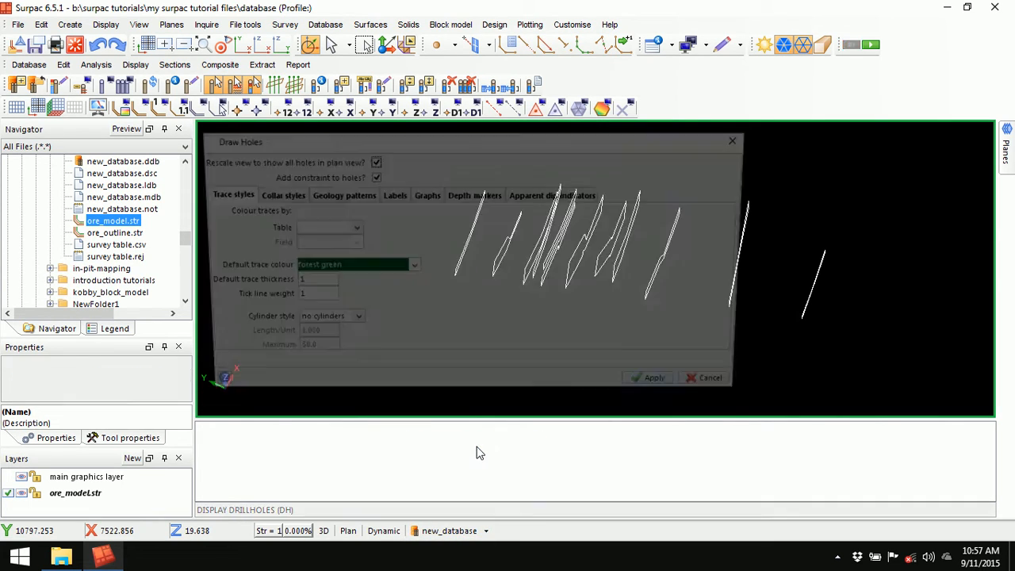
pyautogui.click(349, 228)
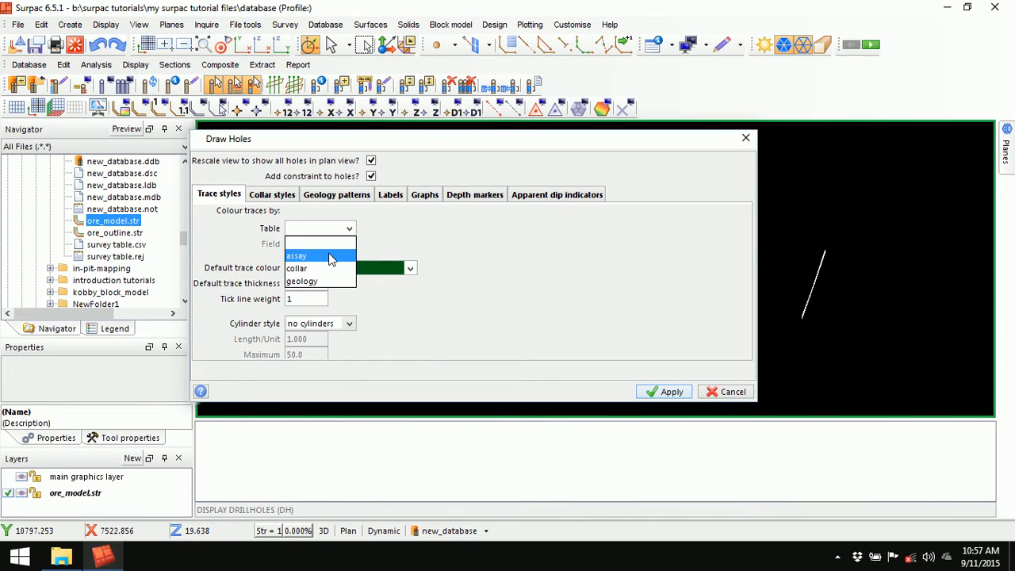
pyautogui.click(331, 255)
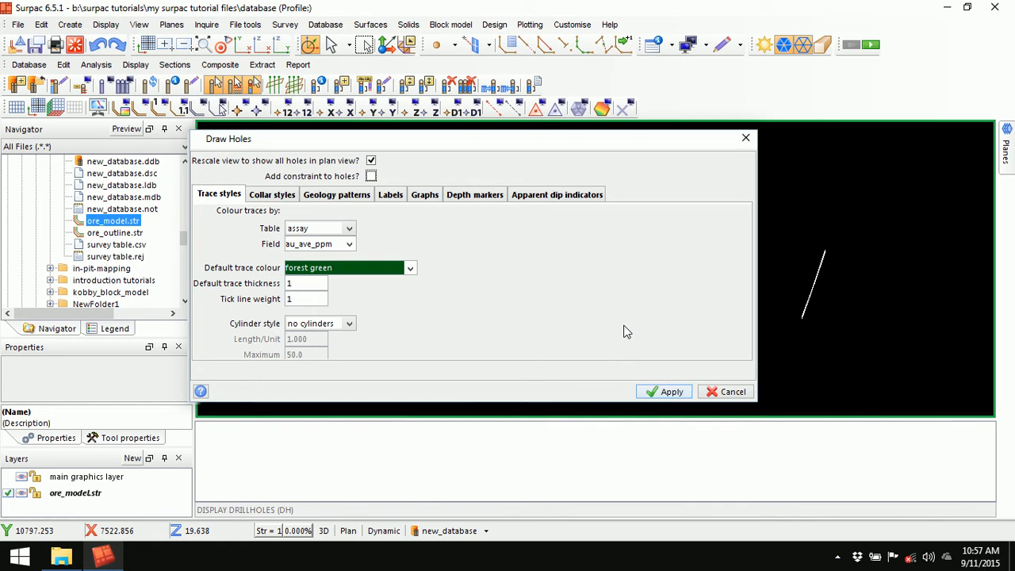
pyautogui.click(666, 392)
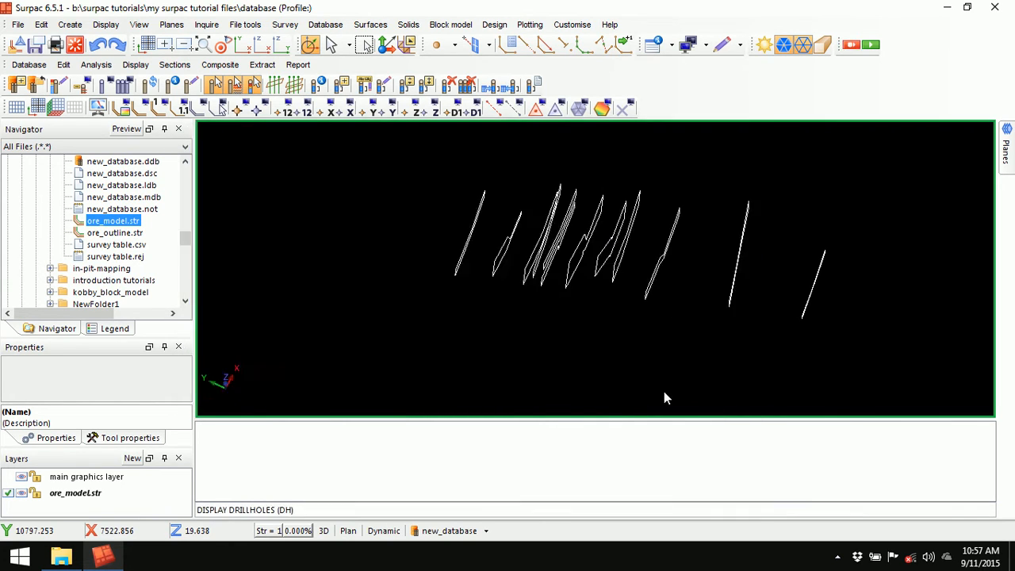
pyautogui.moveTo(544, 324); pyautogui.dragTo(497, 282, button='middle')
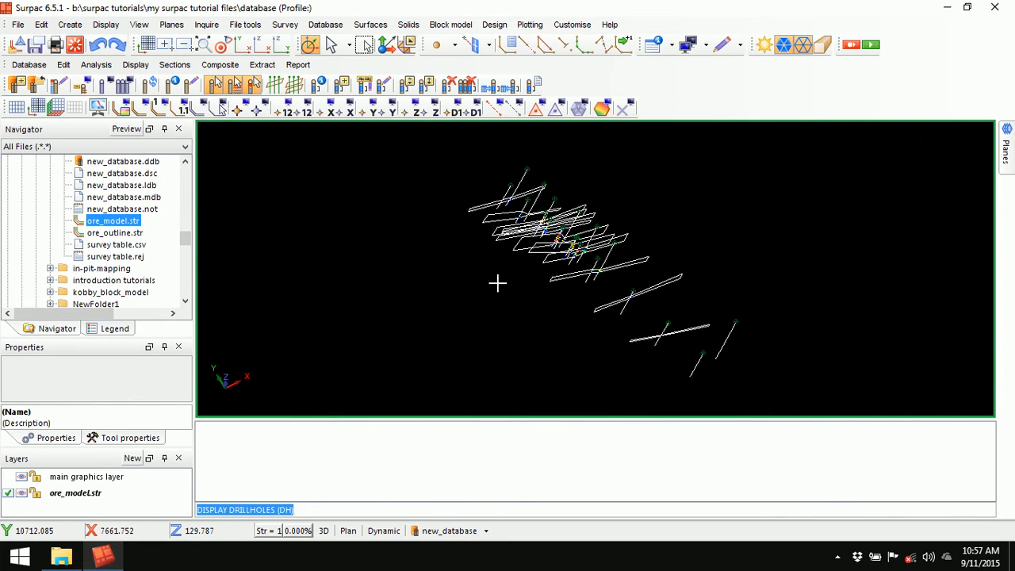
pyautogui.scroll(-2, 497, 283)
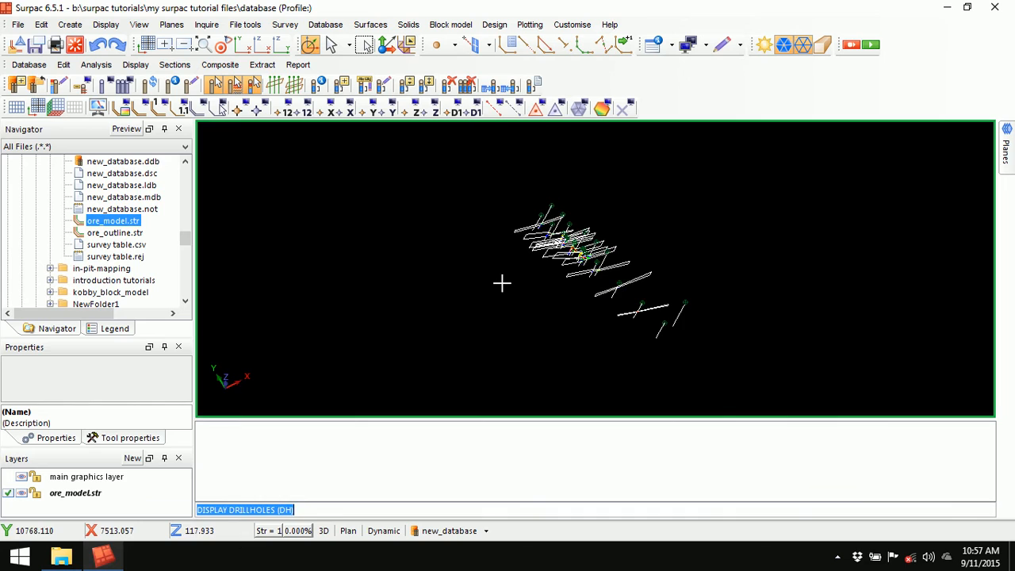
# Begin a drillhole section definition in plan view using a graphically selected line, with 5 forward and 5 backward of the plane
pyautogui.click(200, 46)
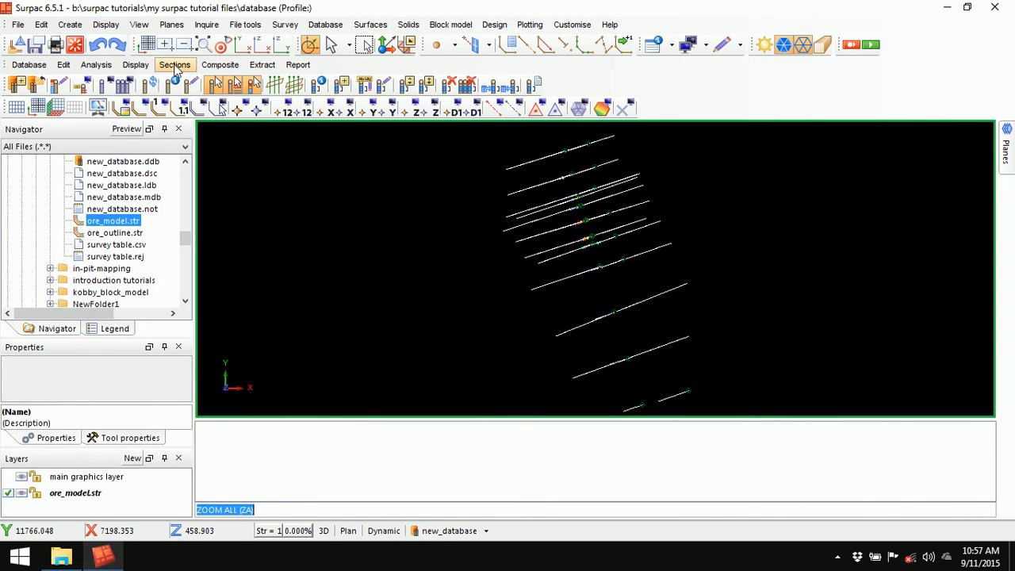
pyautogui.click(175, 65)
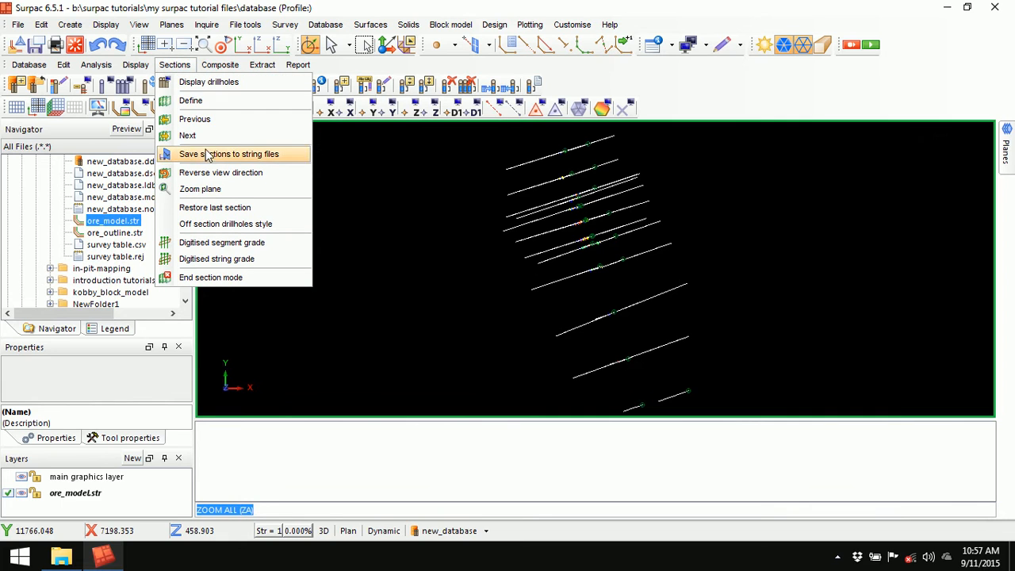
pyautogui.click(226, 103)
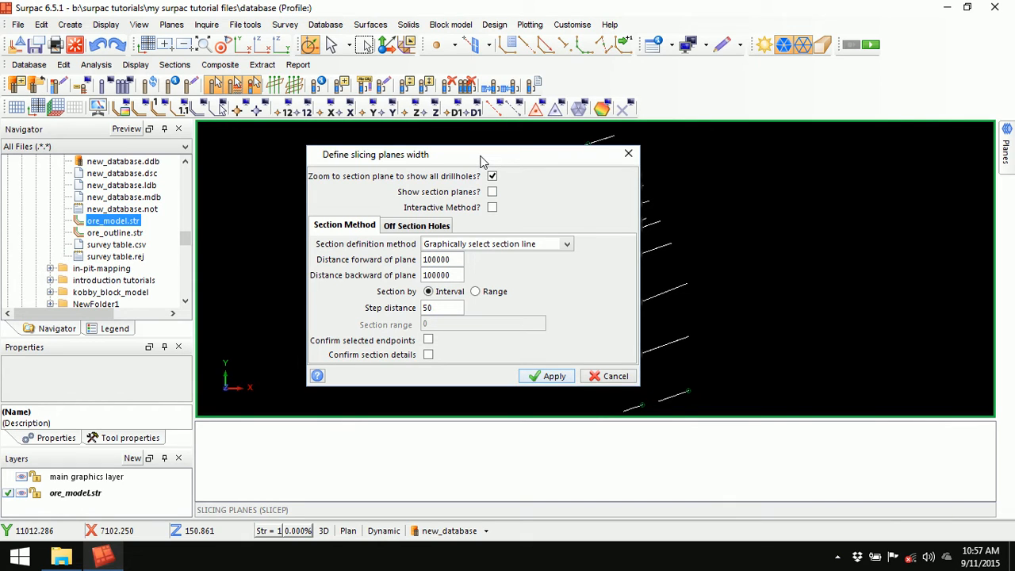
pyautogui.click(567, 245)
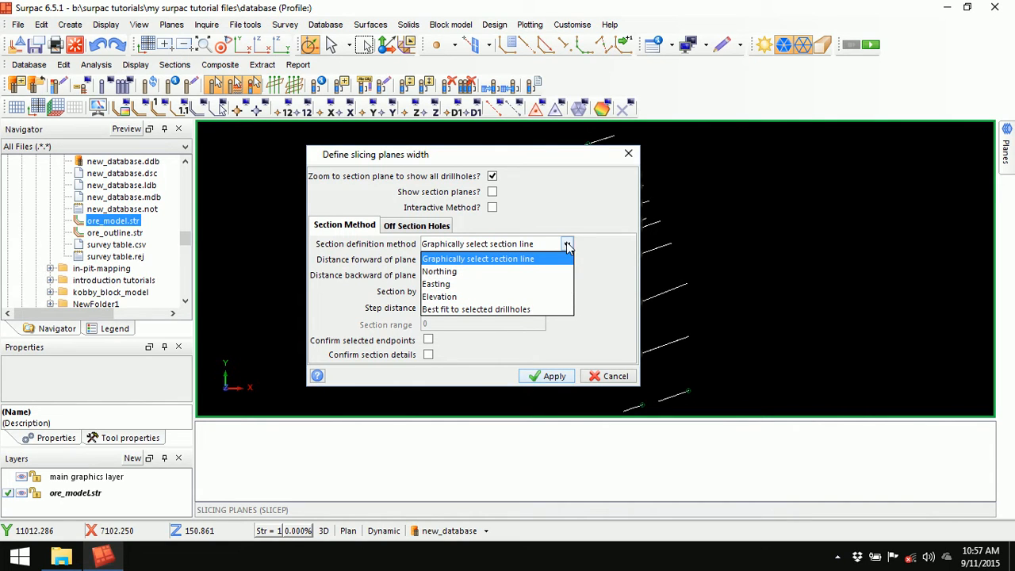
pyautogui.click(569, 245)
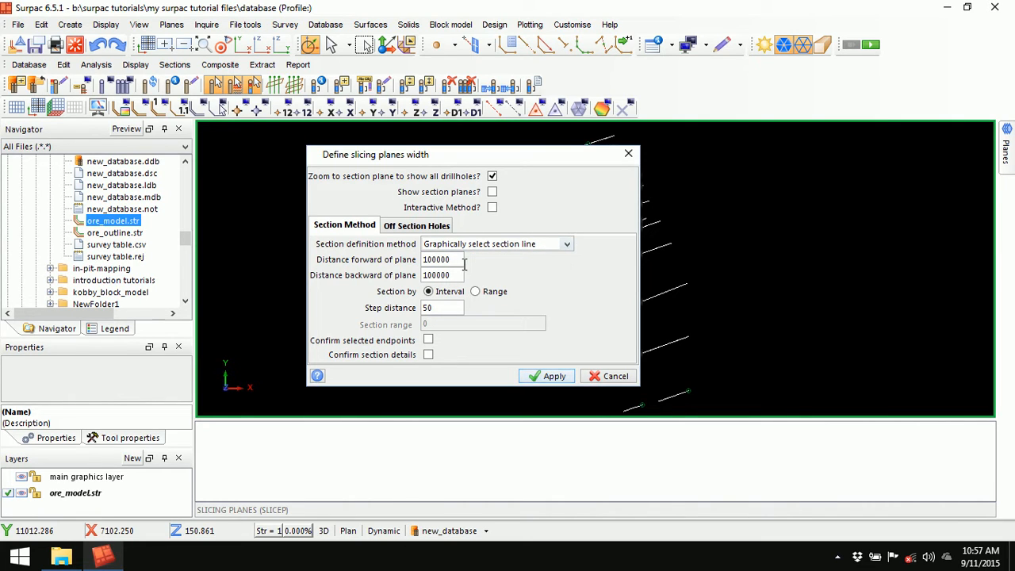
pyautogui.doubleClick(455, 259)
pyautogui.write('5')
pyautogui.press('Tab')
pyautogui.write('5')
# Set the section step distance to 40 and draw the section line along the third ore outline from the south
pyautogui.doubleClick(436, 308)
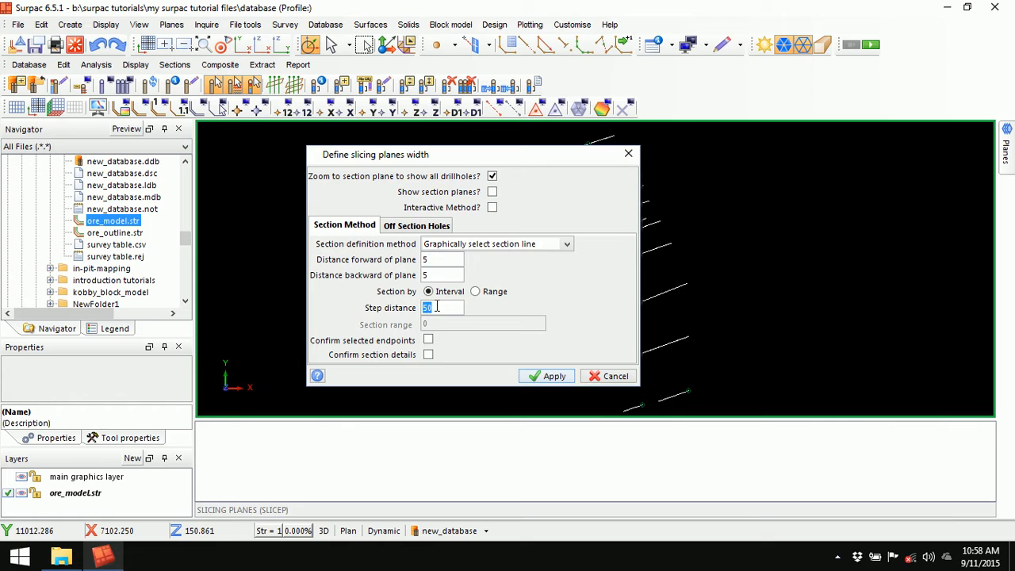
pyautogui.write('40')
pyautogui.click(552, 376)
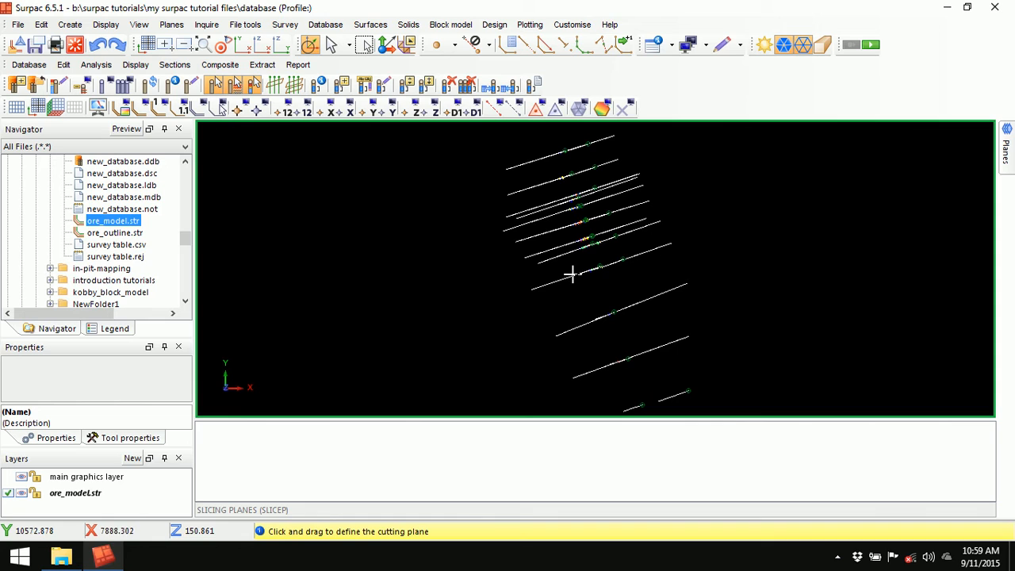
pyautogui.moveTo(492, 302); pyautogui.dragTo(696, 233)
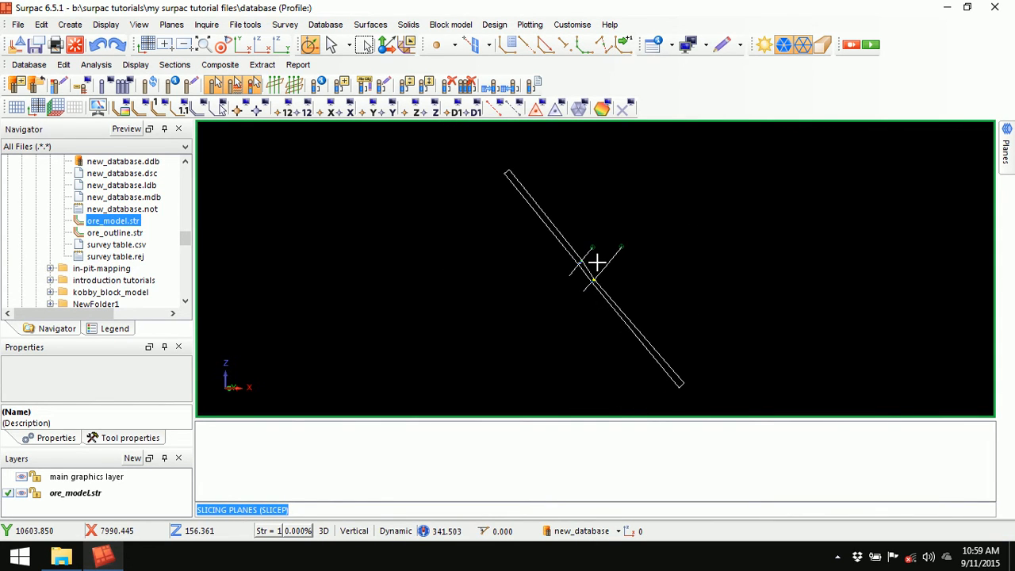
# Review the Digitised Segment Grade settings and its composite method options for the section, without applying anything
pyautogui.scroll(1, 597, 263)
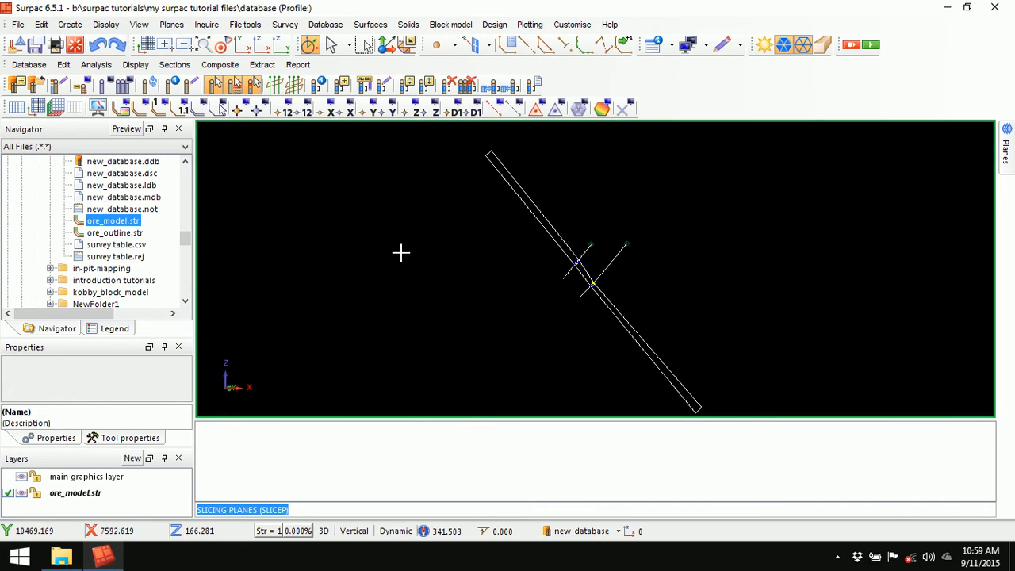
pyautogui.click(275, 87)
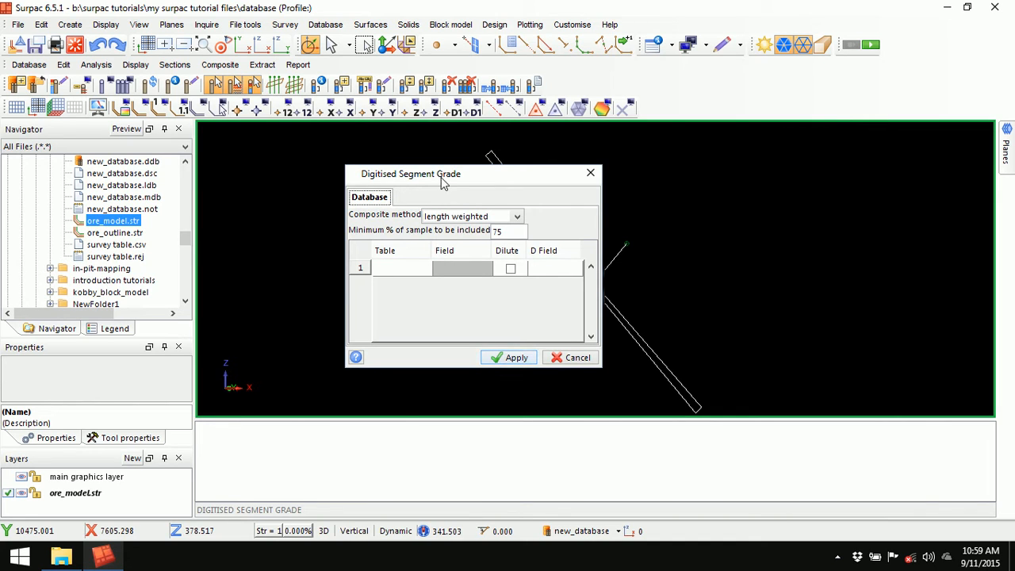
pyautogui.click(576, 357)
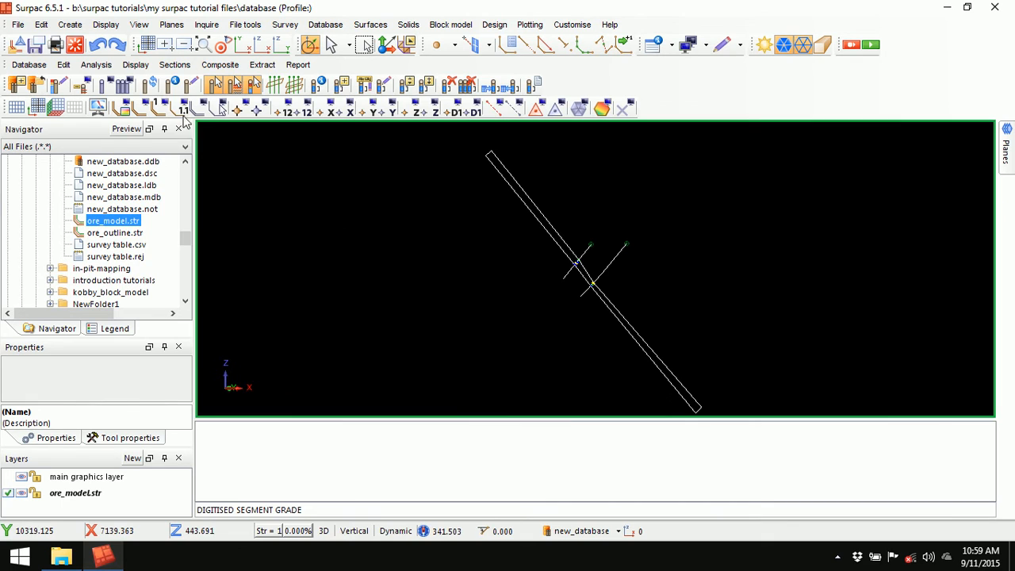
pyautogui.click(174, 65)
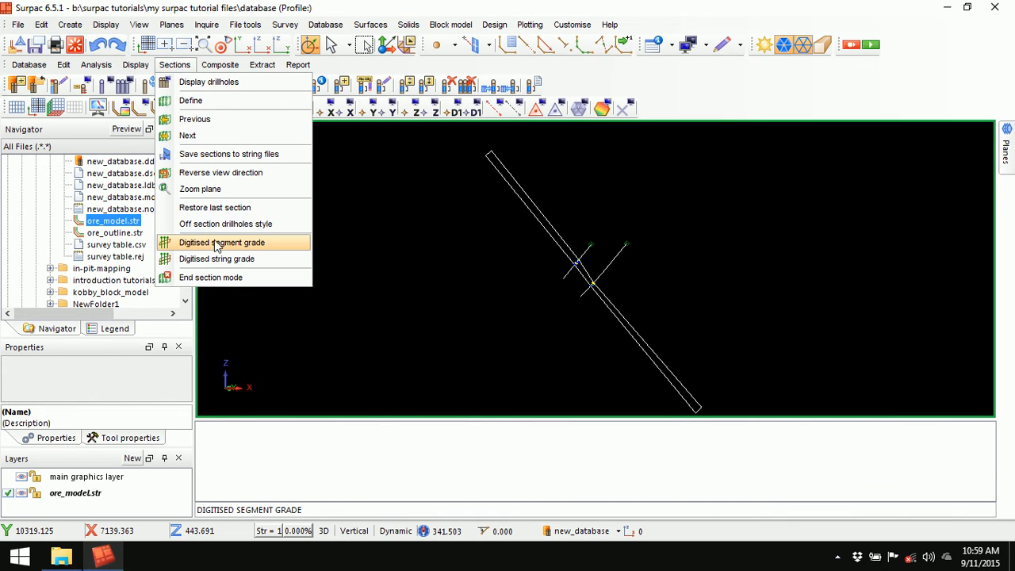
pyautogui.click(241, 245)
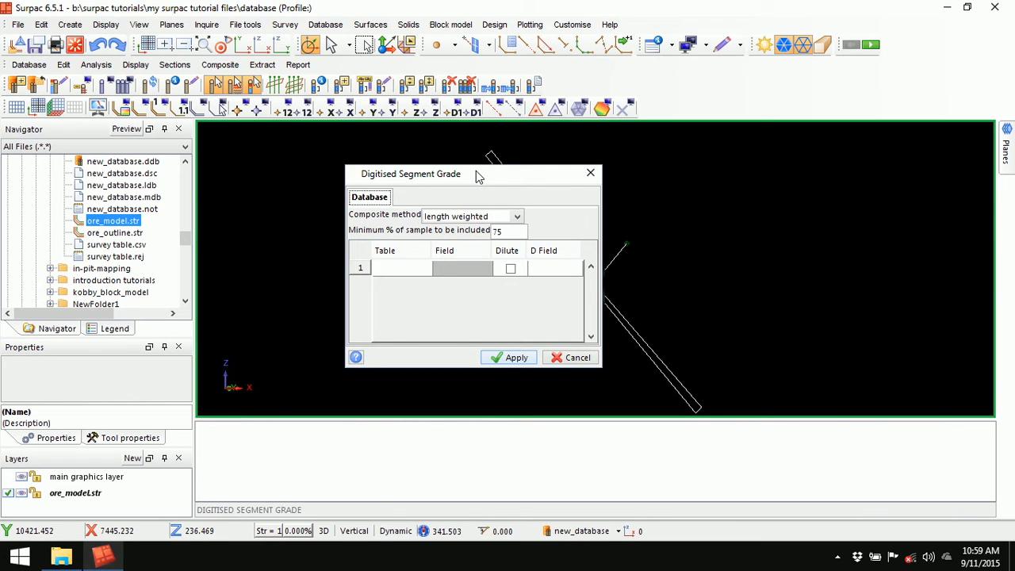
pyautogui.click(367, 200)
pyautogui.click(519, 217)
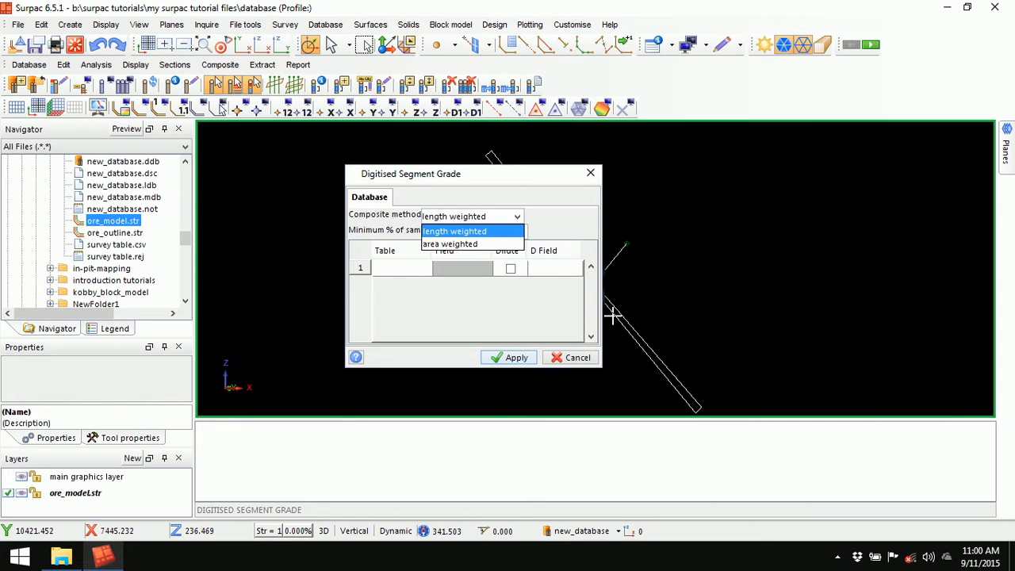
pyautogui.click(579, 353)
pyautogui.click(576, 357)
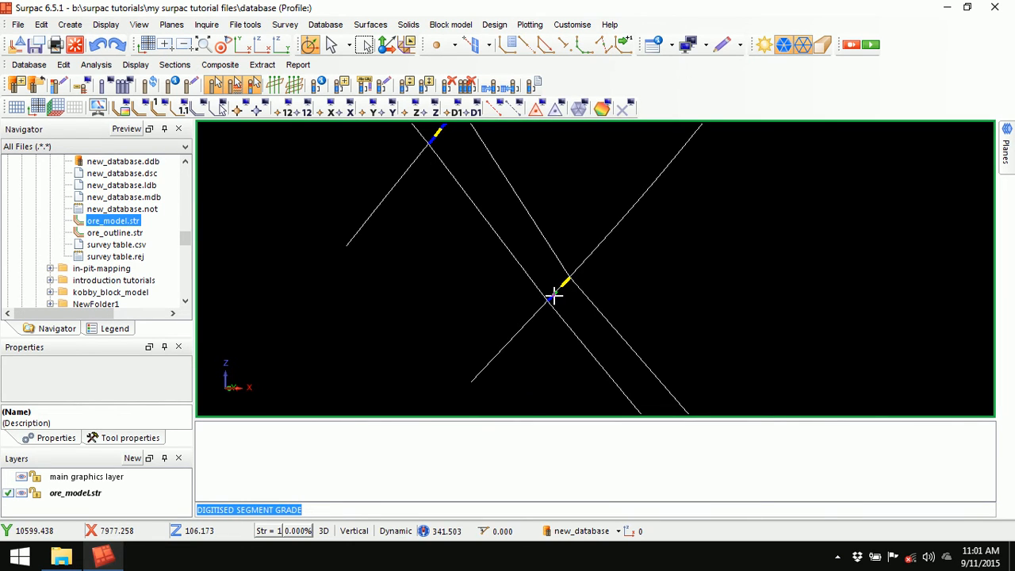
# Examine the coloured drillhole intervals inside the ore outline, and check the length weighted and area weighted composite methods without applying either
pyautogui.scroll(-2, 517, 169)
pyautogui.moveTo(516, 169); pyautogui.dragTo(516, 275, button='middle')
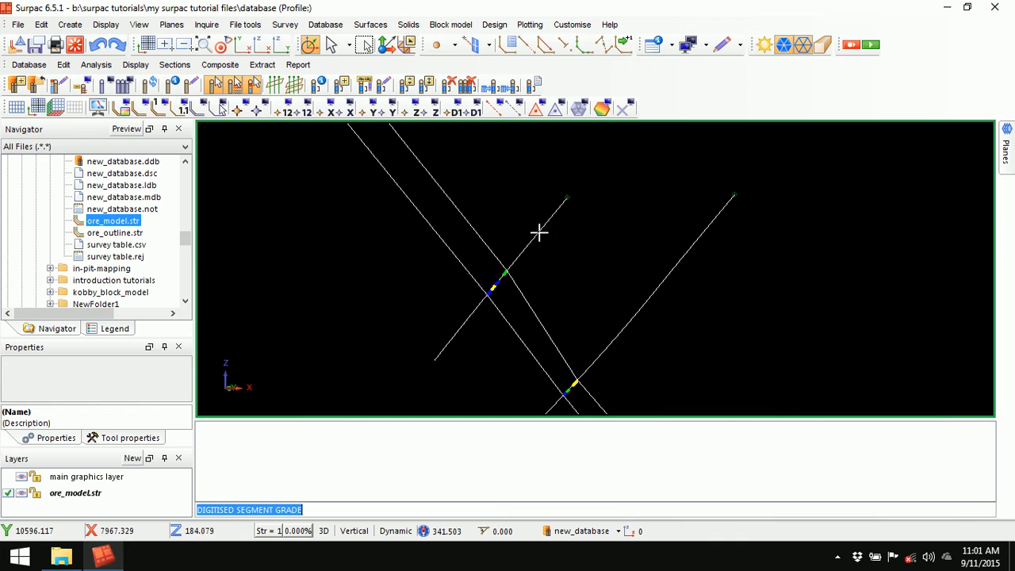
pyautogui.scroll(2, 488, 299)
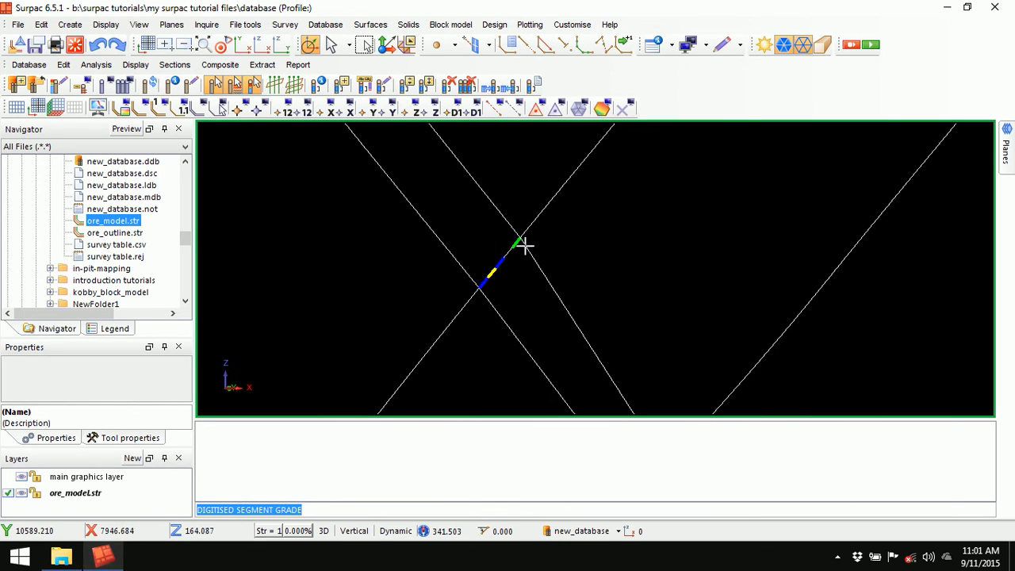
pyautogui.scroll(-2, 508, 254)
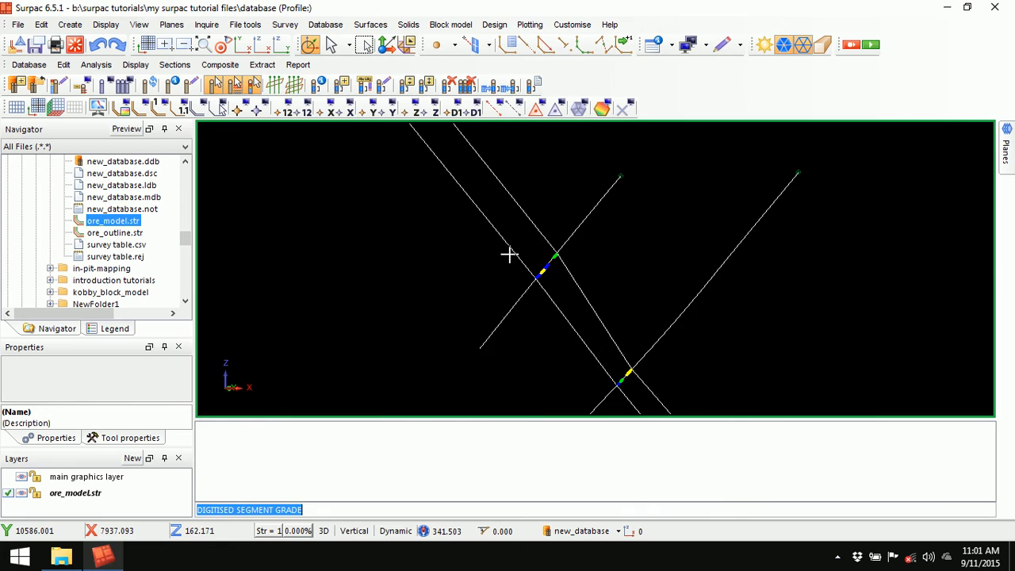
pyautogui.scroll(-2, 515, 250)
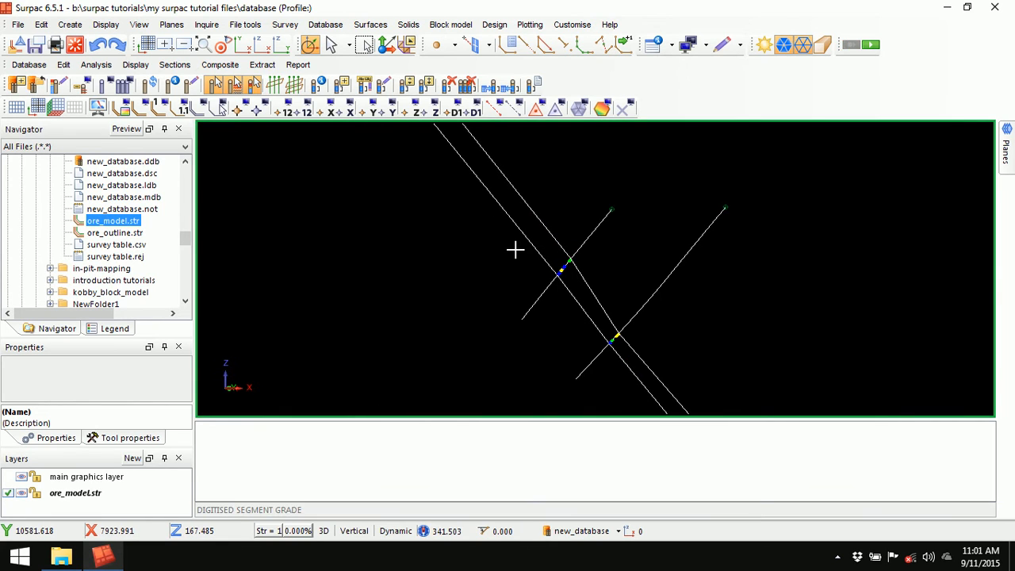
pyautogui.click(517, 216)
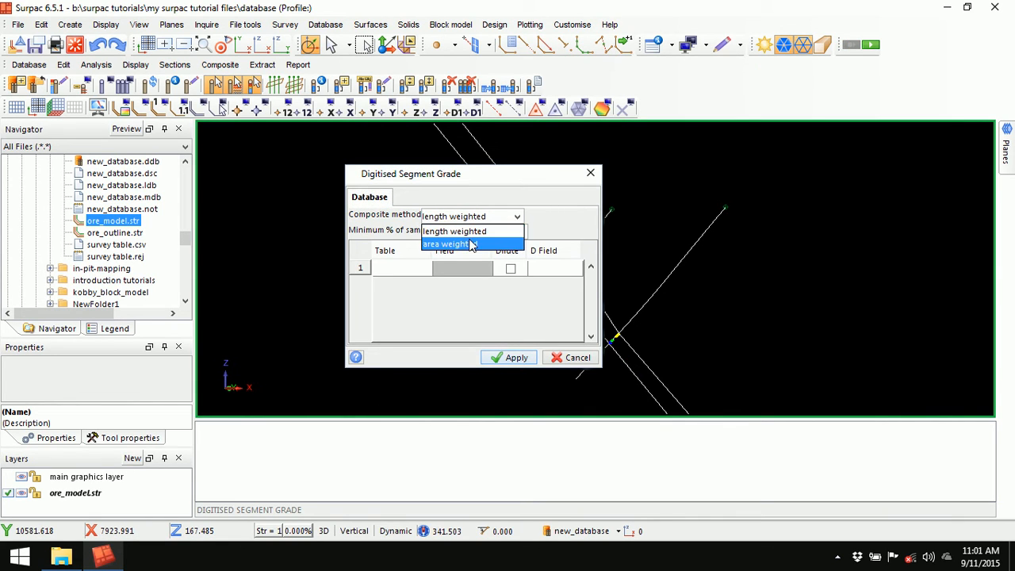
pyautogui.moveTo(498, 173); pyautogui.dragTo(472, 160)
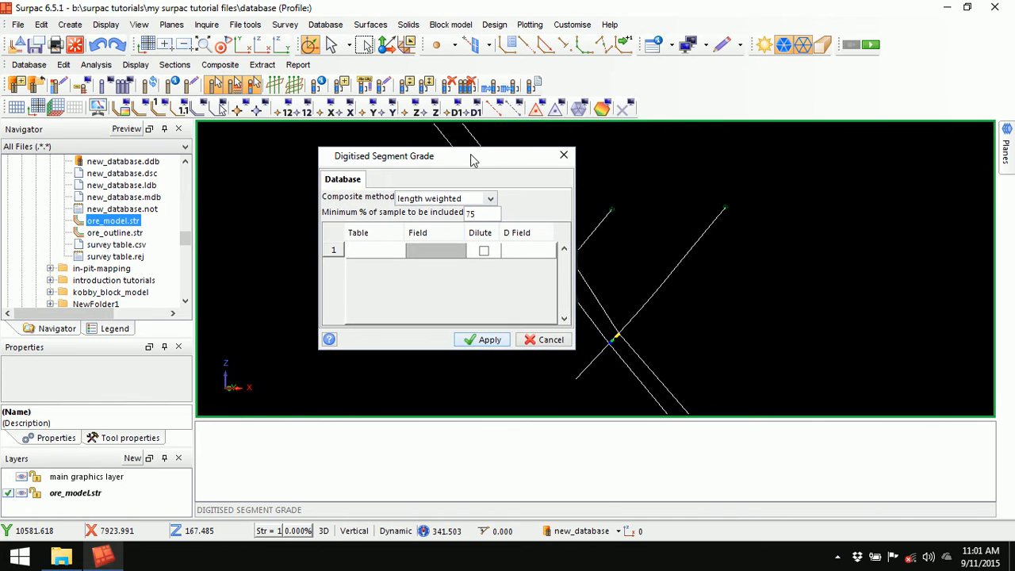
pyautogui.click(544, 339)
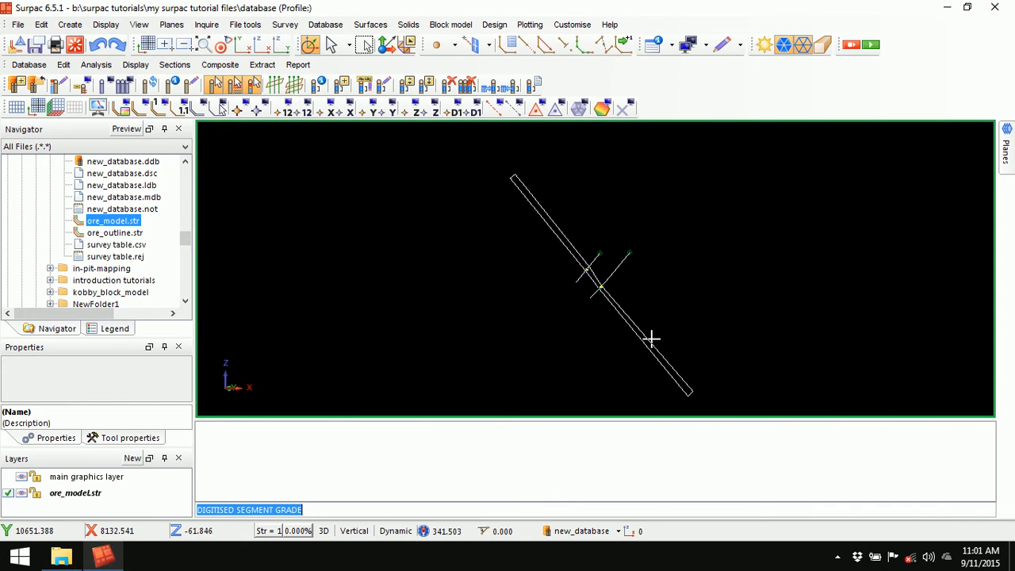
# Reopen the Digitised Segment Grade settings at the minimum sample percentage, and switch to Calculator from the desktop
pyautogui.scroll(2, 601, 295)
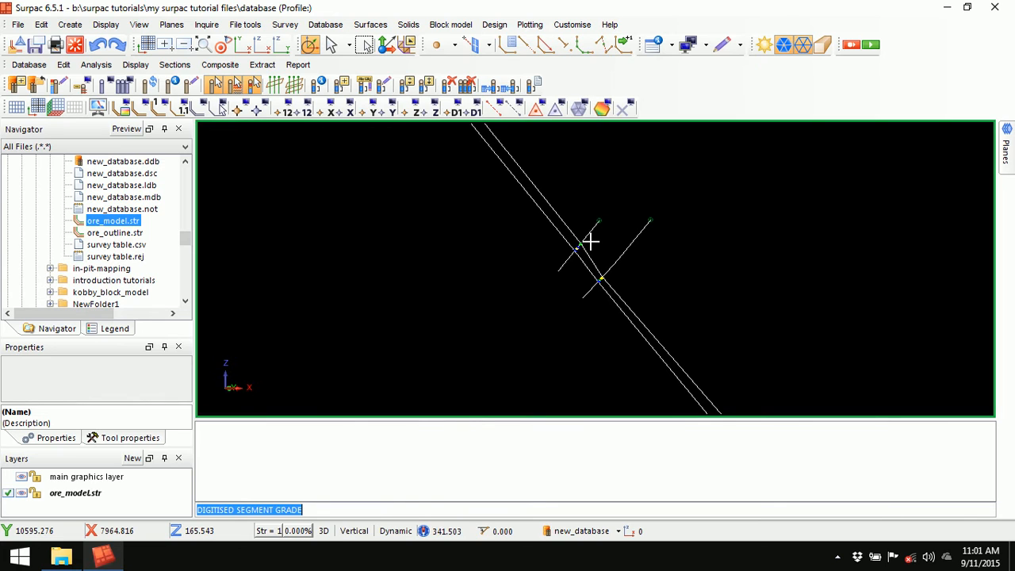
pyautogui.press('Return')
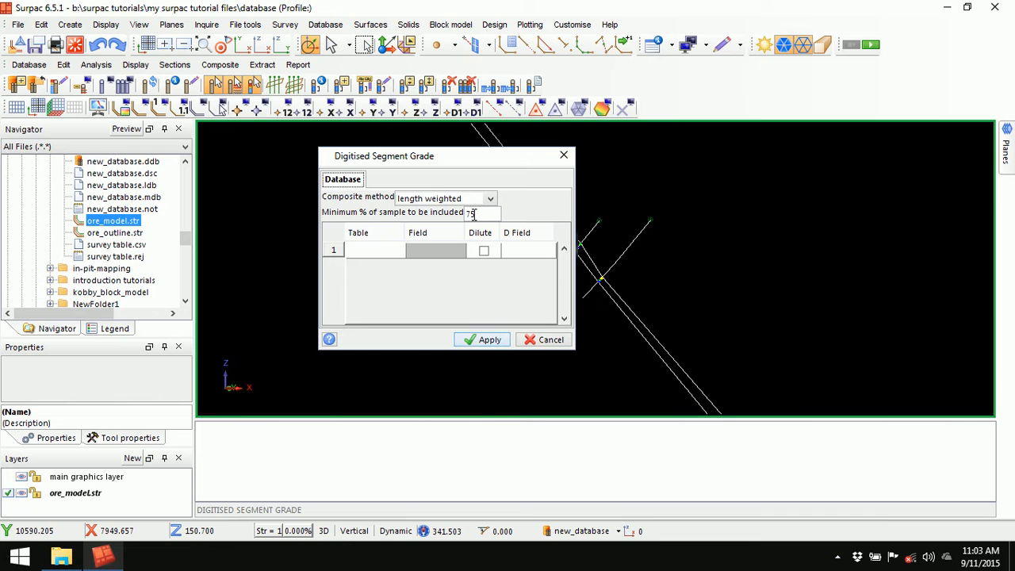
pyautogui.press('super+d')
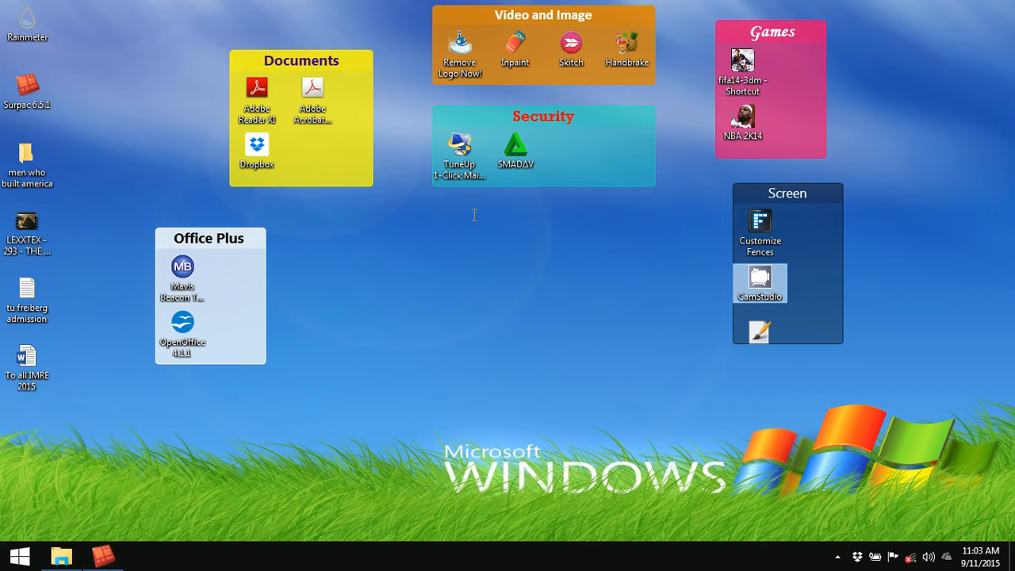
pyautogui.moveTo(1, 418); pyautogui.dragTo(727, 477)
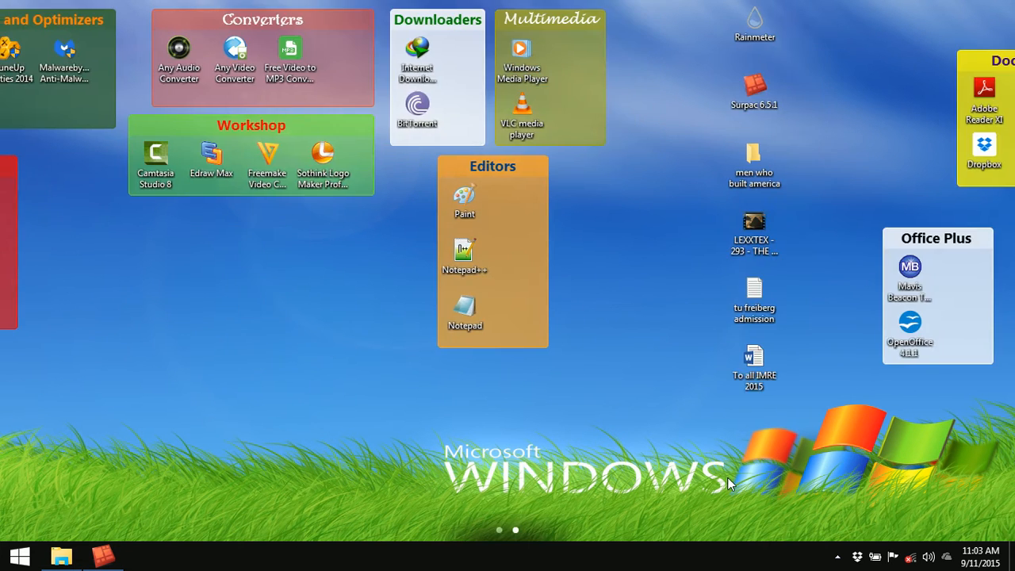
pyautogui.scroll(-1, 780, 240)
pyautogui.doubleClick(752, 311)
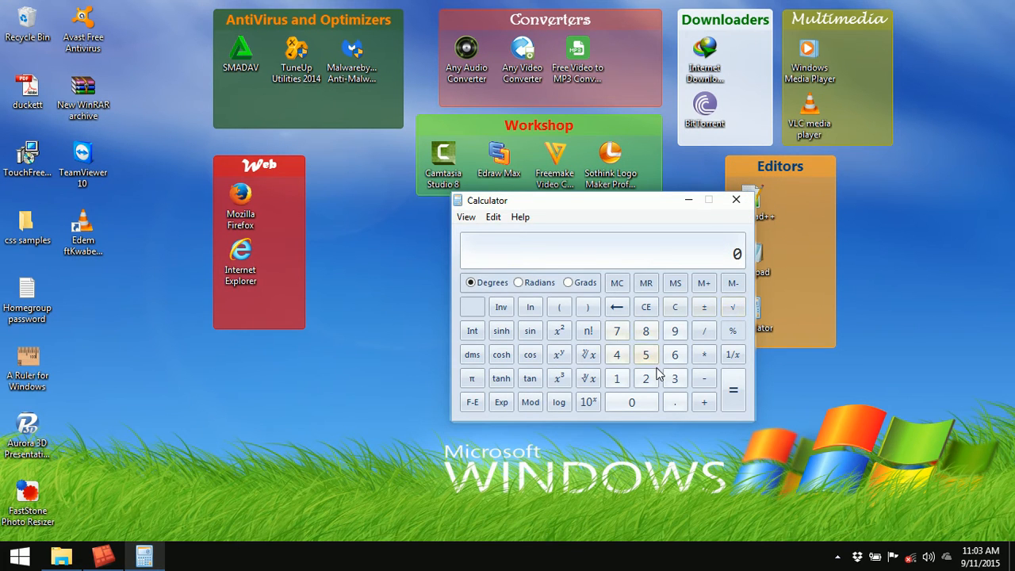
# Calculate 75 percent of a 1.5 sample length by multiplying 0.75 by 1.5
pyautogui.click(675, 402)
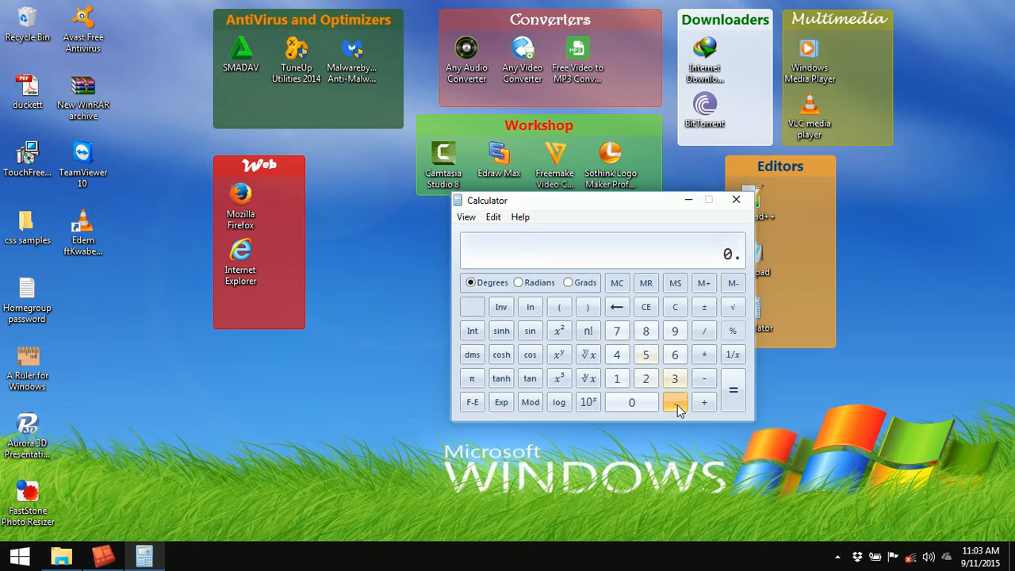
pyautogui.click(617, 331)
pyautogui.click(646, 355)
pyautogui.click(703, 355)
pyautogui.click(619, 379)
pyautogui.click(674, 402)
pyautogui.click(646, 354)
pyautogui.click(733, 396)
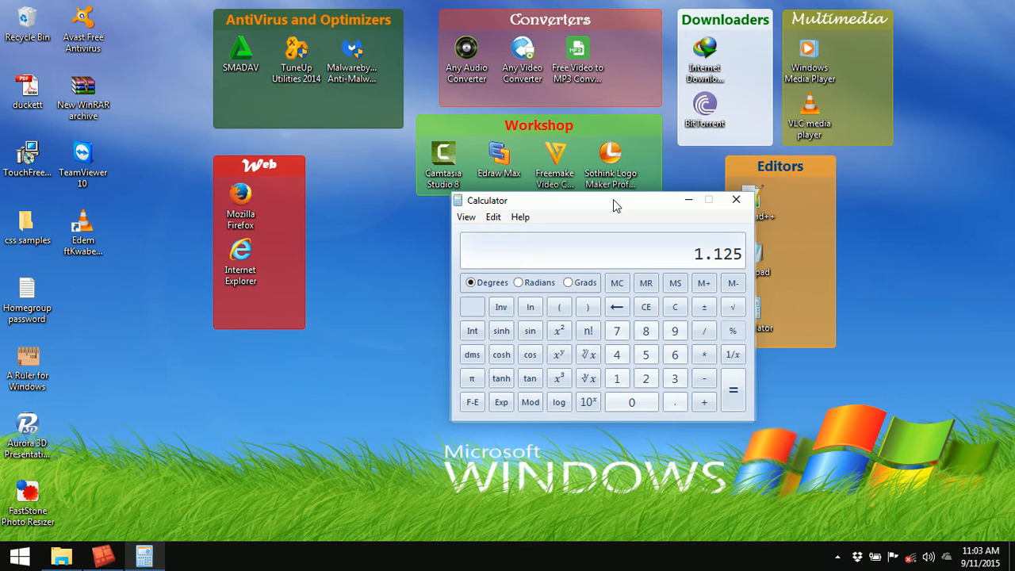
# Calculate the remaining part of the sample length by subtracting 1.125 from 1.5
pyautogui.click(616, 379)
pyautogui.click(675, 402)
pyautogui.click(646, 355)
pyautogui.click(702, 378)
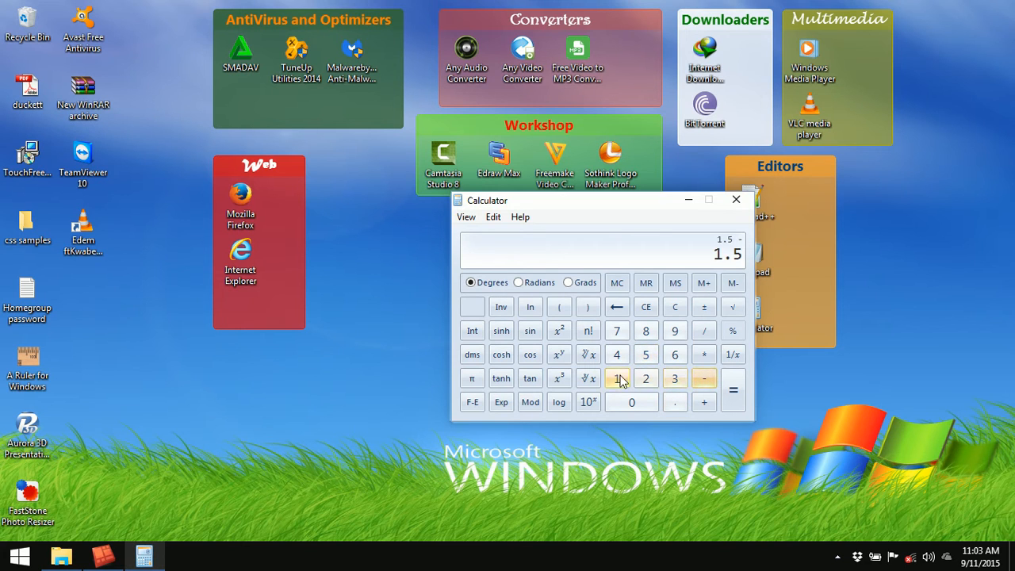
pyautogui.click(617, 379)
pyautogui.click(675, 402)
pyautogui.click(617, 378)
pyautogui.click(645, 378)
pyautogui.click(647, 355)
pyautogui.click(734, 390)
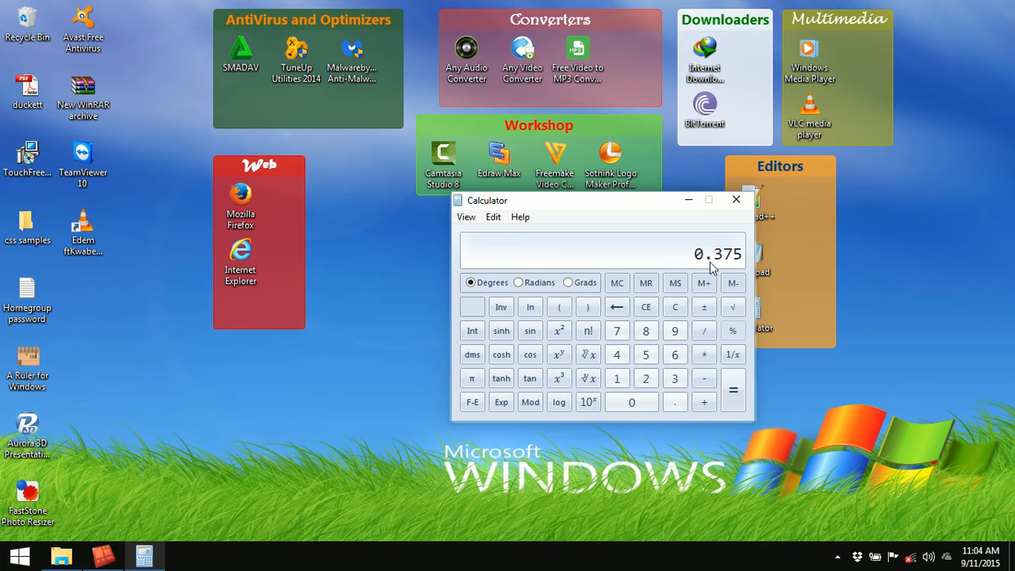
# Switch back to Surpac and try the assay table with field au_ave_ppm for the digitised segment grade, cancelling without applying
pyautogui.click(103, 555)
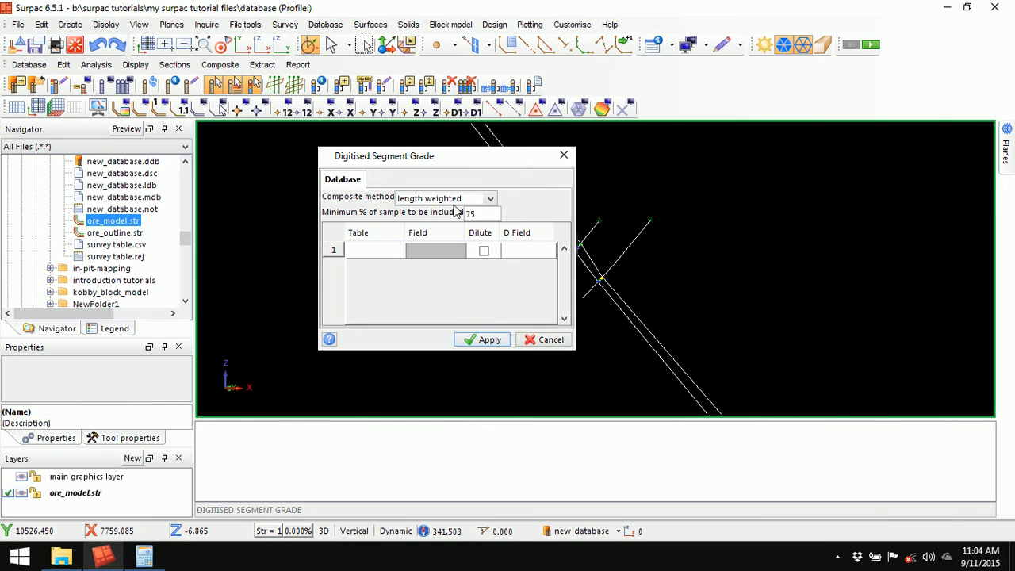
pyautogui.click(398, 254)
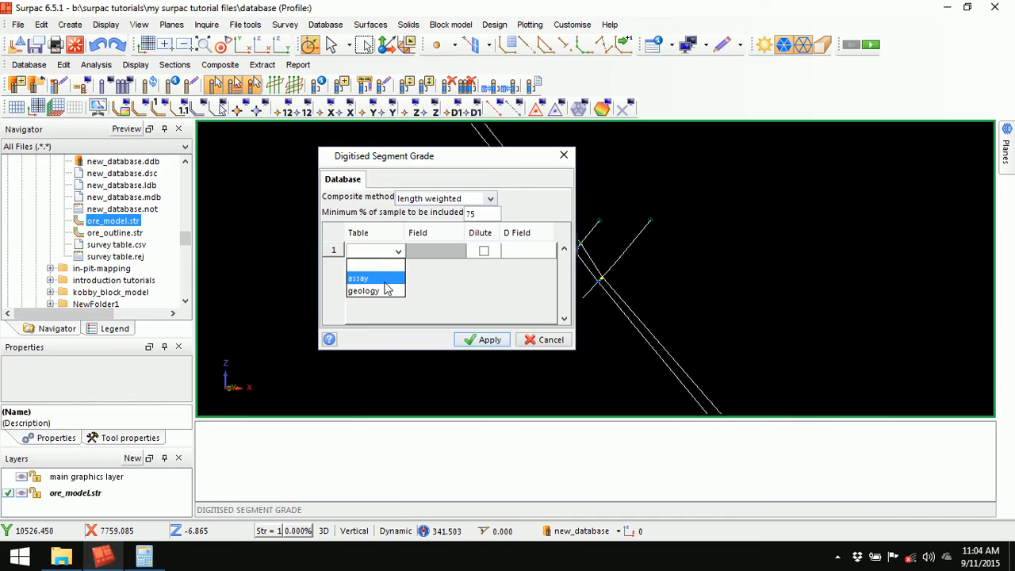
pyautogui.click(393, 278)
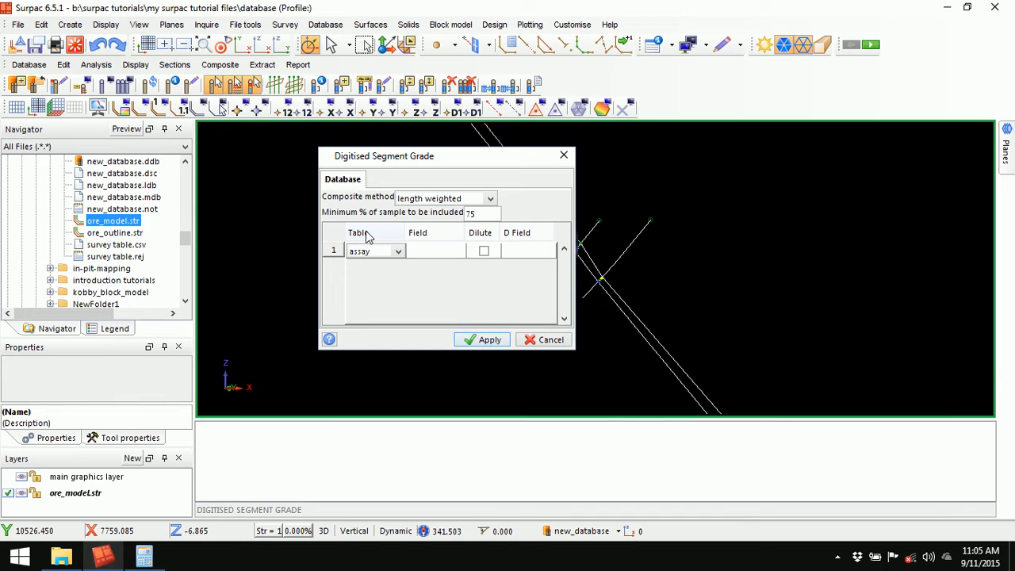
pyautogui.click(462, 252)
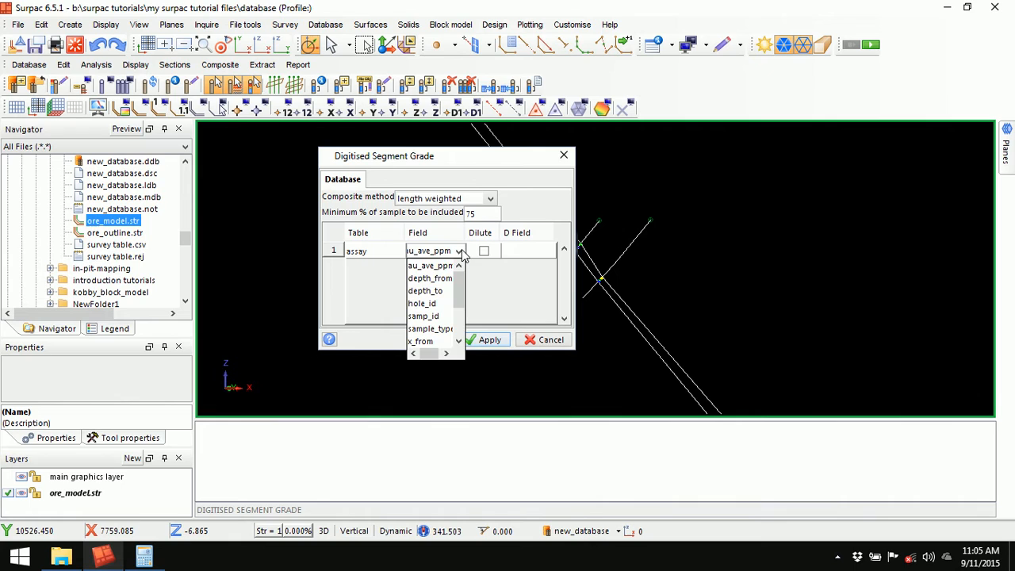
pyautogui.click(442, 266)
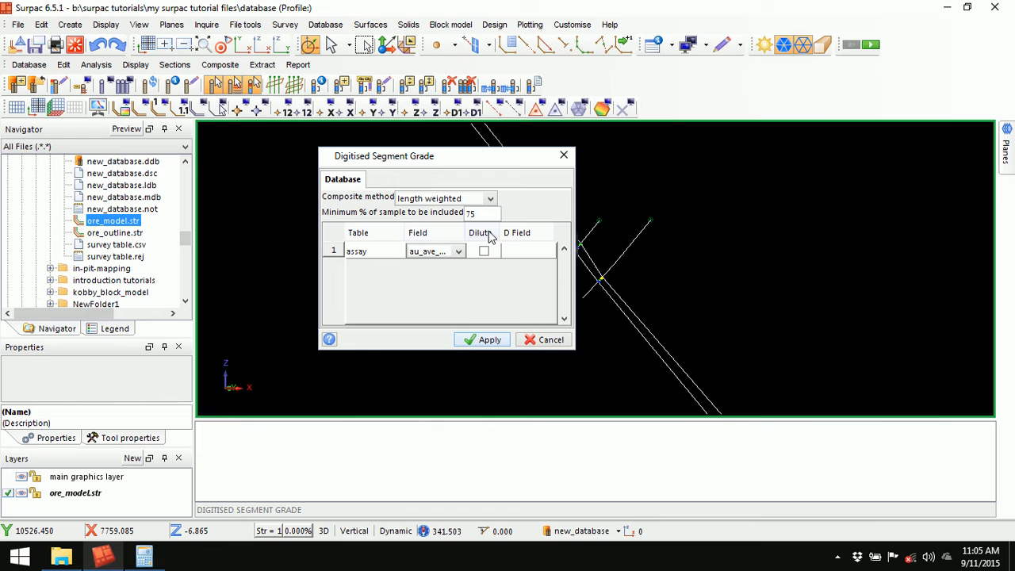
pyautogui.click(547, 341)
# Examine close up the coloured assay intervals of both drillholes where they cross the ore outline
pyautogui.scroll(8, 603, 294)
pyautogui.moveTo(582, 226); pyautogui.dragTo(603, 286, button='middle')
pyautogui.scroll(1, 602, 286)
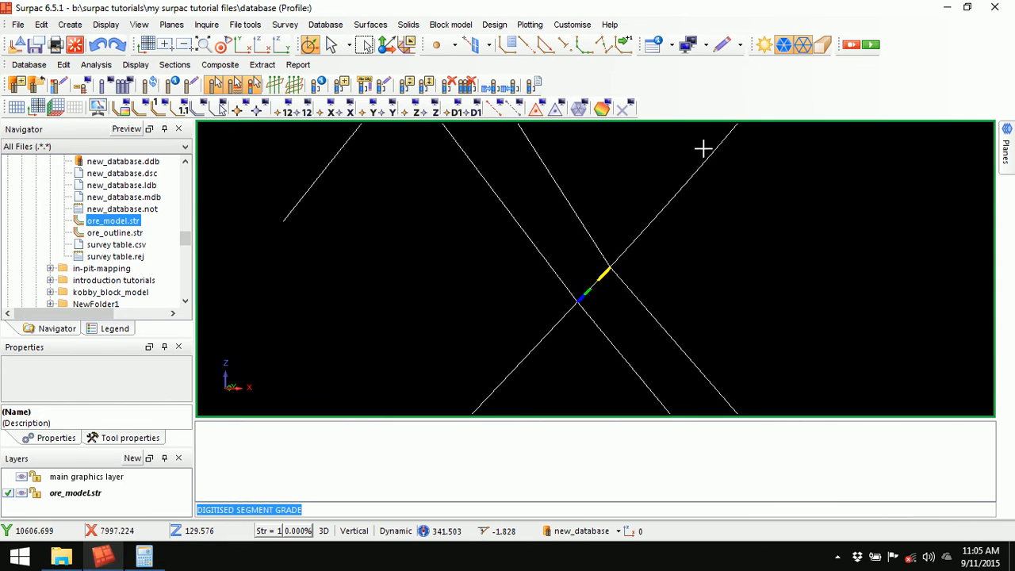
pyautogui.scroll(3, 579, 320)
pyautogui.scroll(1, 582, 317)
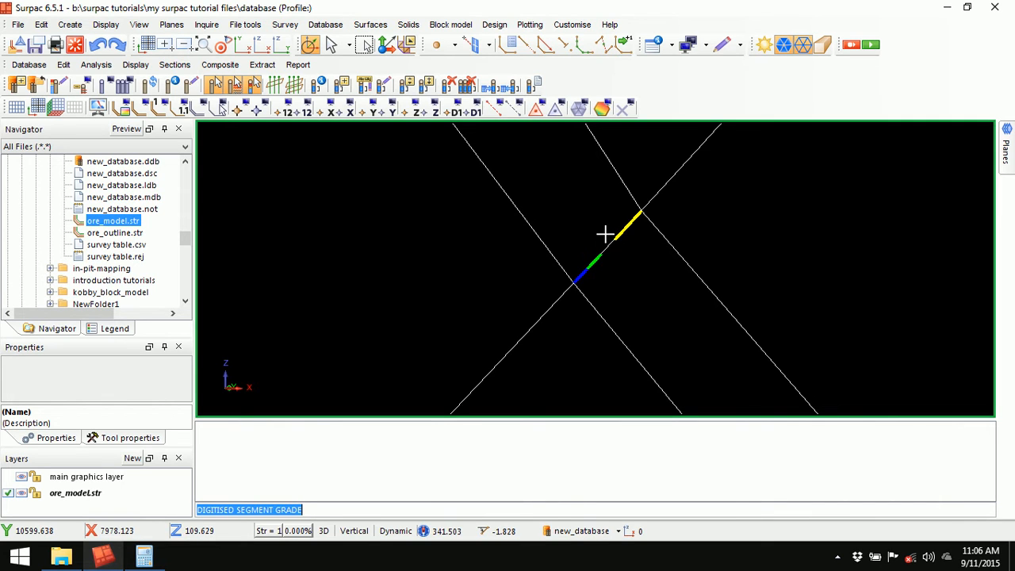
pyautogui.scroll(-4, 632, 226)
pyautogui.scroll(5, 623, 243)
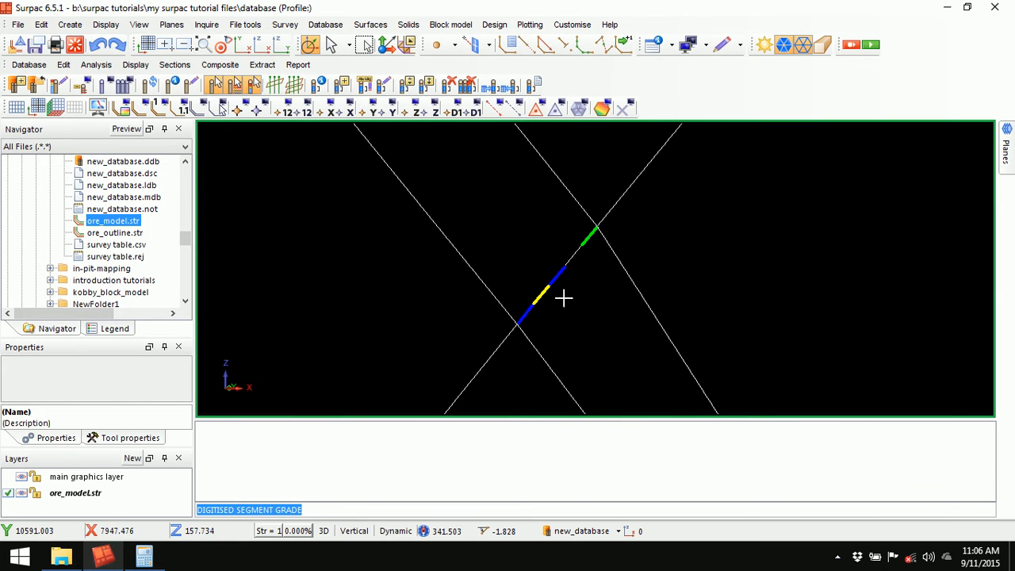
# Restart the digitised segment grade calculation and set its D field to D1
pyautogui.click(109, 557)
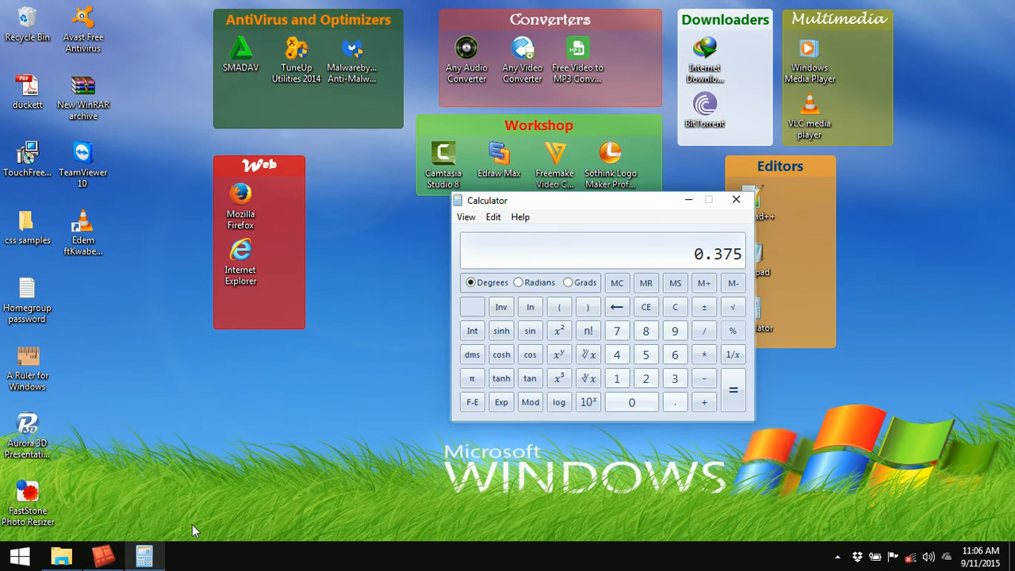
pyautogui.click(103, 558)
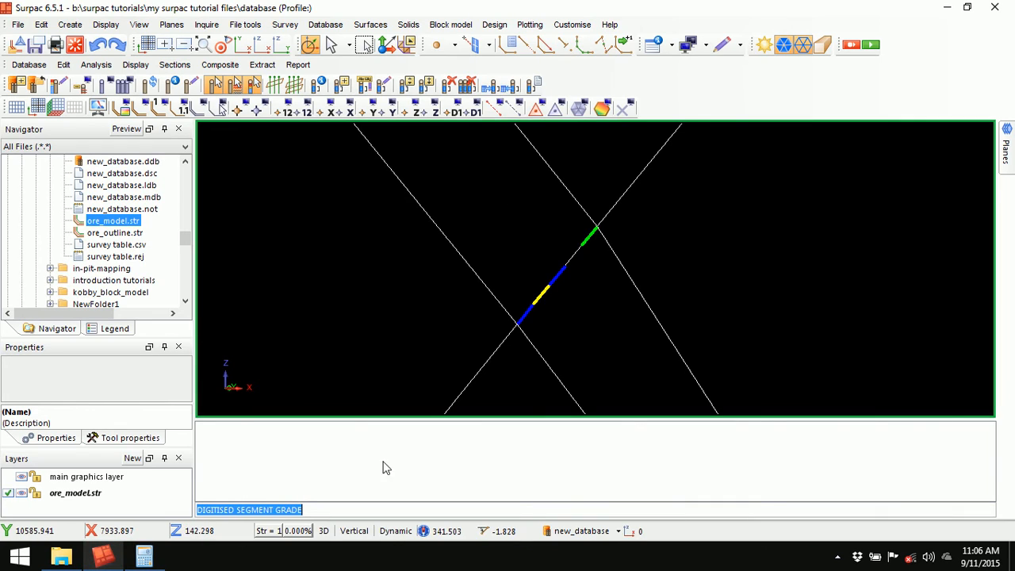
pyautogui.press('Return')
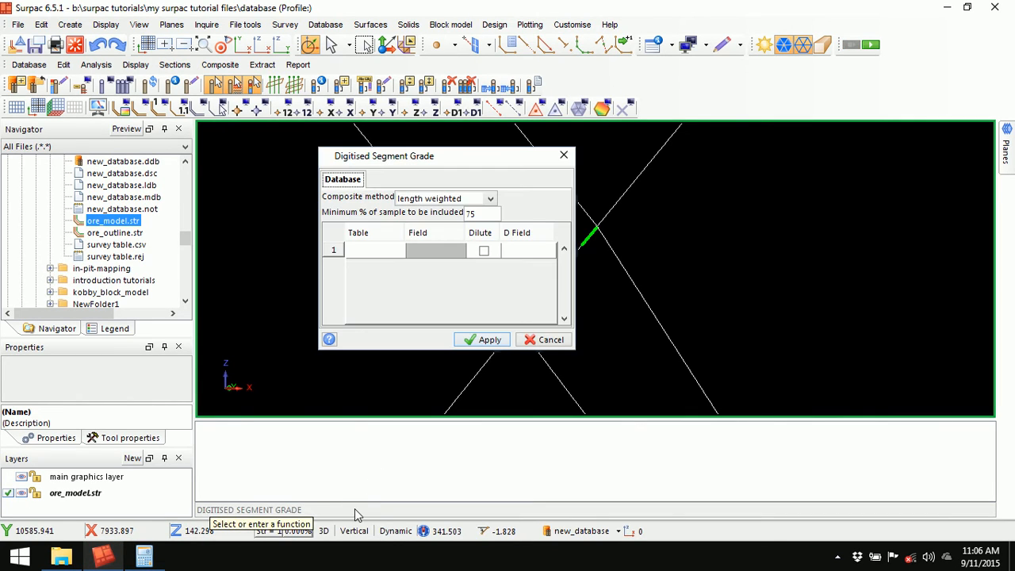
pyautogui.click(549, 252)
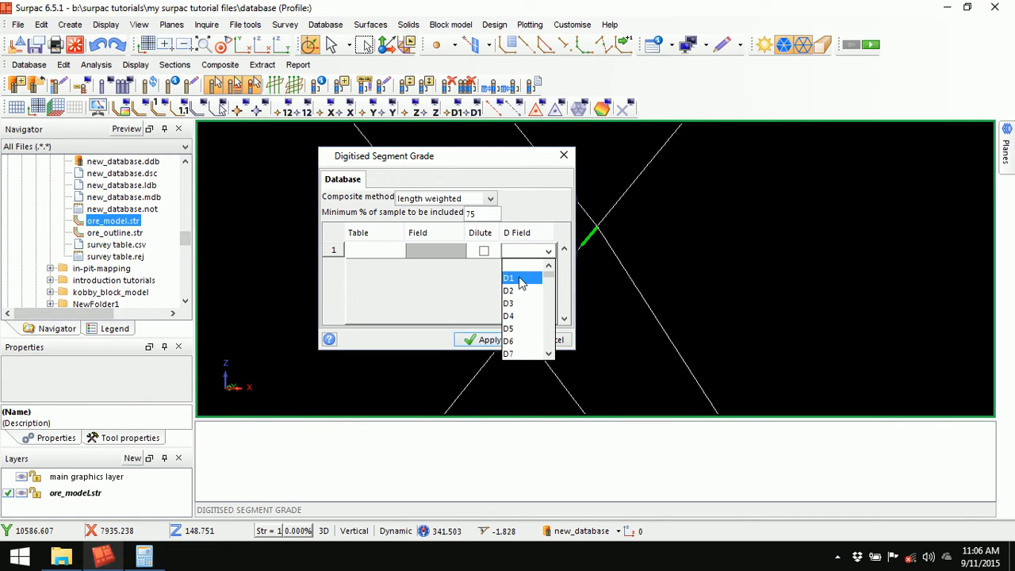
pyautogui.click(521, 279)
pyautogui.moveTo(456, 165); pyautogui.dragTo(532, 179)
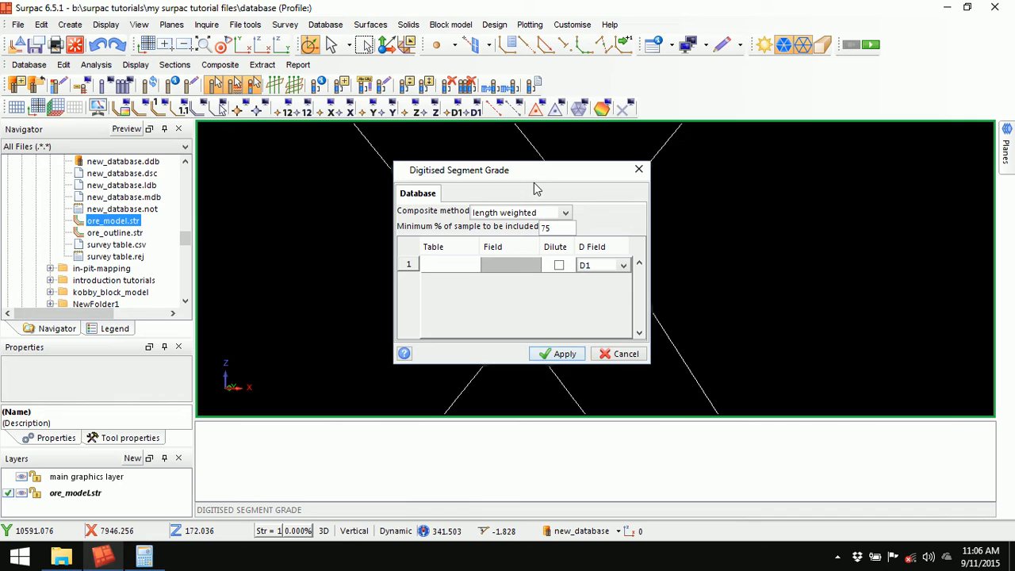
# Keep the length weighted method and set the assay table with field au_ave_ppm, with dilution enabled
pyautogui.click(568, 211)
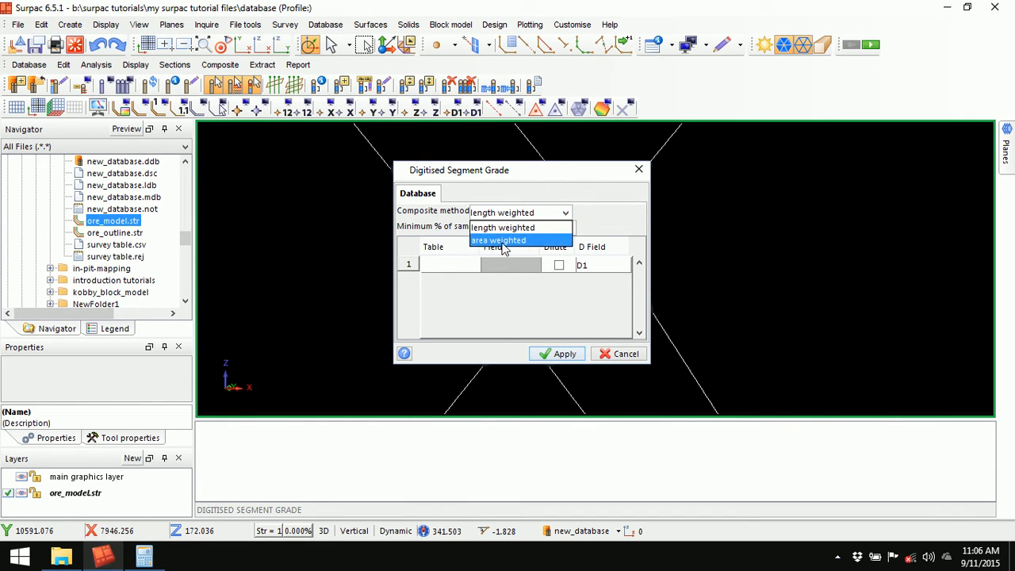
pyautogui.click(546, 174)
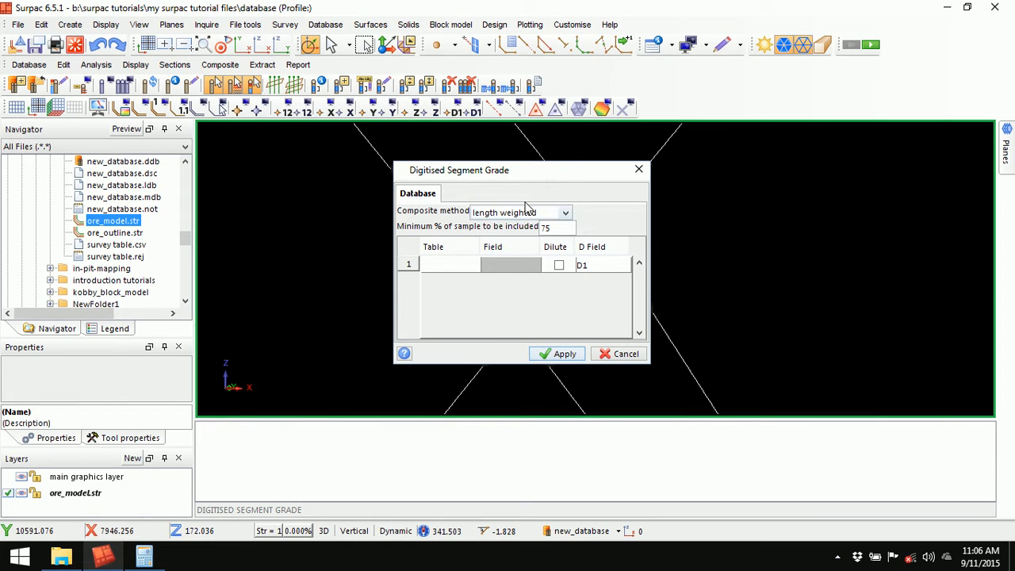
pyautogui.click(474, 265)
pyautogui.click(437, 291)
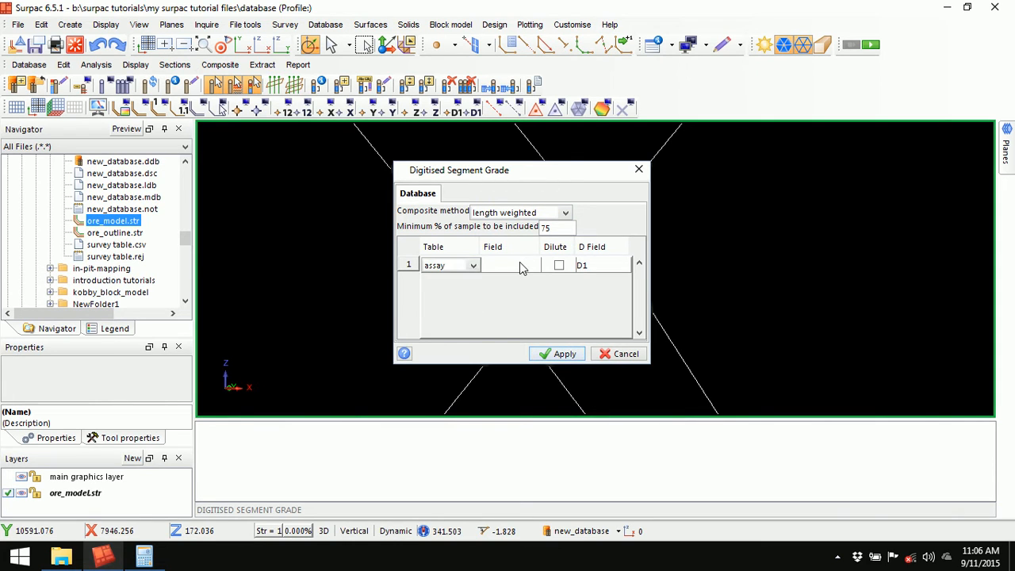
pyautogui.click(521, 267)
pyautogui.click(511, 279)
pyautogui.click(560, 266)
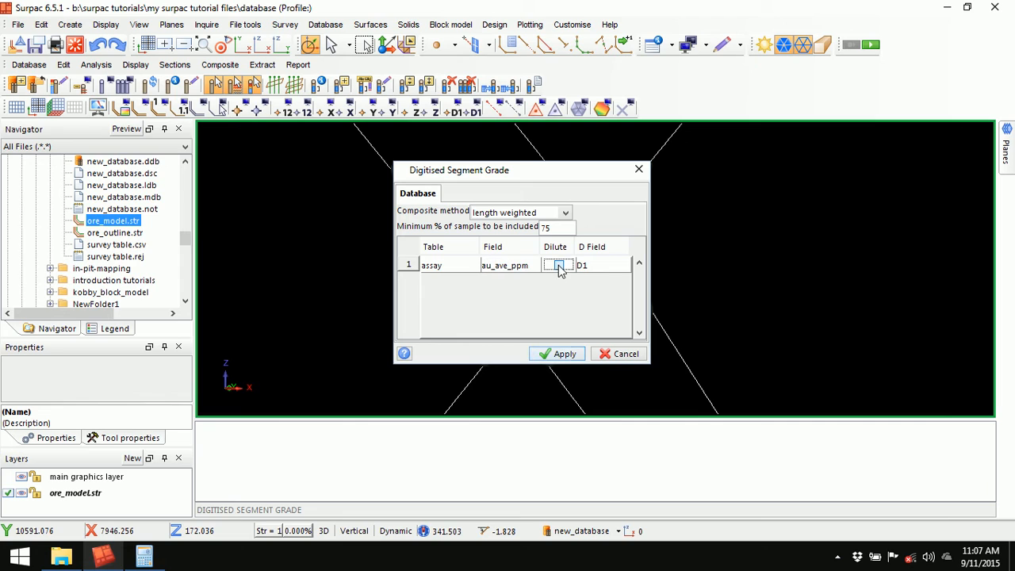
# Calculate the grade of the ore outline segment and check its reported area and au_ave_ppm value
pyautogui.click(561, 355)
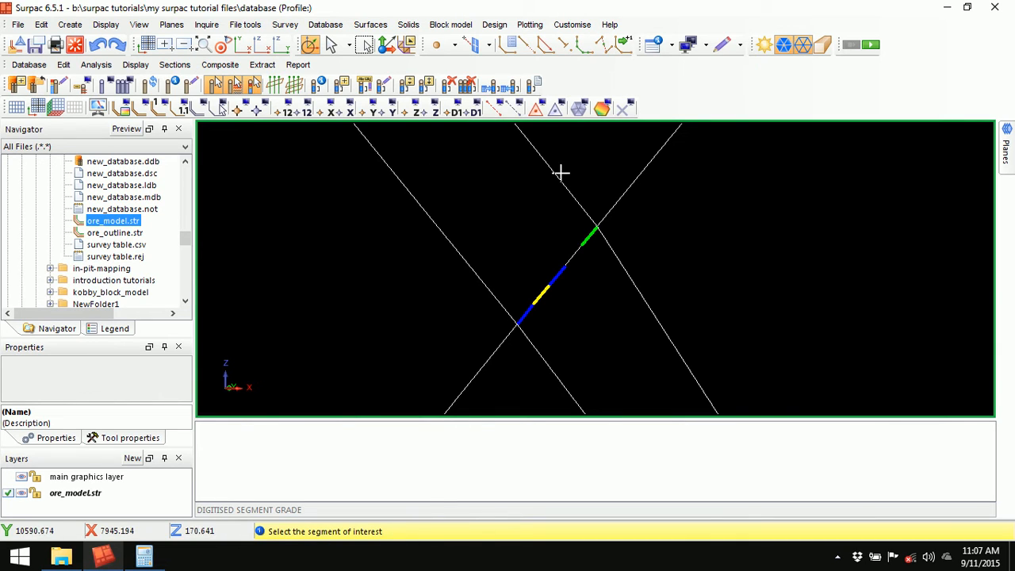
pyautogui.click(455, 252)
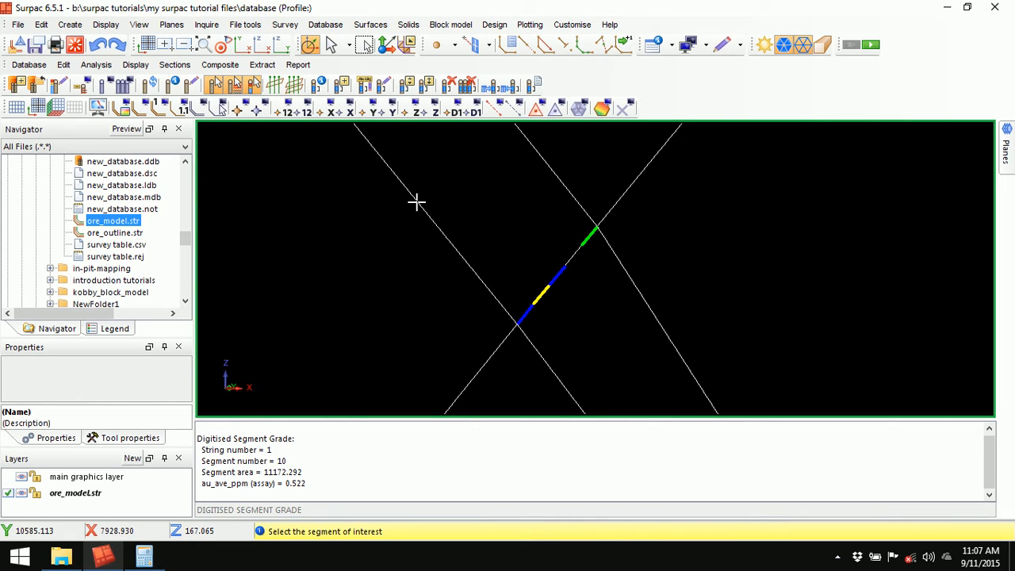
pyautogui.doubleClick(278, 473)
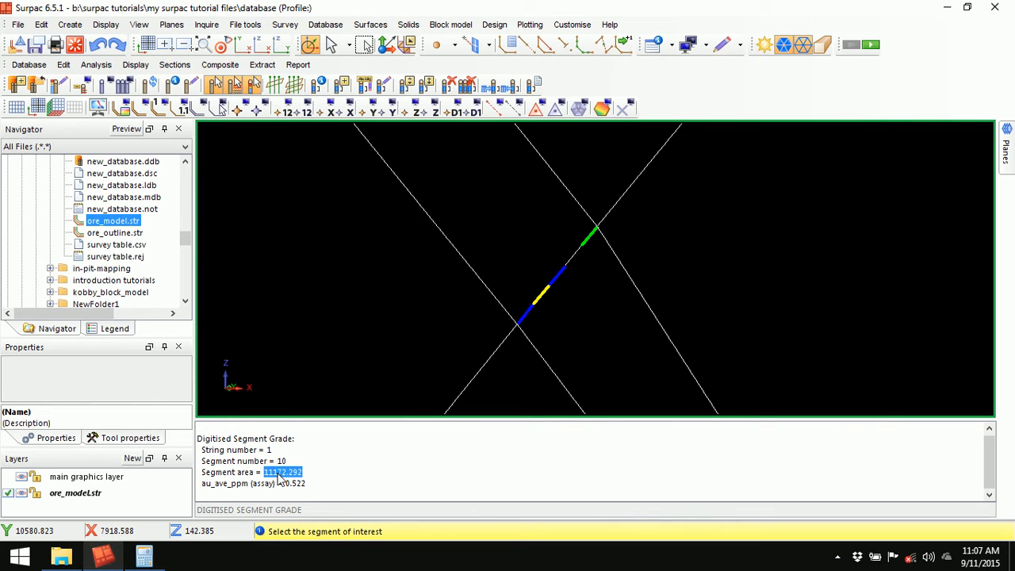
pyautogui.doubleClick(296, 484)
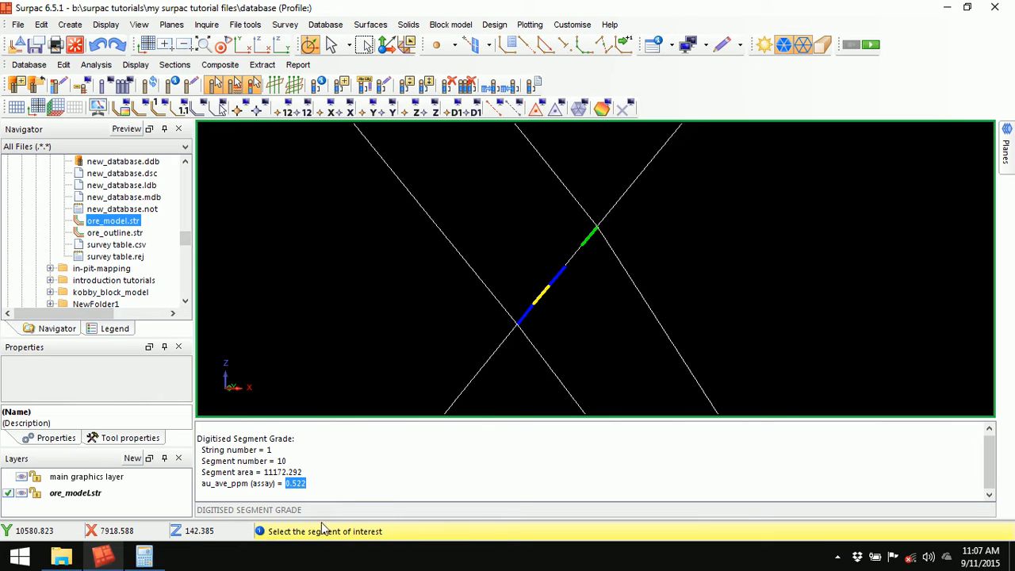
pyautogui.press('Escape')
pyautogui.click(349, 460)
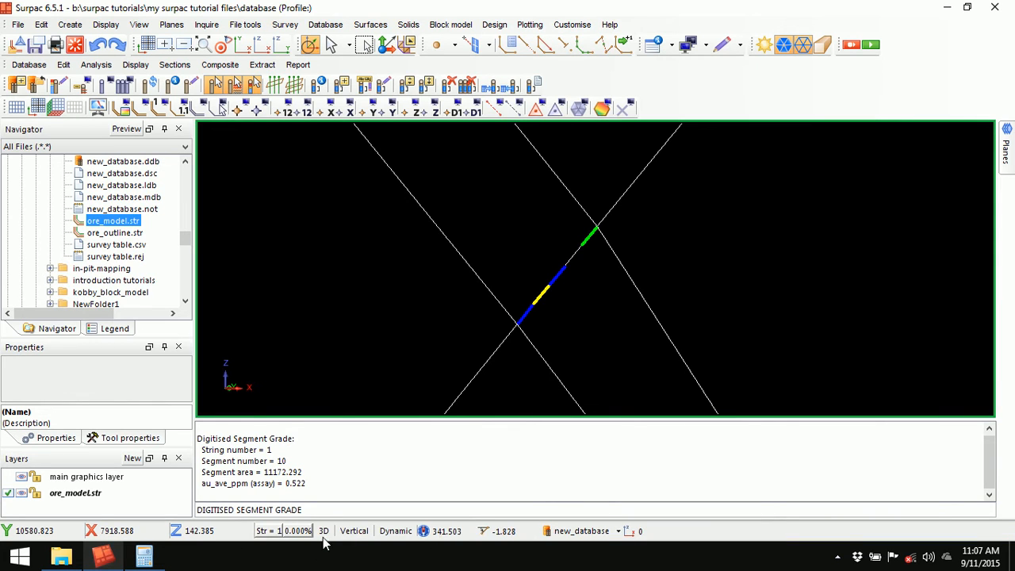
# Recalculate the digitised grade of the same ore outline segment with the area weighted composite method
pyautogui.click(328, 515)
pyautogui.press('Return')
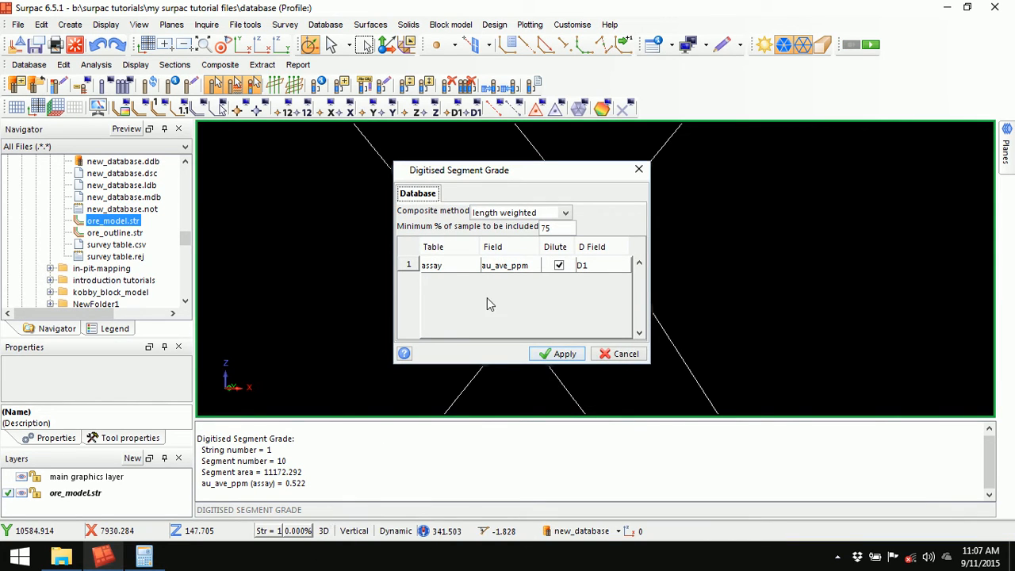
pyautogui.click(565, 213)
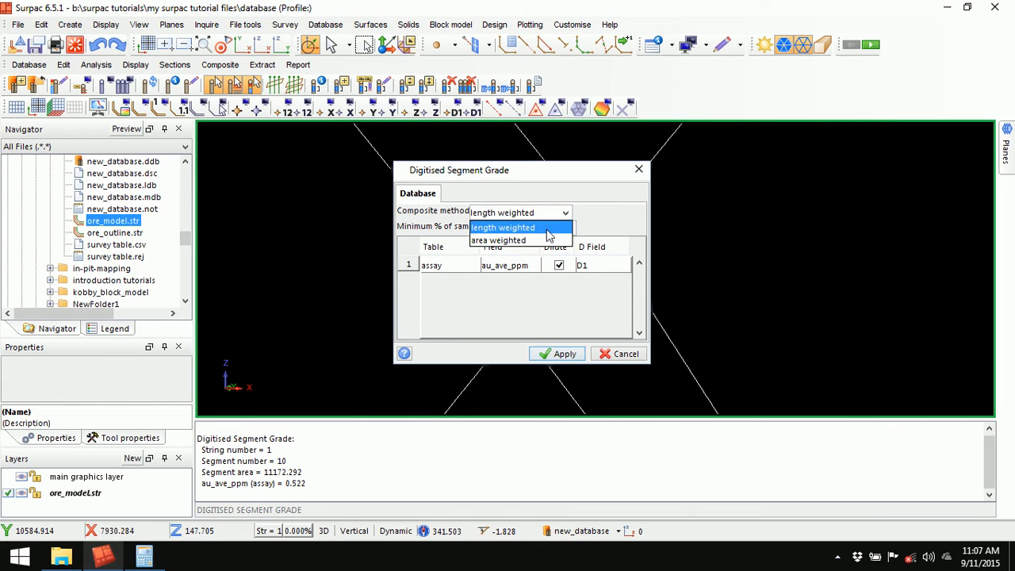
pyautogui.click(508, 239)
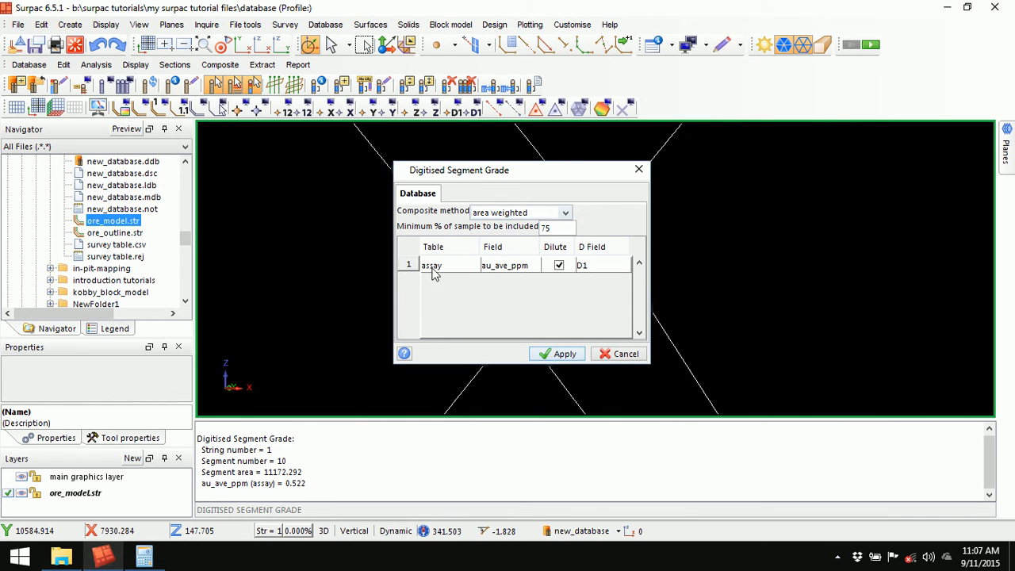
pyautogui.click(561, 351)
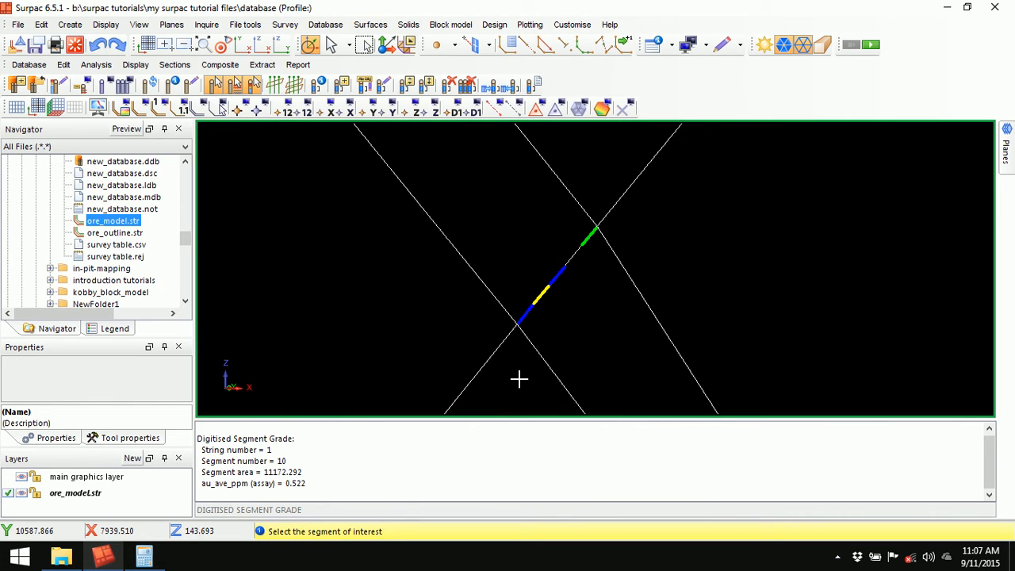
pyautogui.click(545, 361)
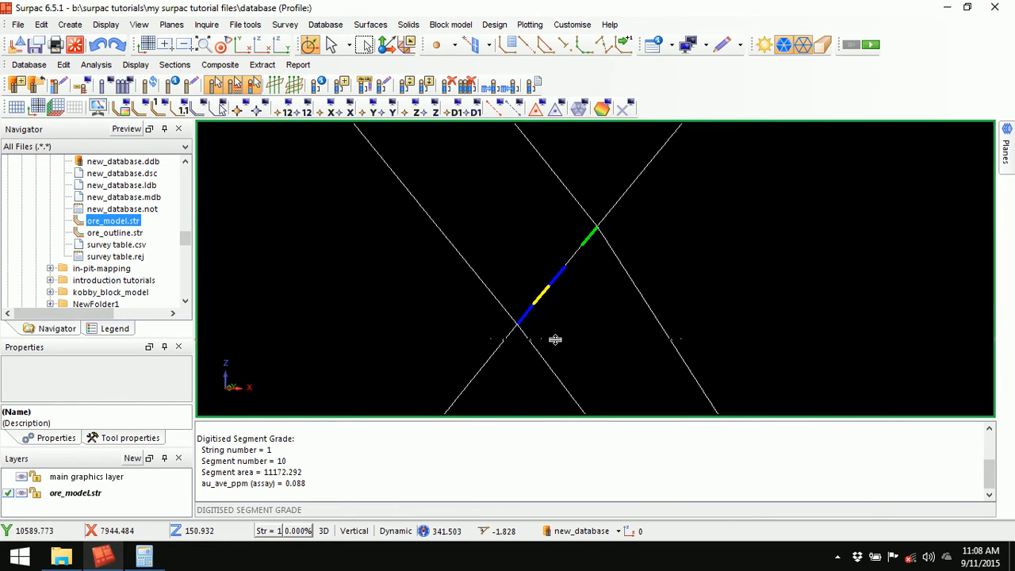
# Compare the length weighted and area weighted grades in an enlarged message window, and clear the messages
pyautogui.moveTo(555, 339); pyautogui.dragTo(553, 338)
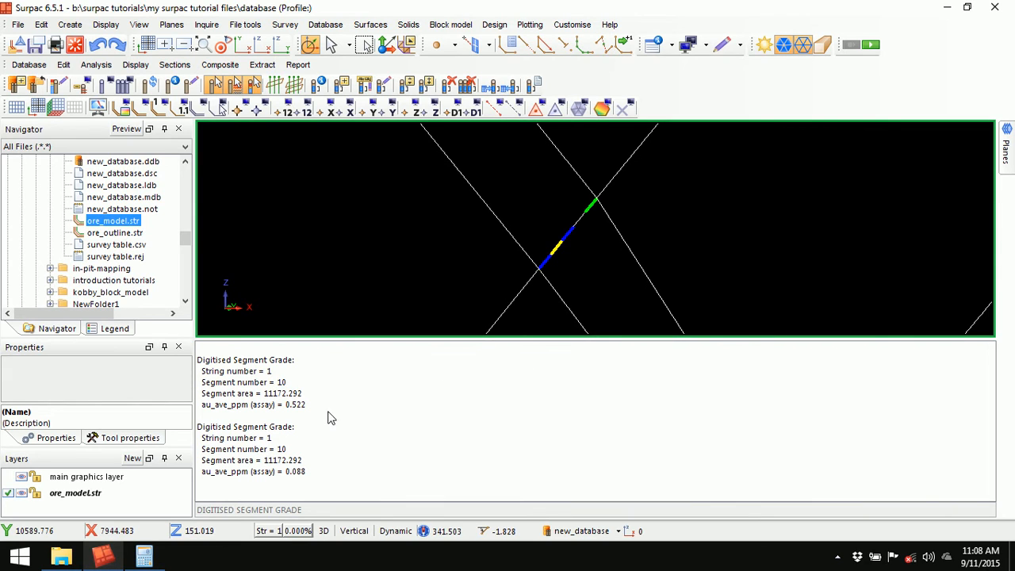
pyautogui.doubleClick(302, 405)
pyautogui.doubleClick(296, 472)
pyautogui.rightClick(443, 364)
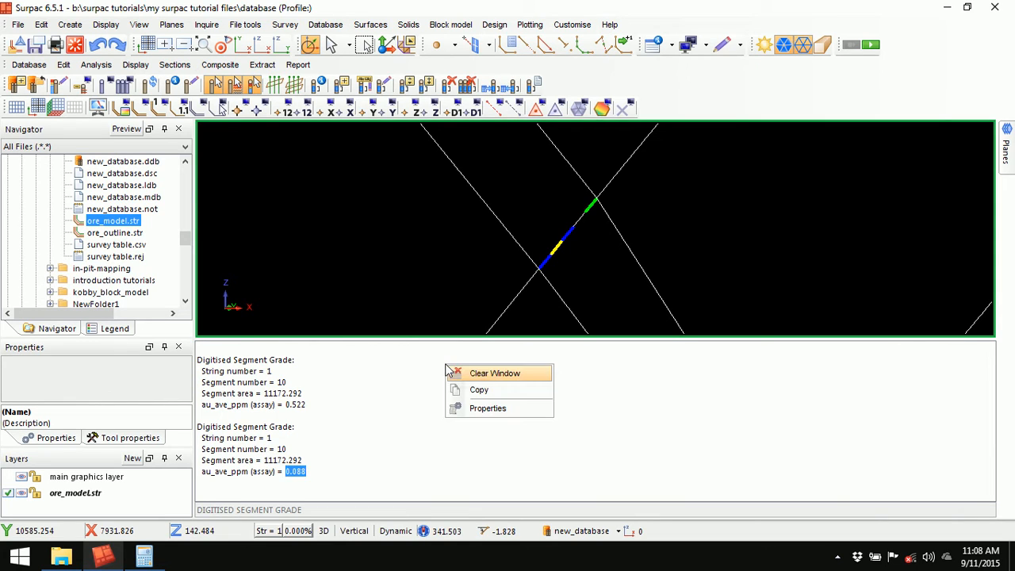
pyautogui.click(507, 372)
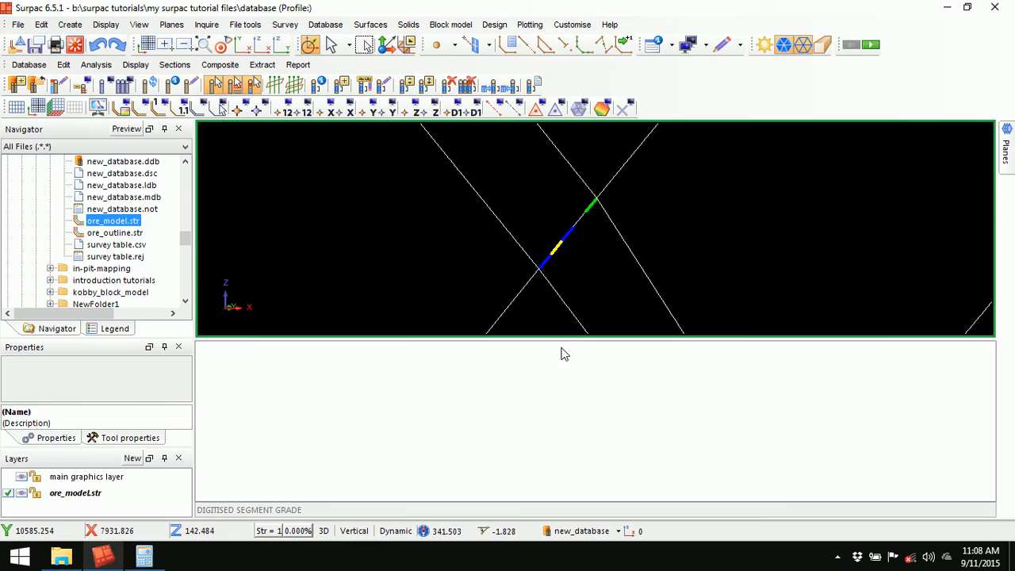
pyautogui.moveTo(564, 340); pyautogui.dragTo(569, 422)
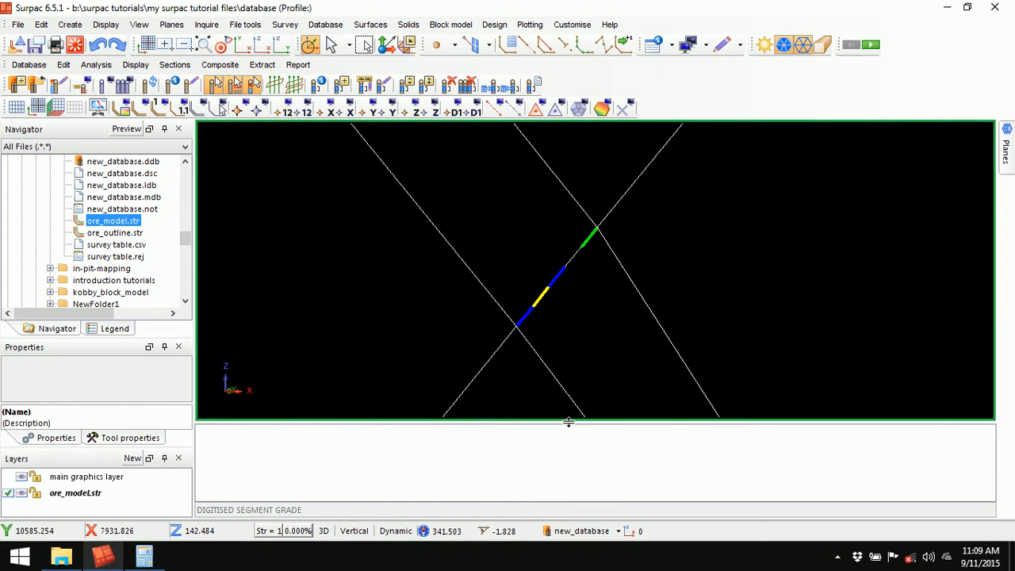
# Recalculate the digitised grade of the ore outline segment with the length weighted composite method
pyautogui.scroll(-1, 623, 291)
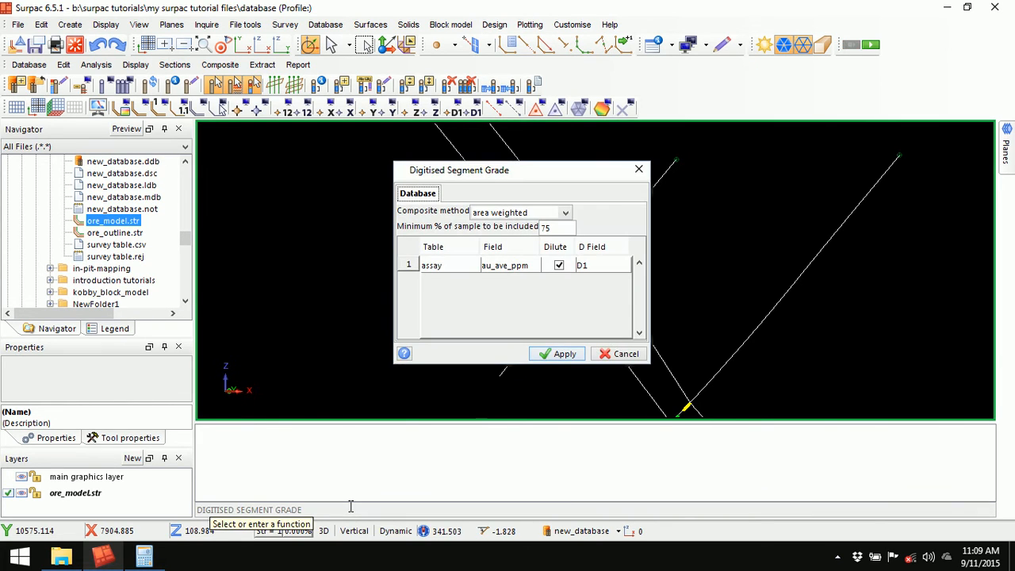
pyautogui.click(565, 212)
pyautogui.click(535, 227)
pyautogui.click(562, 353)
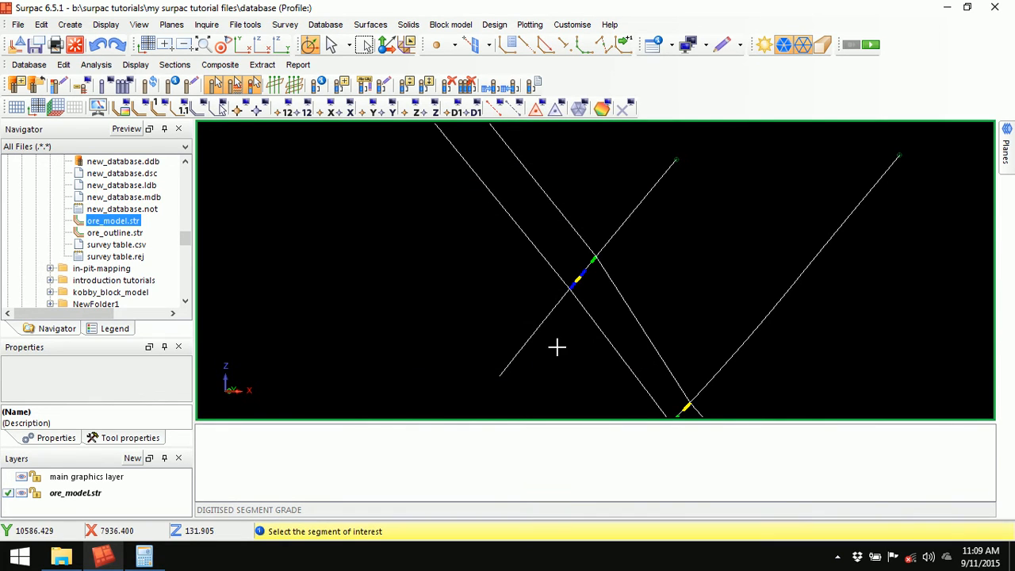
pyautogui.click(517, 224)
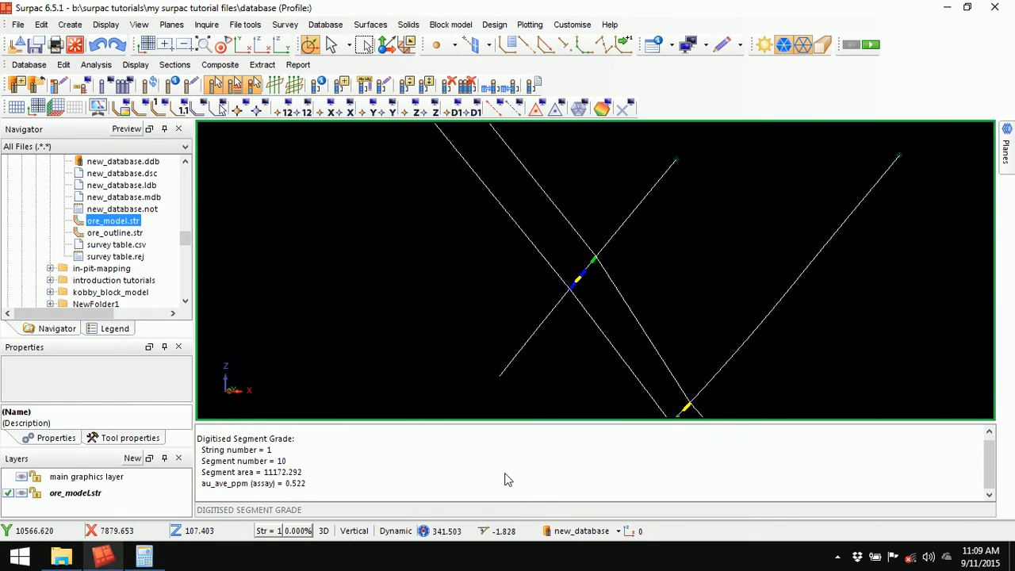
# Identify a point on the ore outline, compare its stored description with the reported segment grade, and clear the messages
pyautogui.click(671, 45)
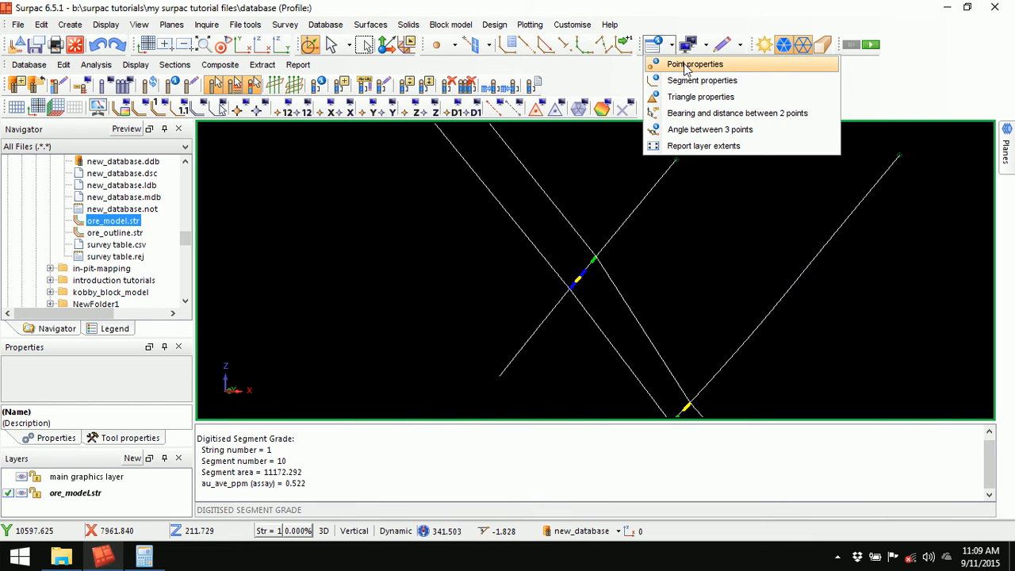
pyautogui.click(686, 66)
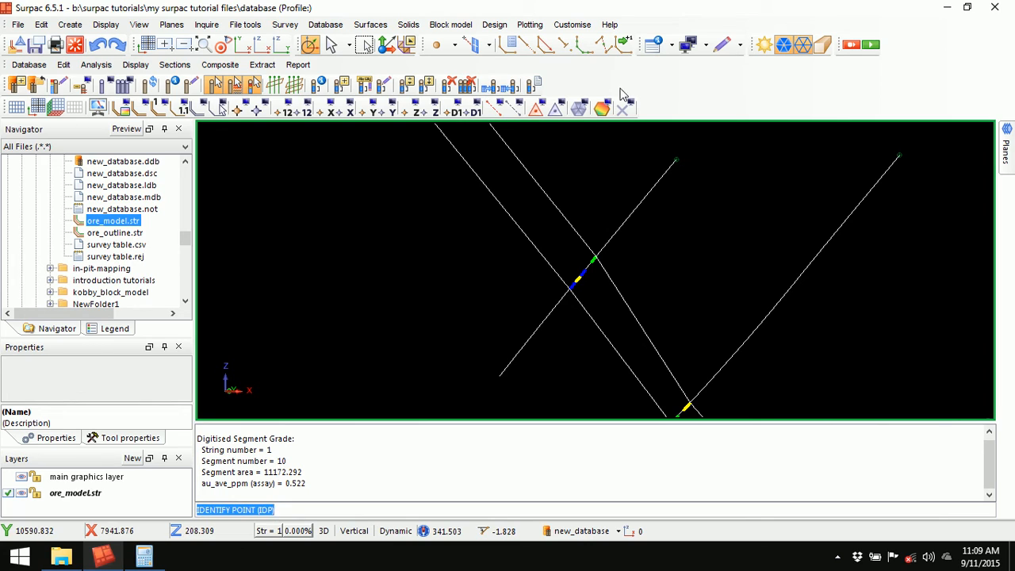
pyautogui.click(661, 47)
pyautogui.click(675, 66)
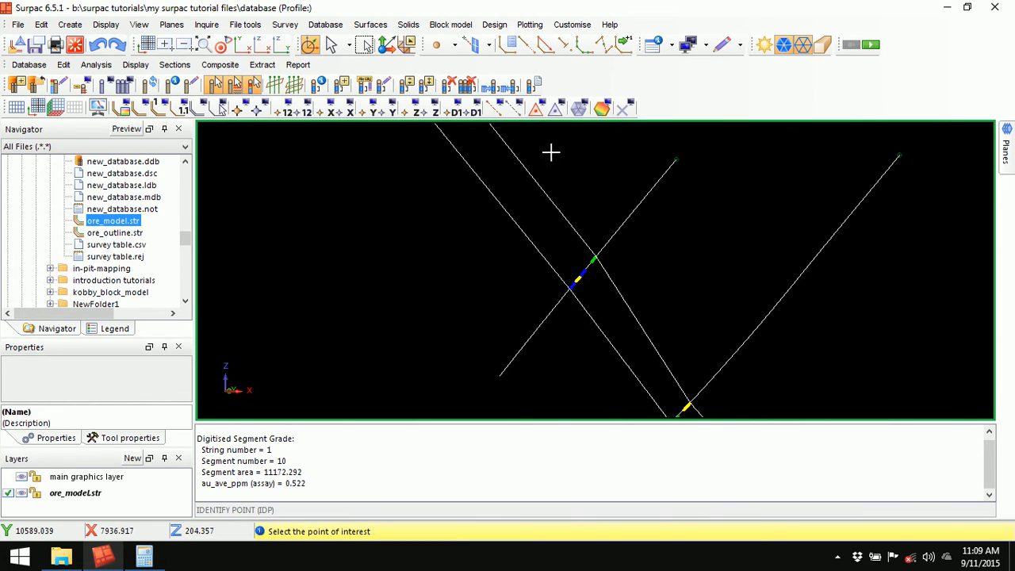
pyautogui.click(513, 221)
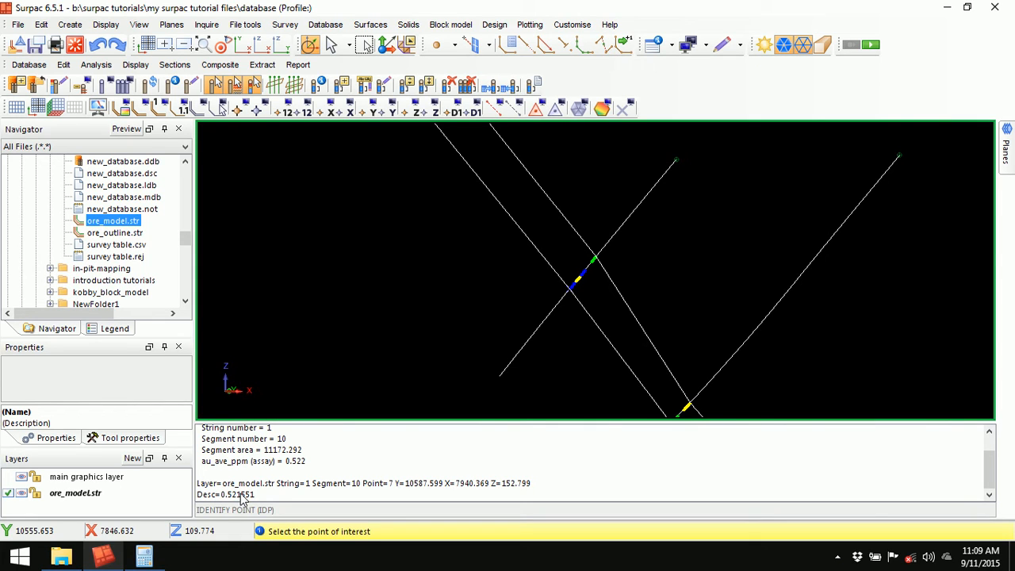
pyautogui.doubleClick(296, 461)
pyautogui.doubleClick(246, 495)
pyautogui.press('Escape')
pyautogui.rightClick(582, 454)
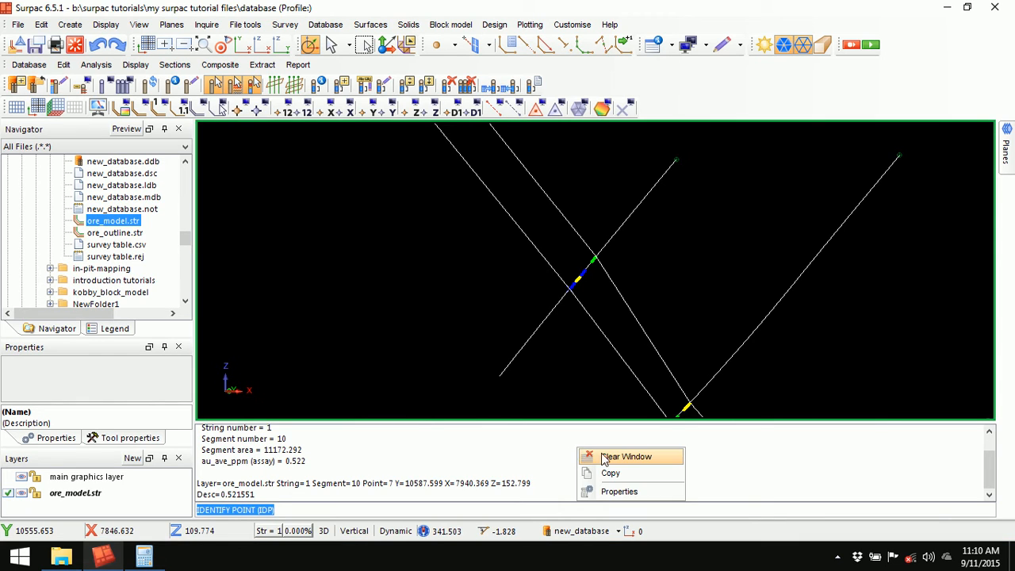
pyautogui.click(618, 456)
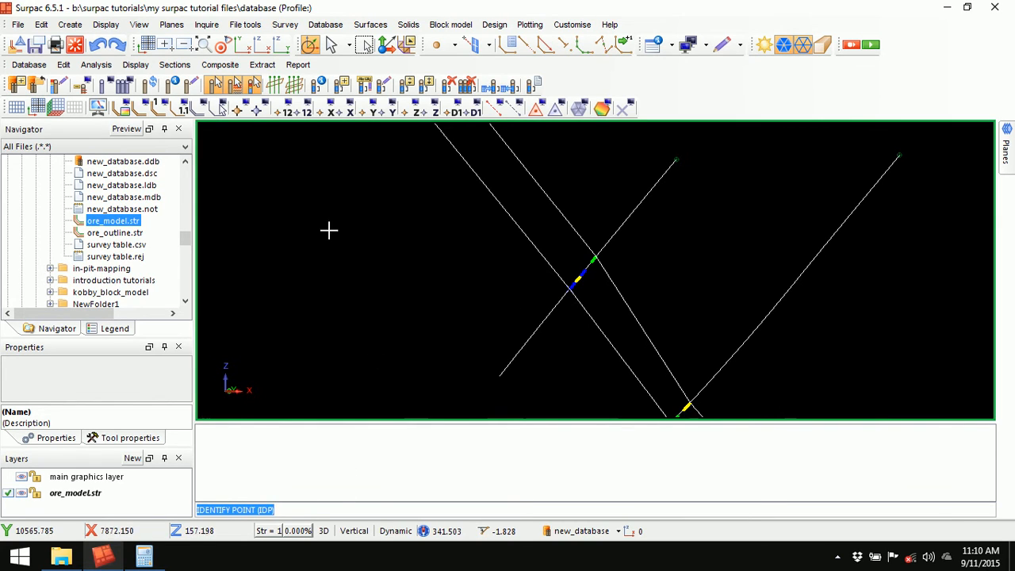
# Hide the section's drillholes and end section mode, viewing all ore outlines obliquely
pyautogui.click(122, 85)
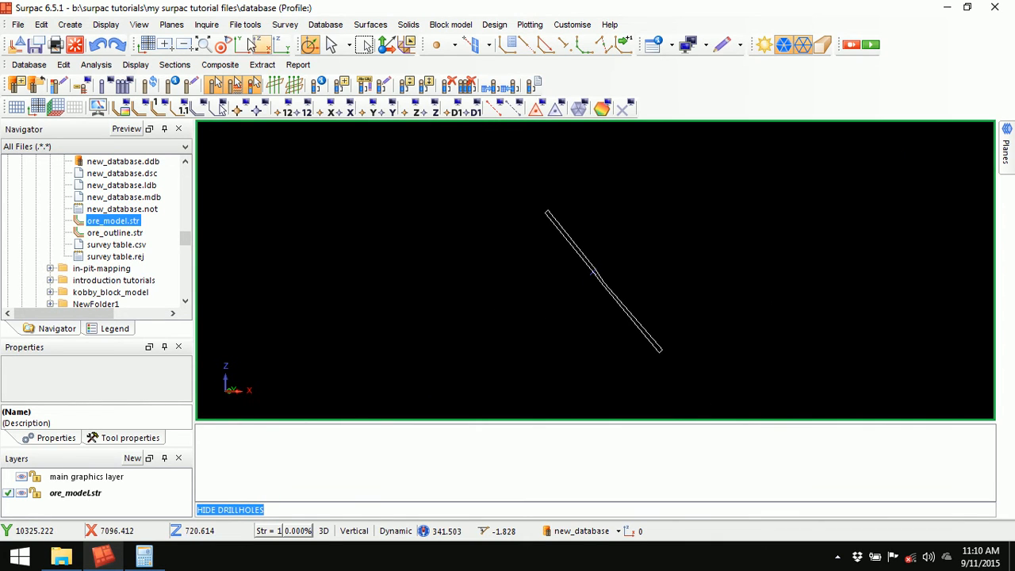
pyautogui.click(175, 65)
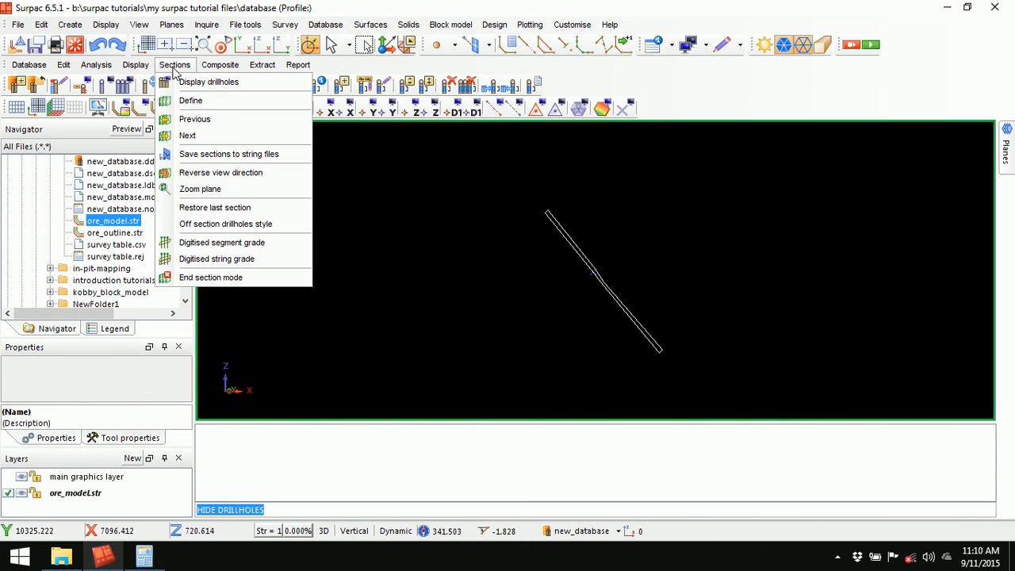
pyautogui.click(204, 277)
pyautogui.moveTo(555, 283); pyautogui.dragTo(478, 277)
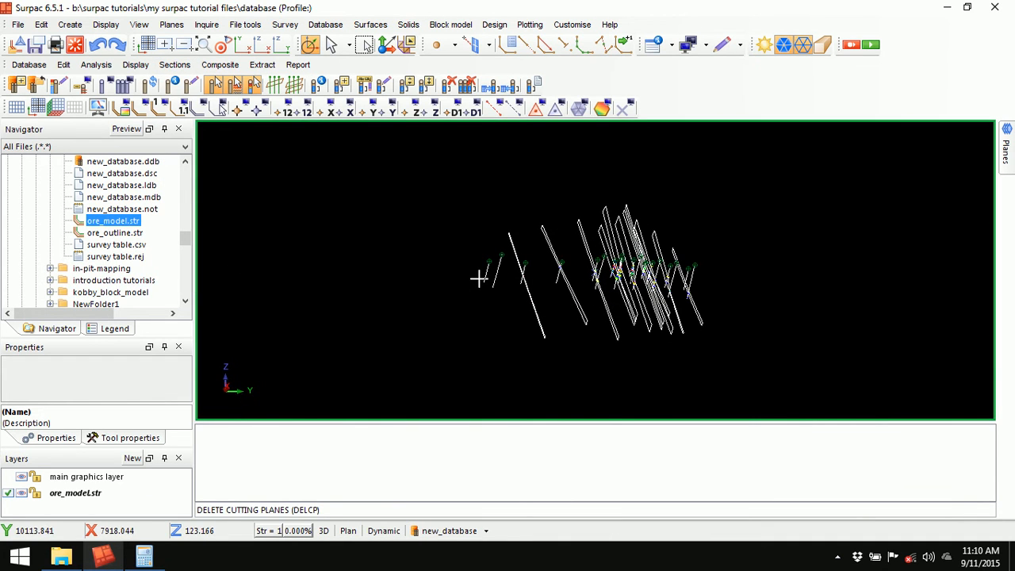
# Hide the remaining drillholes, erase the temporary markers, and show all ore outlines in plan view
pyautogui.click(127, 87)
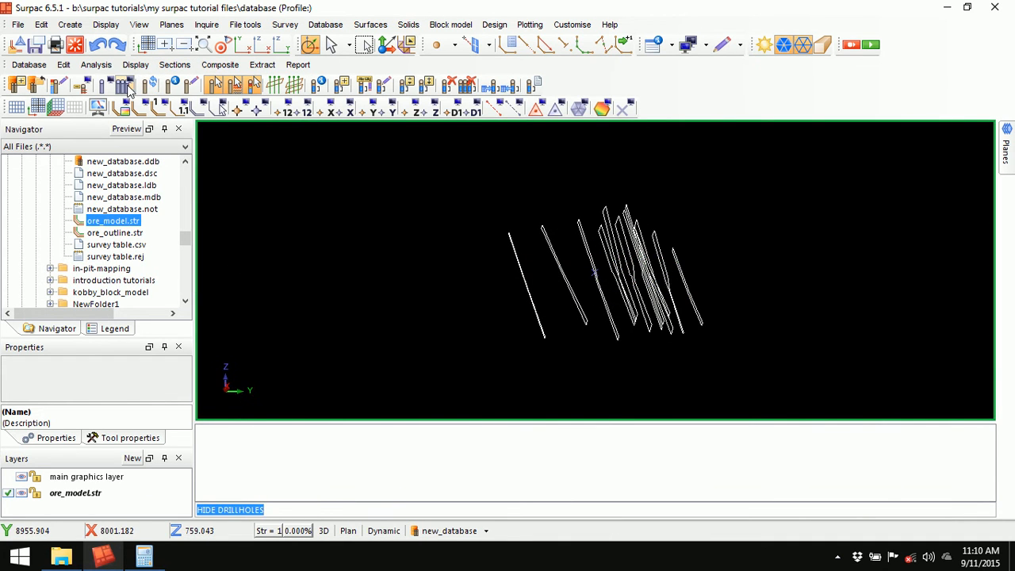
pyautogui.moveTo(607, 276); pyautogui.dragTo(585, 265)
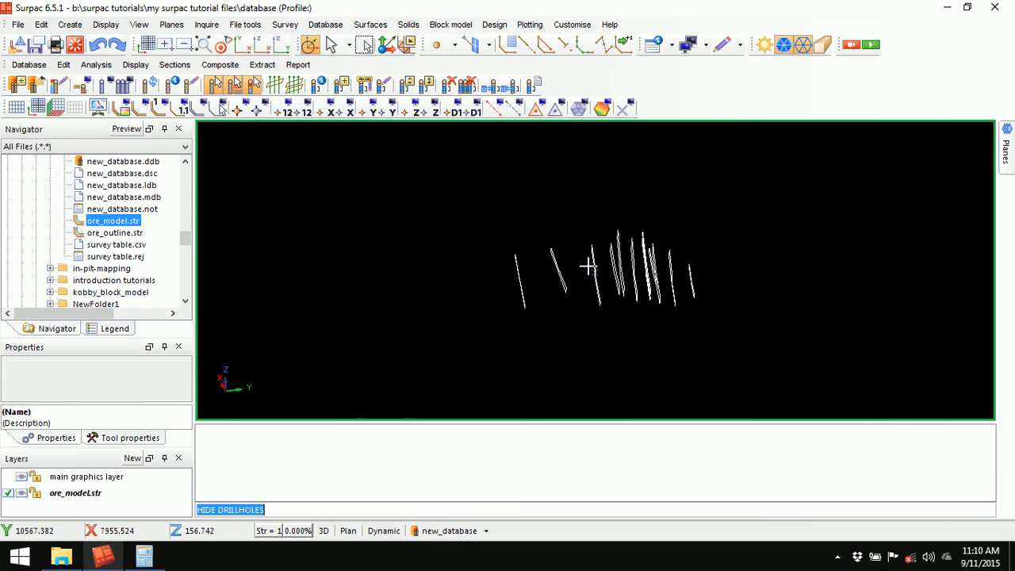
pyautogui.click(626, 109)
pyautogui.moveTo(666, 238); pyautogui.dragTo(557, 240)
pyautogui.click(241, 46)
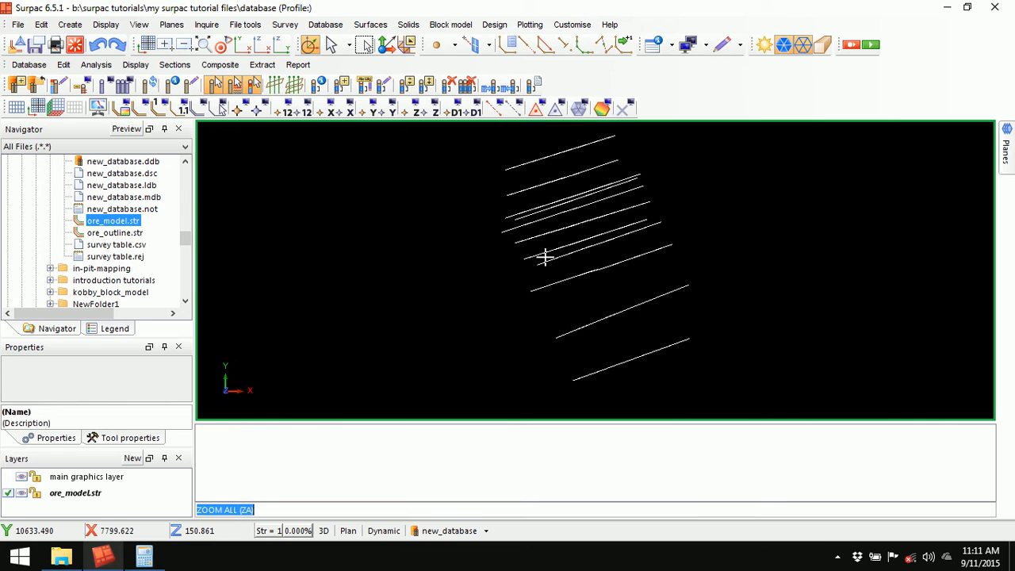
# Identify the segment properties of the two southernmost ore outlines to check whether their direction is clockwise
pyautogui.moveTo(544, 257); pyautogui.dragTo(600, 277, button='middle')
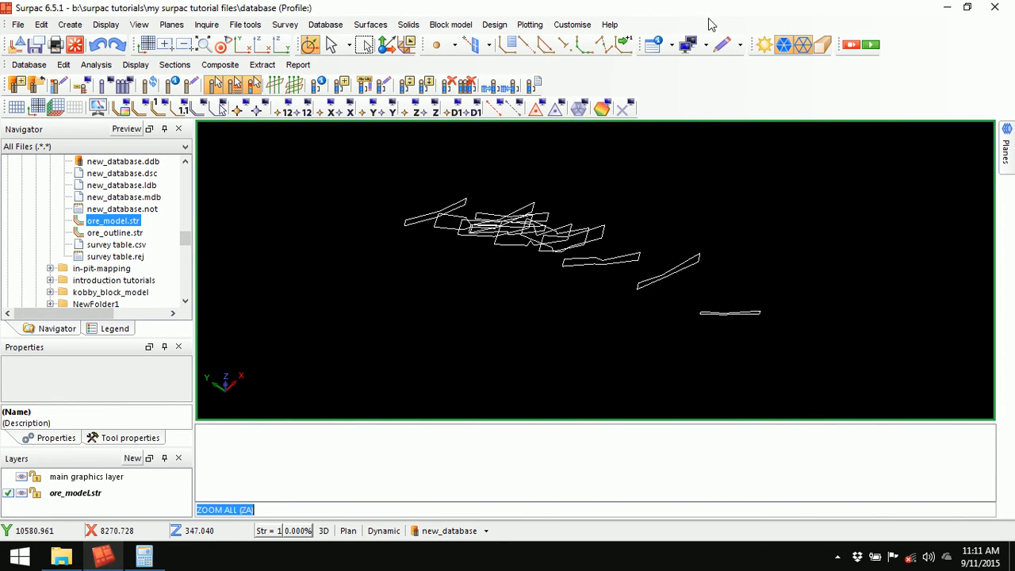
pyautogui.click(671, 46)
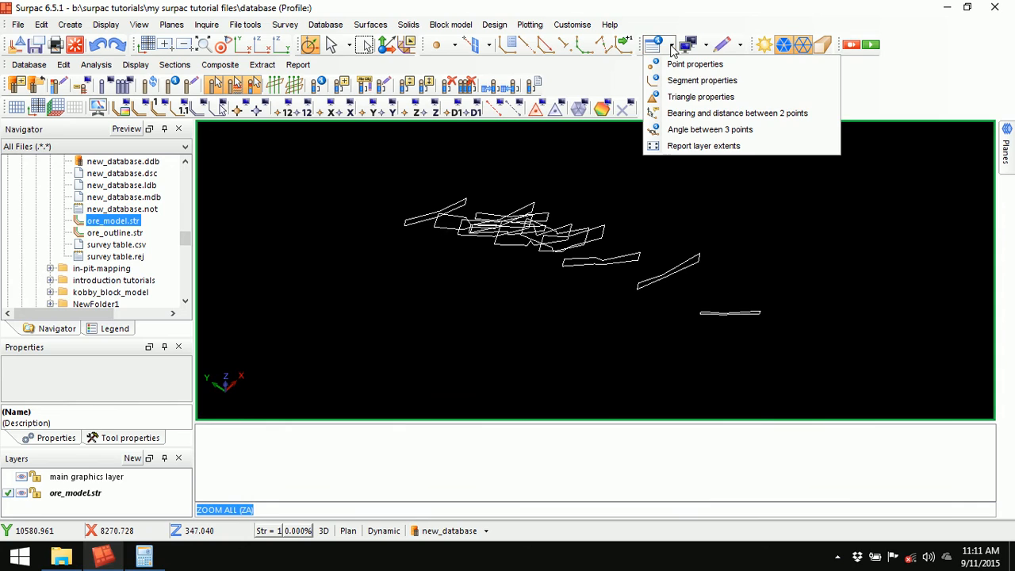
pyautogui.click(700, 80)
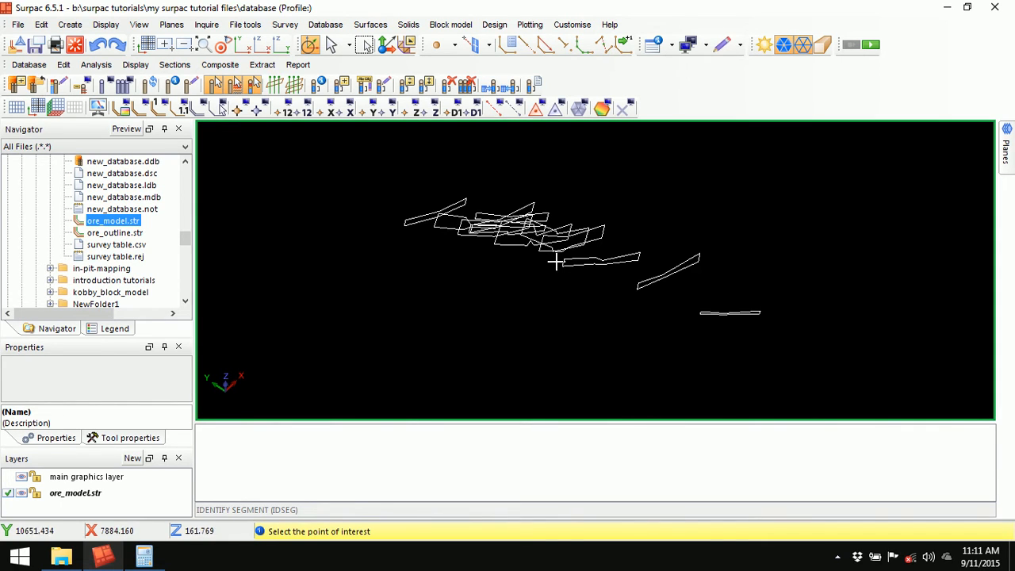
pyautogui.click(652, 277)
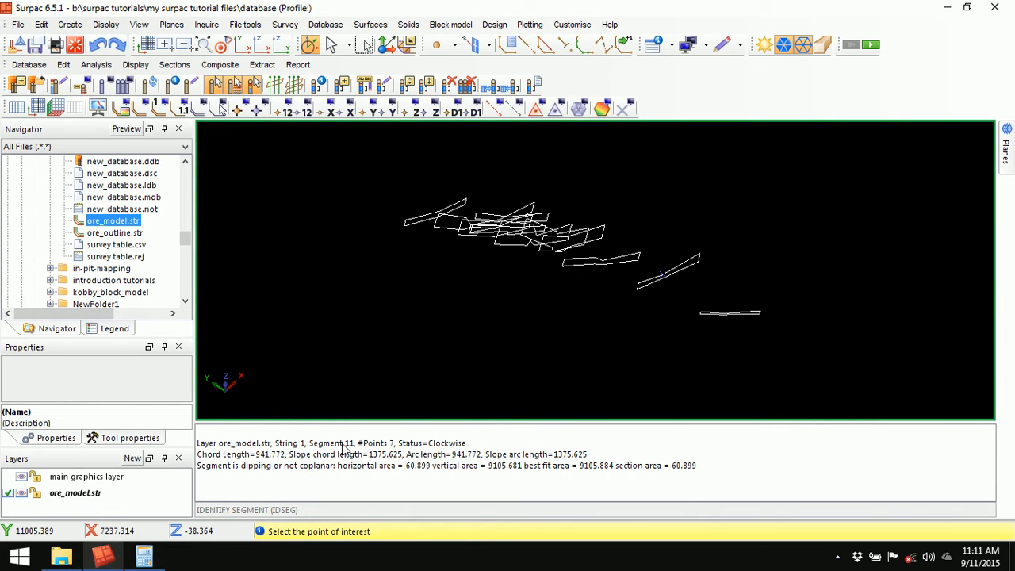
pyautogui.doubleClick(457, 446)
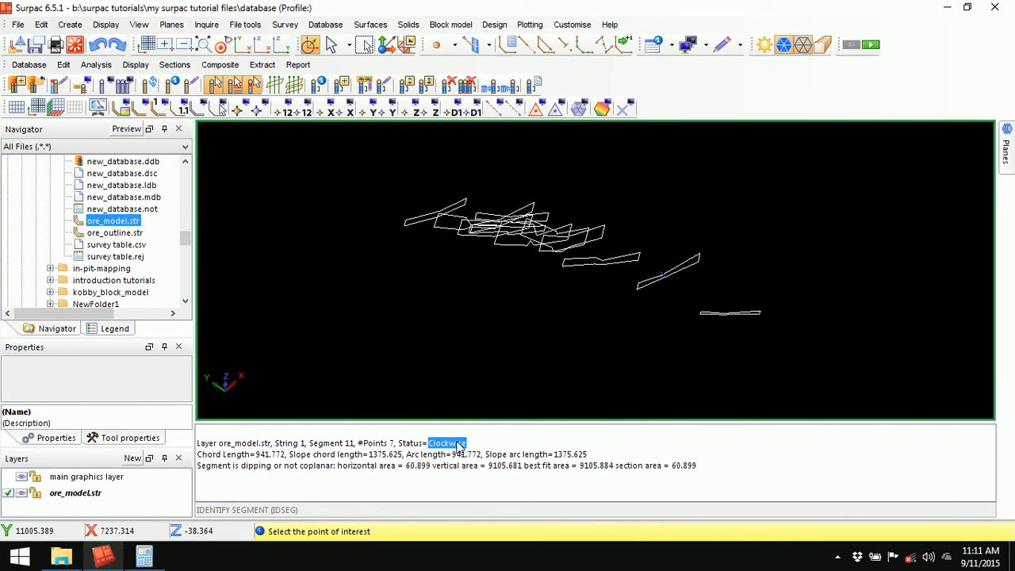
pyautogui.click(743, 312)
pyautogui.doubleClick(455, 474)
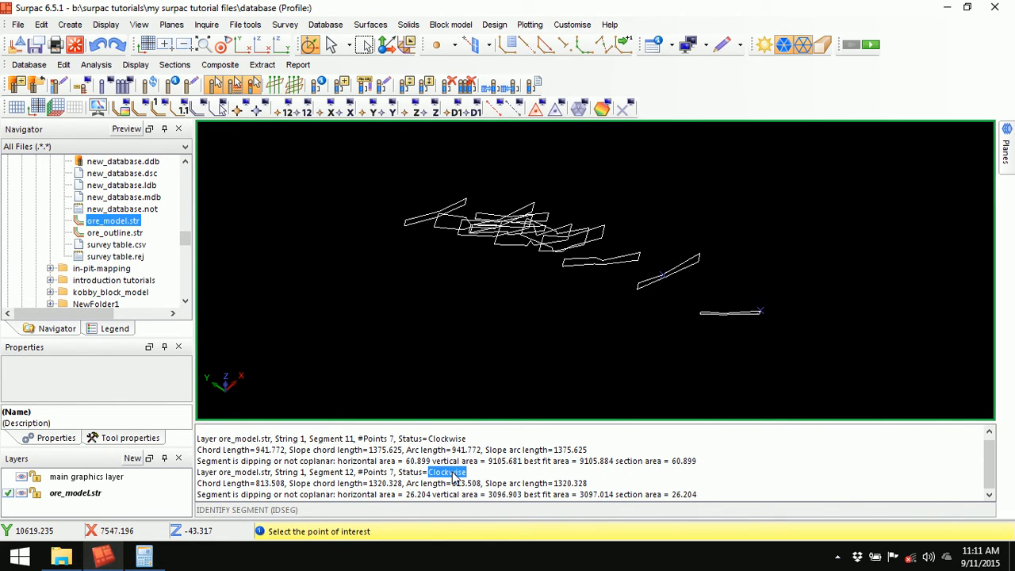
pyautogui.press('Escape')
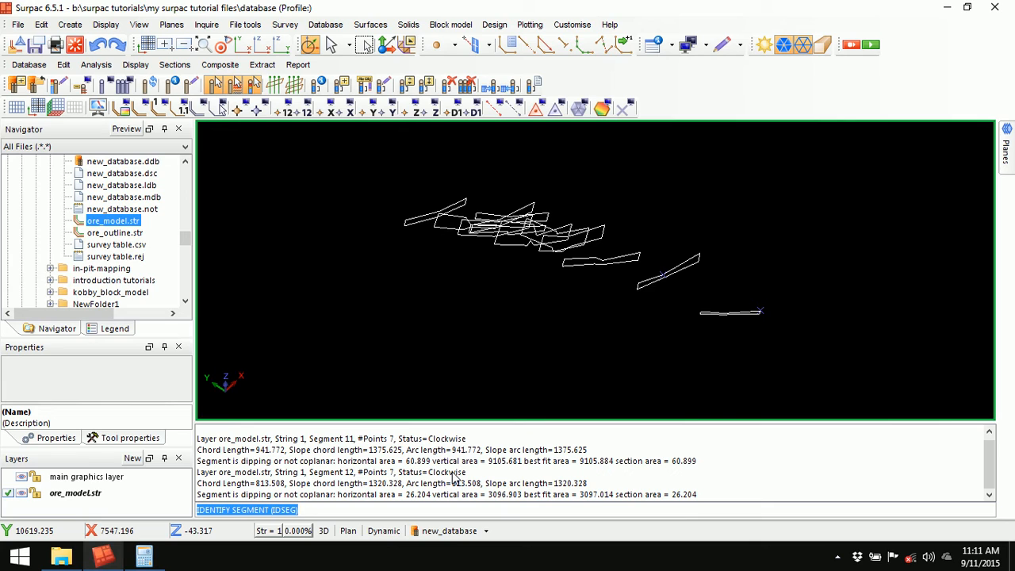
# Clear the message window and erase the temporary markers from the ore outlines
pyautogui.rightClick(555, 443)
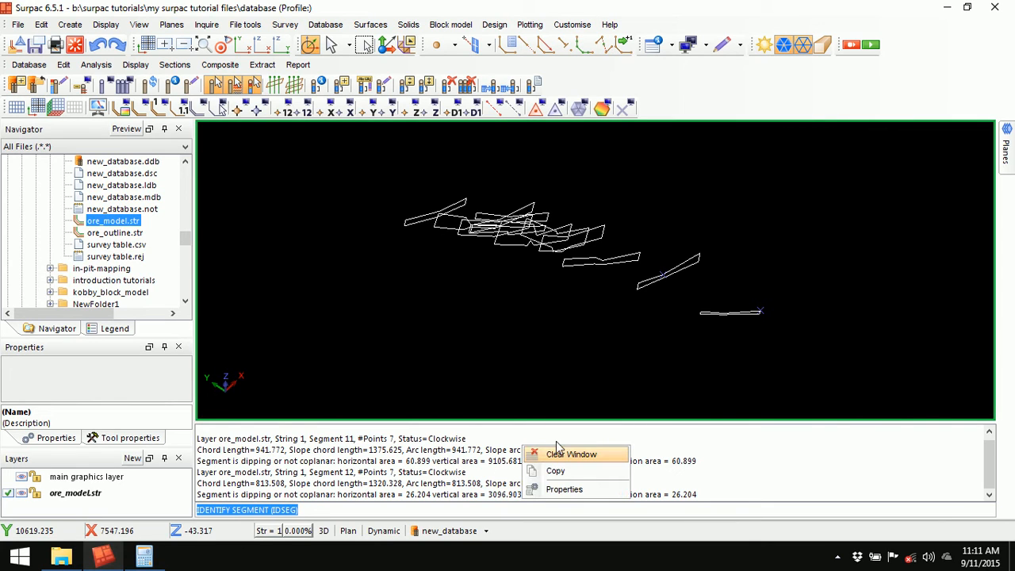
pyautogui.click(584, 454)
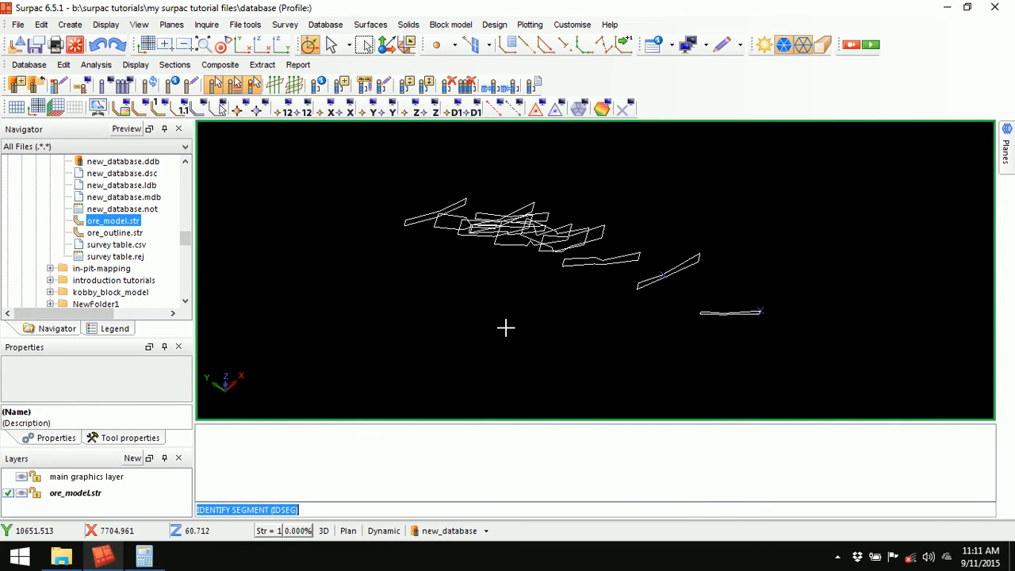
pyautogui.moveTo(513, 312); pyautogui.dragTo(528, 320)
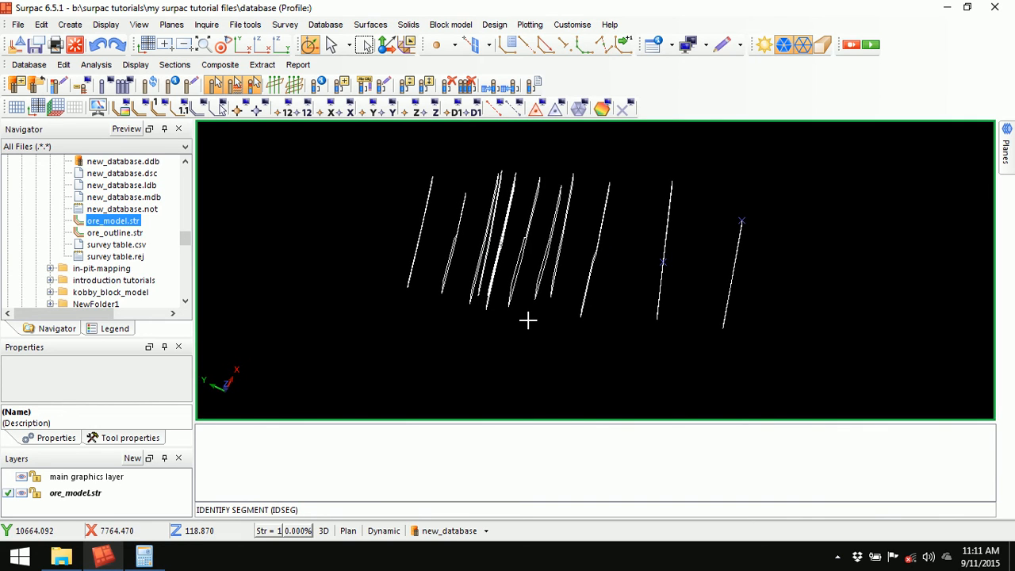
pyautogui.click(624, 109)
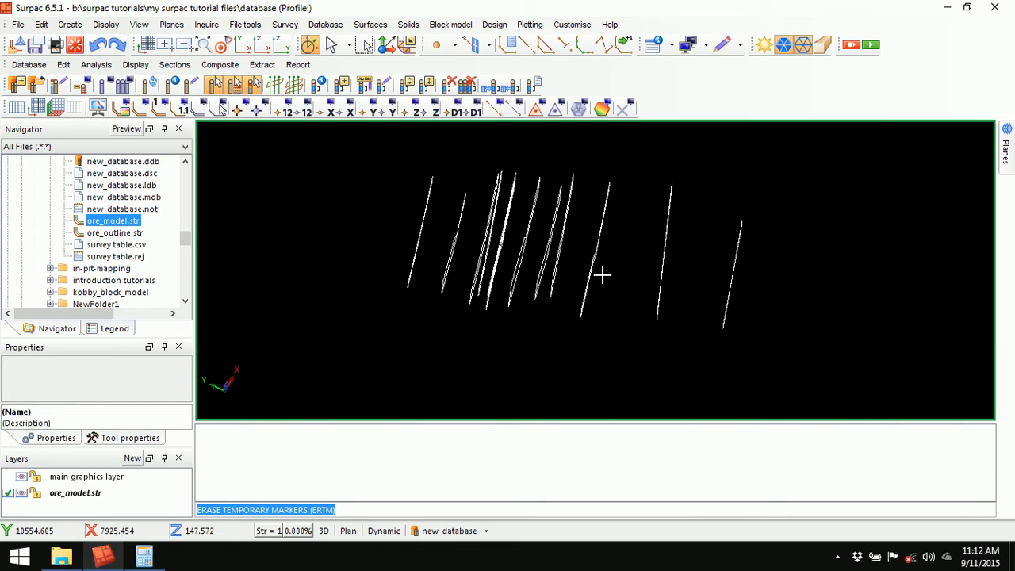
# Start changing string directions and choose ore_model.str as the strings' location
pyautogui.click(245, 25)
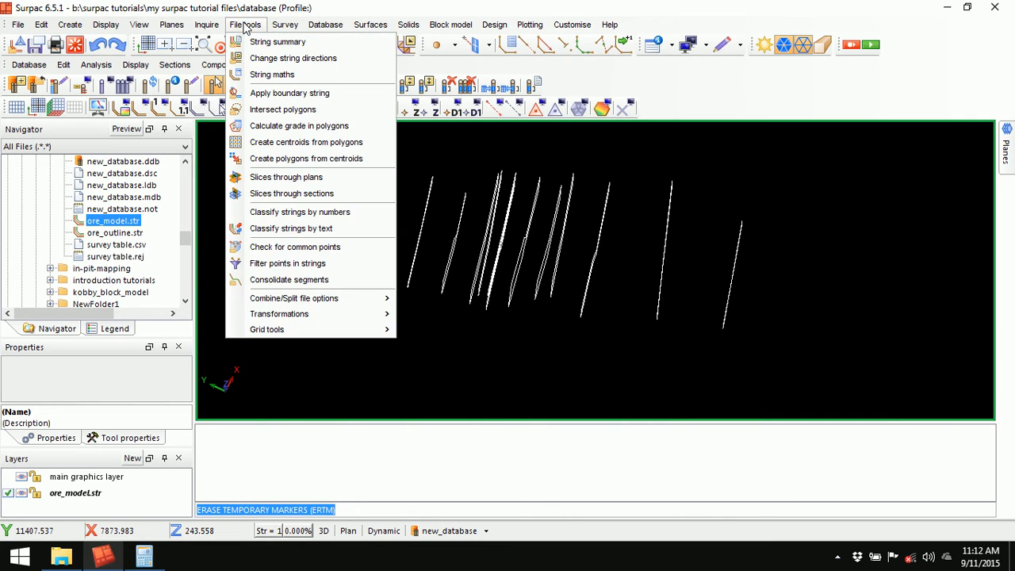
pyautogui.click(307, 63)
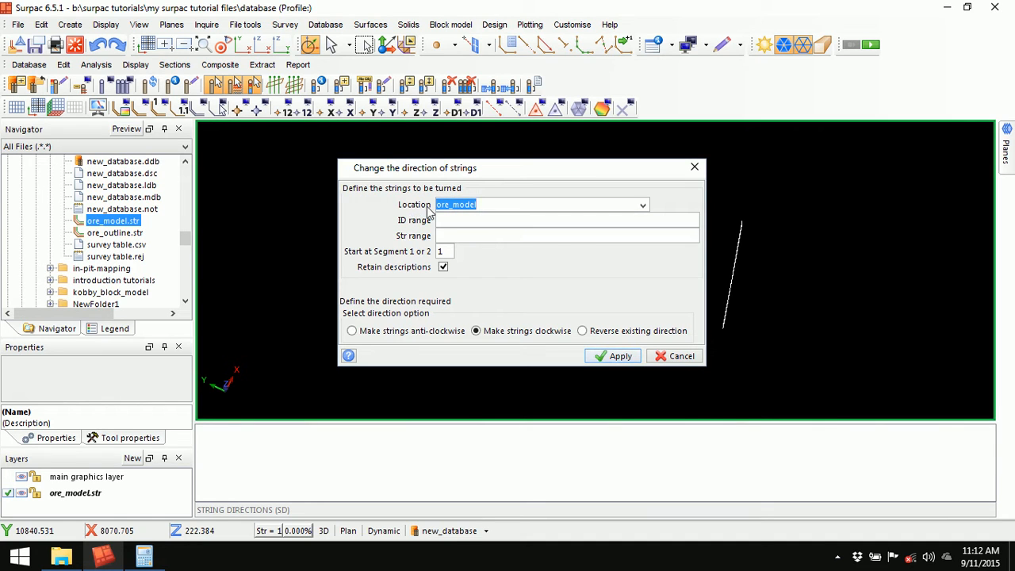
pyautogui.click(643, 206)
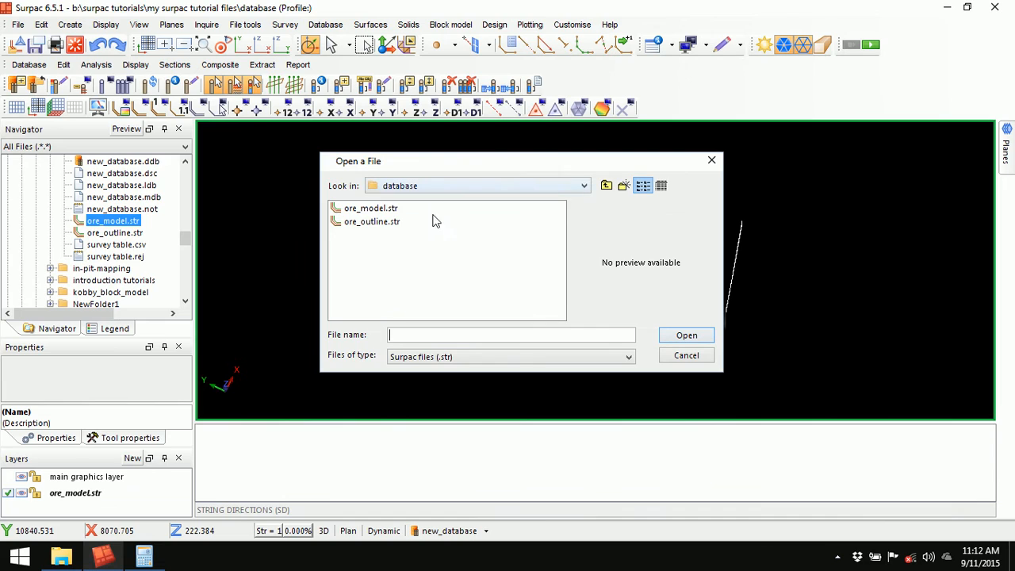
pyautogui.click(366, 210)
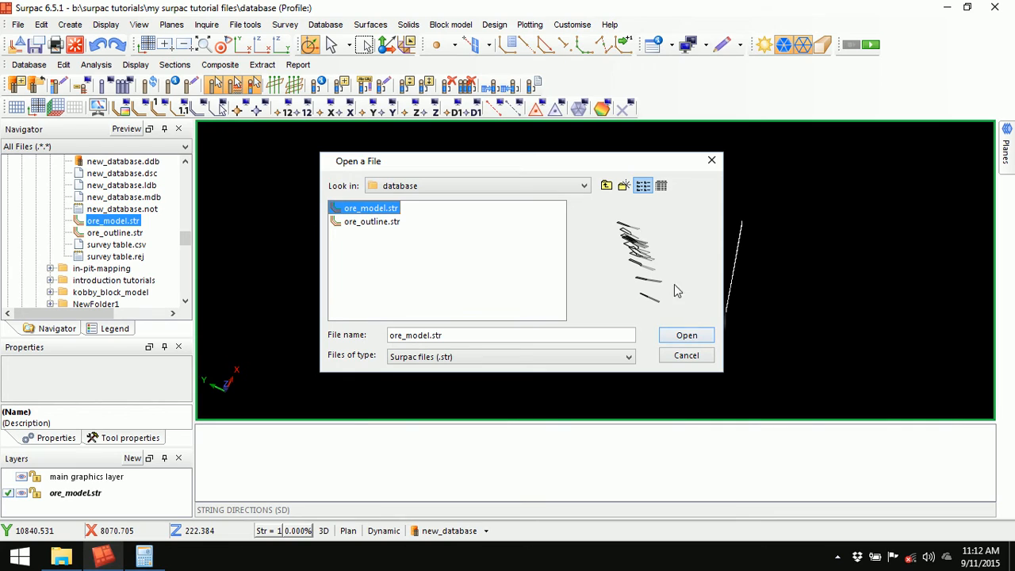
pyautogui.click(680, 337)
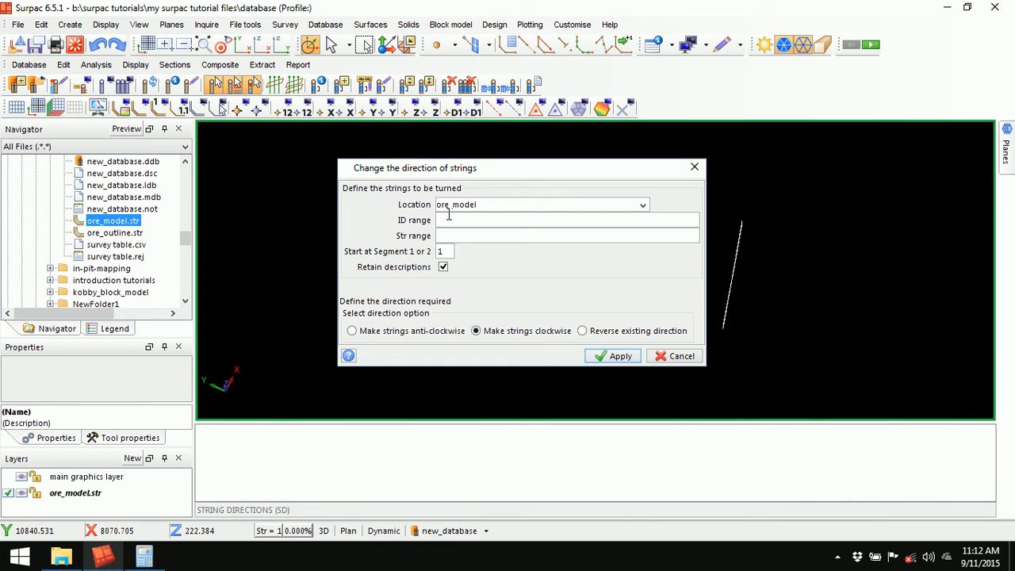
pyautogui.moveTo(537, 173); pyautogui.dragTo(536, 241)
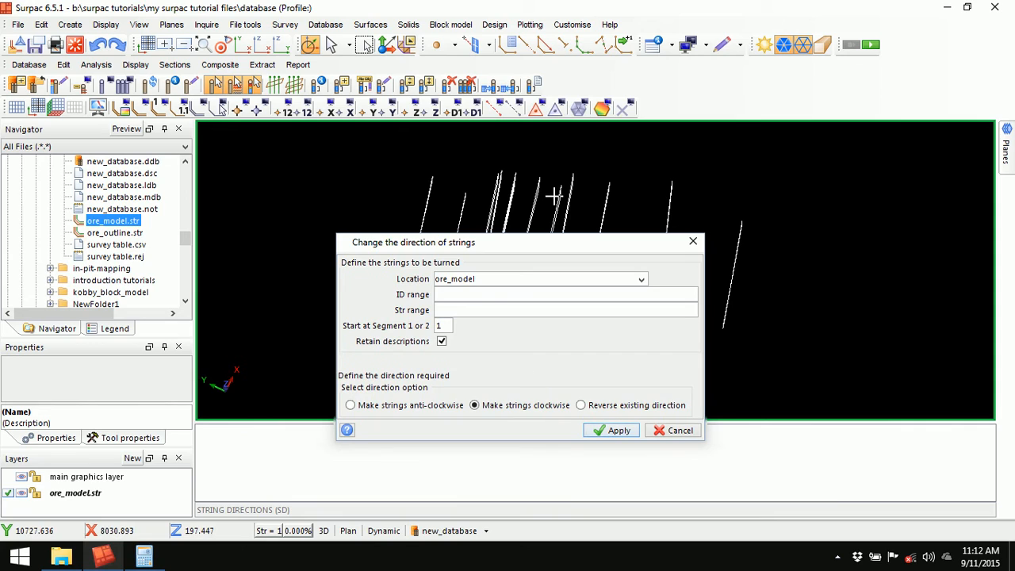
# Make all strings in ore_model clockwise, leaving the string range blank
pyautogui.click(446, 310)
pyautogui.write('1')
pyautogui.press('BackSpace')
pyautogui.click(399, 410)
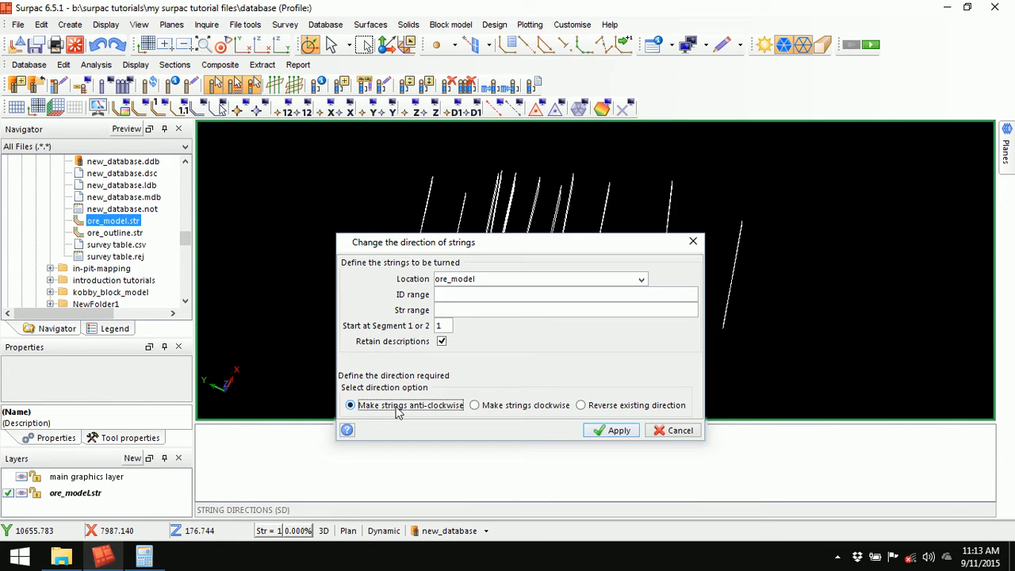
pyautogui.click(634, 411)
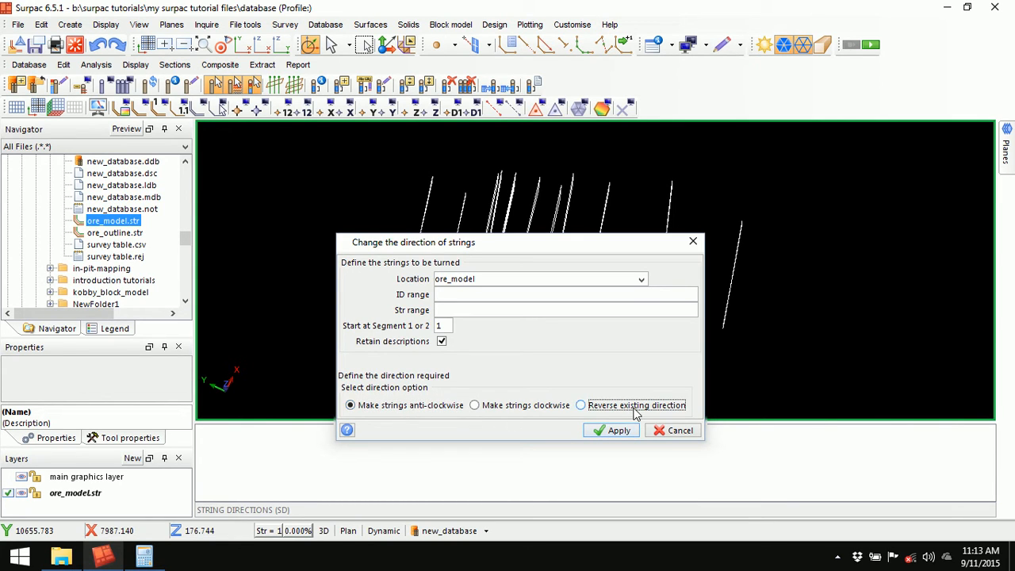
pyautogui.click(490, 408)
pyautogui.click(617, 432)
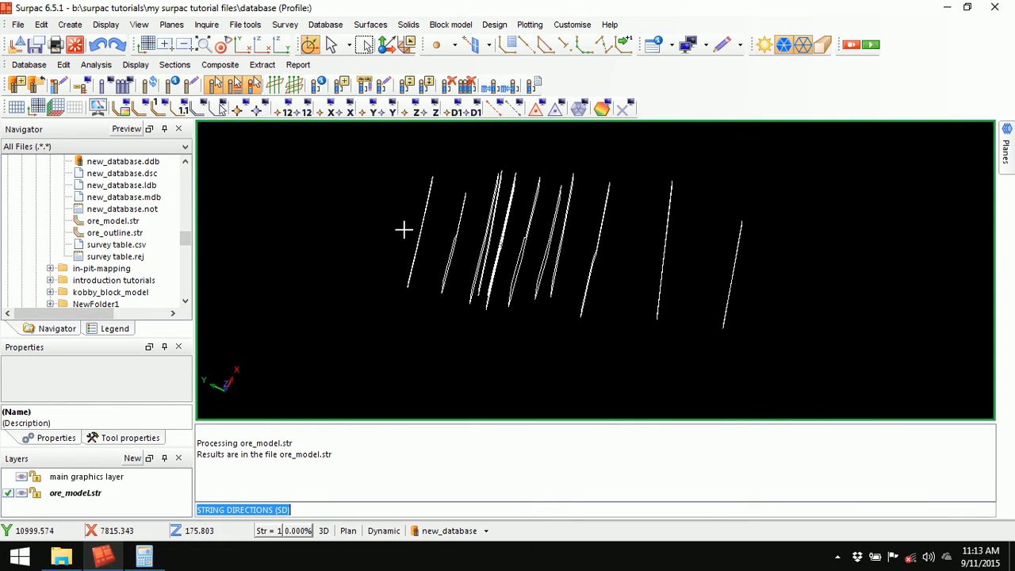
# Reset the graphics, reload ore_model.str in an oblique view, and clear the messages
pyautogui.click(75, 46)
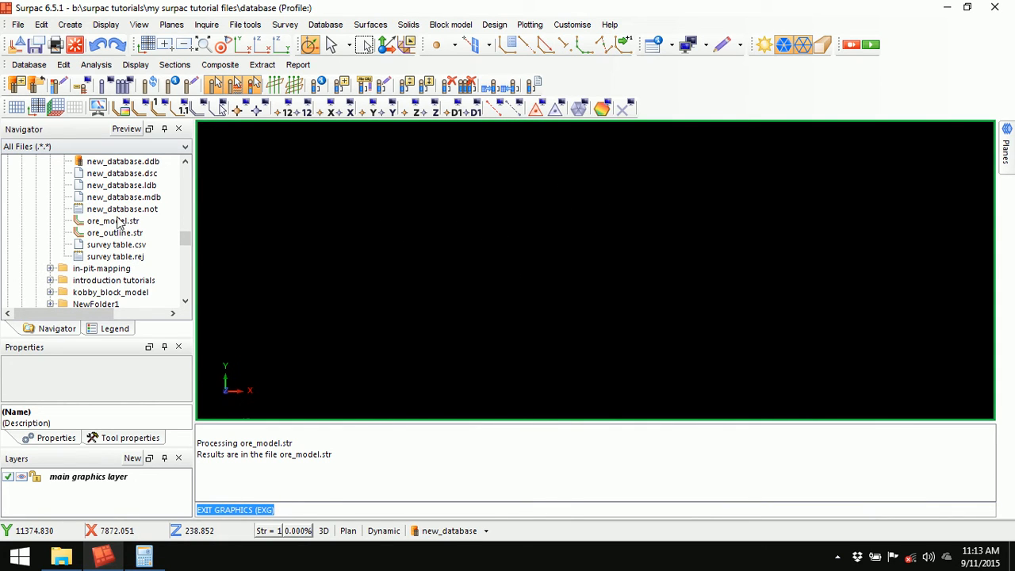
pyautogui.moveTo(112, 222); pyautogui.dragTo(475, 249)
pyautogui.moveTo(499, 284); pyautogui.dragTo(545, 274)
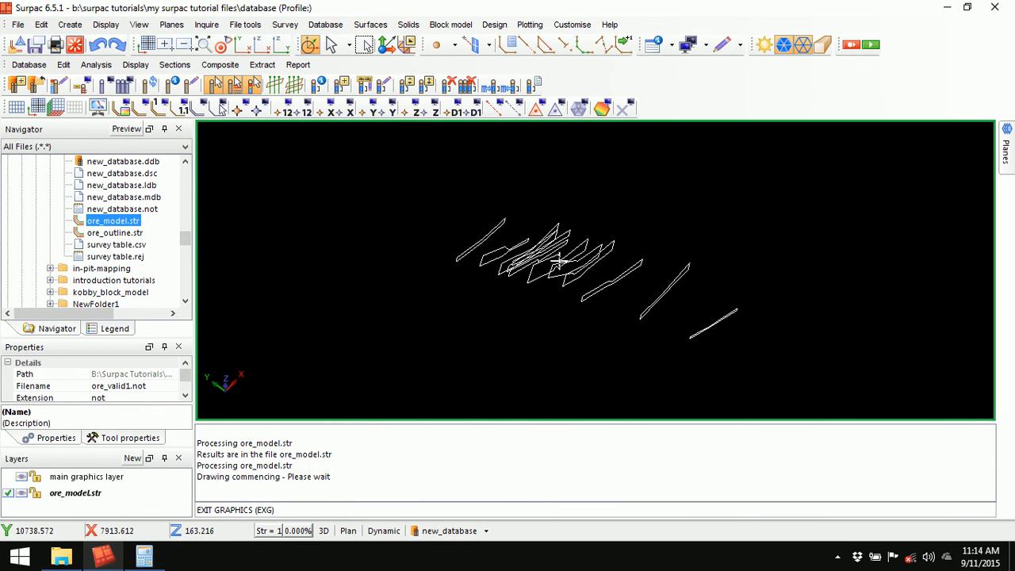
pyautogui.scroll(1, 559, 295)
pyautogui.rightClick(583, 454)
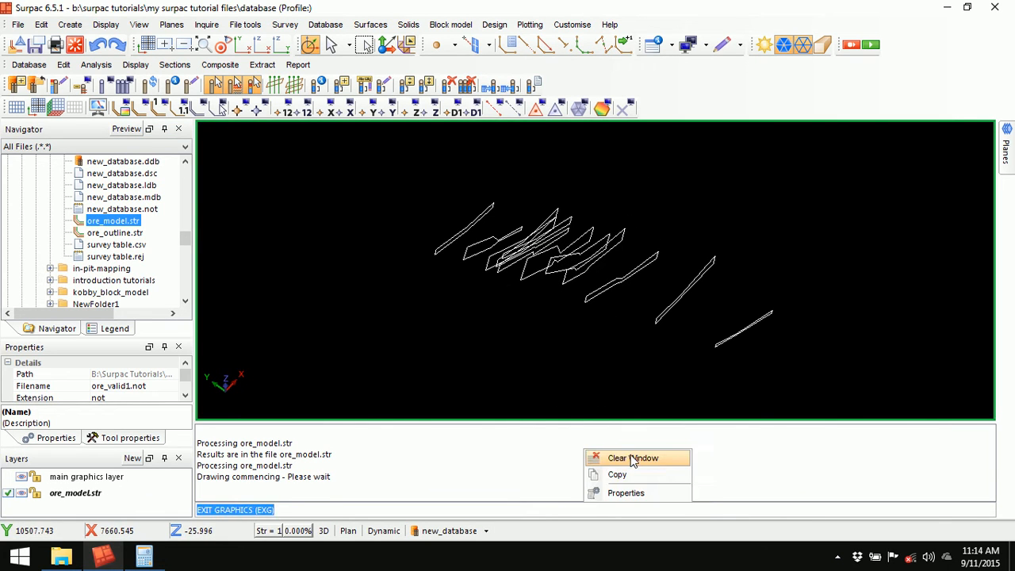
pyautogui.click(631, 458)
# Identify the segment properties of a middle and both end ore outlines to check their direction, and clear the messages
pyautogui.click(672, 46)
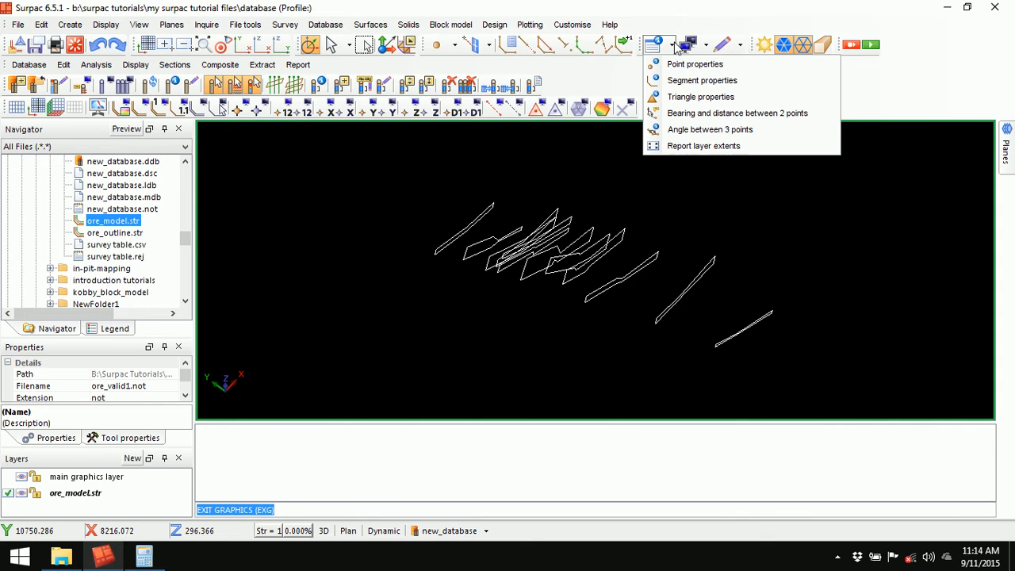
pyautogui.click(684, 81)
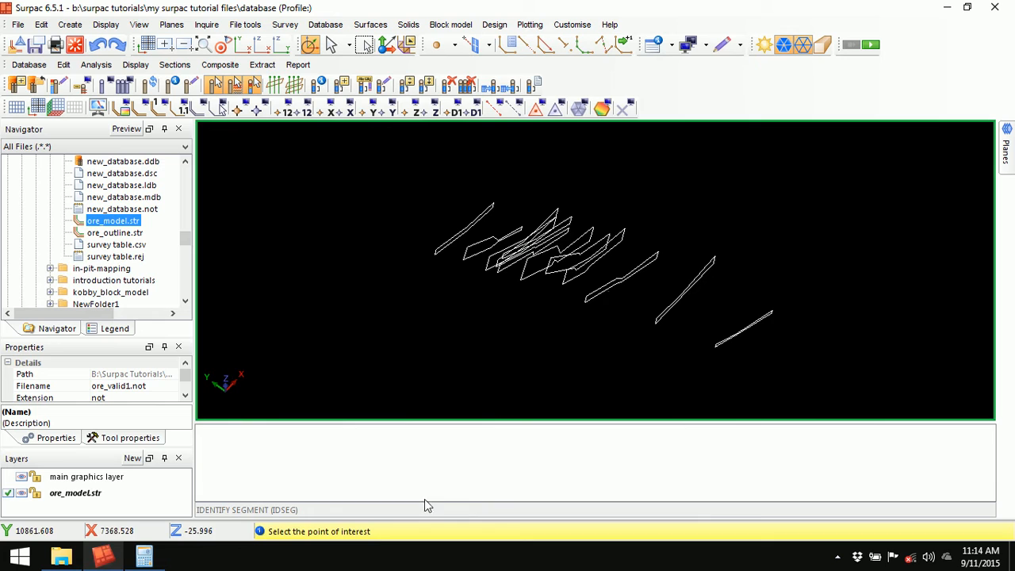
pyautogui.click(537, 243)
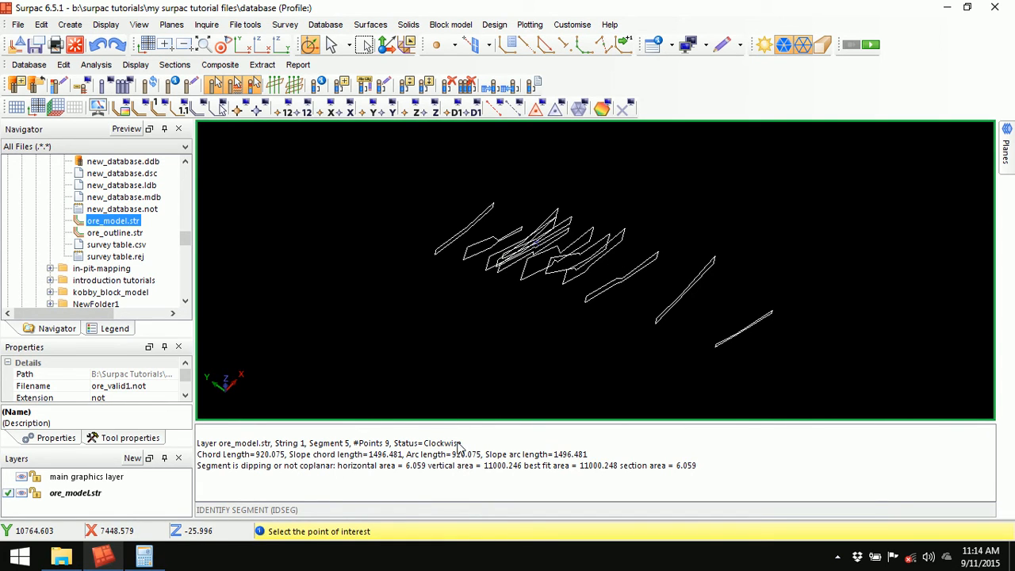
pyautogui.click(464, 226)
pyautogui.doubleClick(446, 472)
pyautogui.click(744, 333)
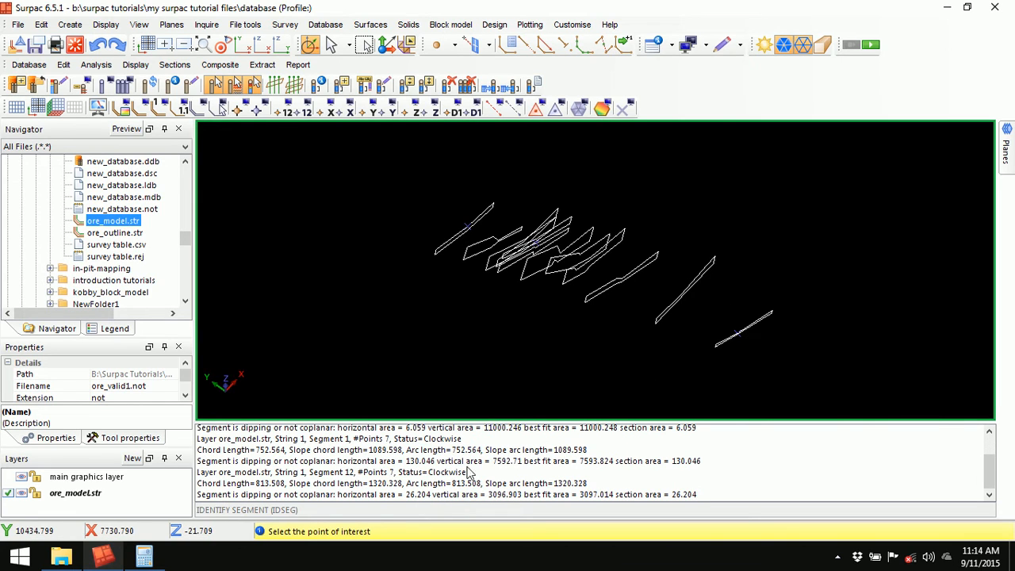
pyautogui.doubleClick(450, 473)
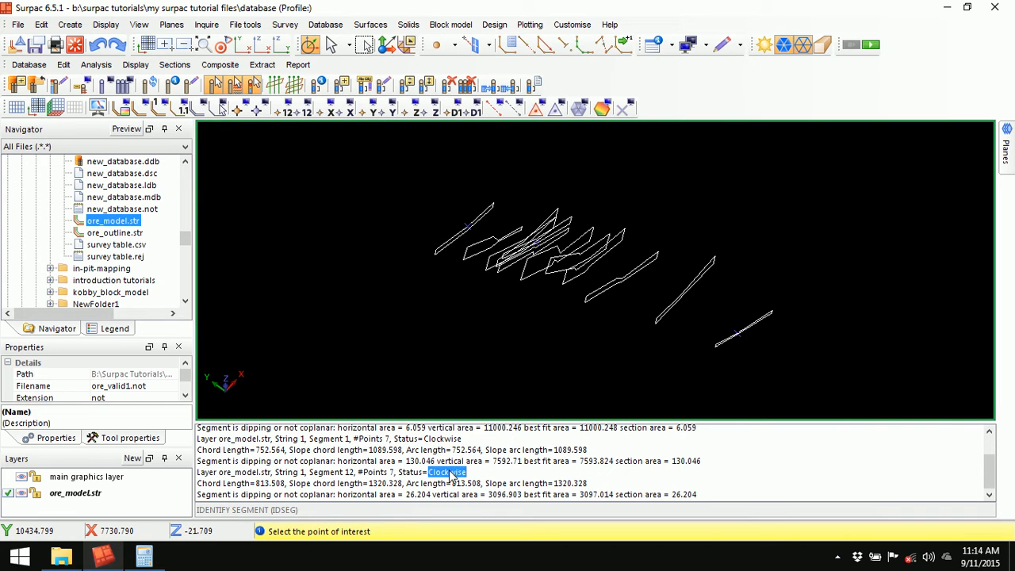
pyautogui.press('Escape')
pyautogui.rightClick(575, 428)
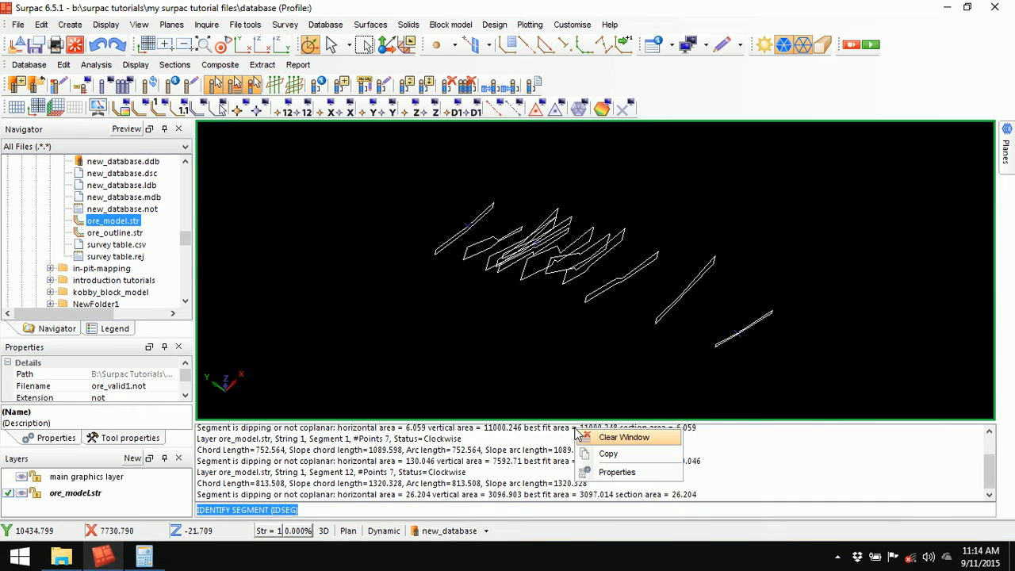
pyautogui.click(632, 442)
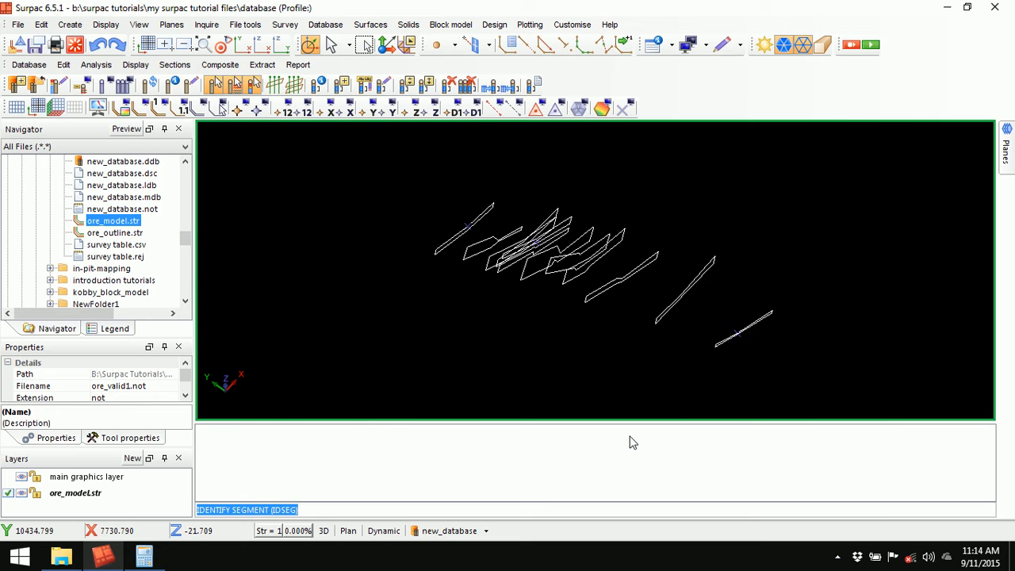
# Display the drillholes with traces coloured by the assay table's au_ave_ppm field, without adding a hole constraint, and hide the temporary markers
pyautogui.moveTo(513, 351); pyautogui.dragTo(533, 341)
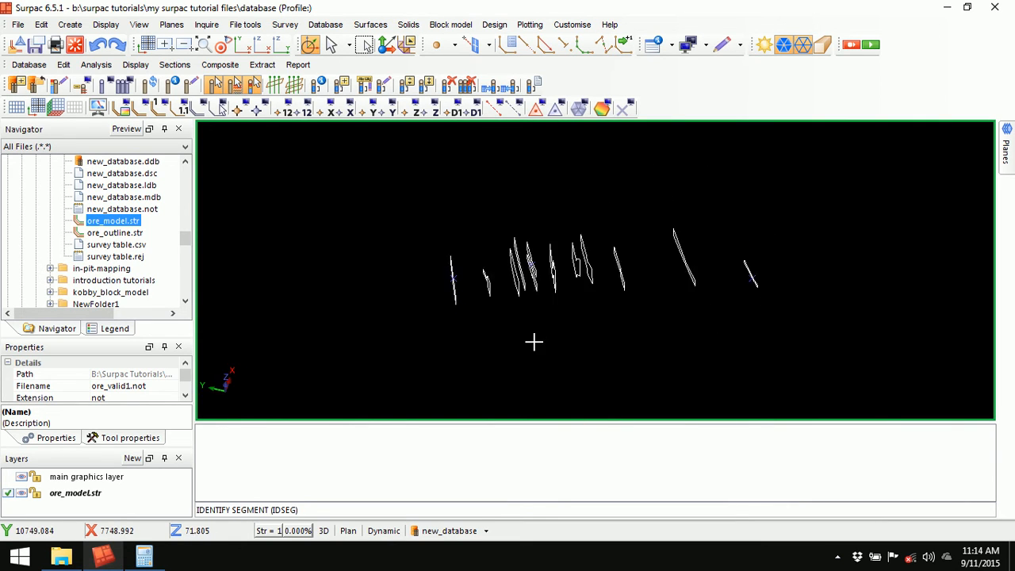
pyautogui.click(450, 533)
pyautogui.click(485, 444)
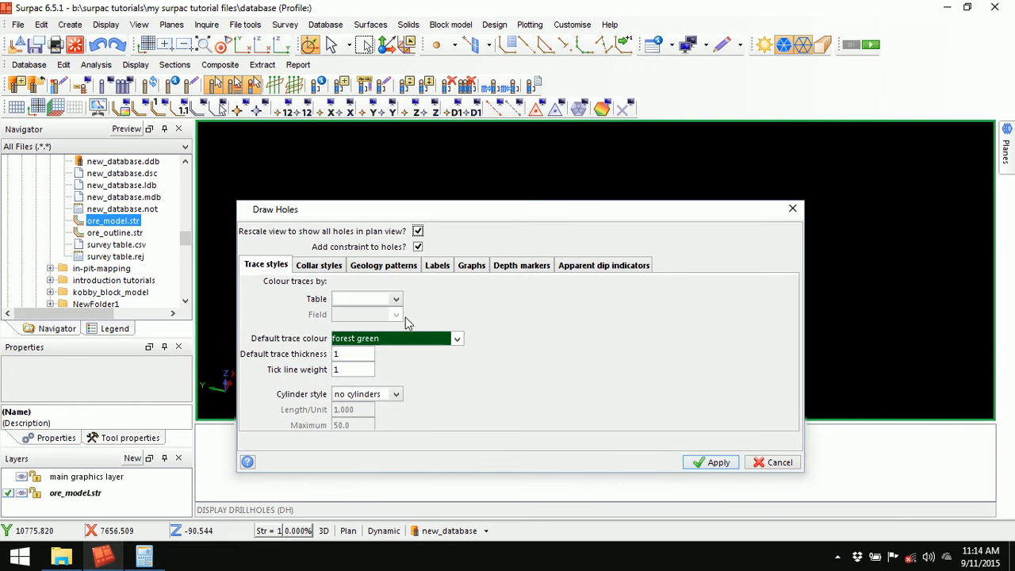
pyautogui.click(395, 298)
pyautogui.click(370, 326)
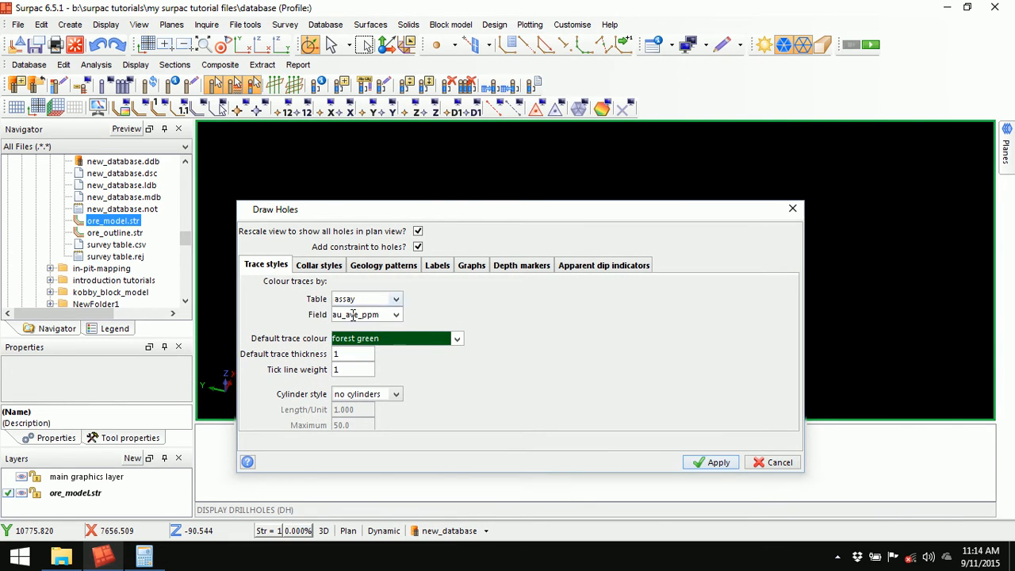
pyautogui.click(418, 247)
pyautogui.click(710, 461)
pyautogui.moveTo(516, 299); pyautogui.dragTo(587, 287)
pyautogui.click(623, 108)
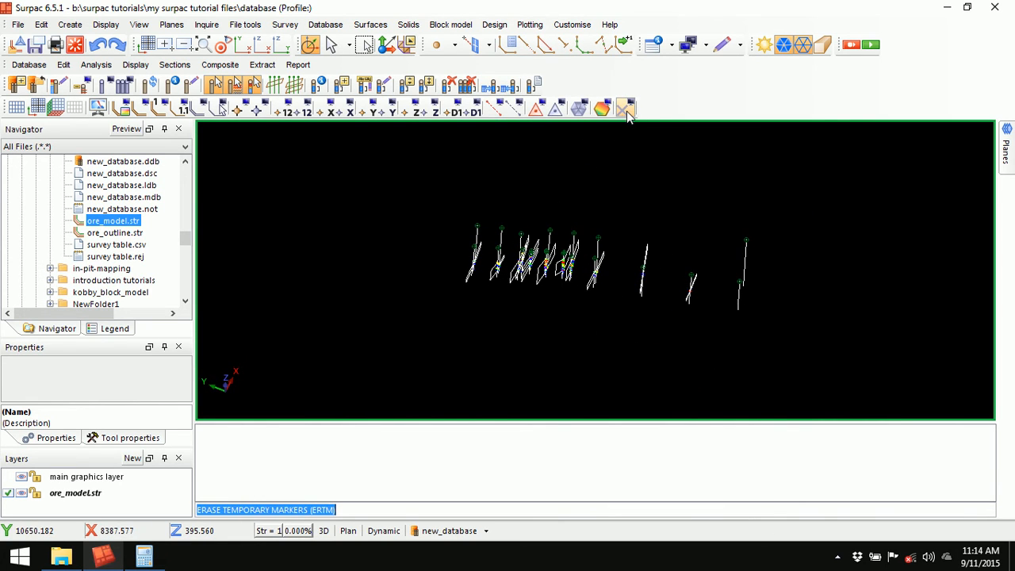
# Examine the ore outlines against the drillholes in plan and oblique views, including the spacing between sections and both ends
pyautogui.moveTo(527, 304); pyautogui.dragTo(688, 255)
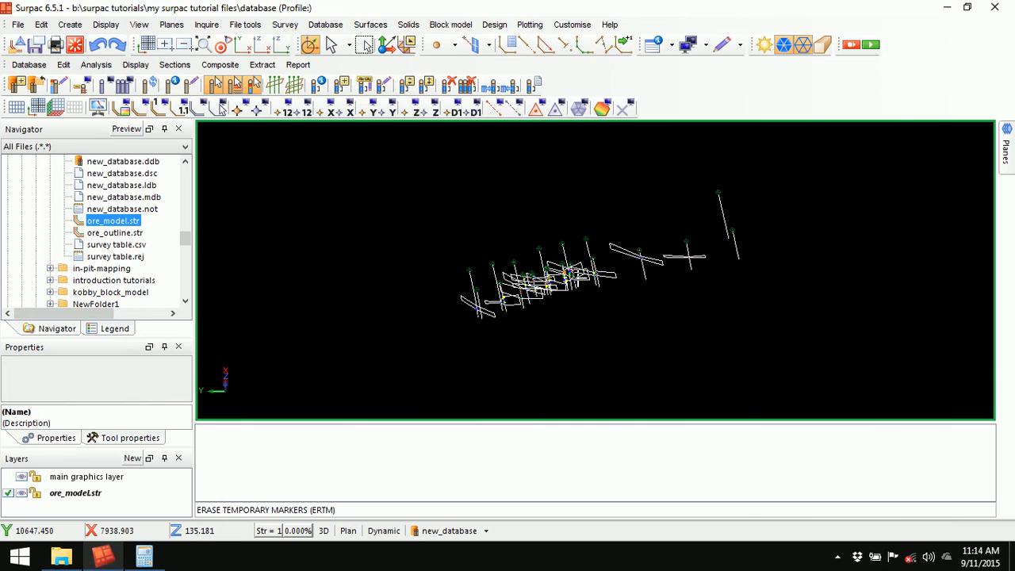
pyautogui.click(203, 46)
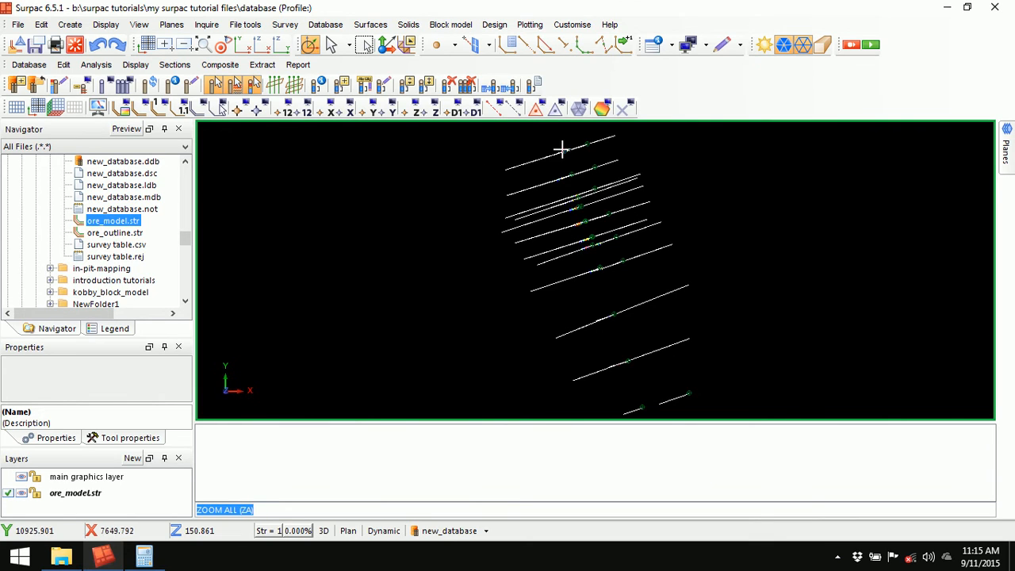
pyautogui.scroll(-1, 600, 319)
pyautogui.moveTo(600, 319)
pyautogui.mouseDown()
pyautogui.moveTo(528, 315)
pyautogui.moveTo(607, 306)
pyautogui.moveTo(591, 301)
pyautogui.moveTo(616, 317)
pyautogui.mouseUp()
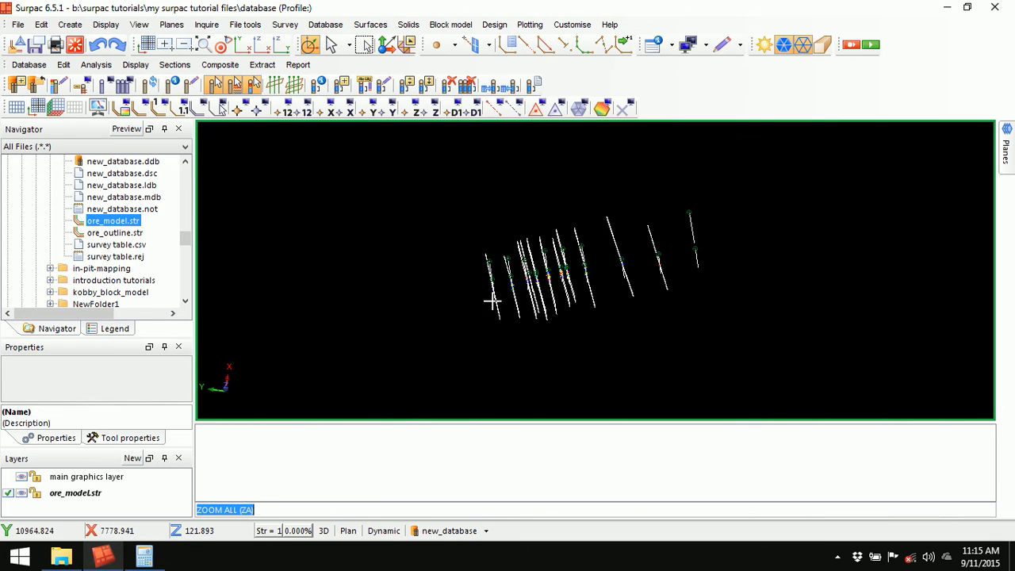
pyautogui.moveTo(612, 346); pyautogui.dragTo(593, 335)
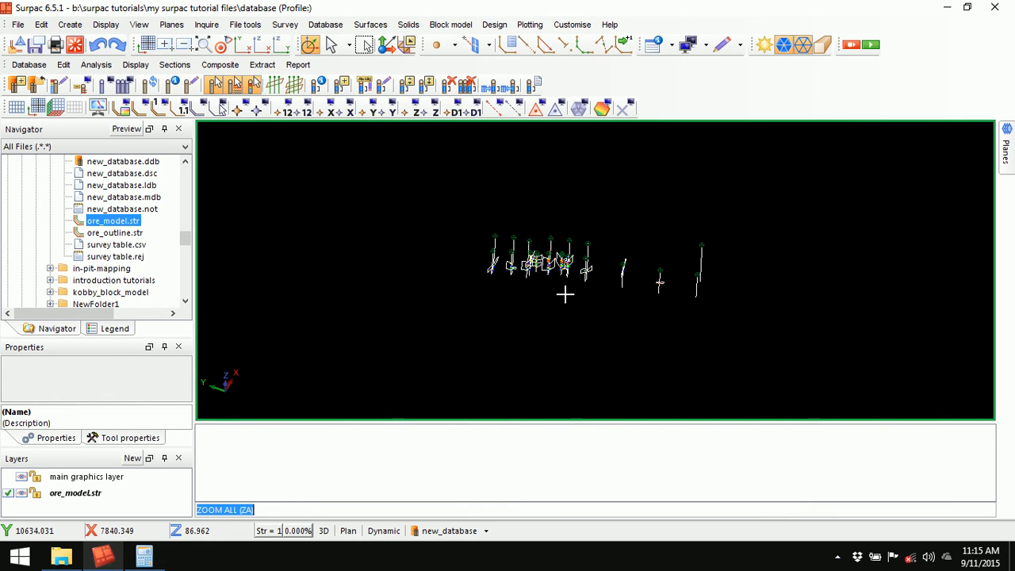
pyautogui.moveTo(561, 294); pyautogui.dragTo(564, 315)
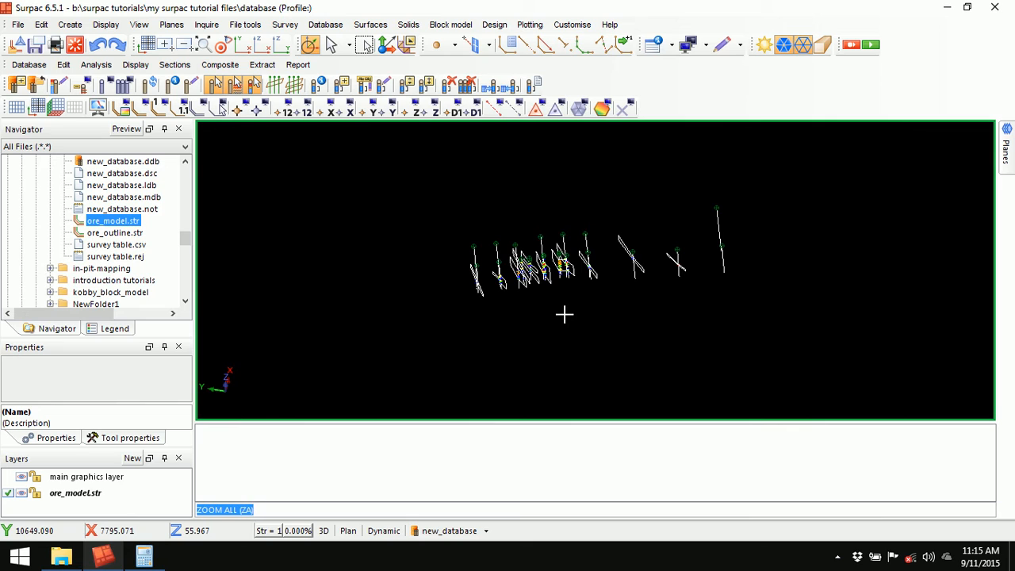
pyautogui.moveTo(564, 314)
pyautogui.mouseDown()
pyautogui.moveTo(551, 317)
pyautogui.moveTo(548, 296)
pyautogui.moveTo(539, 298)
pyautogui.moveTo(550, 301)
pyautogui.mouseUp()
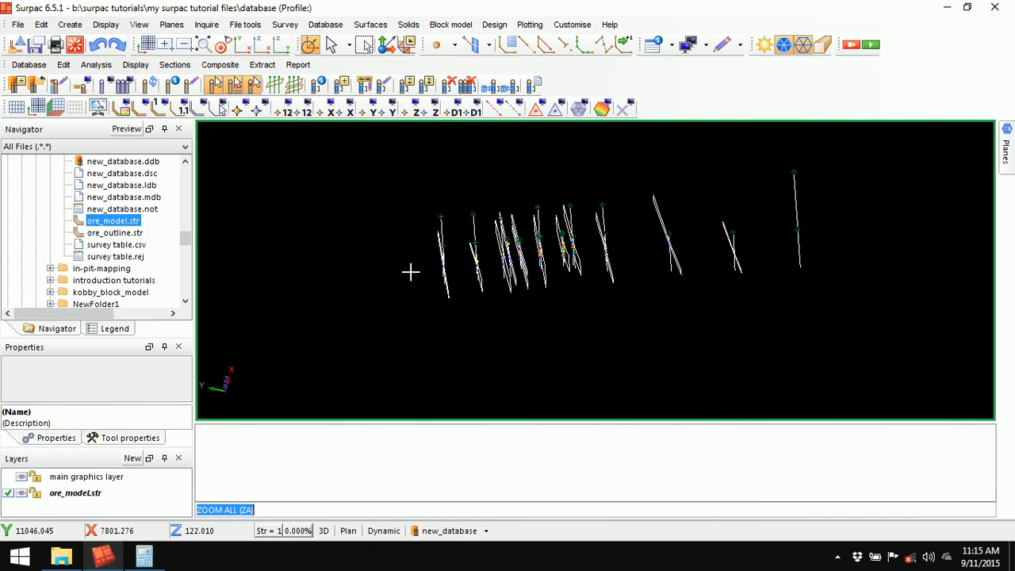
pyautogui.moveTo(528, 316); pyautogui.dragTo(494, 299)
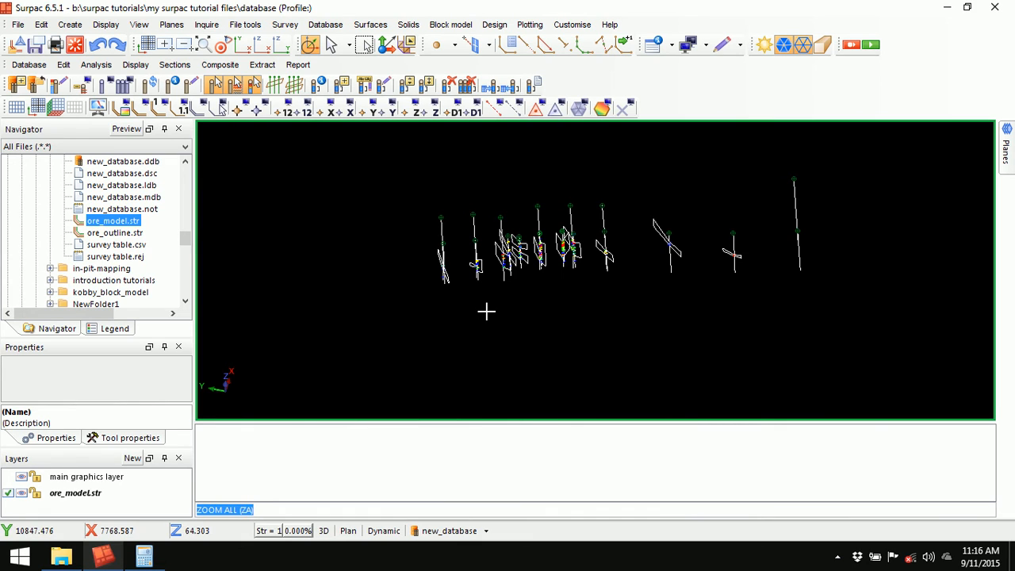
pyautogui.moveTo(486, 311); pyautogui.dragTo(484, 311)
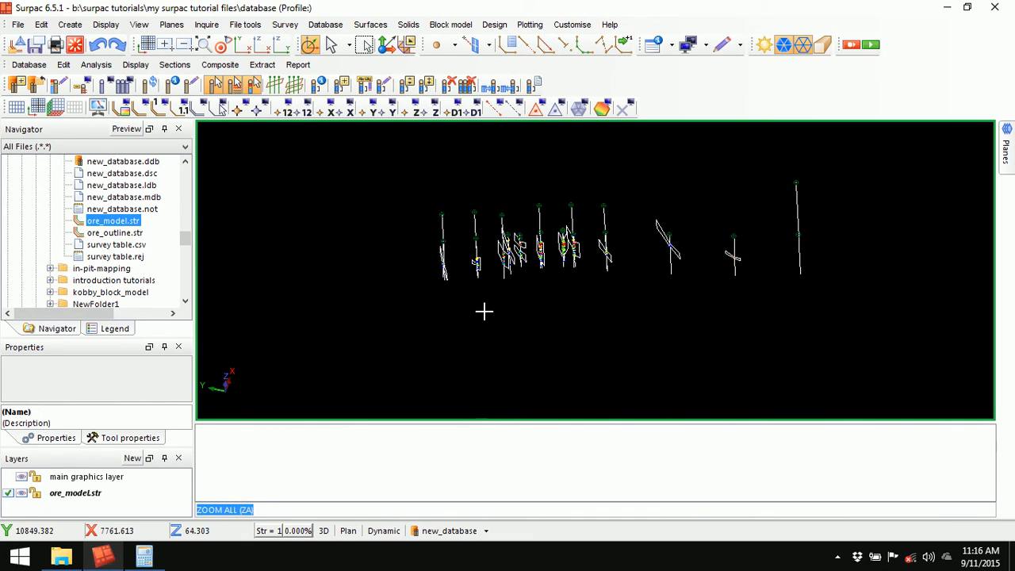
pyautogui.moveTo(460, 288); pyautogui.dragTo(494, 294)
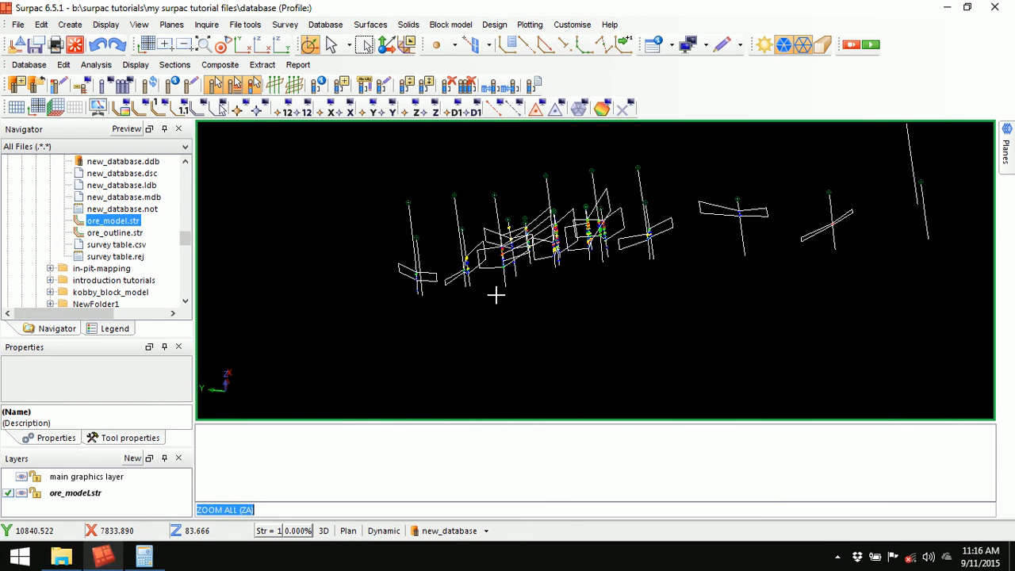
pyautogui.click(408, 24)
pyautogui.moveTo(421, 46)
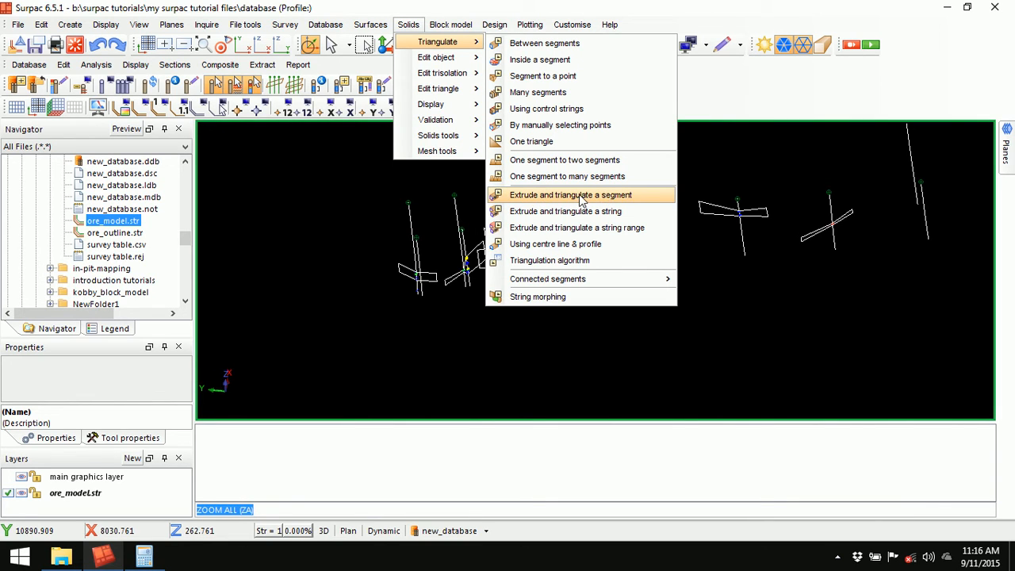
pyautogui.click(581, 197)
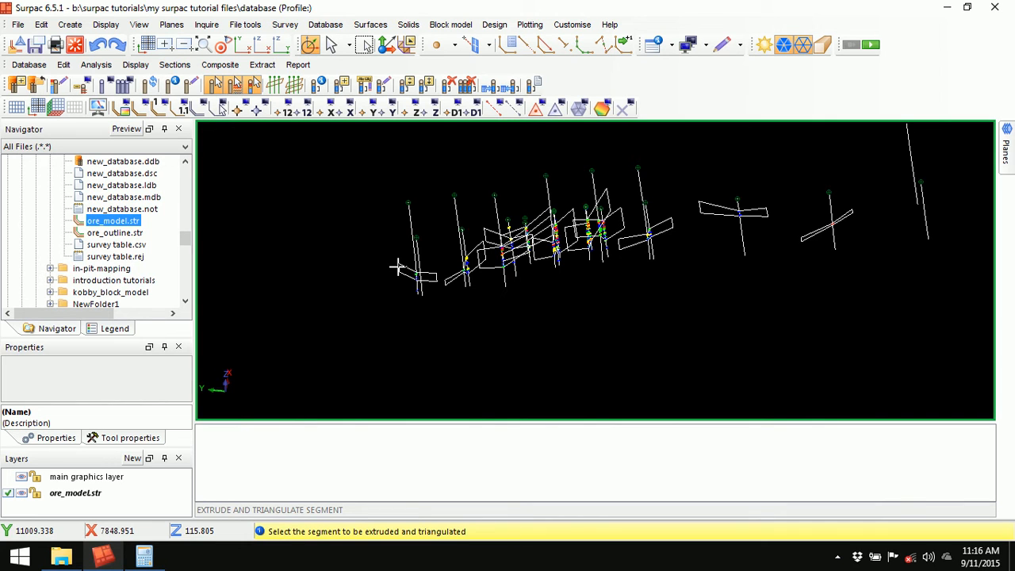
pyautogui.click(396, 268)
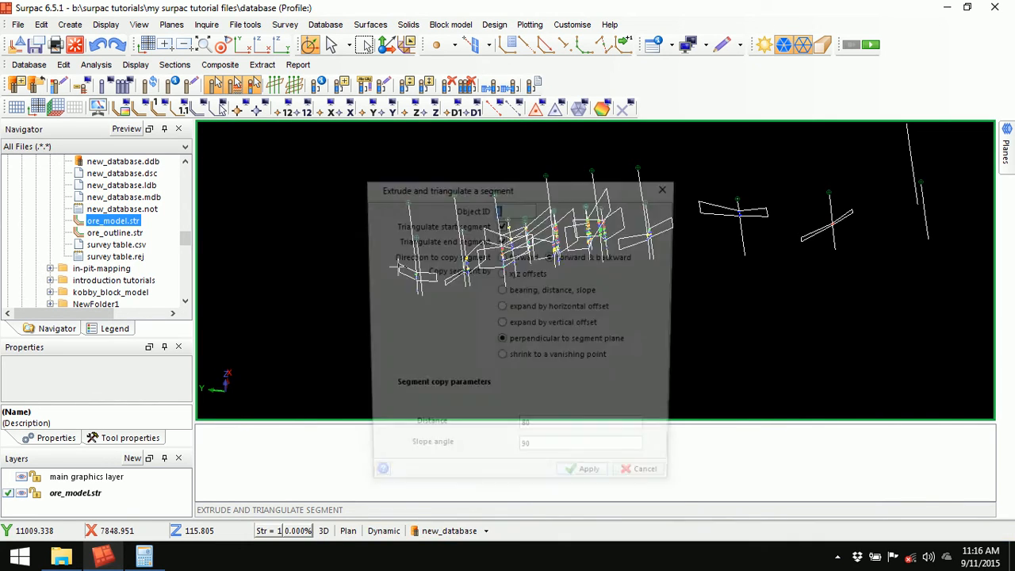
pyautogui.moveTo(534, 188); pyautogui.dragTo(663, 149)
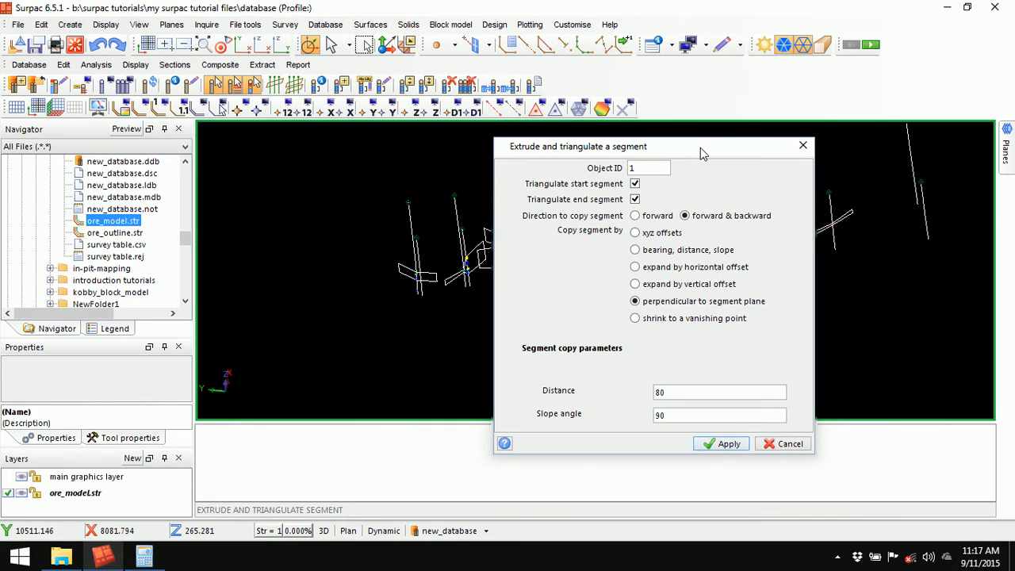
pyautogui.click(772, 440)
pyautogui.click(610, 316)
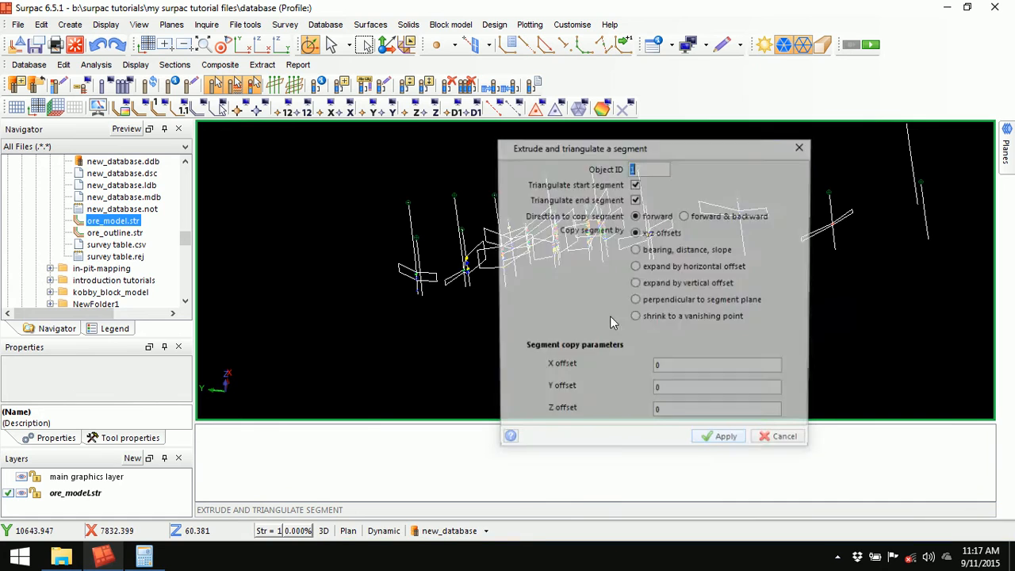
pyautogui.click(802, 149)
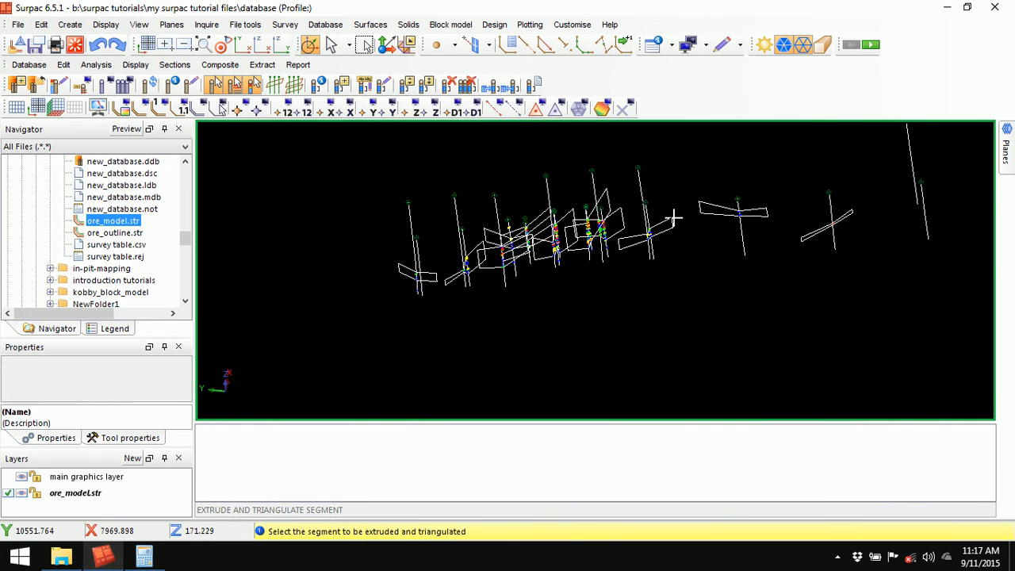
pyautogui.press('Escape')
# Try extruding and triangulating the northernmost ore outline as object 8, forward only and perpendicular to its plane, distance 70, slope angle 90
pyautogui.moveTo(666, 265); pyautogui.dragTo(646, 276)
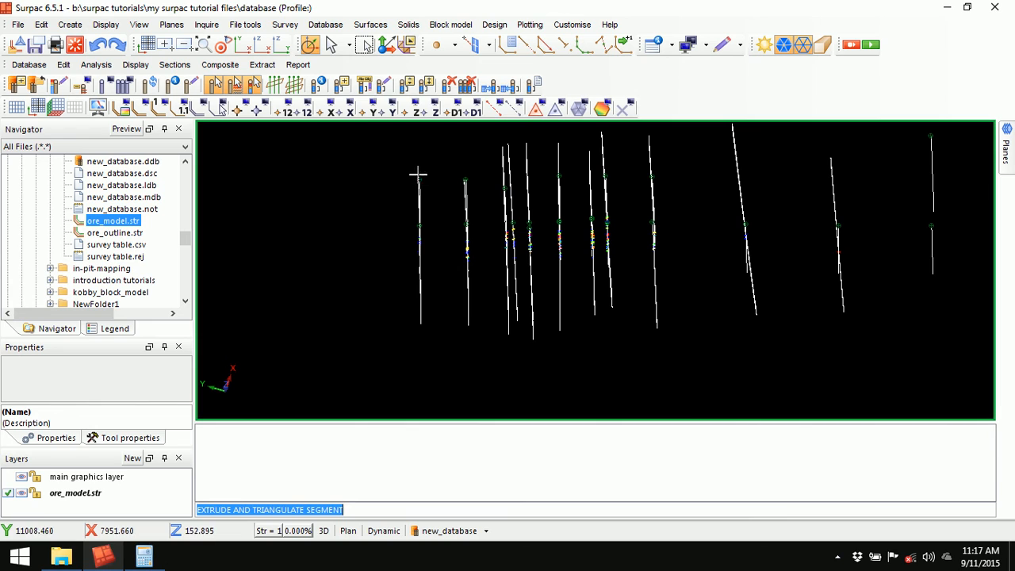
pyautogui.moveTo(578, 297); pyautogui.dragTo(583, 287)
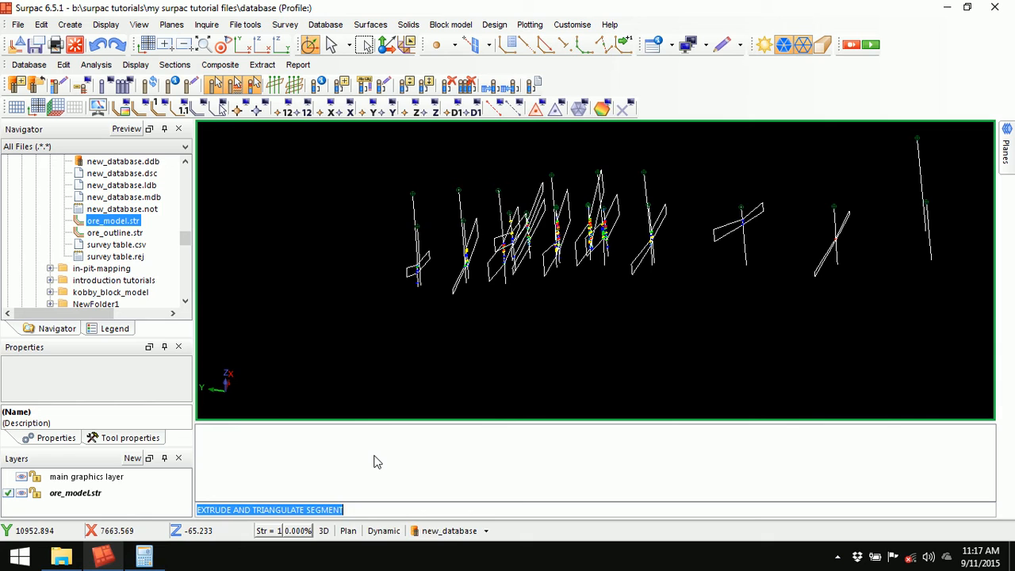
pyautogui.press('Return')
pyautogui.click(403, 272)
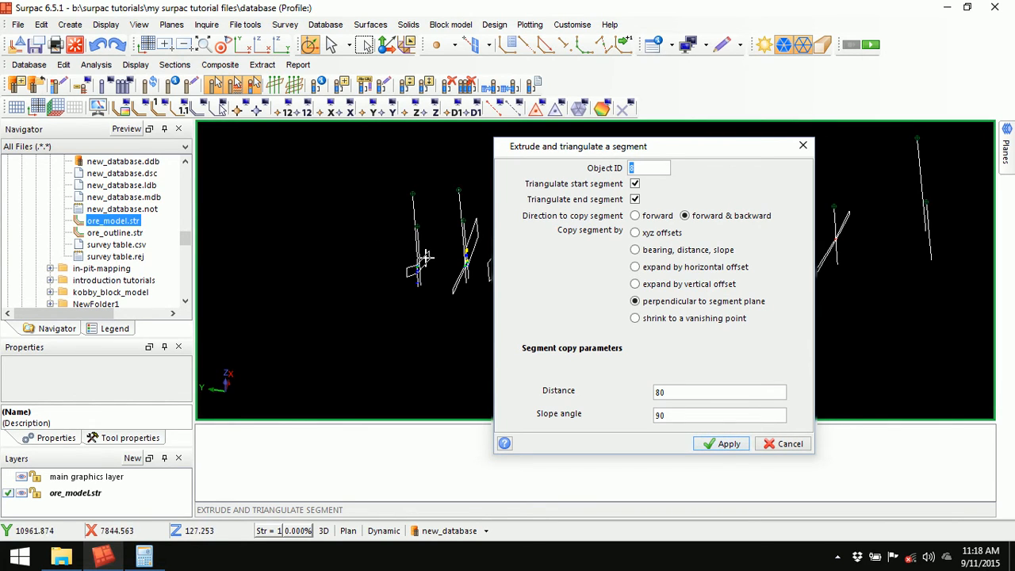
pyautogui.click(636, 218)
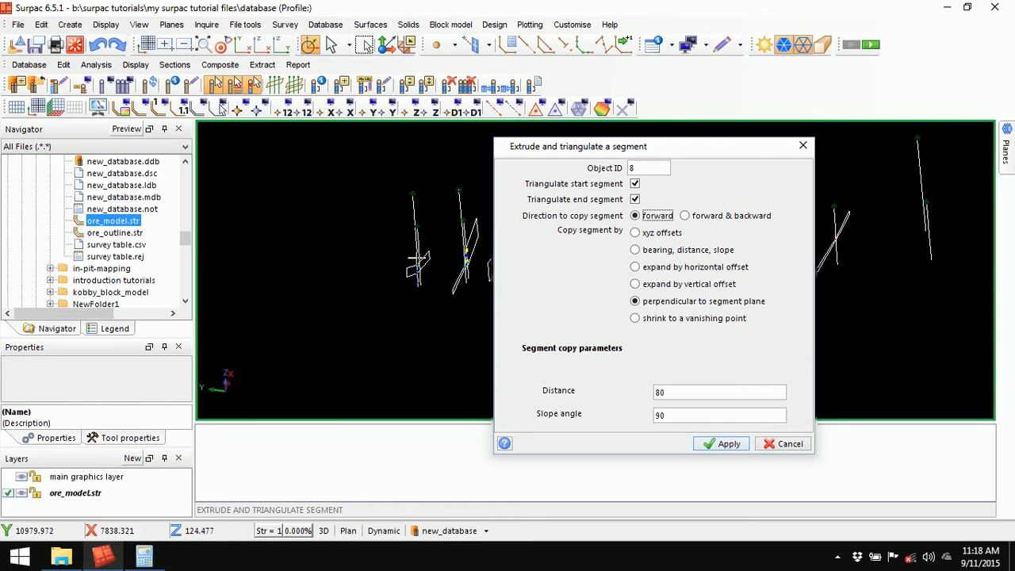
pyautogui.doubleClick(673, 391)
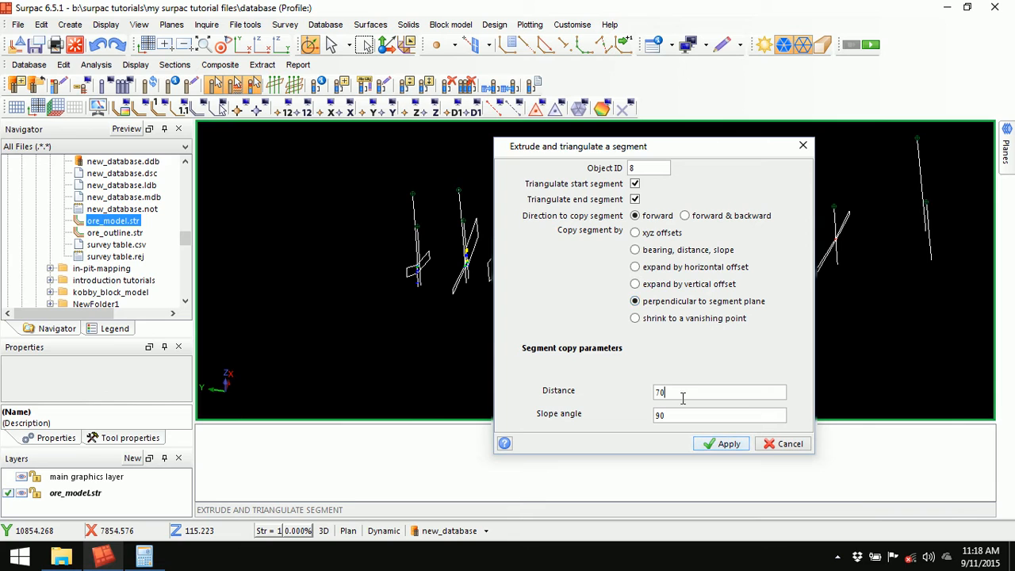
pyautogui.click(728, 444)
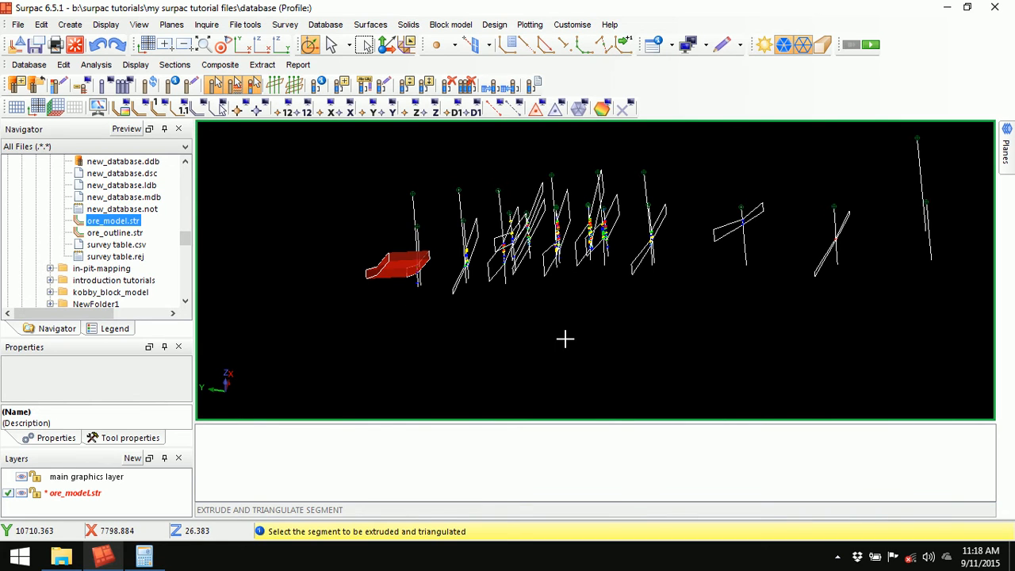
pyautogui.press('Escape')
pyautogui.moveTo(550, 293); pyautogui.dragTo(429, 313)
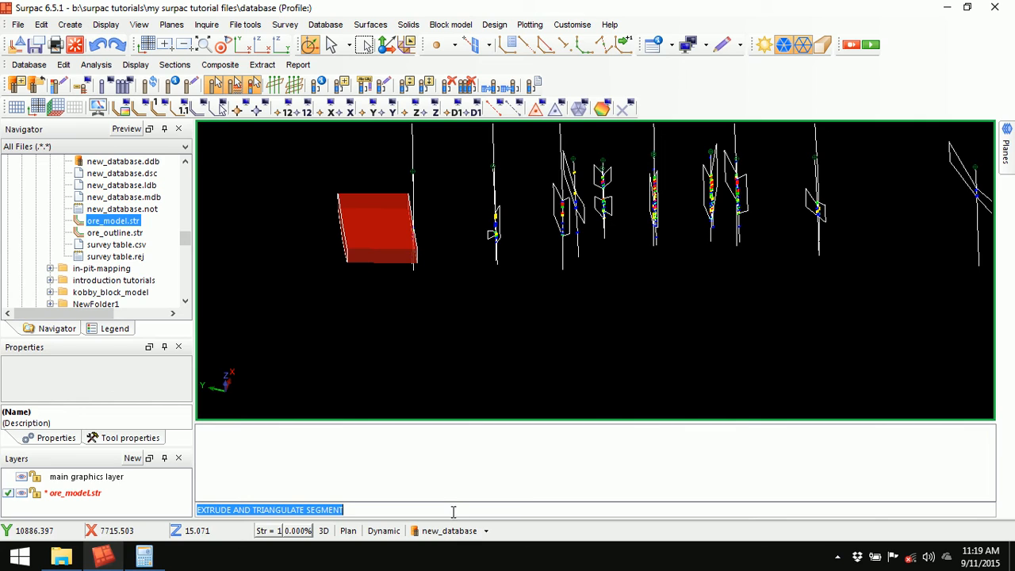
# Undo the extrusion of the northernmost ore outline
pyautogui.press('Return')
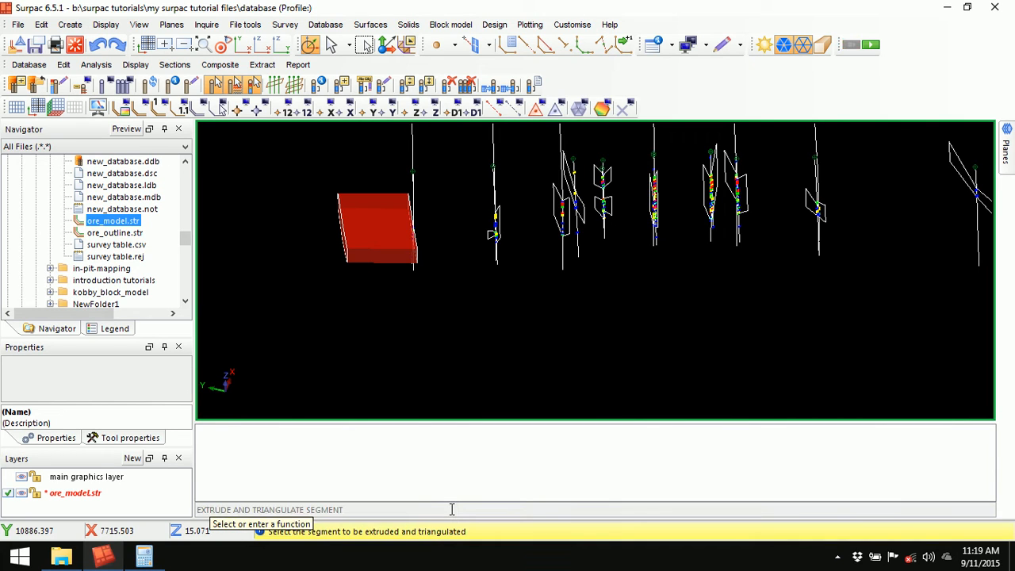
pyautogui.click(415, 272)
pyautogui.click(98, 44)
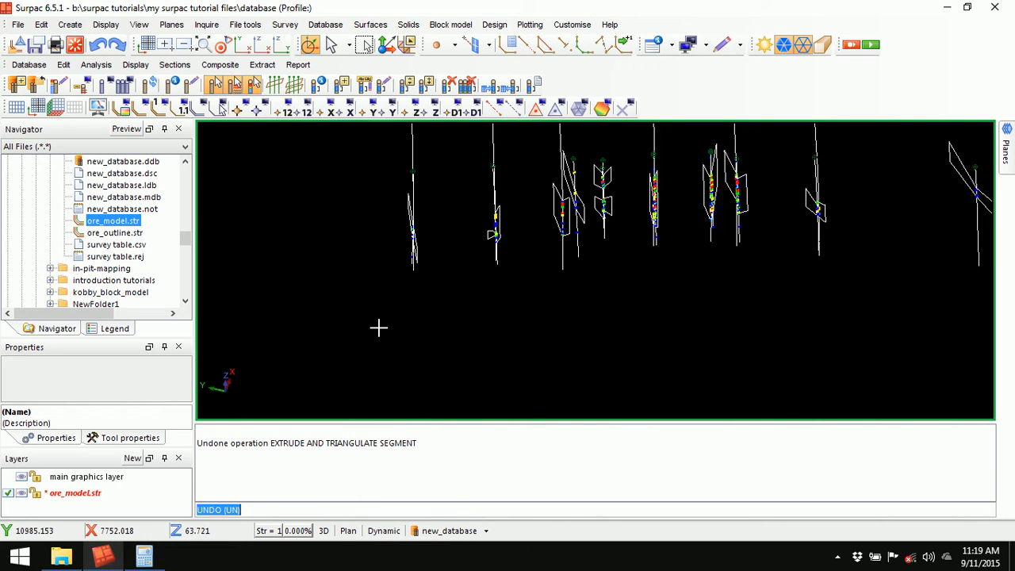
# Extrude and triangulate the northernmost ore outline as object 1, forward and perpendicular to its plane, with distance 70 and slope angle 90
pyautogui.rightClick(378, 327)
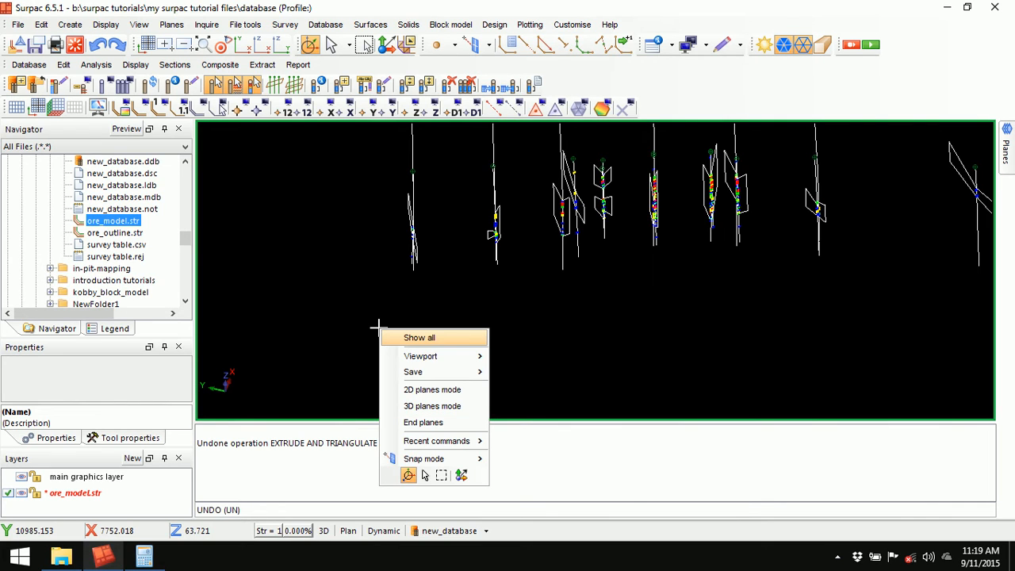
pyautogui.moveTo(440, 443)
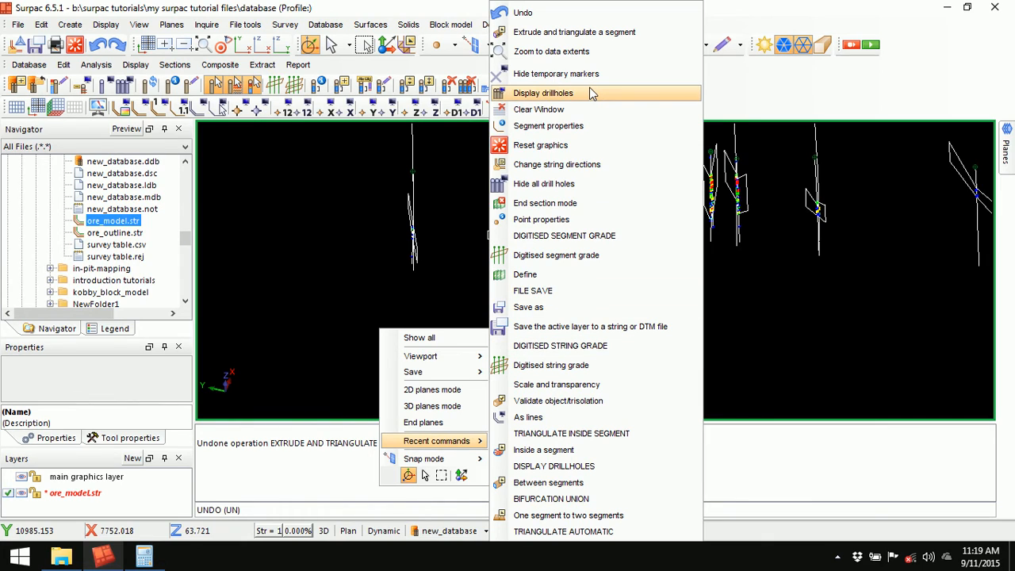
pyautogui.click(613, 32)
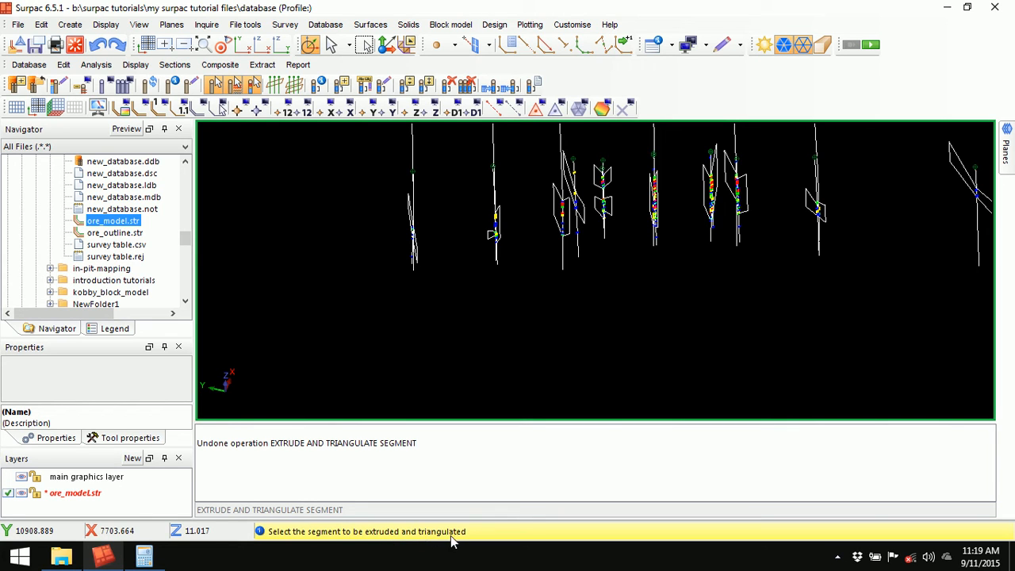
pyautogui.click(423, 251)
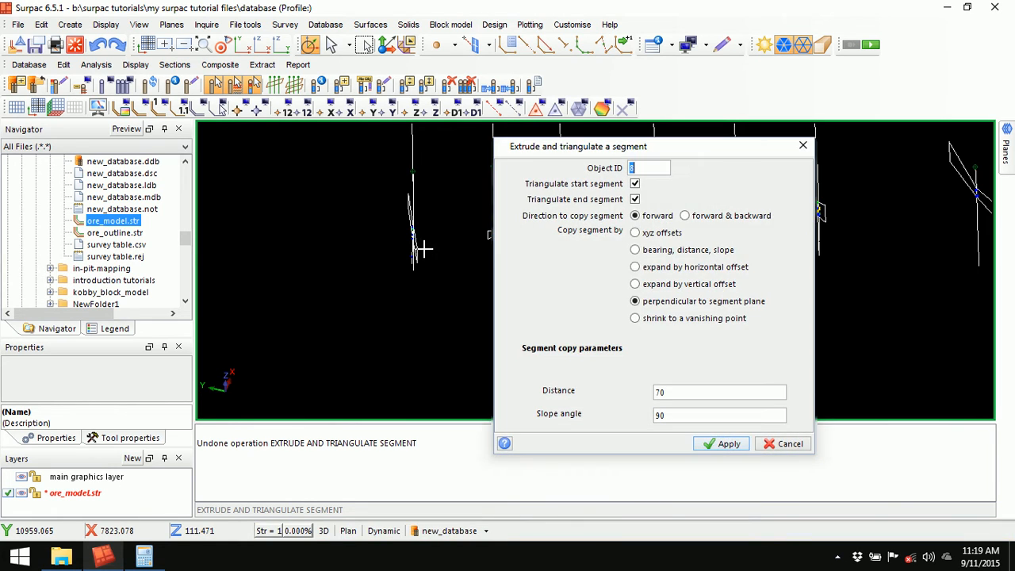
pyautogui.moveTo(669, 145); pyautogui.dragTo(569, 169)
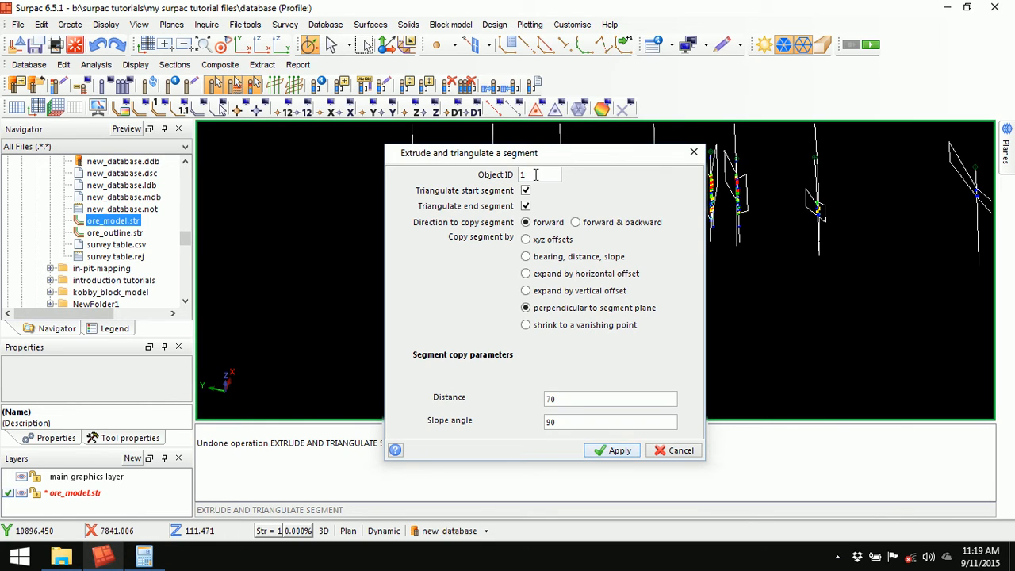
pyautogui.click(615, 450)
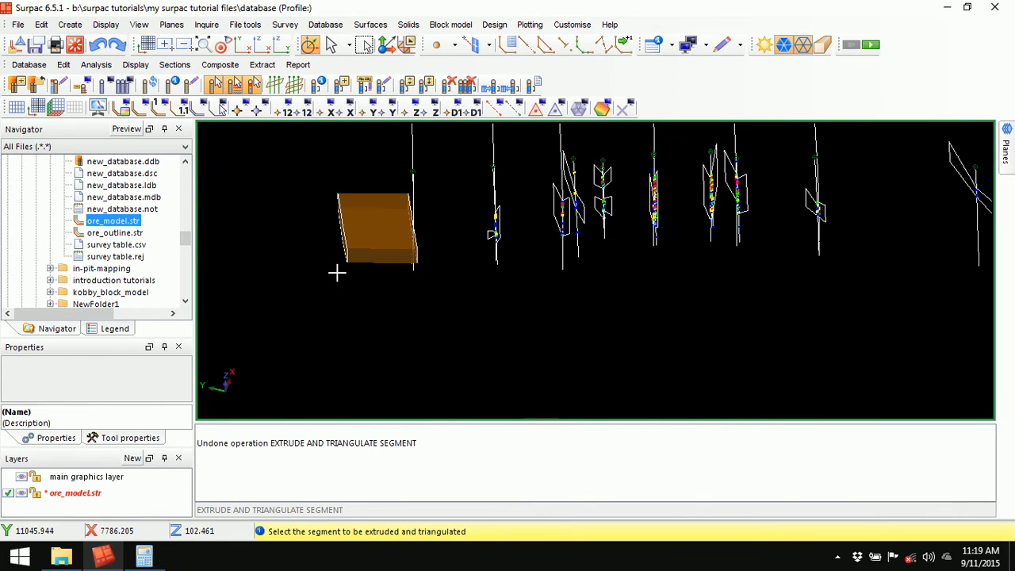
pyautogui.press('Escape')
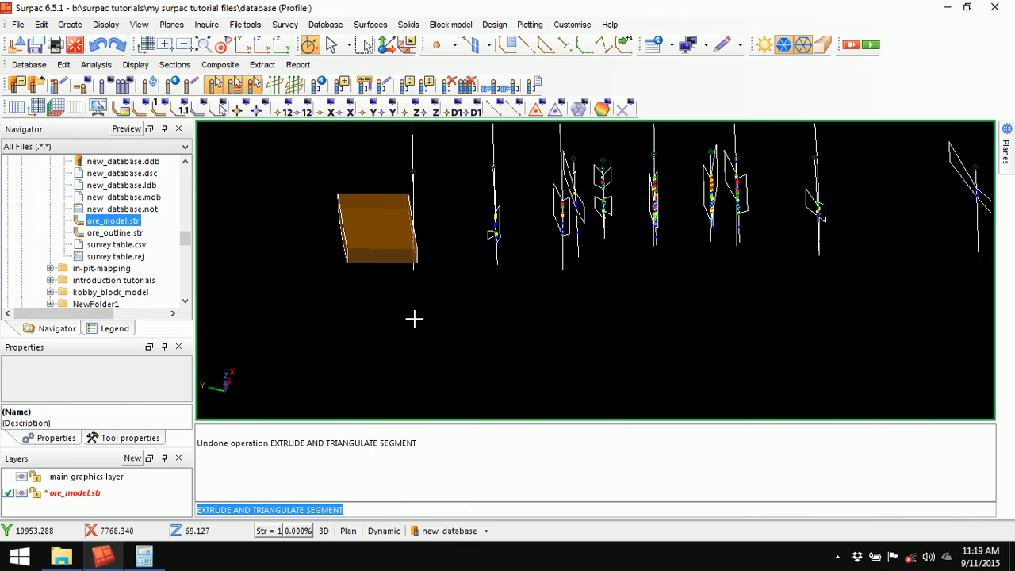
# Undo the object 1 extrusion of the northernmost ore outline
pyautogui.moveTo(410, 308); pyautogui.dragTo(396, 285)
pyautogui.scroll(2, 401, 262)
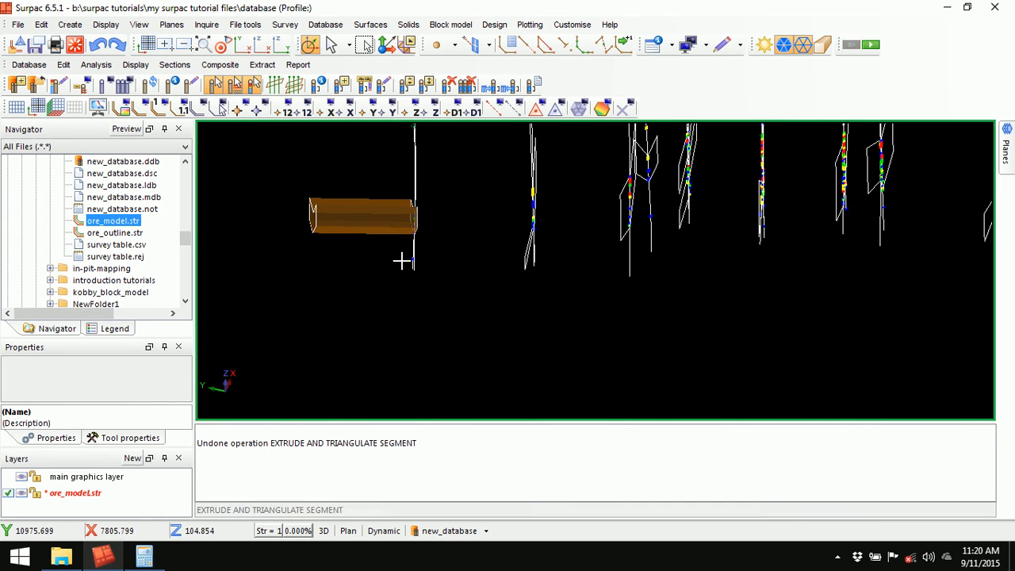
pyautogui.moveTo(460, 246); pyautogui.dragTo(497, 245)
pyautogui.scroll(-1, 498, 244)
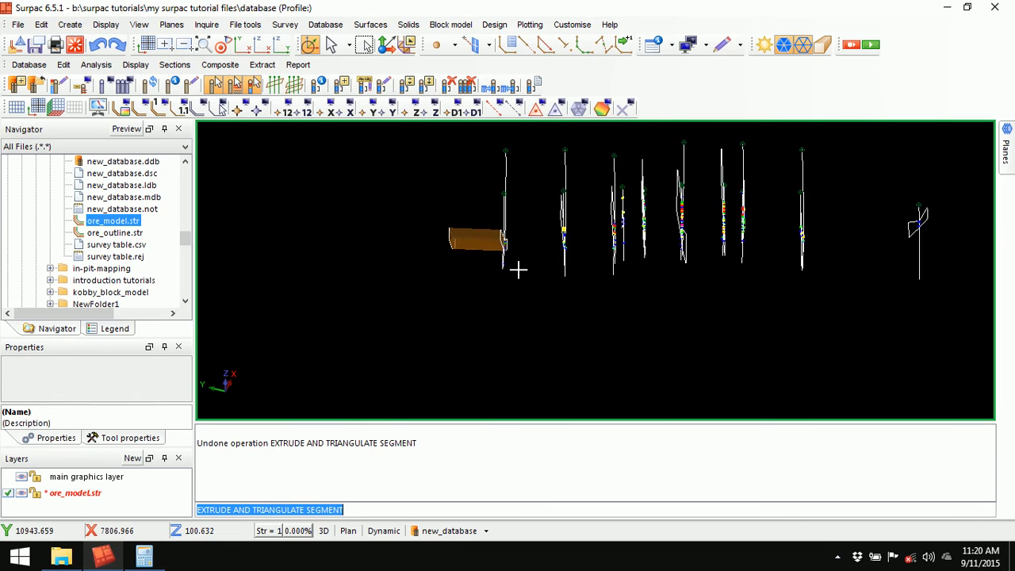
pyautogui.scroll(1, 526, 254)
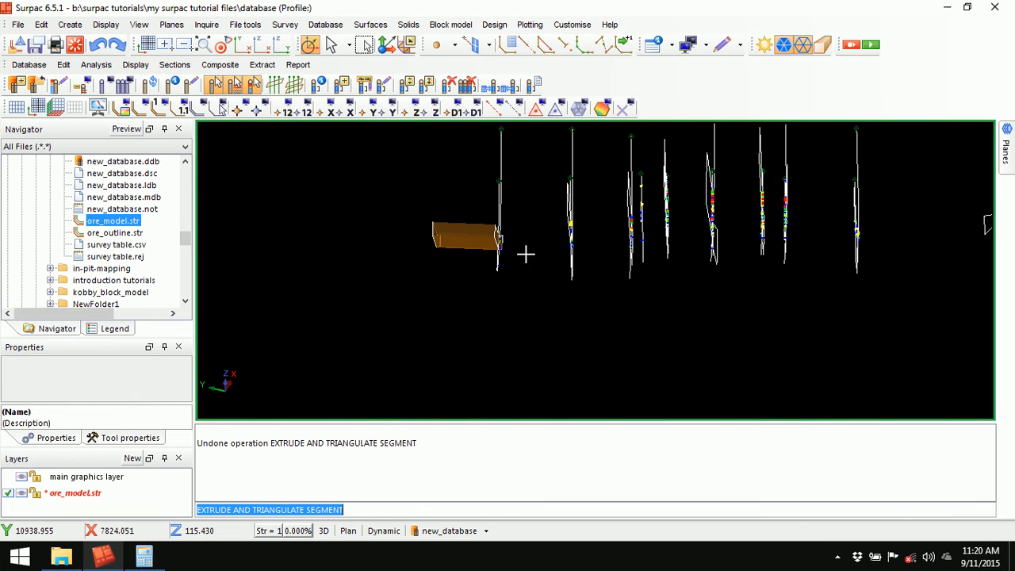
pyautogui.click(96, 45)
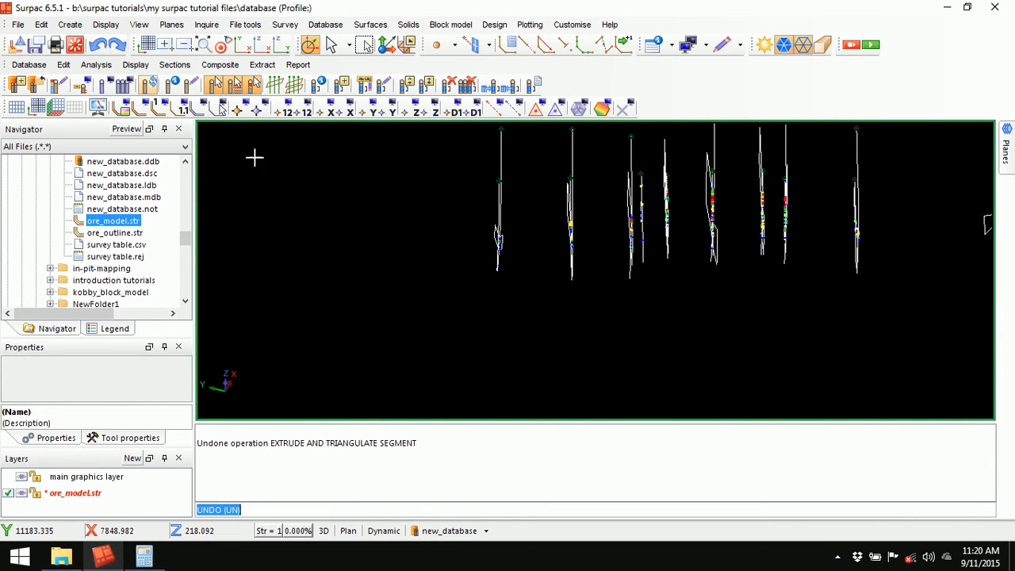
# Extrude and triangulate the northernmost ore outline as object 8, forward and perpendicular to its plane, with distance 70 and slope angle 90
pyautogui.rightClick(379, 272)
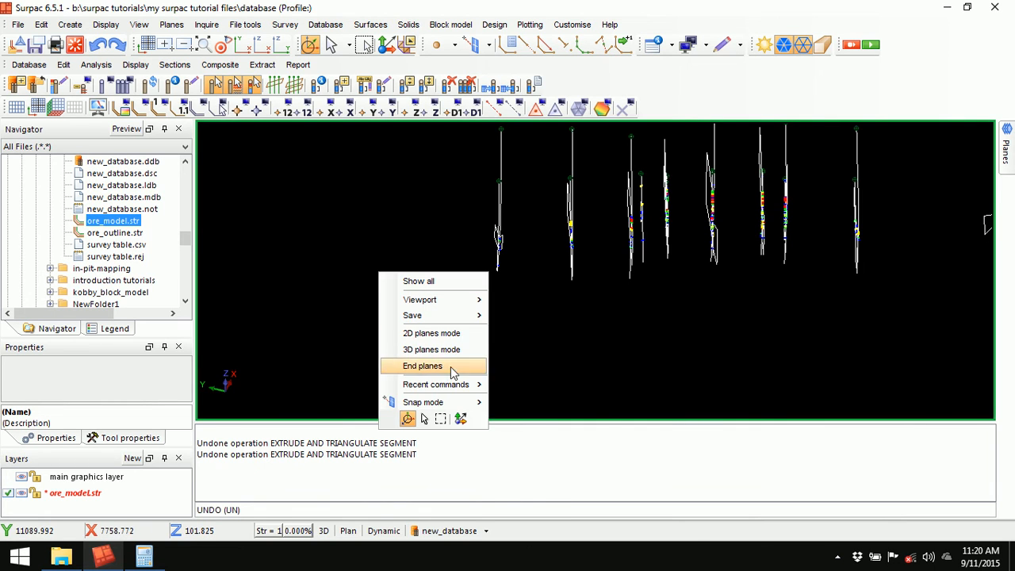
pyautogui.moveTo(453, 385)
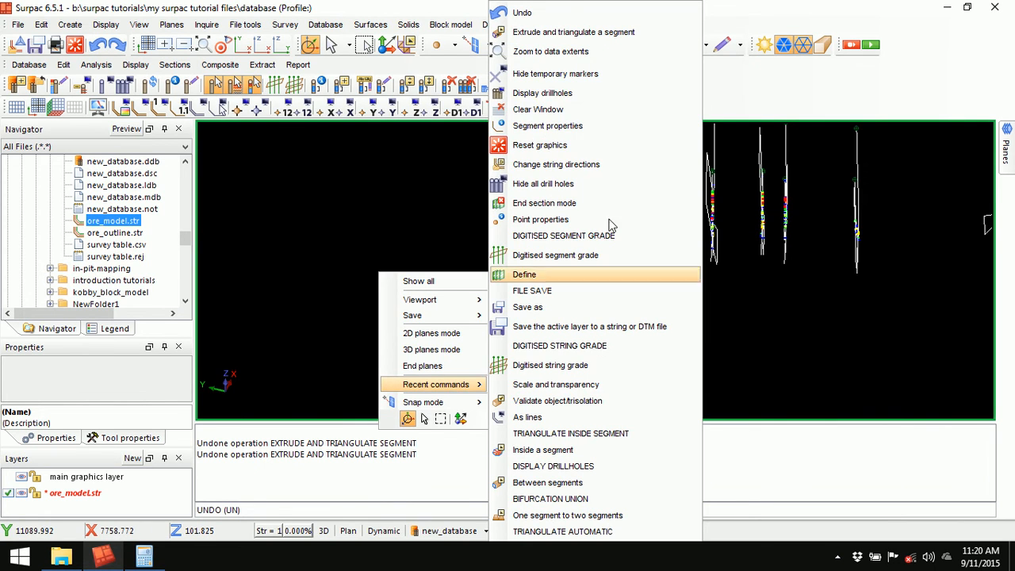
pyautogui.click(579, 35)
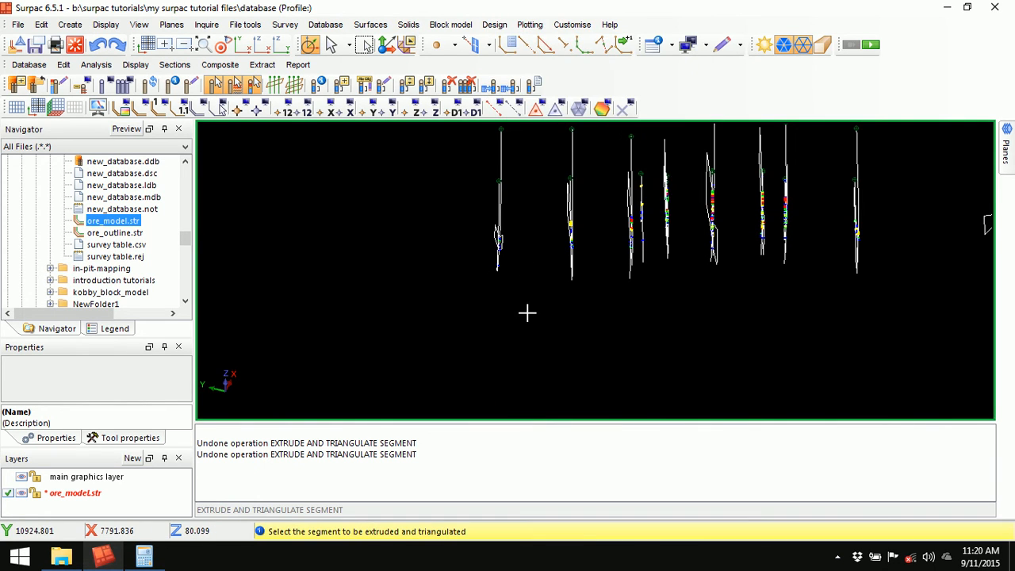
pyautogui.click(487, 228)
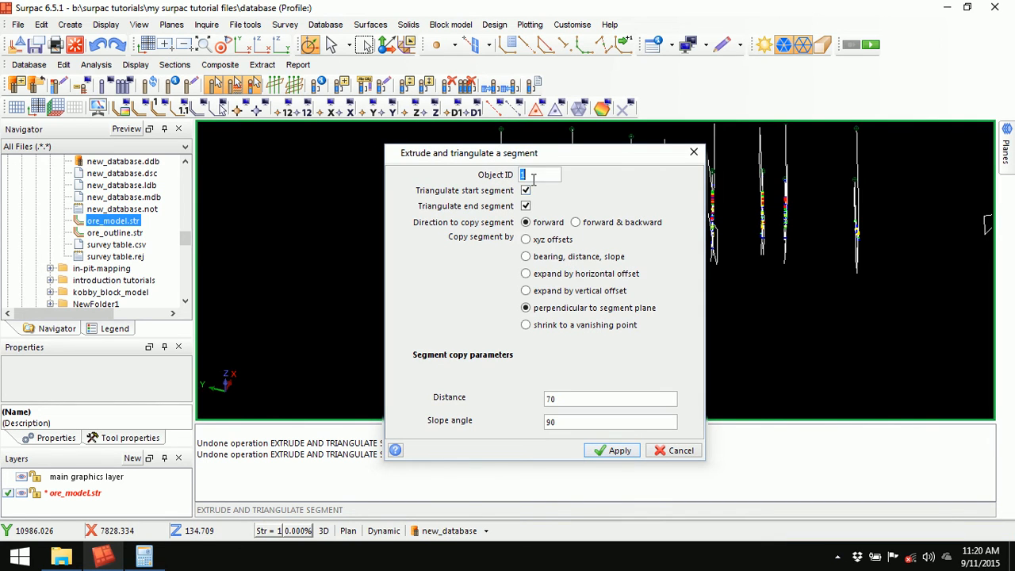
pyautogui.rightClick(535, 175)
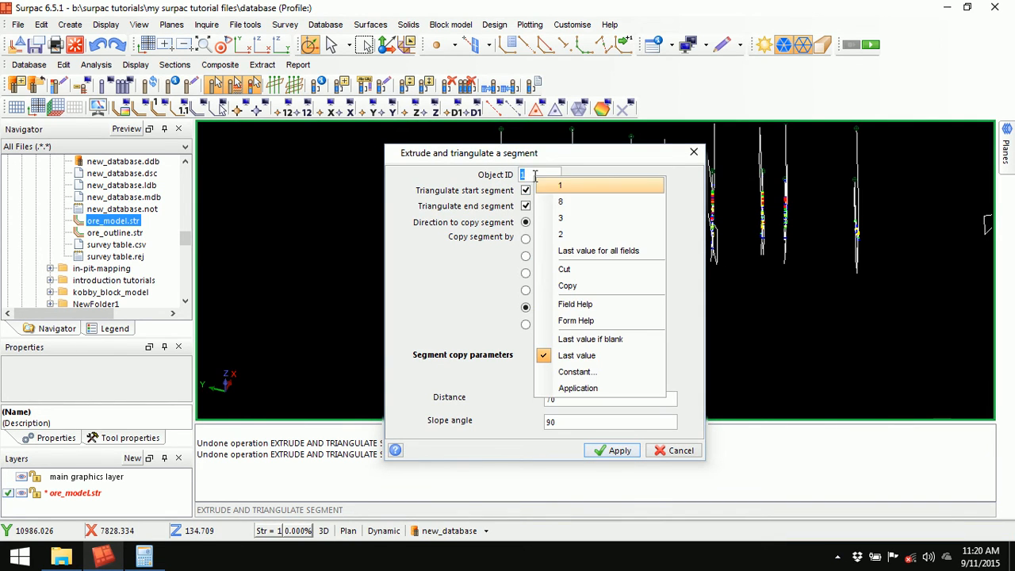
pyautogui.click(583, 203)
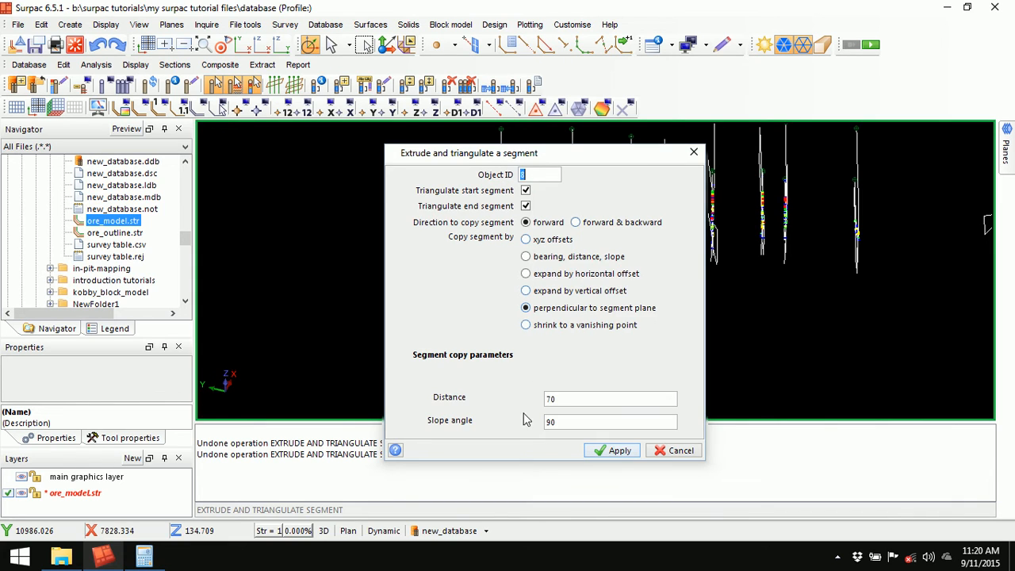
pyautogui.click(616, 450)
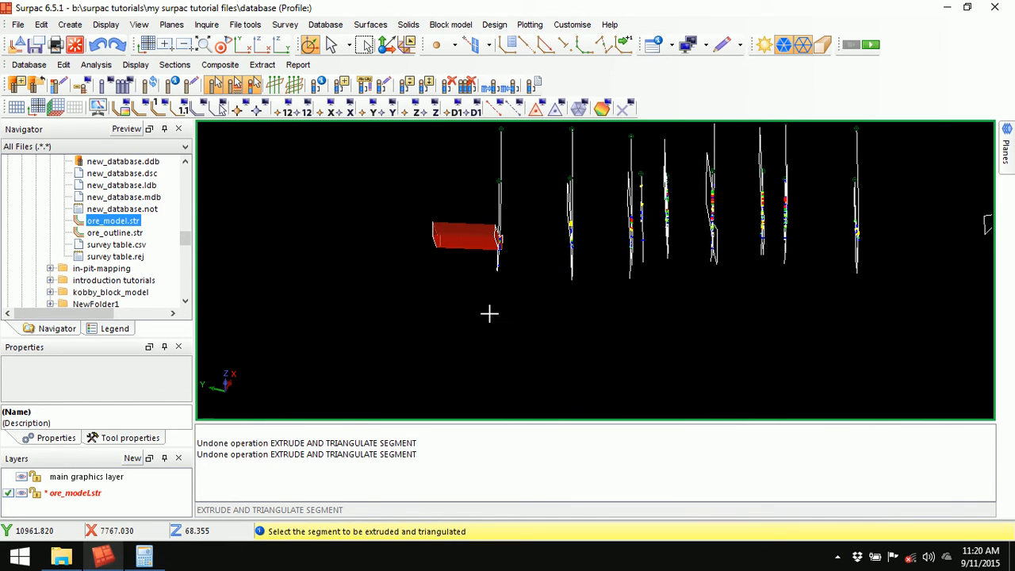
pyautogui.press('Escape')
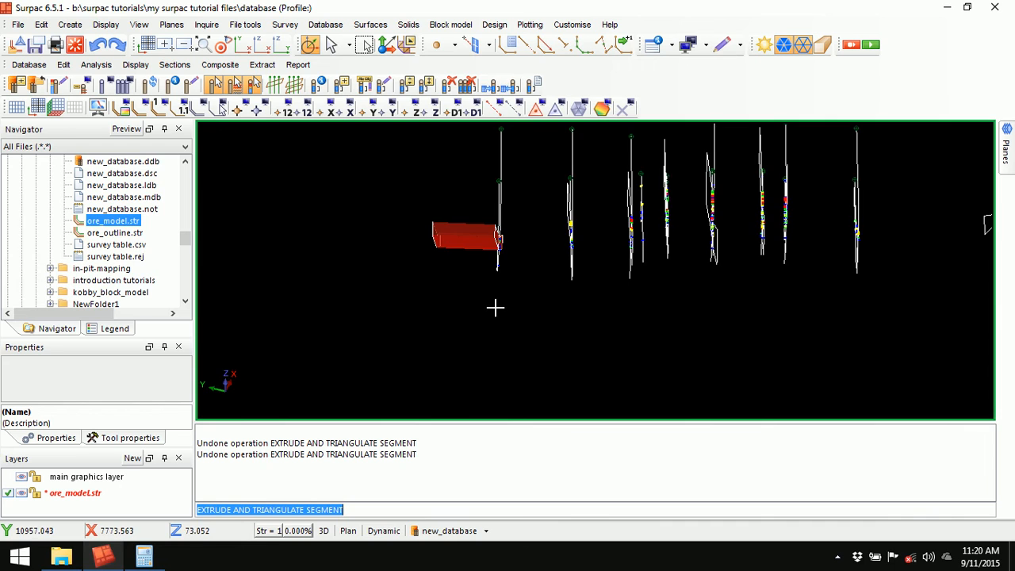
# Clear the message log and delete the trisolation of the northernmost extrusion, keeping its copied outline
pyautogui.scroll(-2, 494, 306)
pyautogui.moveTo(612, 299); pyautogui.dragTo(502, 306, button='middle')
pyautogui.moveTo(505, 303); pyautogui.dragTo(517, 316)
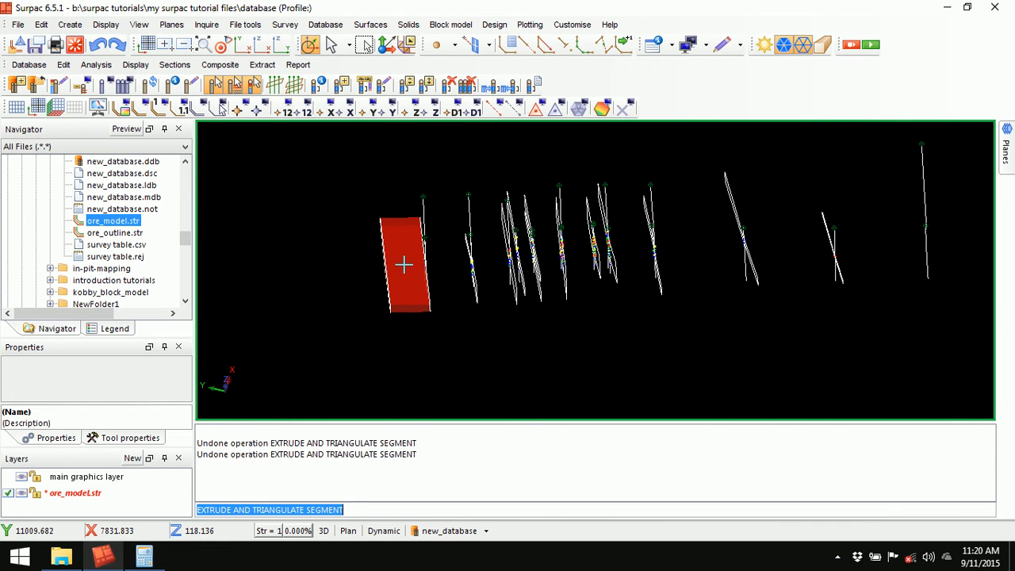
pyautogui.rightClick(552, 468)
pyautogui.click(591, 474)
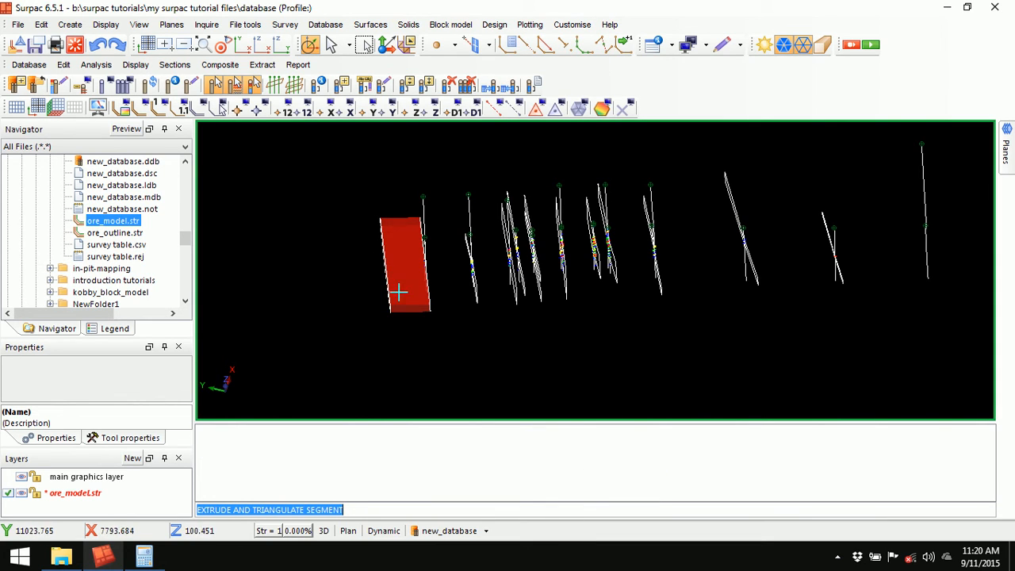
pyautogui.click(408, 26)
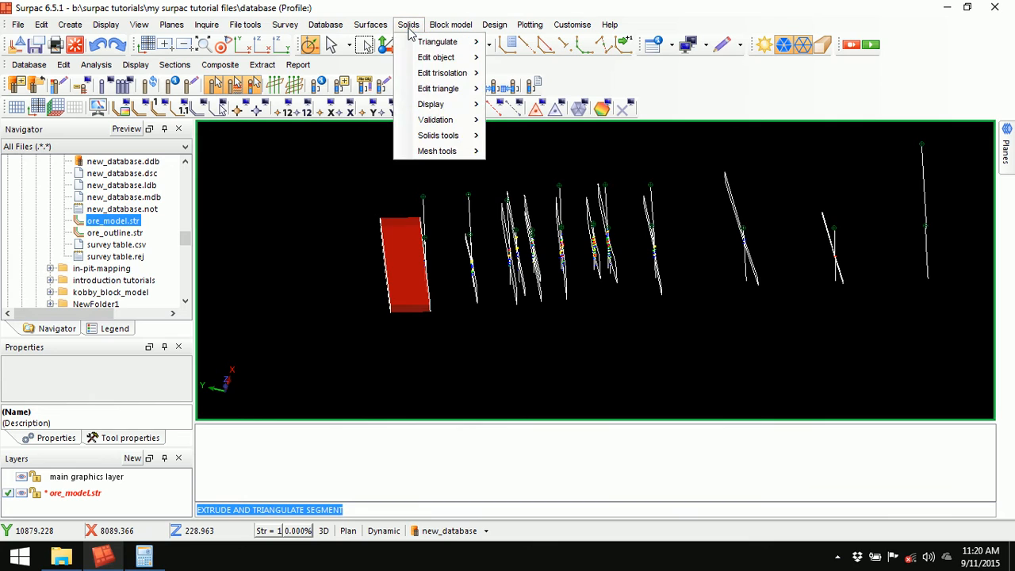
pyautogui.moveTo(443, 74)
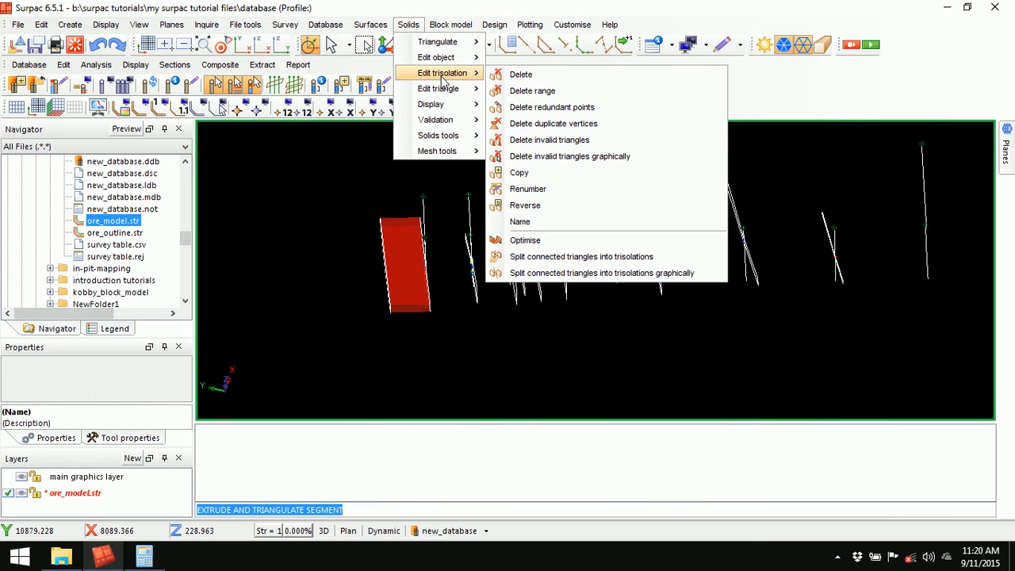
pyautogui.click(548, 77)
pyautogui.click(411, 247)
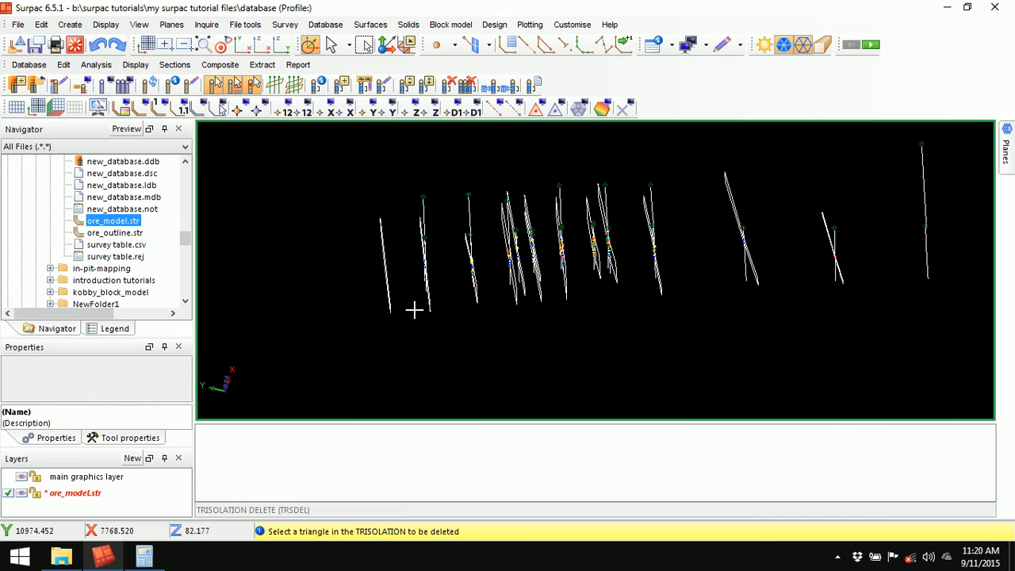
pyautogui.press('Escape')
# Extrude and triangulate the southernmost ore outline as object 8, forward and backward, perpendicular to its plane, with distance 70 and slope angle 90
pyautogui.scroll(-3, 611, 337)
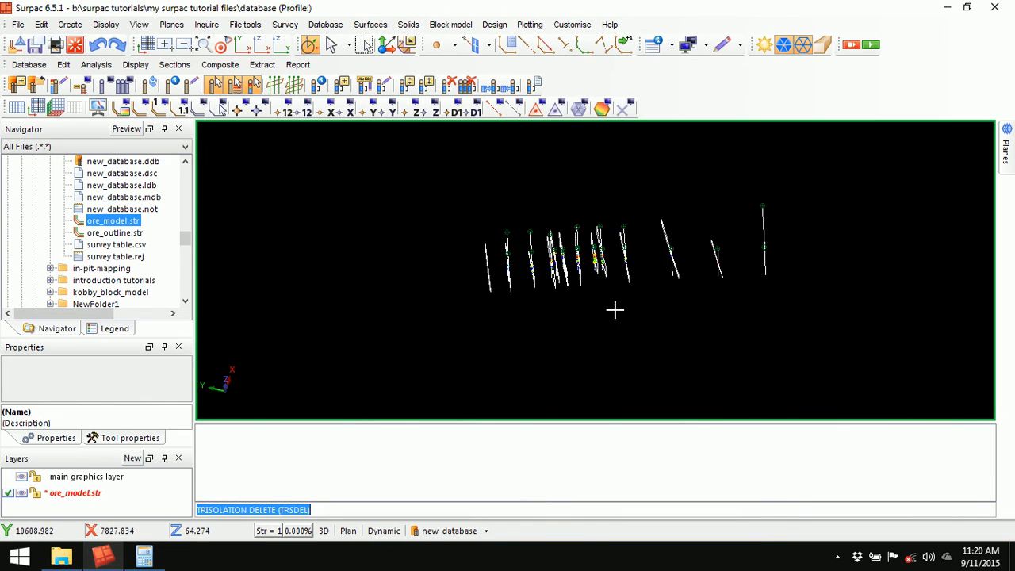
pyautogui.moveTo(626, 294); pyautogui.dragTo(525, 306, button='middle')
pyautogui.scroll(2, 524, 307)
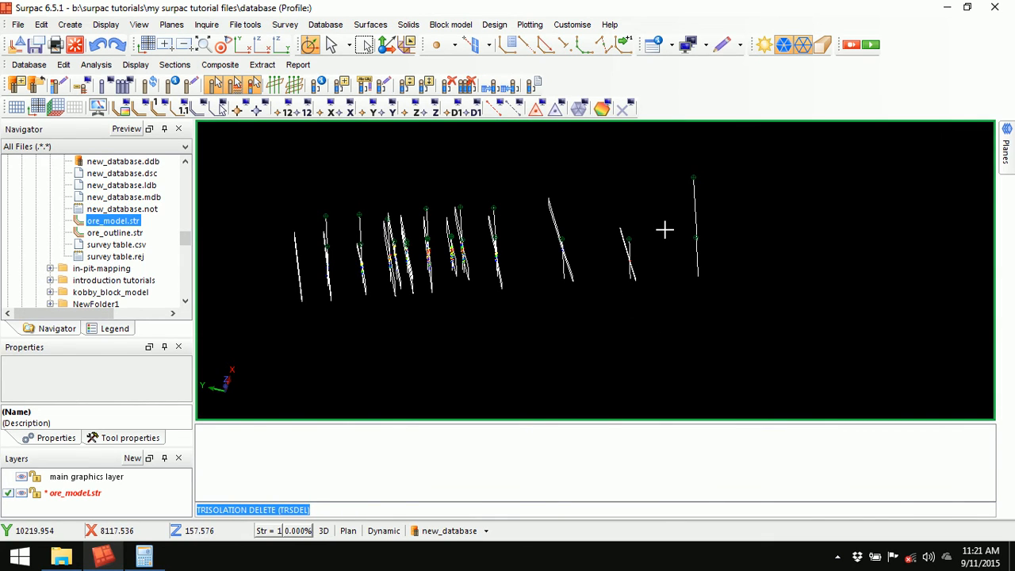
pyautogui.rightClick(521, 348)
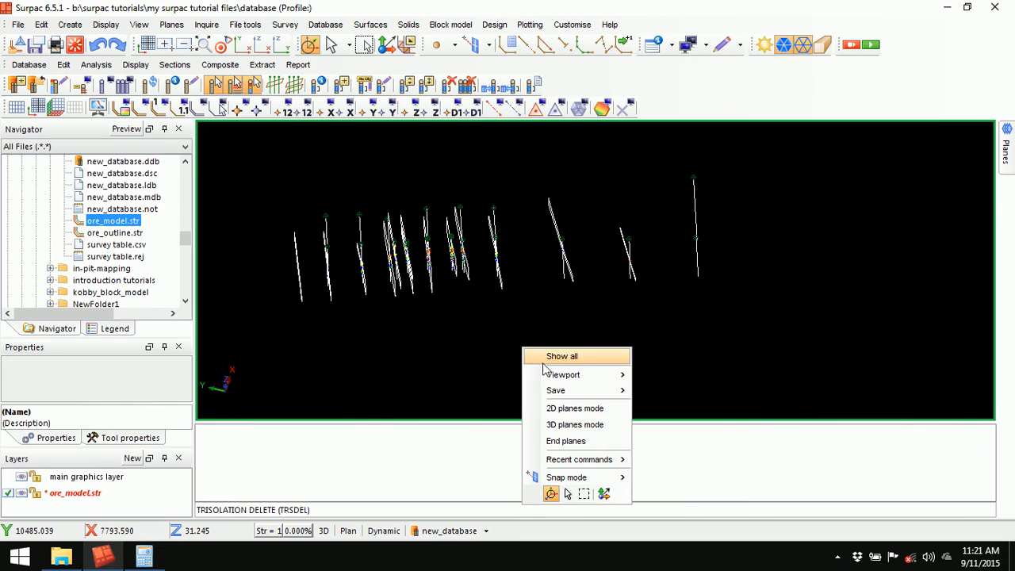
pyautogui.moveTo(555, 460)
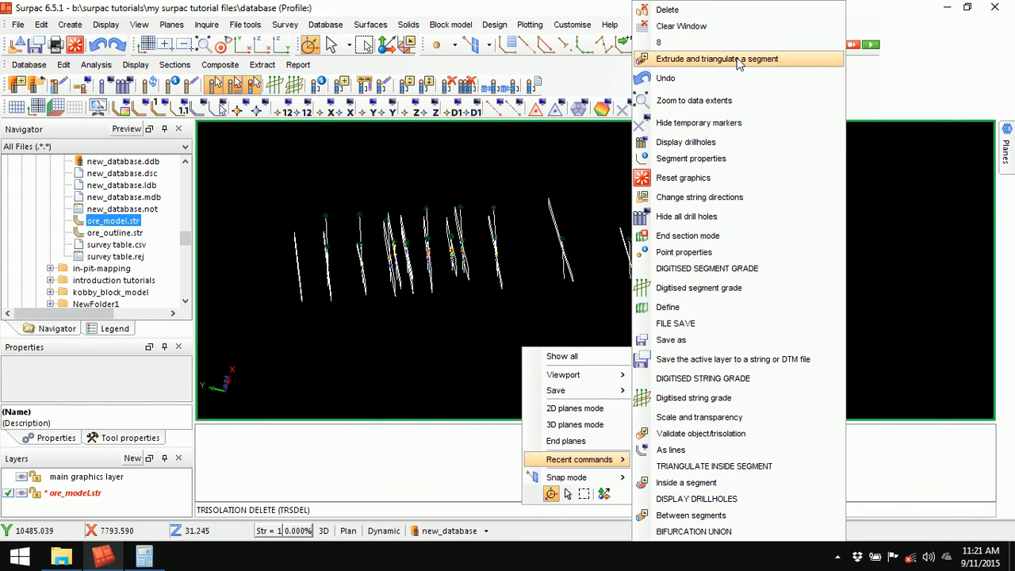
pyautogui.click(738, 60)
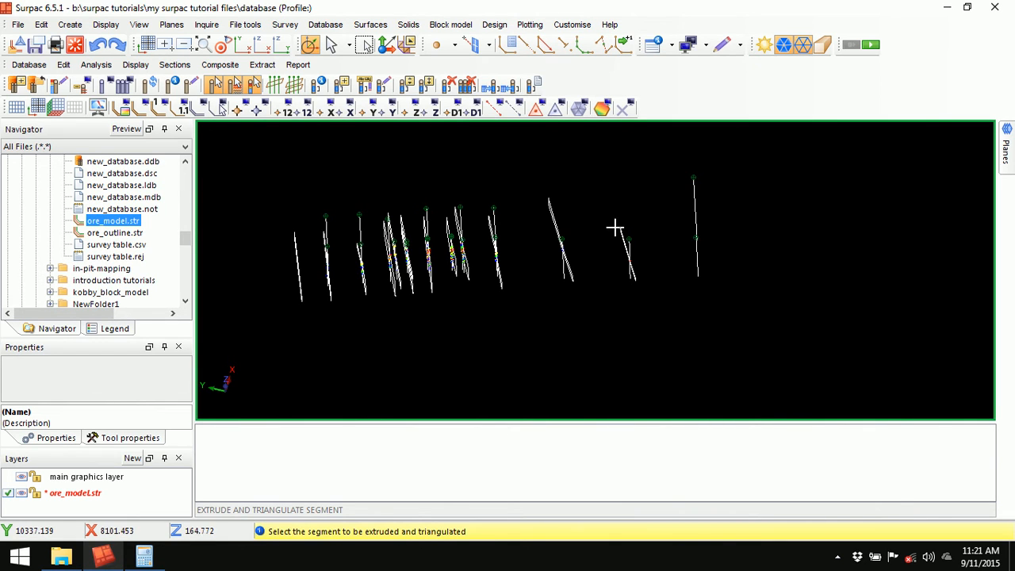
pyautogui.click(616, 228)
pyautogui.click(578, 225)
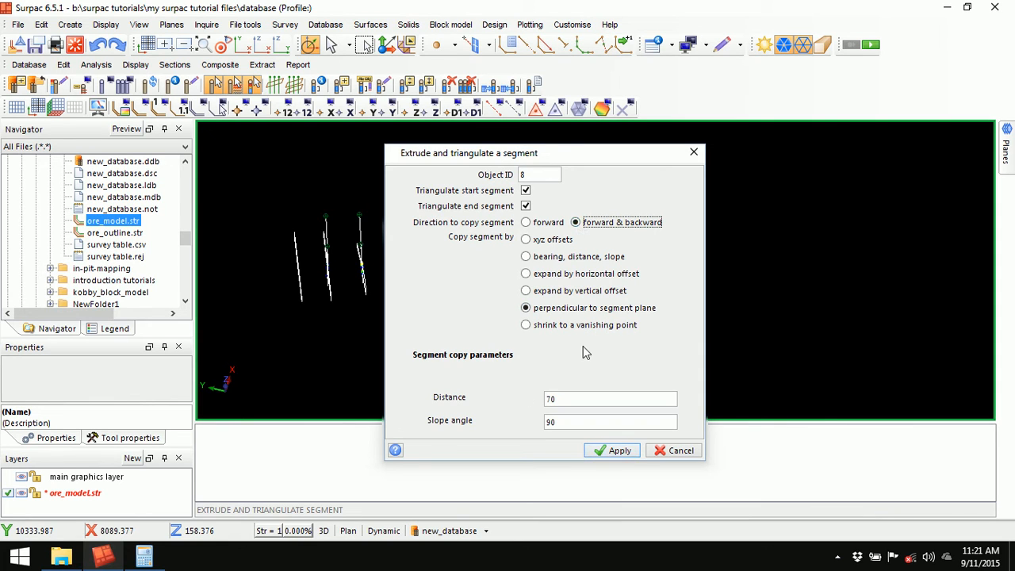
pyautogui.click(611, 450)
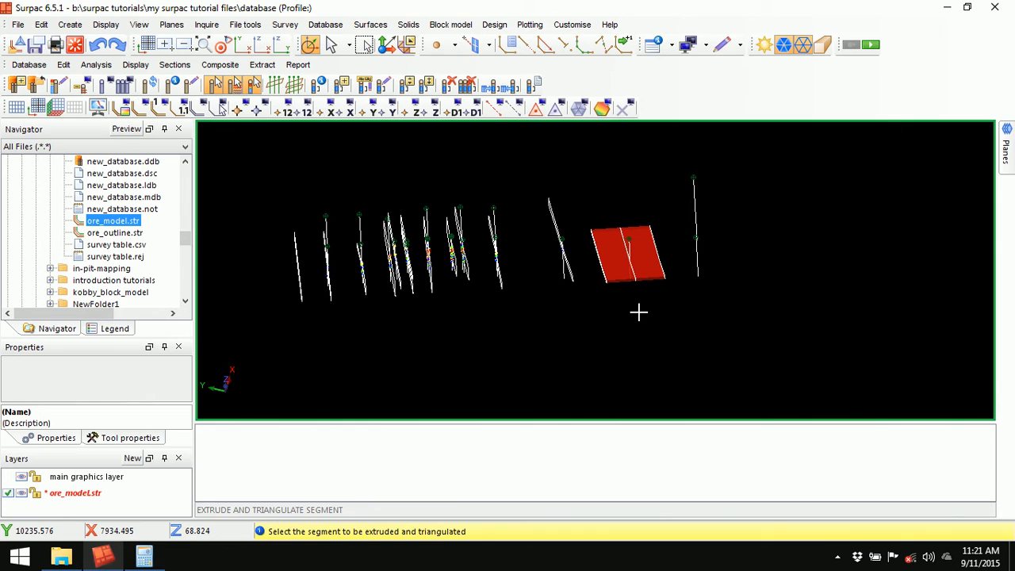
pyautogui.press('Escape')
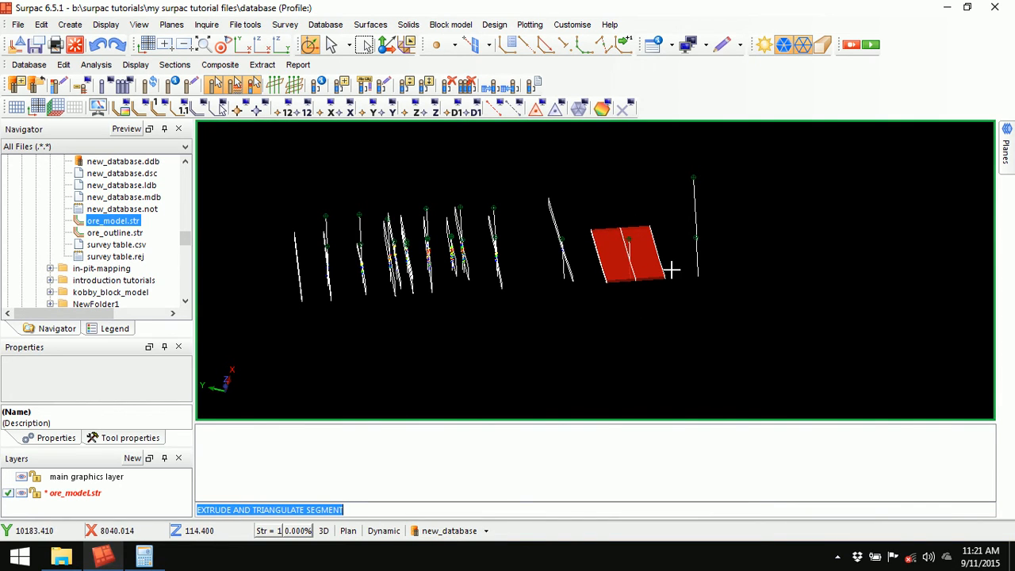
# Delete the trisolation of the southernmost extrusion, keeping the copied outlines on both sides of the original
pyautogui.moveTo(672, 314); pyautogui.dragTo(659, 311)
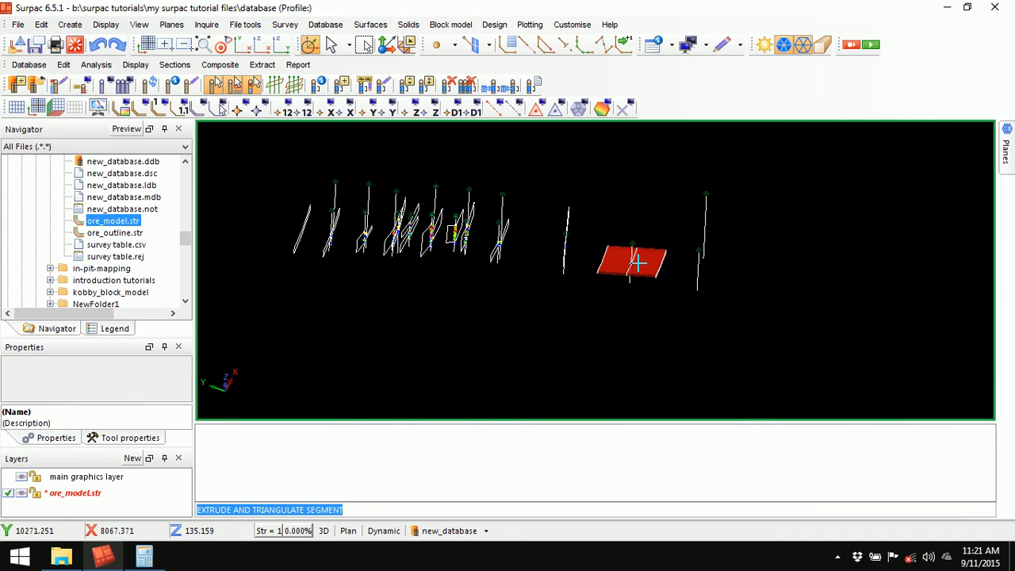
pyautogui.scroll(5, 630, 291)
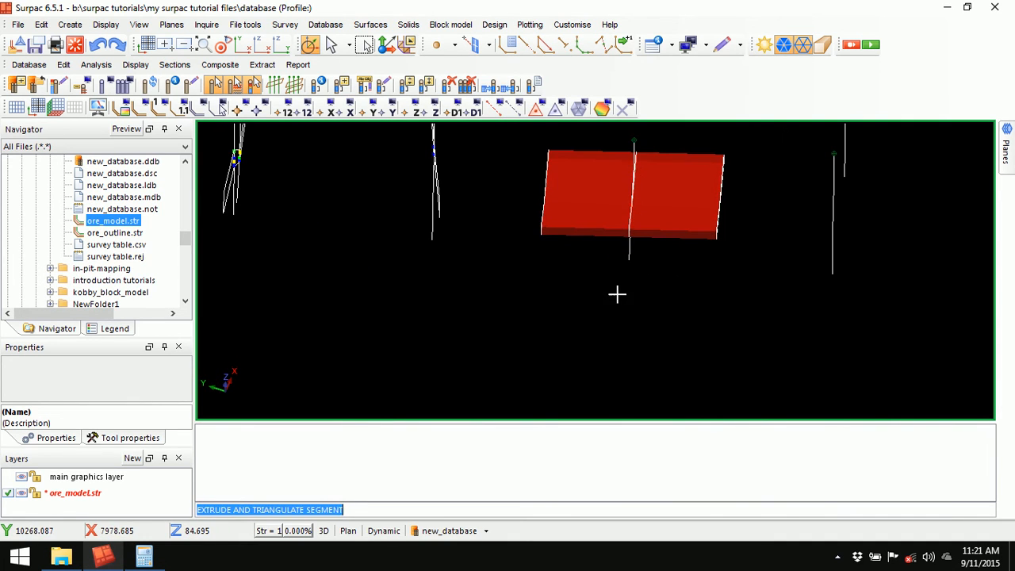
pyautogui.moveTo(579, 286); pyautogui.dragTo(583, 283)
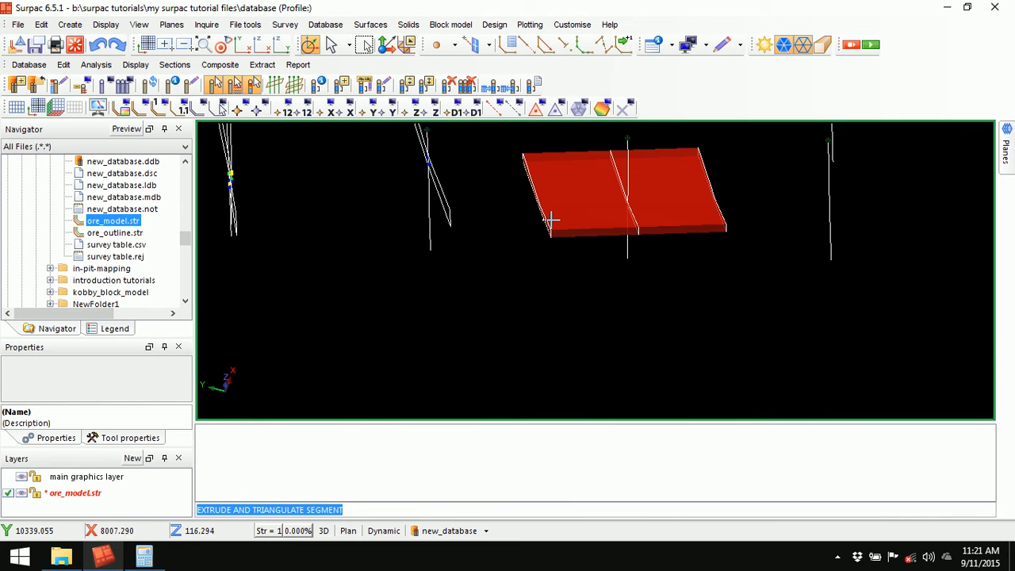
pyautogui.click(407, 25)
pyautogui.moveTo(421, 73)
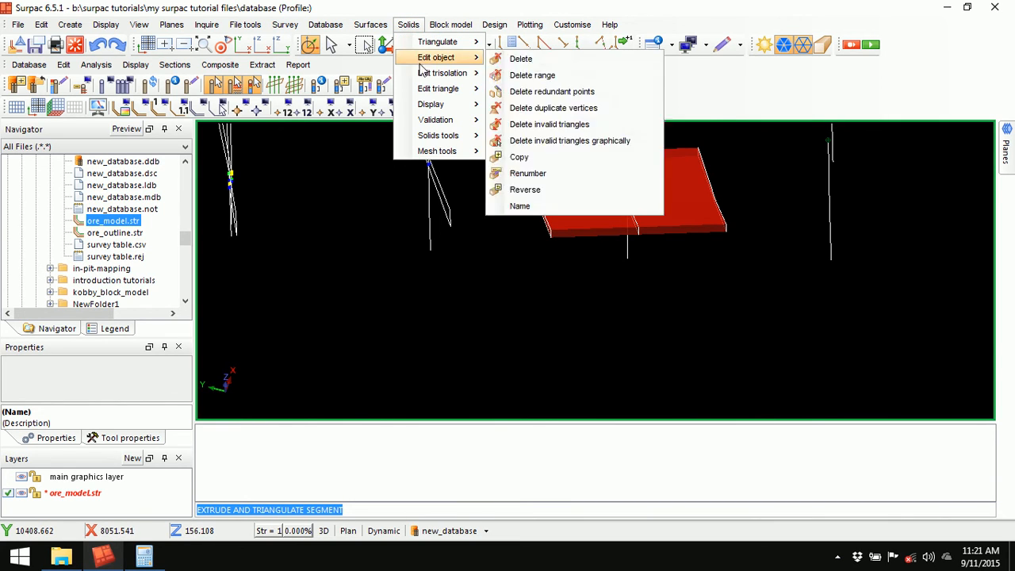
pyautogui.click(537, 74)
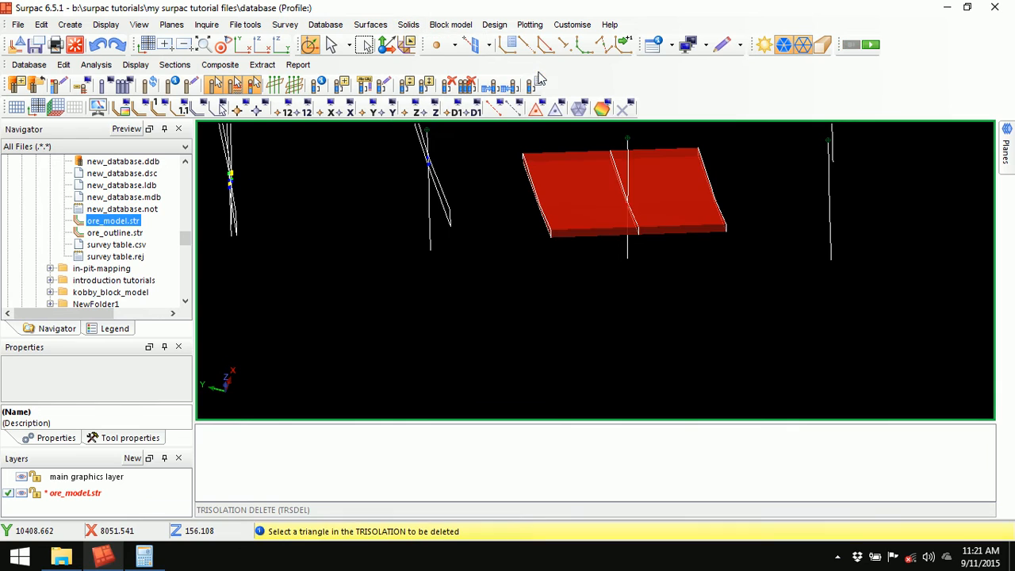
pyautogui.click(591, 202)
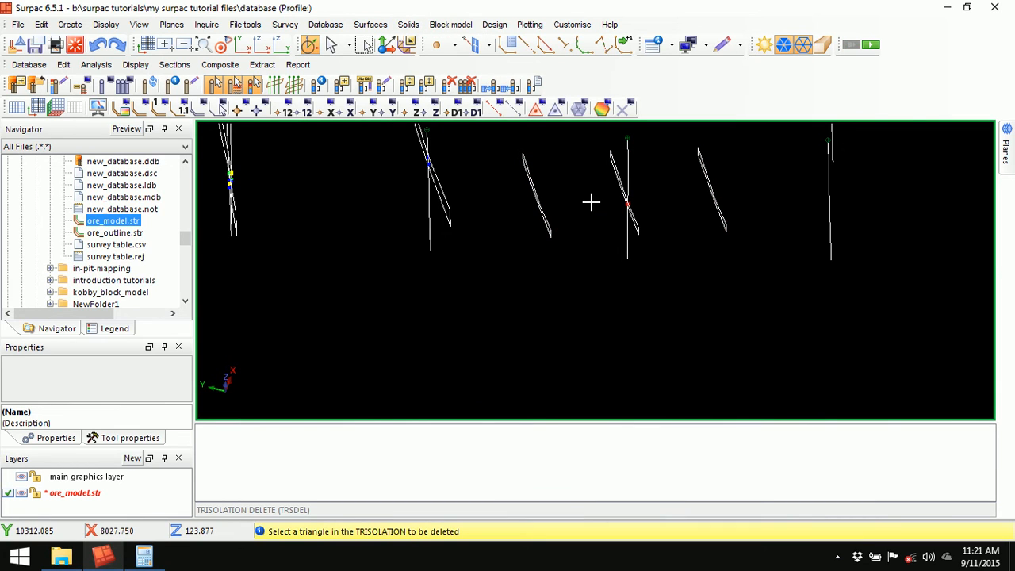
pyautogui.press('Escape')
# Delete the copied outline segment on the north side of the southernmost ore outline
pyautogui.scroll(1, 545, 197)
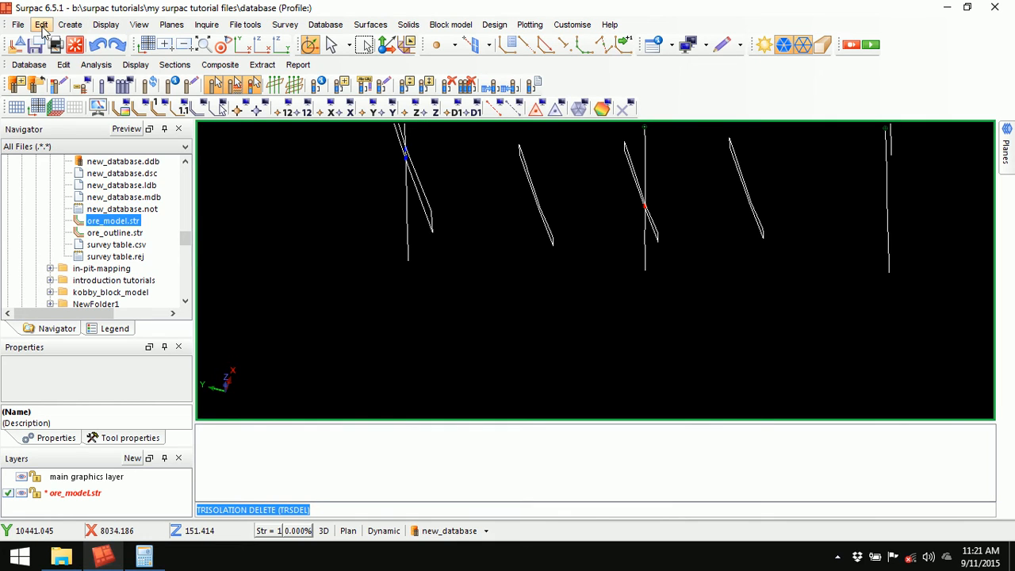
pyautogui.click(42, 25)
pyautogui.moveTo(60, 76)
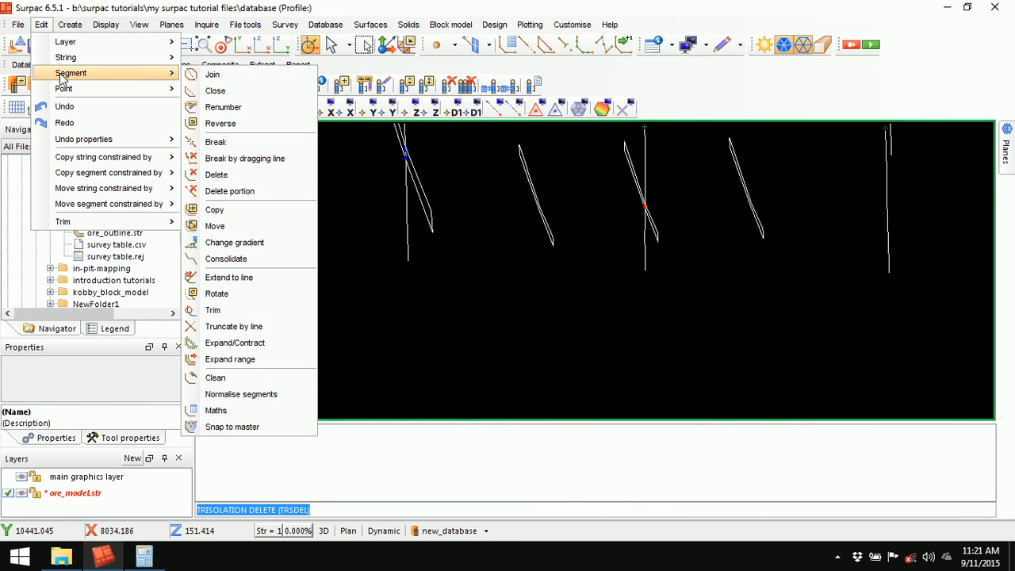
pyautogui.click(249, 175)
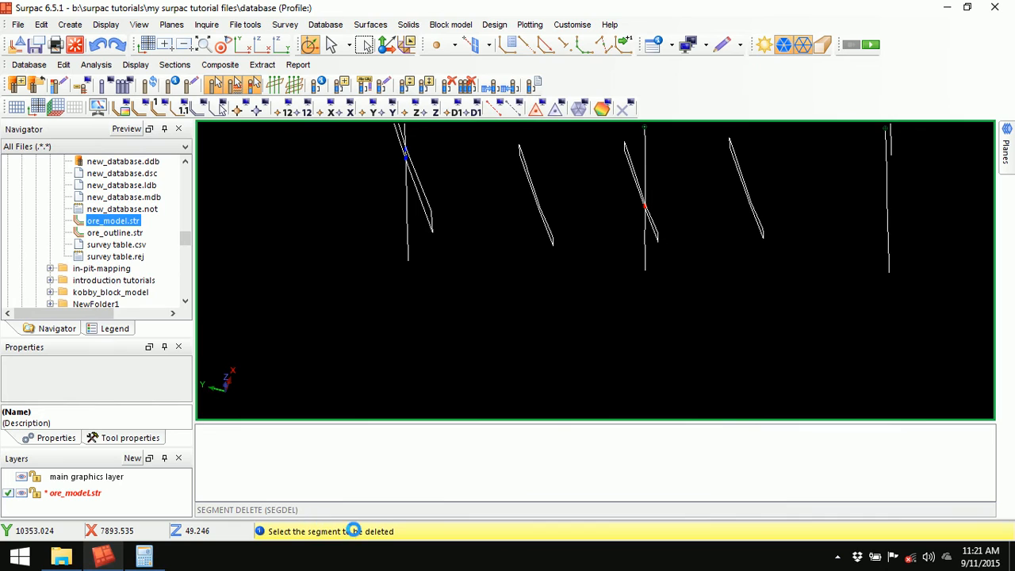
pyautogui.click(530, 173)
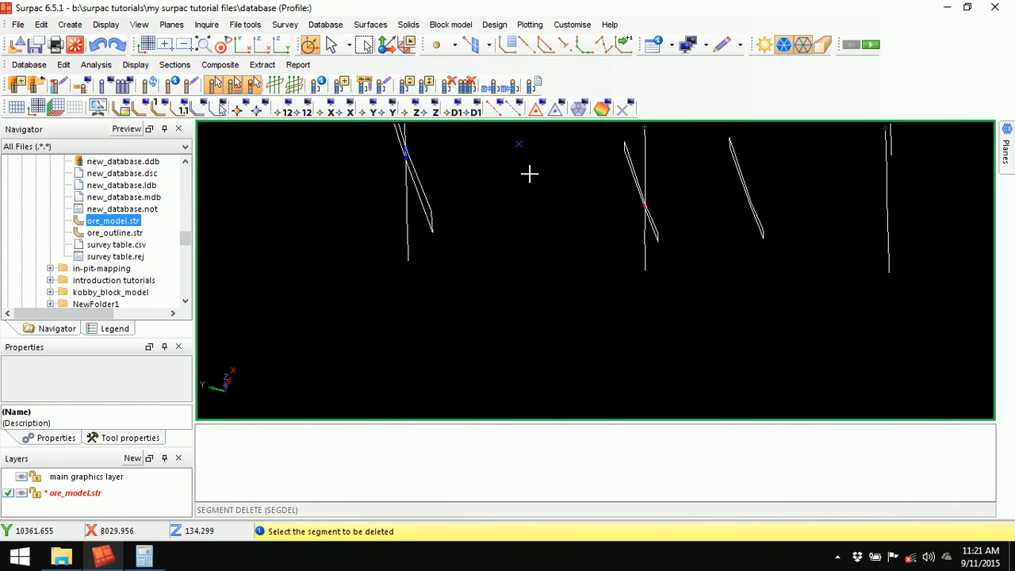
# End the segment deletion and erase the temporary markers from the view
pyautogui.press('Escape')
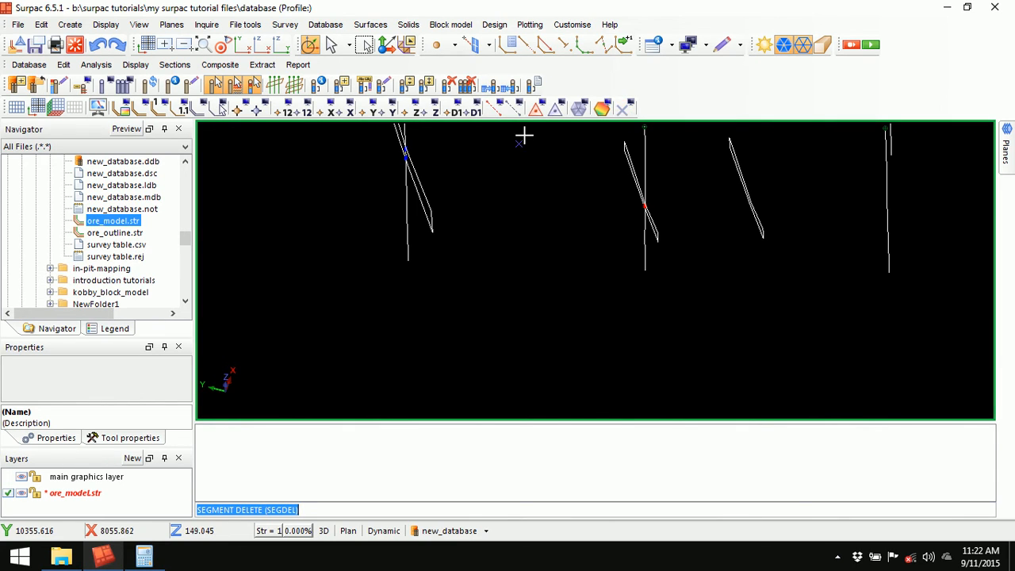
pyautogui.click(625, 108)
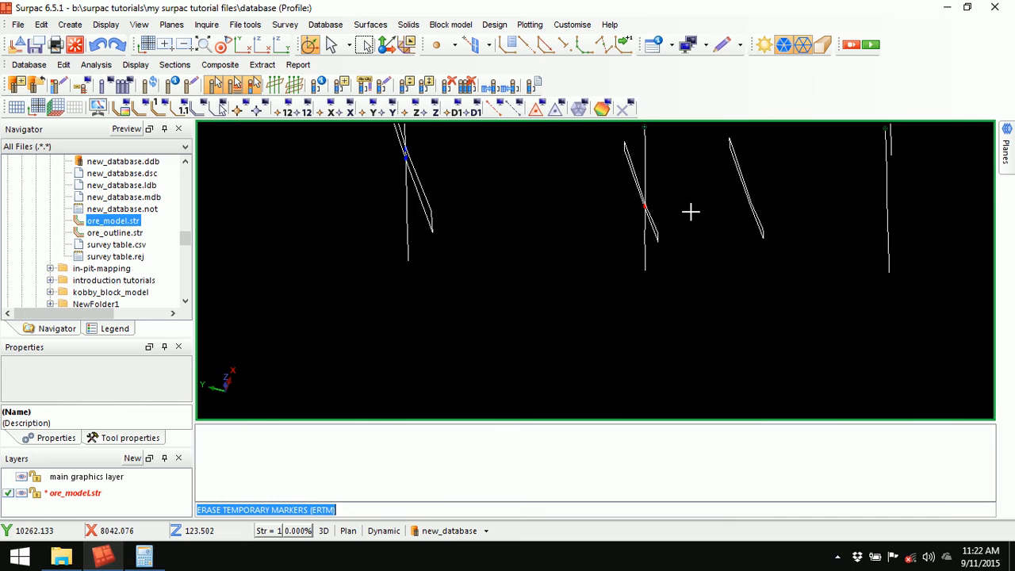
# Display all outlines of the ore_model.str layer with their string and segment numbers
pyautogui.scroll(-2, 689, 222)
pyautogui.moveTo(530, 227); pyautogui.dragTo(653, 229, button='middle')
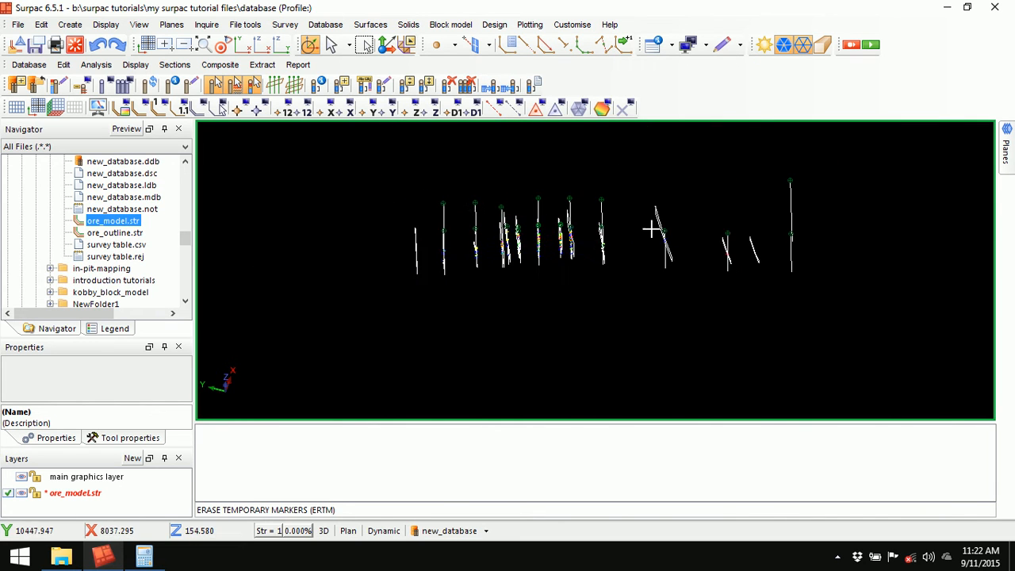
pyautogui.moveTo(586, 286)
pyautogui.mouseDown()
pyautogui.moveTo(600, 286)
pyautogui.moveTo(566, 283)
pyautogui.moveTo(590, 287)
pyautogui.moveTo(581, 286)
pyautogui.mouseUp()
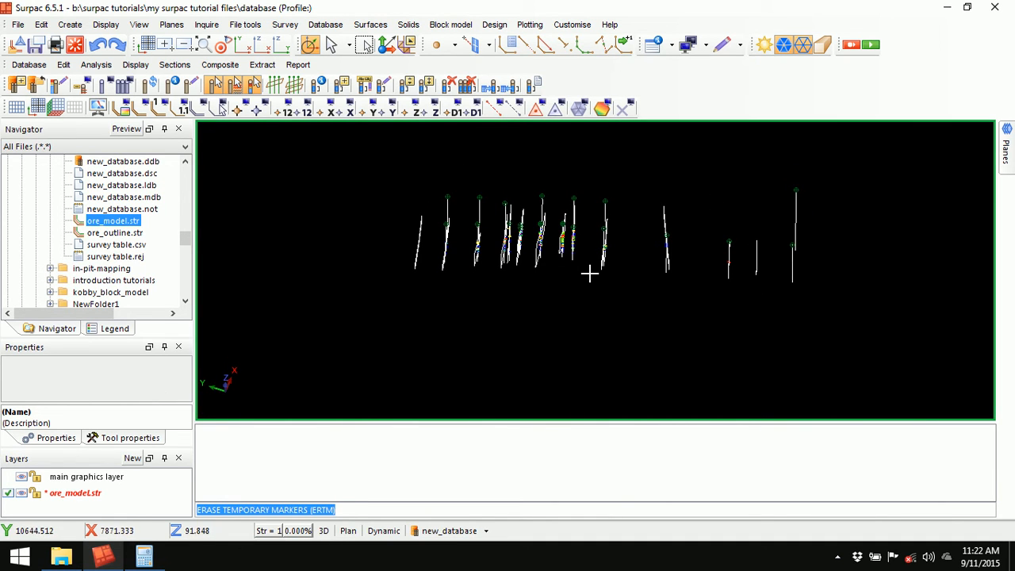
pyautogui.moveTo(528, 302); pyautogui.dragTo(528, 302)
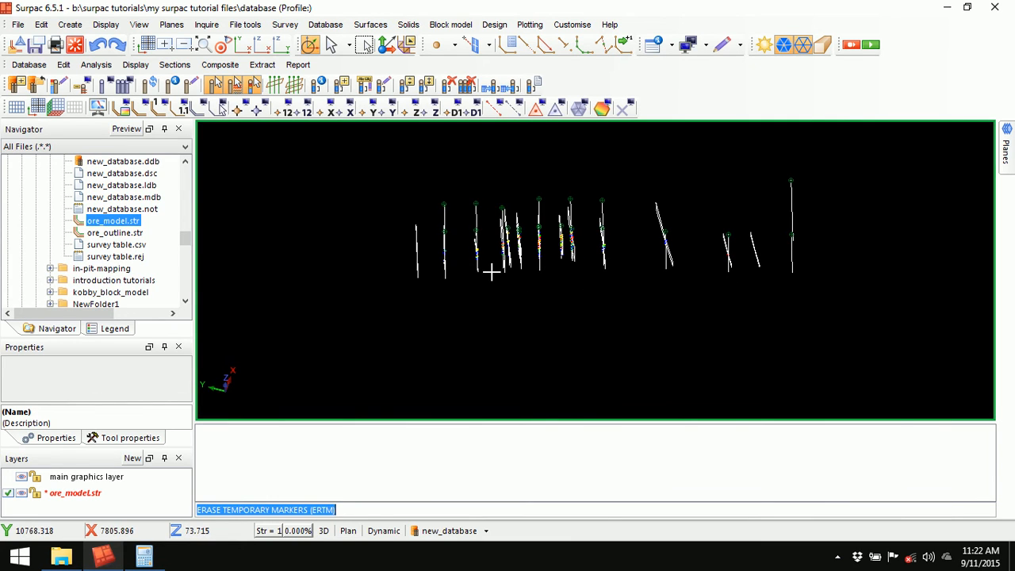
pyautogui.moveTo(499, 246); pyautogui.dragTo(483, 256)
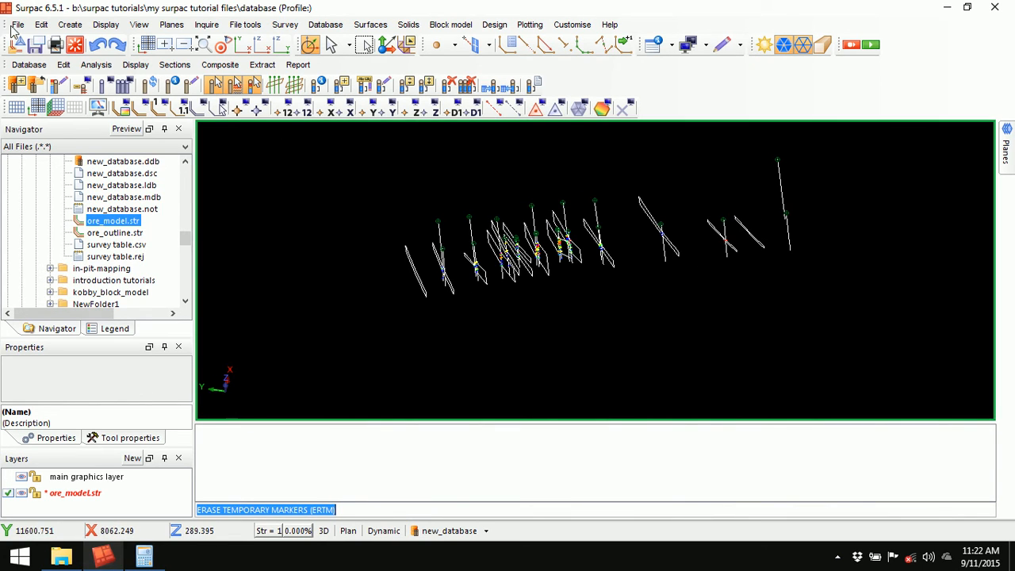
pyautogui.click(102, 27)
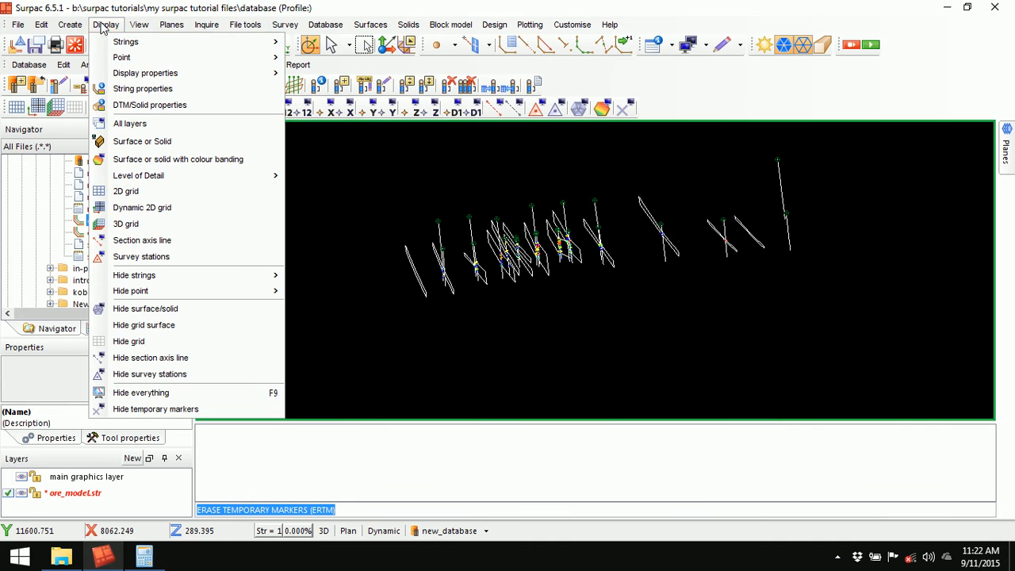
pyautogui.moveTo(107, 43)
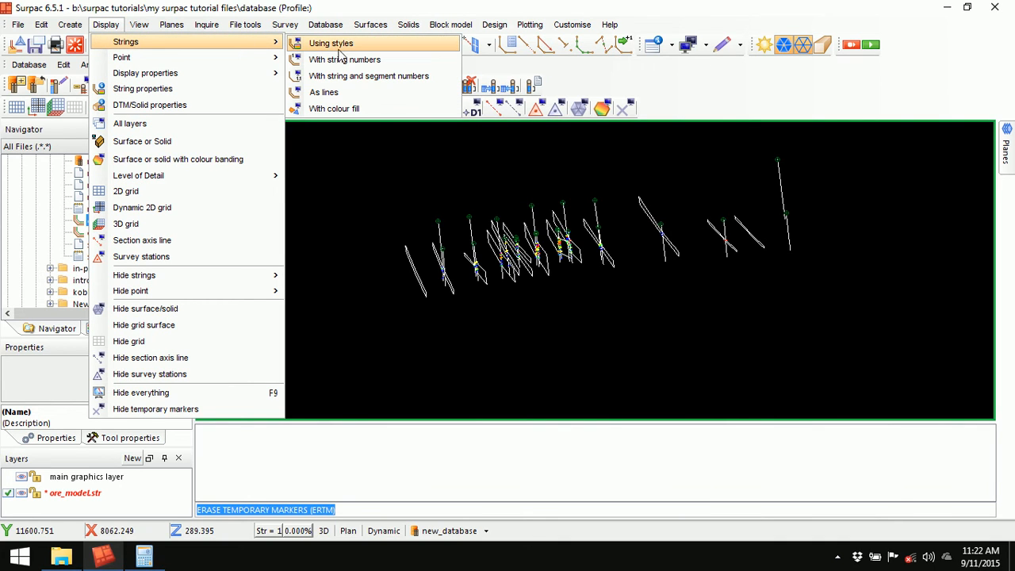
pyautogui.click(392, 79)
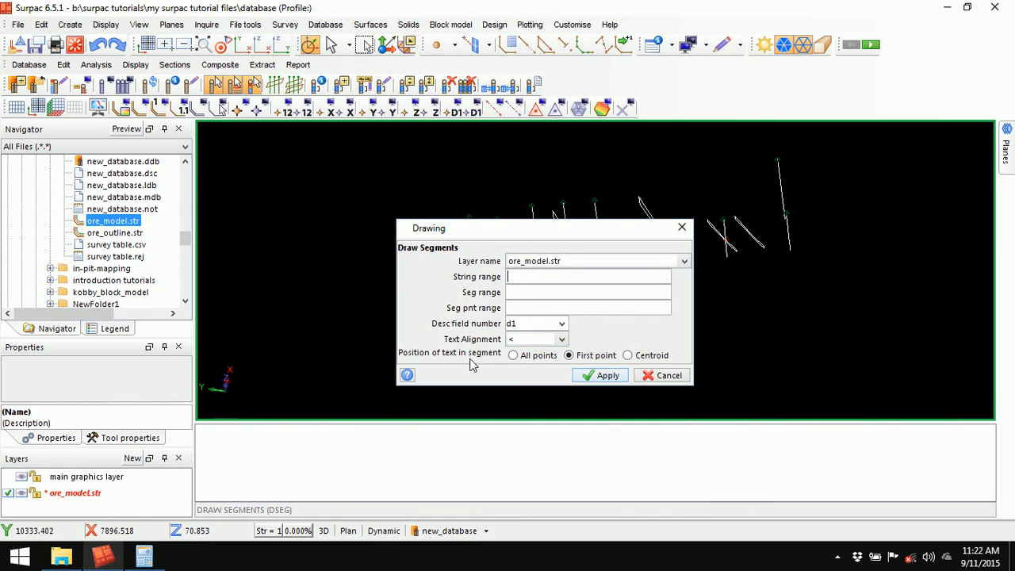
pyautogui.moveTo(569, 236); pyautogui.dragTo(429, 221)
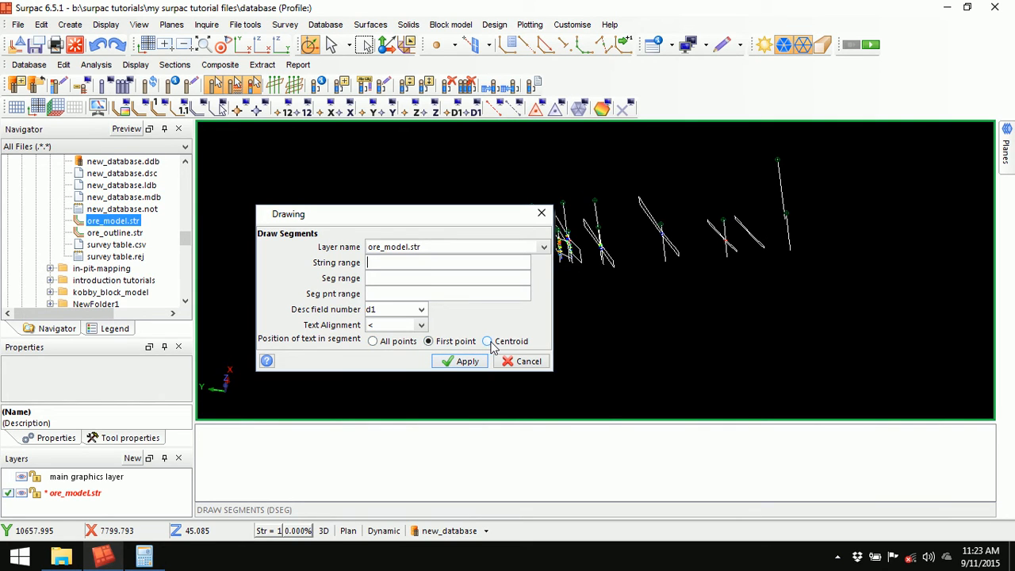
pyautogui.click(467, 361)
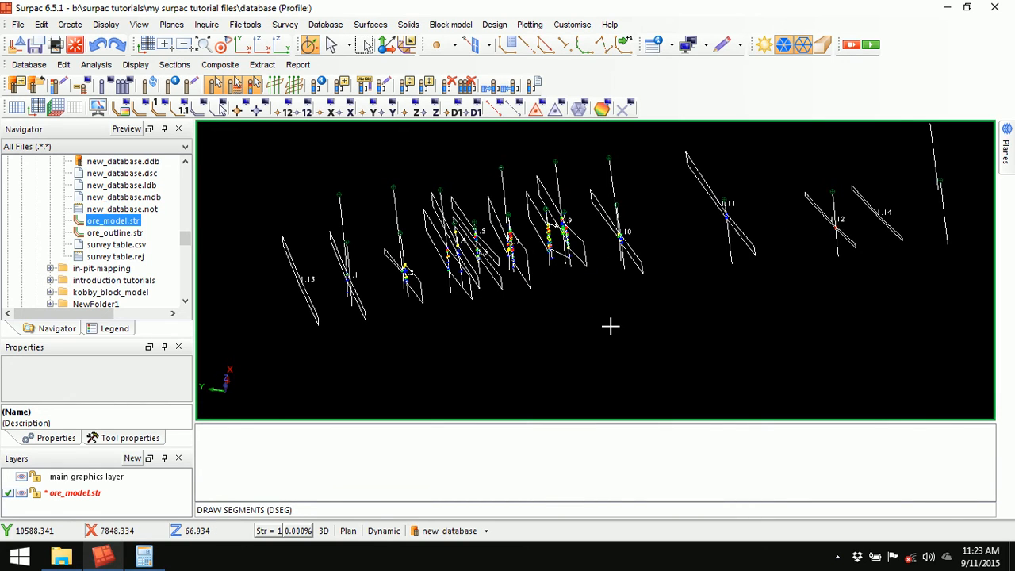
# Examine the segment numbering of the ore outlines from north to south, including the added outlines at both ends
pyautogui.scroll(-1, 611, 326)
pyautogui.moveTo(525, 335); pyautogui.dragTo(515, 338)
pyautogui.scroll(3, 454, 299)
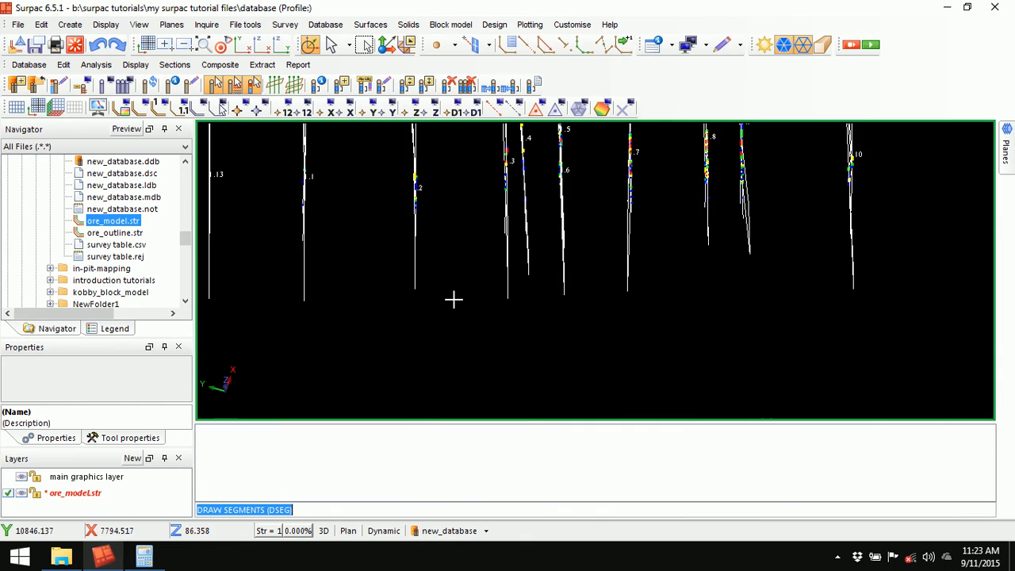
pyautogui.scroll(-3, 387, 252)
pyautogui.scroll(2, 423, 253)
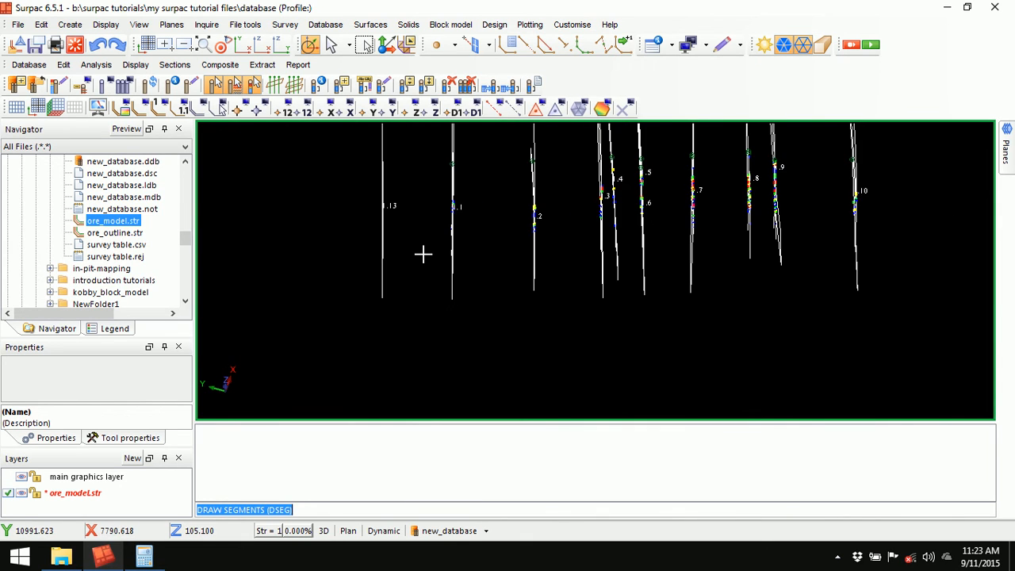
pyautogui.moveTo(462, 254); pyautogui.dragTo(516, 246)
pyautogui.moveTo(572, 233); pyautogui.dragTo(579, 227)
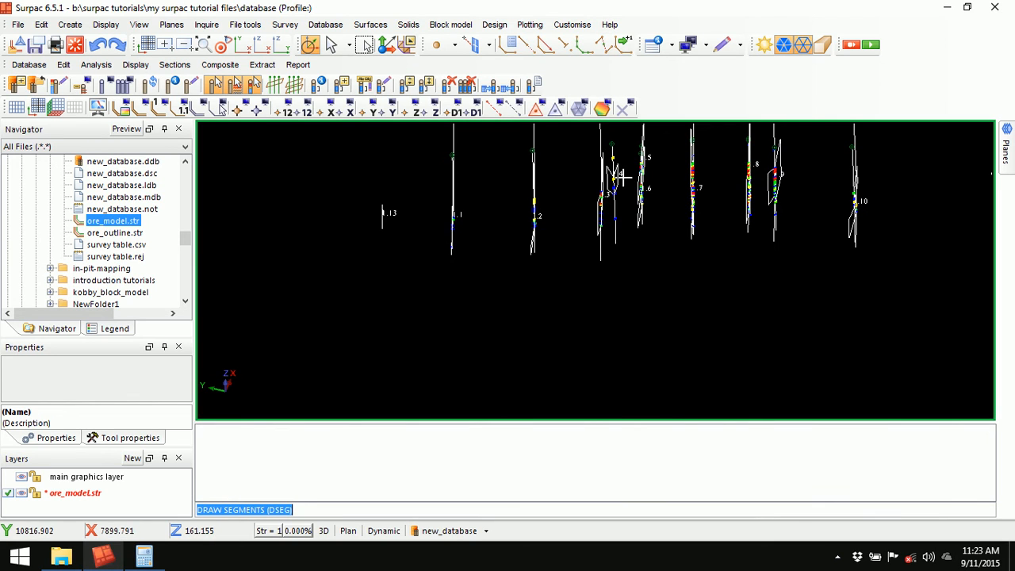
pyautogui.moveTo(862, 215); pyautogui.dragTo(770, 290)
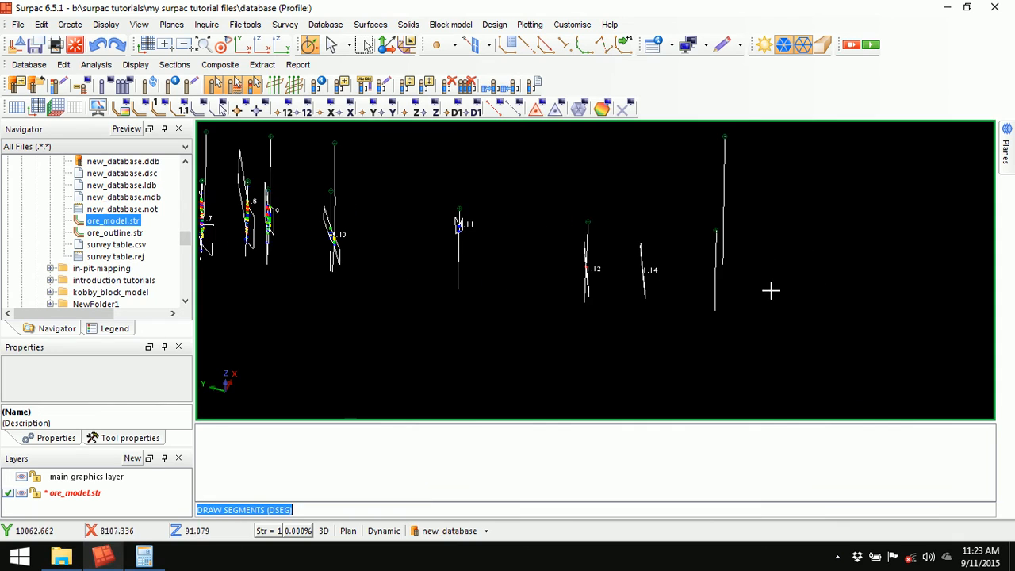
pyautogui.moveTo(656, 284); pyautogui.dragTo(636, 291)
pyautogui.scroll(3, 636, 290)
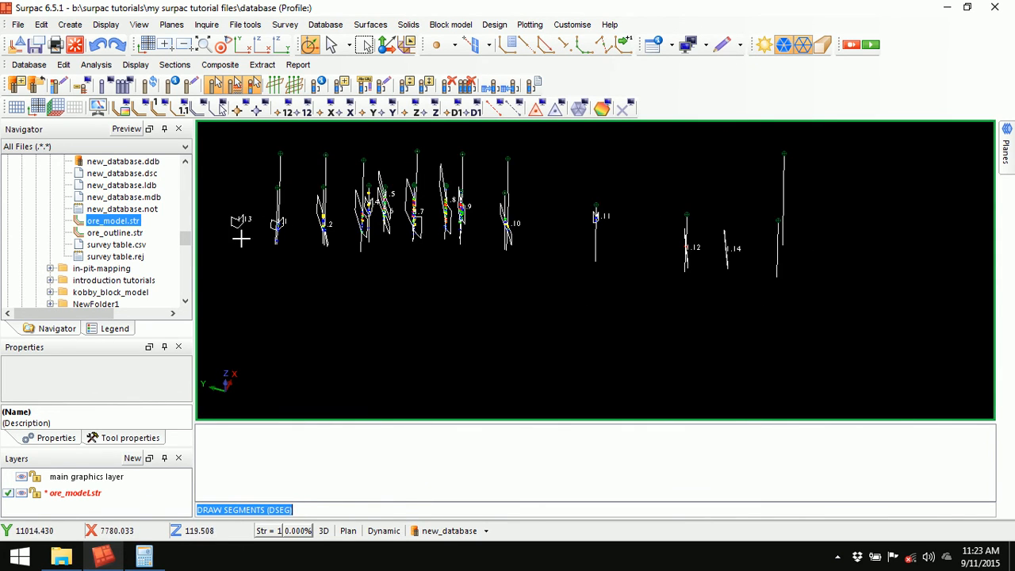
pyautogui.scroll(3, 233, 229)
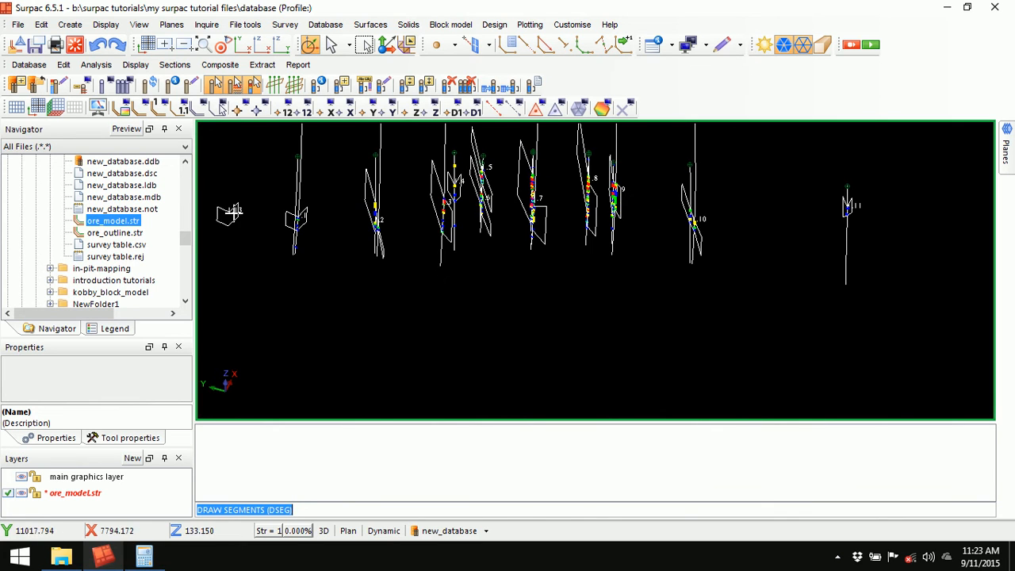
pyautogui.moveTo(857, 265); pyautogui.dragTo(853, 267)
pyautogui.scroll(-4, 857, 269)
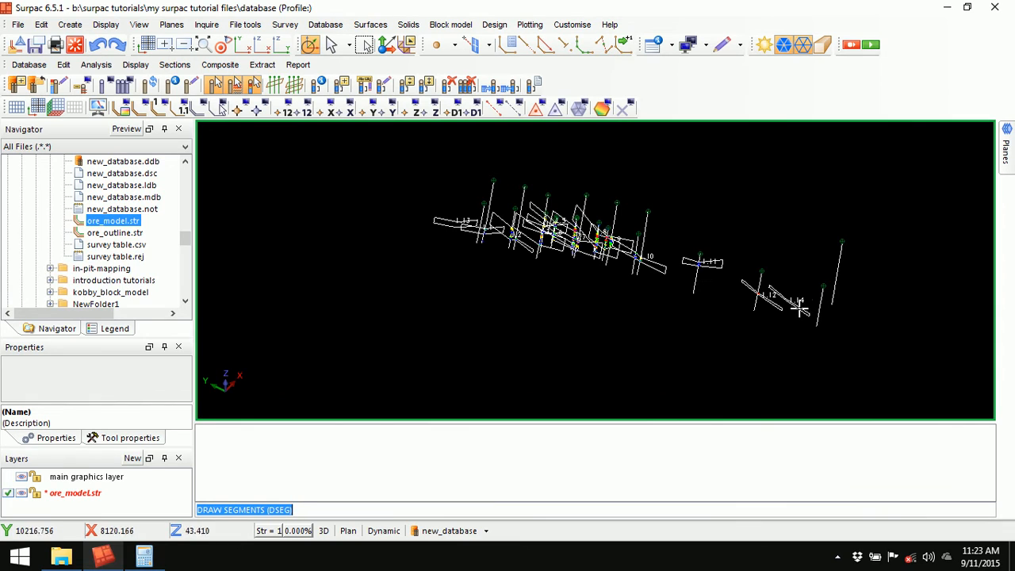
pyautogui.moveTo(754, 323); pyautogui.dragTo(768, 317)
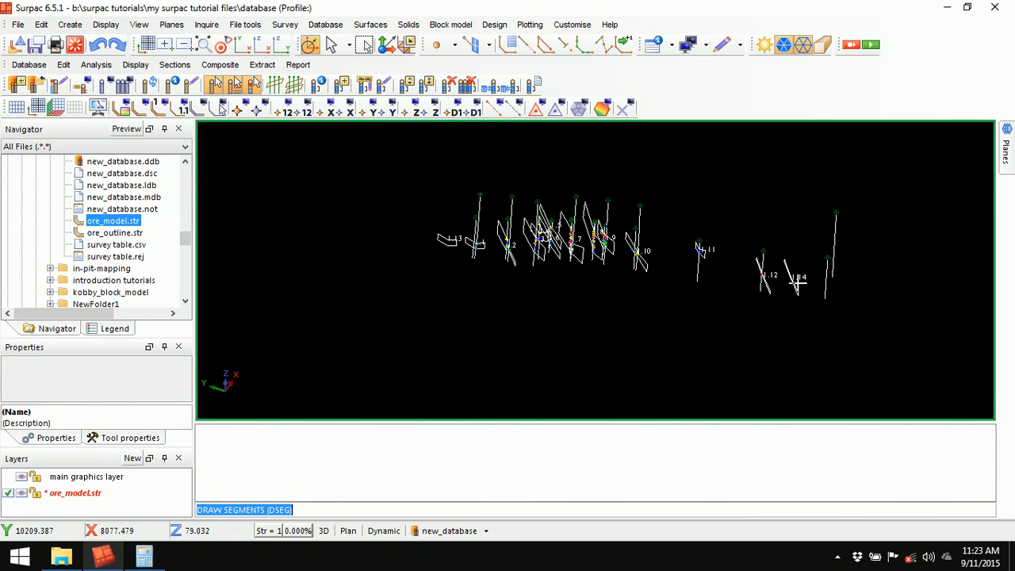
pyautogui.moveTo(671, 312); pyautogui.dragTo(686, 322)
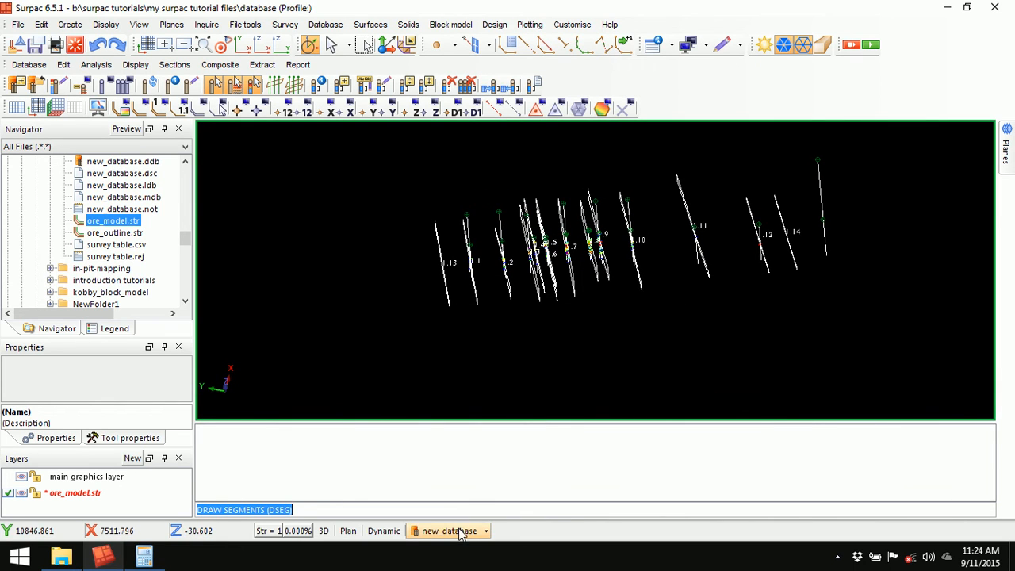
# Hide the drillholes so that only the numbered ore outlines are displayed
pyautogui.click(129, 89)
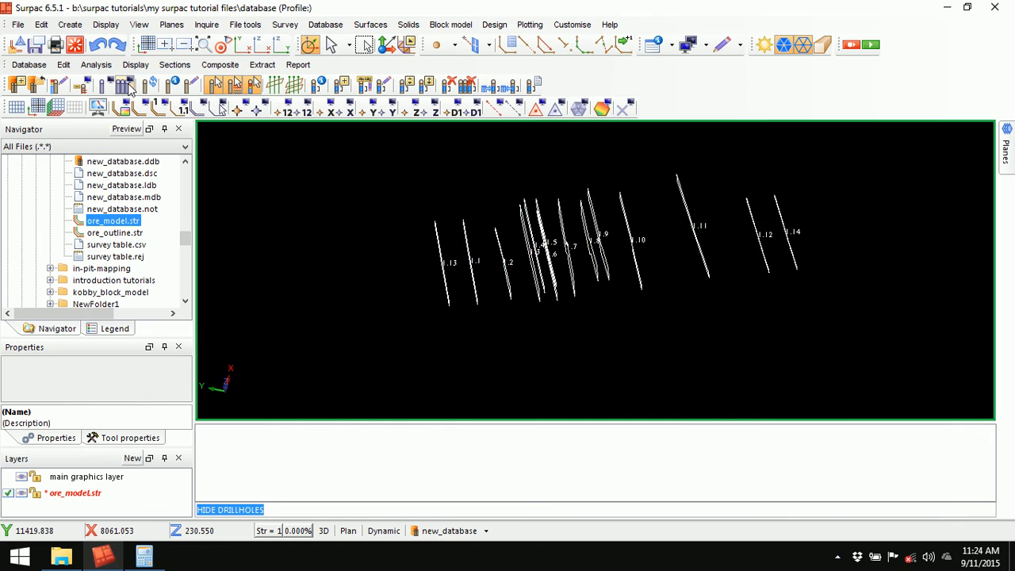
pyautogui.moveTo(712, 366); pyautogui.dragTo(704, 368)
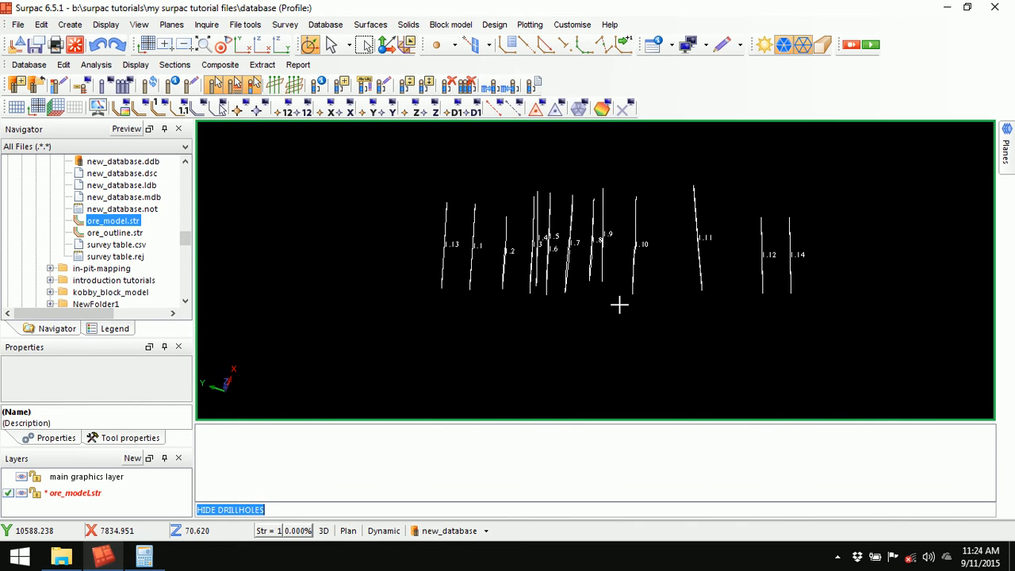
pyautogui.scroll(1, 619, 304)
pyautogui.moveTo(569, 263); pyautogui.dragTo(558, 288, button='middle')
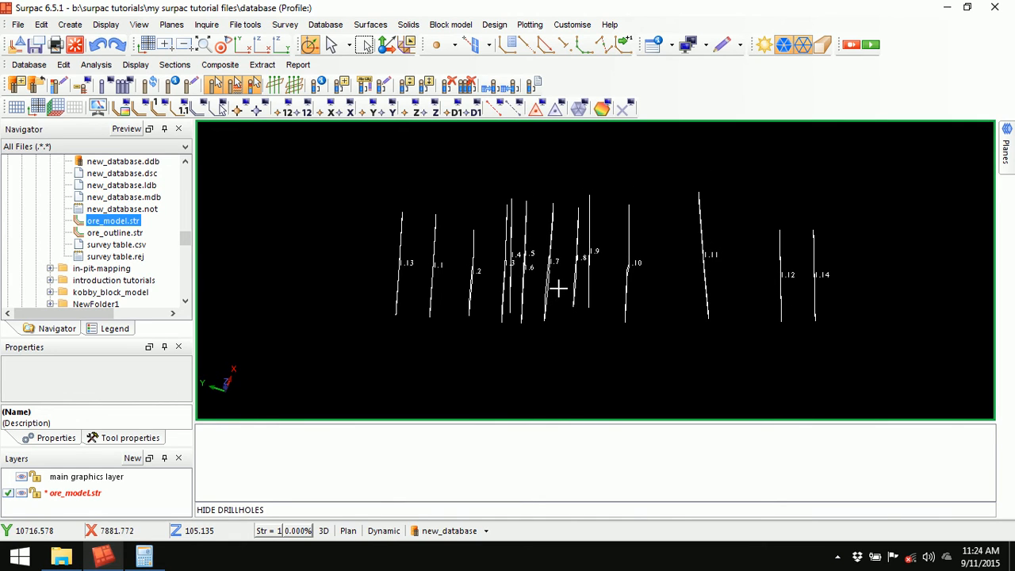
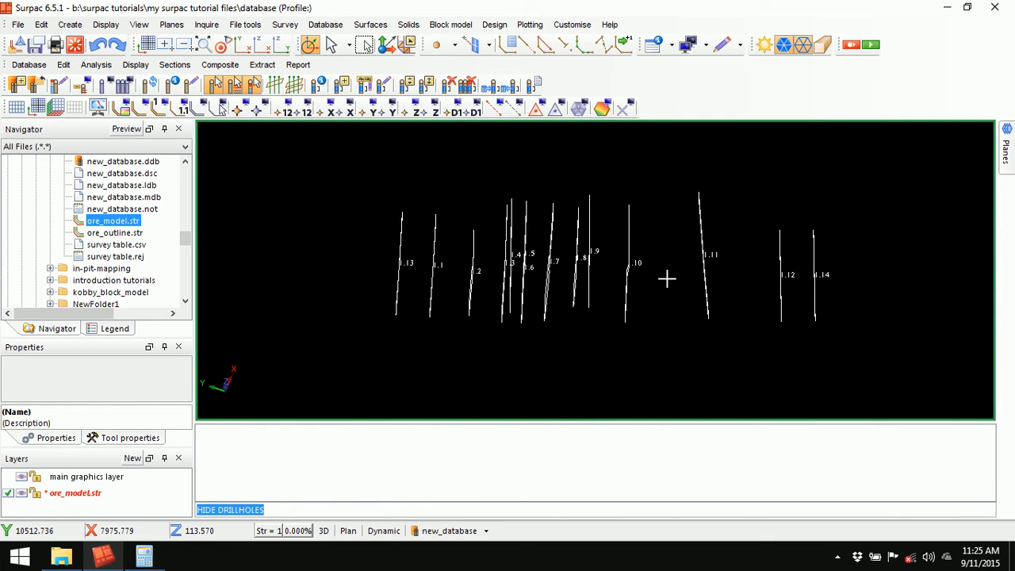
# Save the layer as the text-format string file ore_model.str, overwriting the existing file
pyautogui.write('SF')
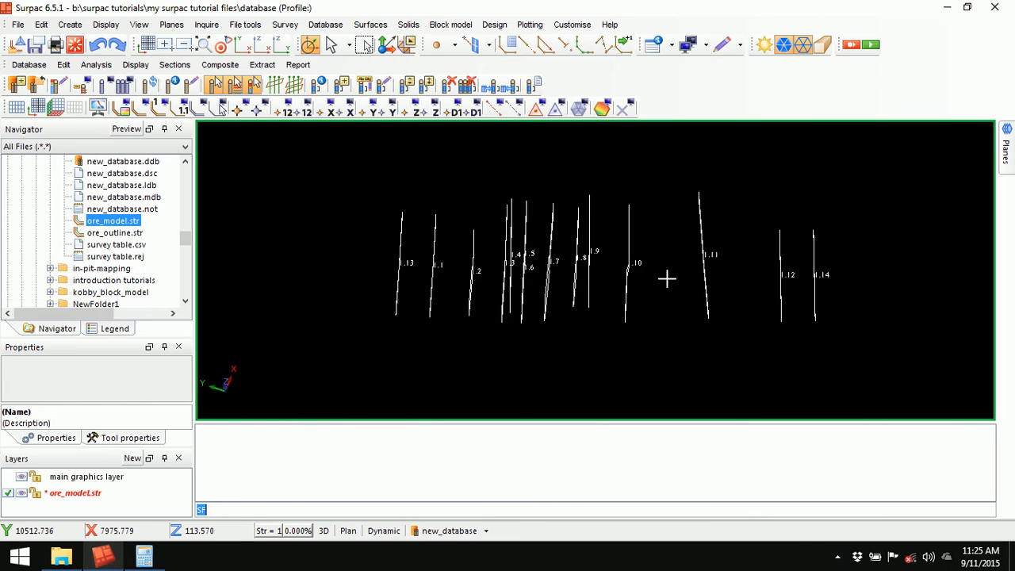
pyautogui.press('Return')
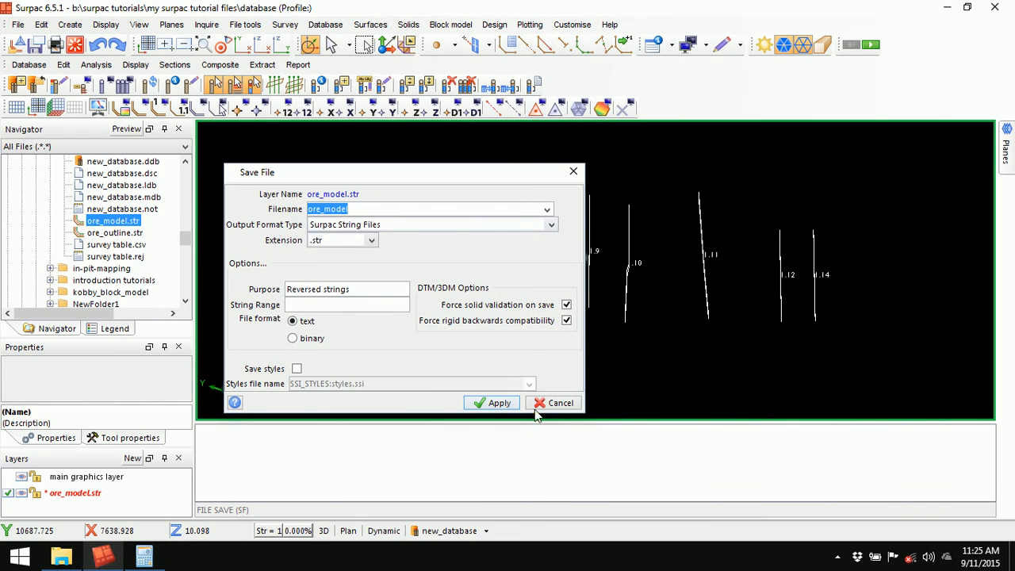
pyautogui.click(497, 403)
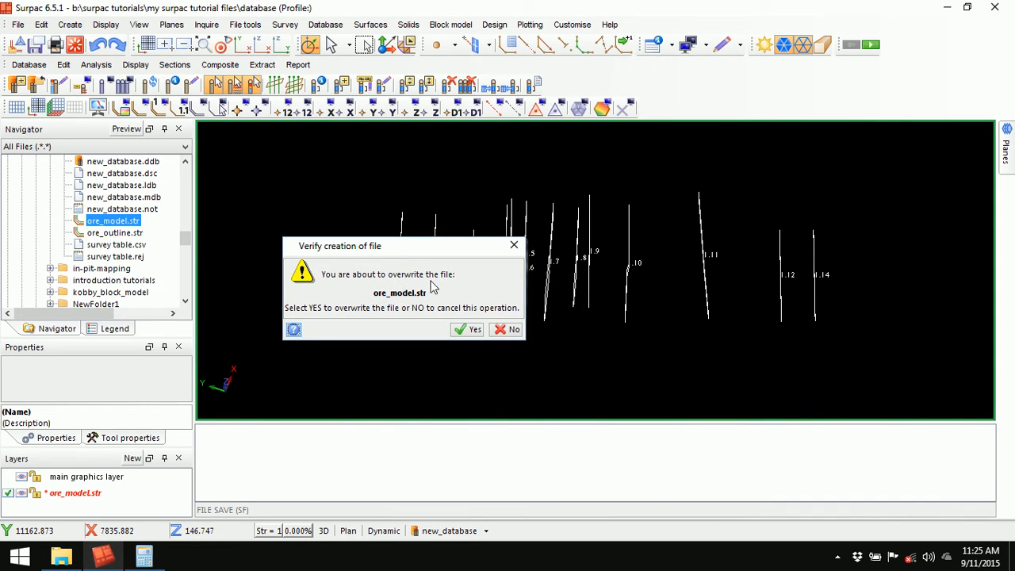
pyautogui.click(470, 331)
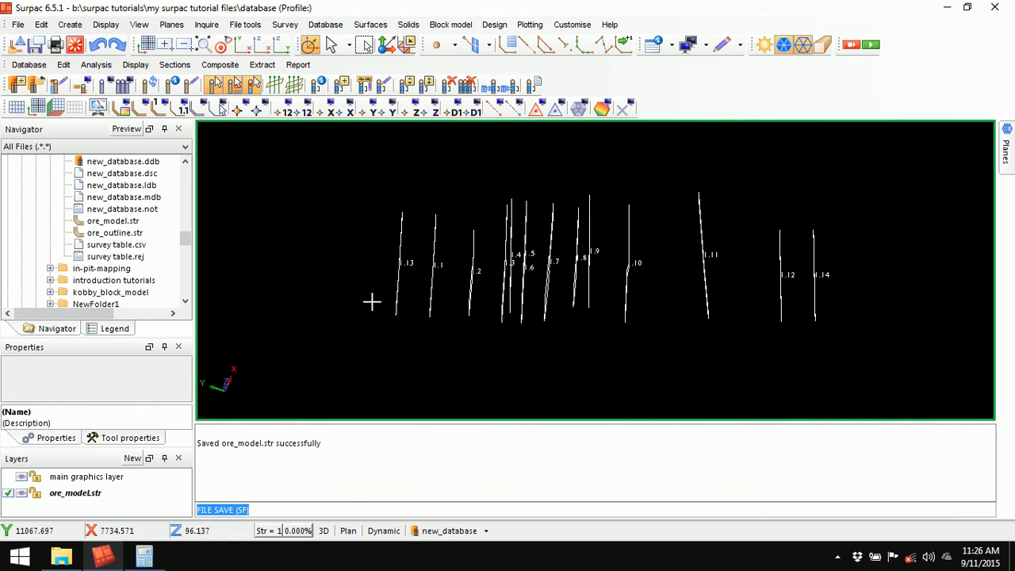
# Test the ore string for all cross-overs in the XY plane using the mark action, and clear the markers and message window
pyautogui.scroll(-1, 373, 302)
pyautogui.scroll(2, 634, 319)
pyautogui.moveTo(600, 272)
pyautogui.mouseDown()
pyautogui.moveTo(608, 264)
pyautogui.moveTo(610, 275)
pyautogui.moveTo(594, 263)
pyautogui.mouseUp()
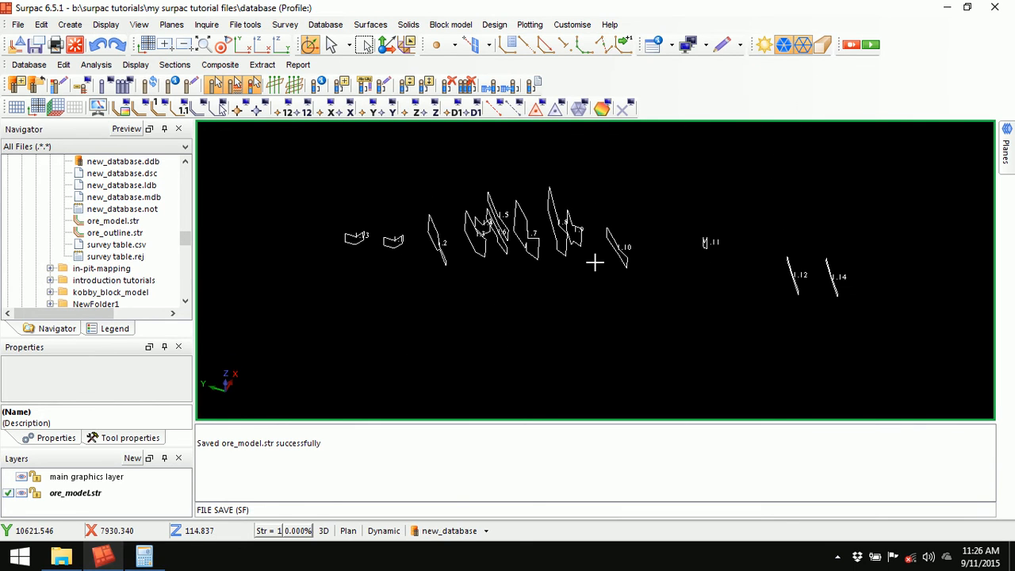
pyautogui.moveTo(532, 227); pyautogui.dragTo(562, 259)
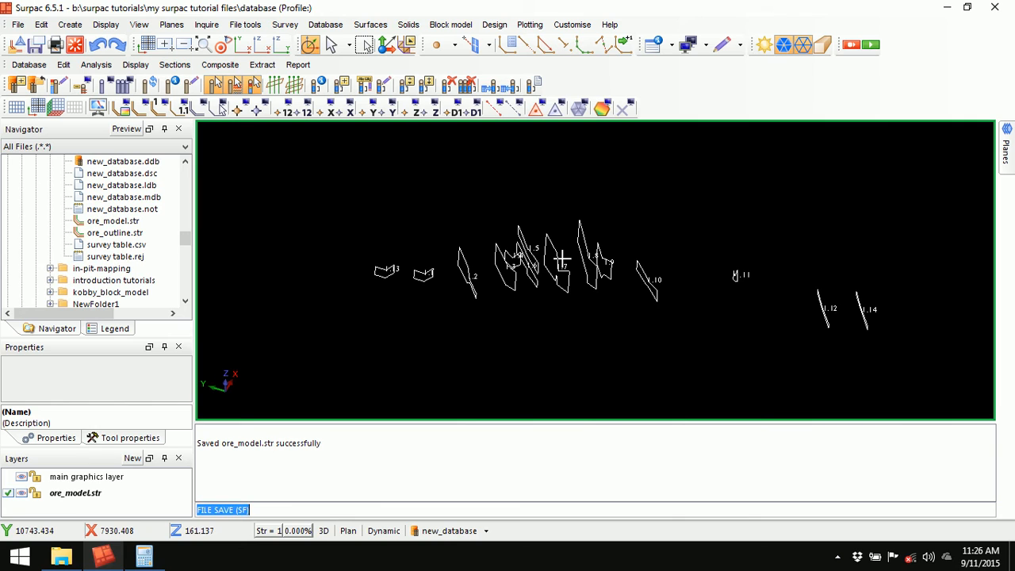
pyautogui.click(44, 29)
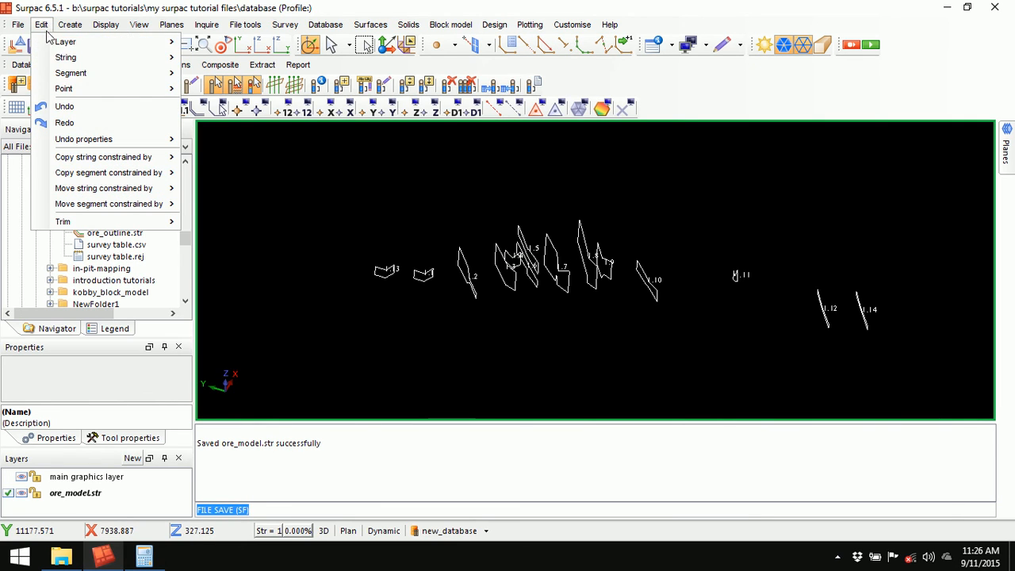
pyautogui.moveTo(100, 59)
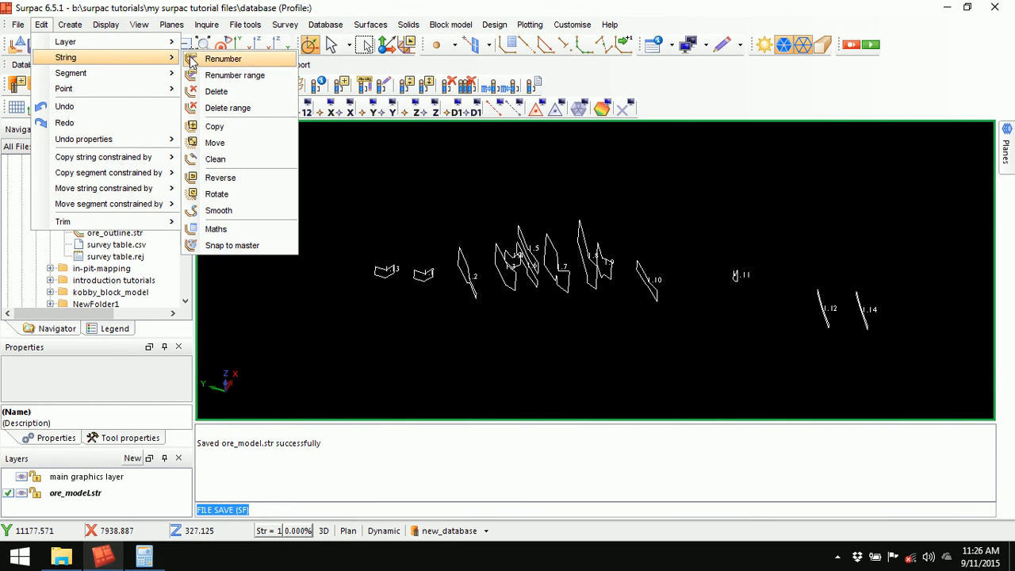
pyautogui.click(226, 160)
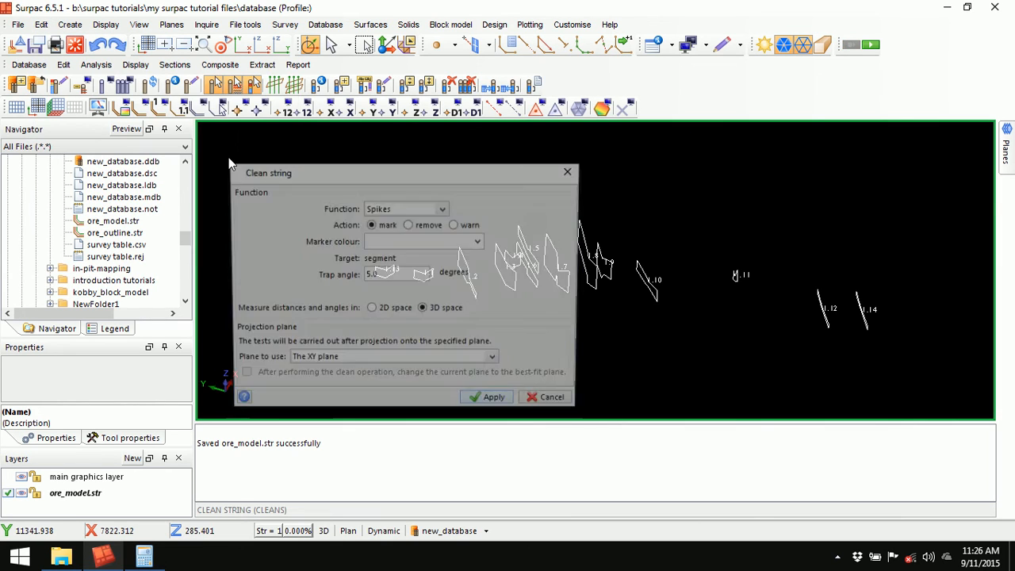
pyautogui.moveTo(408, 172); pyautogui.dragTo(541, 147)
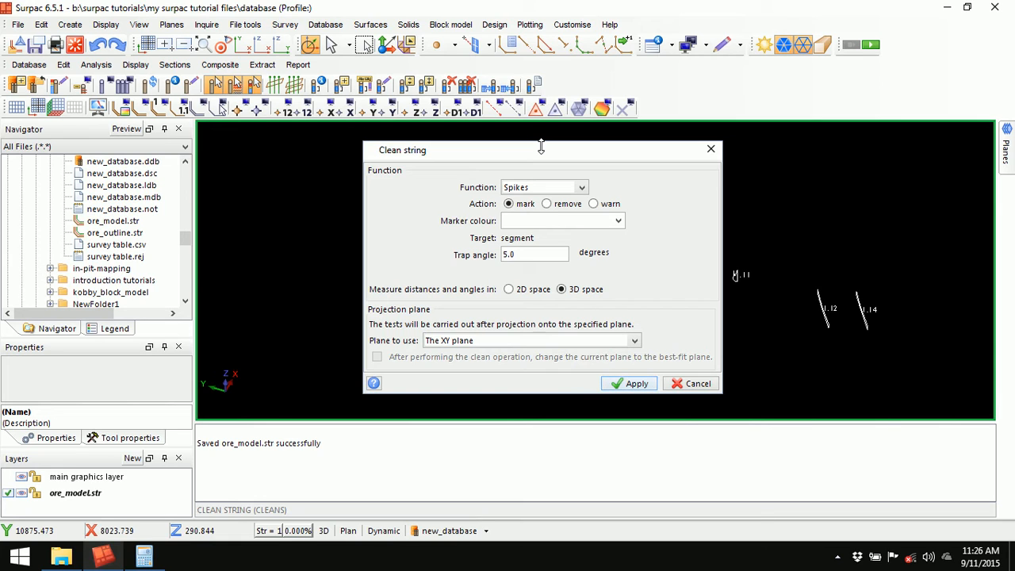
pyautogui.click(583, 188)
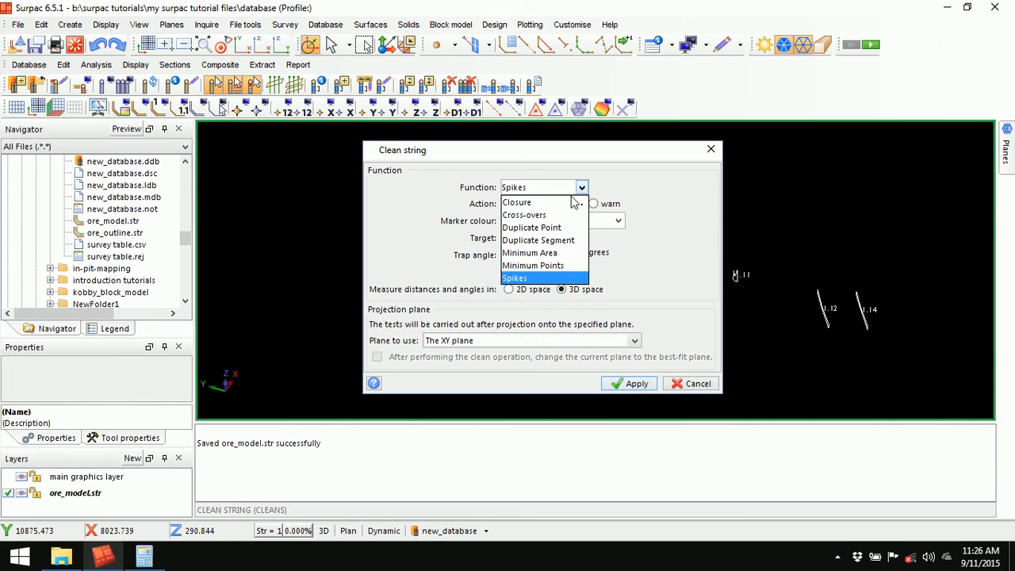
pyautogui.click(551, 215)
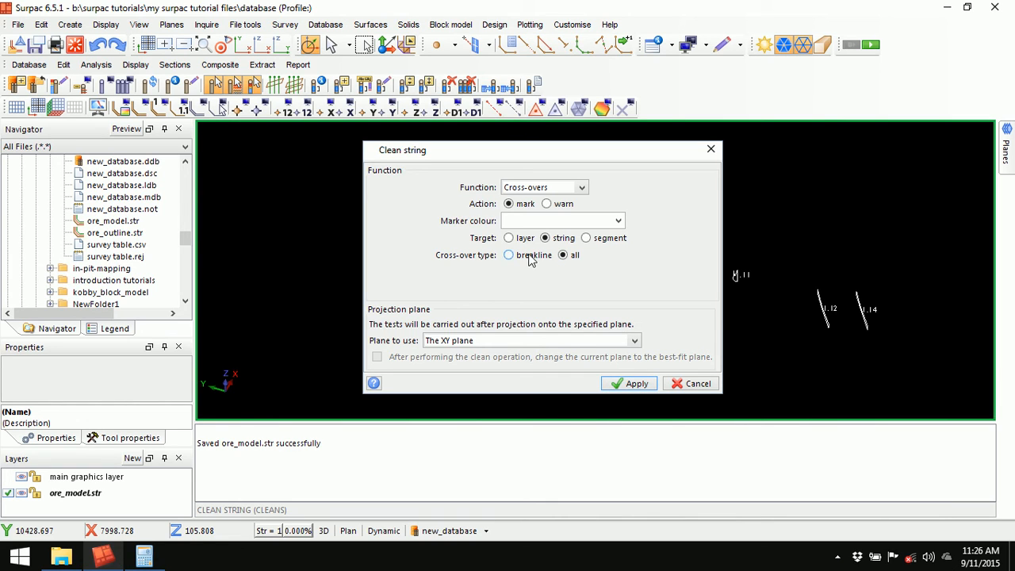
pyautogui.click(634, 385)
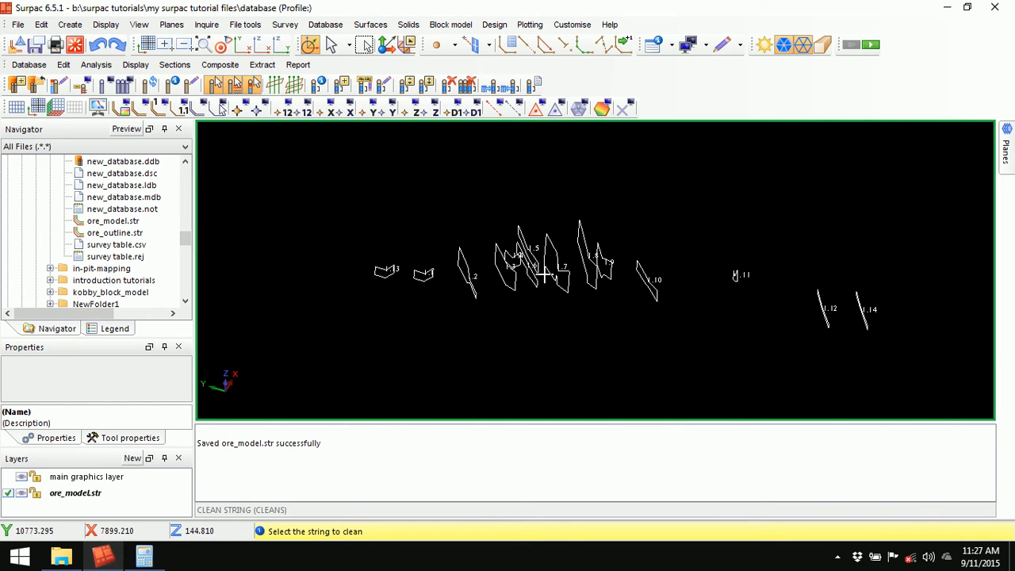
pyautogui.click(468, 275)
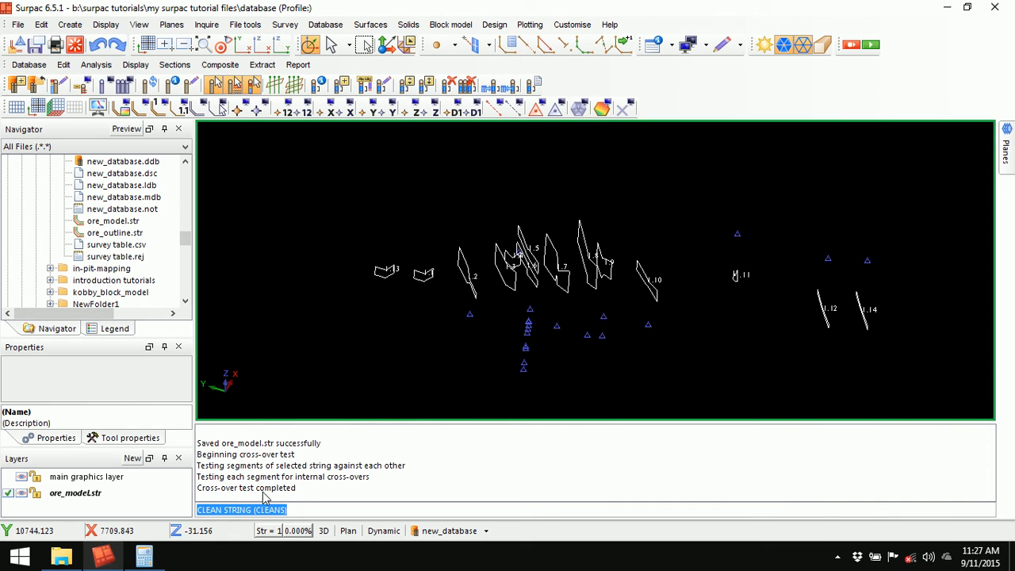
pyautogui.rightClick(502, 451)
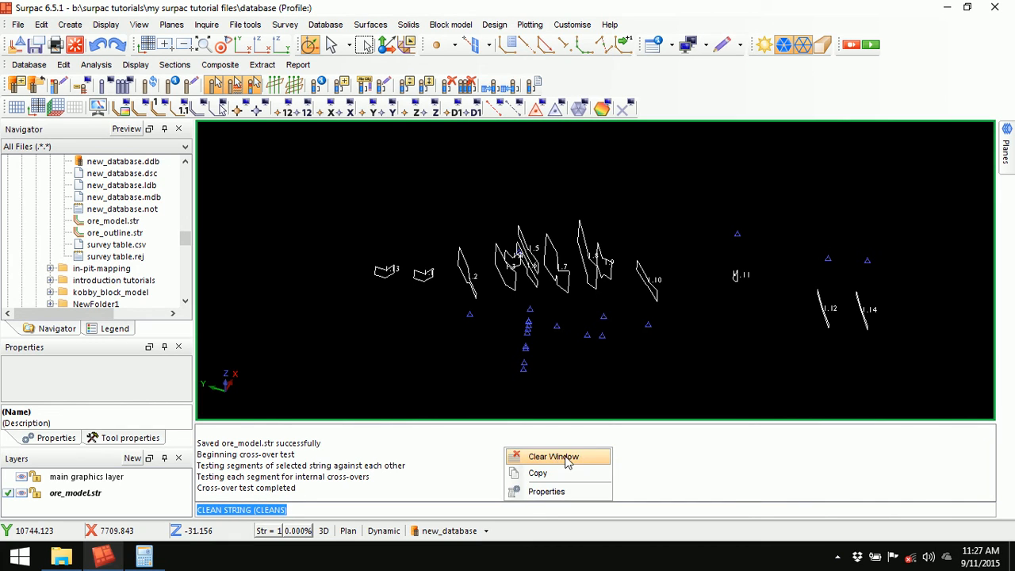
pyautogui.click(565, 457)
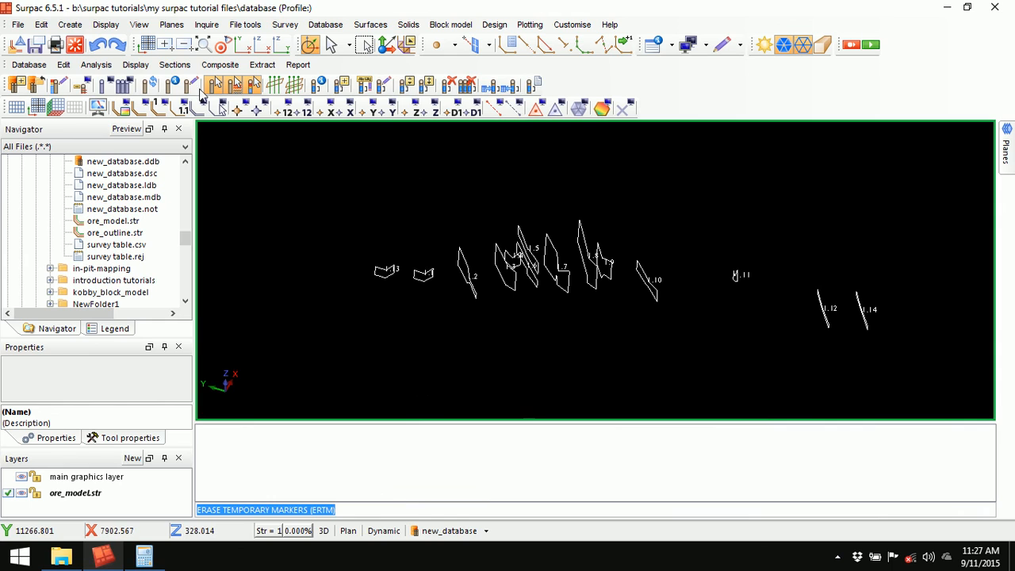
# Clean the ore string by removing duplicate points within trap distances of 0 to 0.2 in 3D space, and clear the message window
pyautogui.click(42, 26)
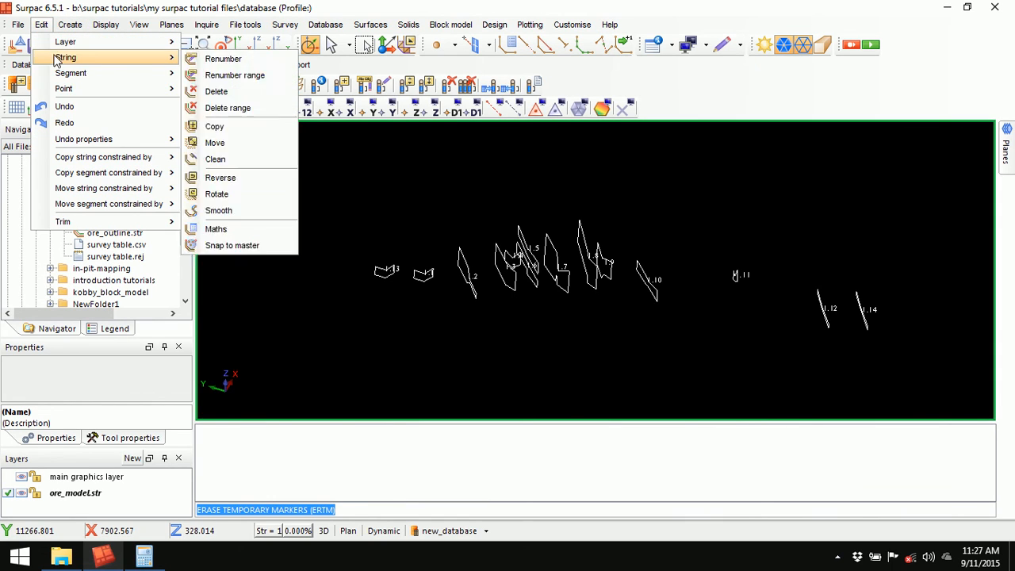
pyautogui.moveTo(155, 62)
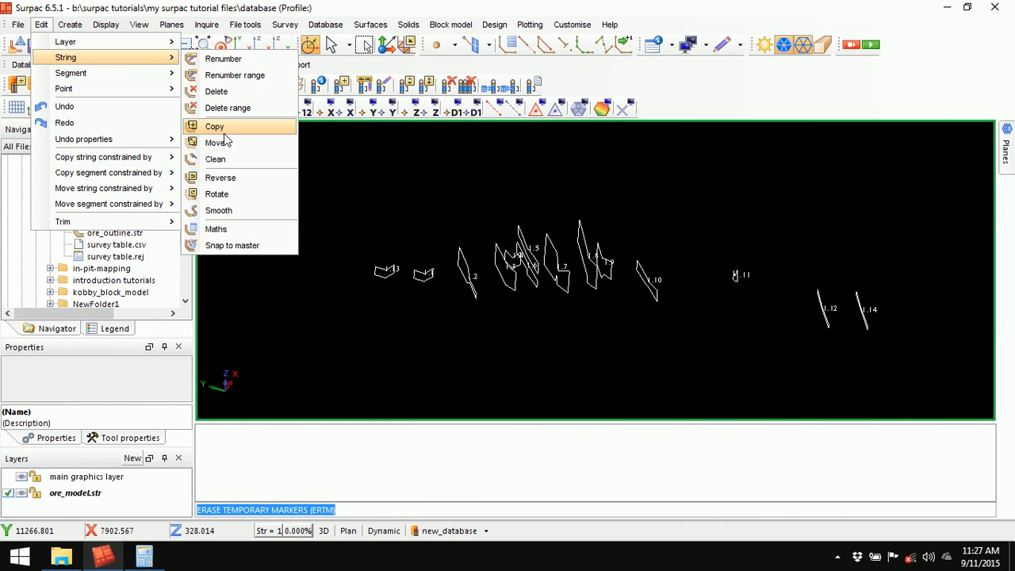
pyautogui.click(225, 159)
pyautogui.moveTo(543, 155); pyautogui.dragTo(469, 146)
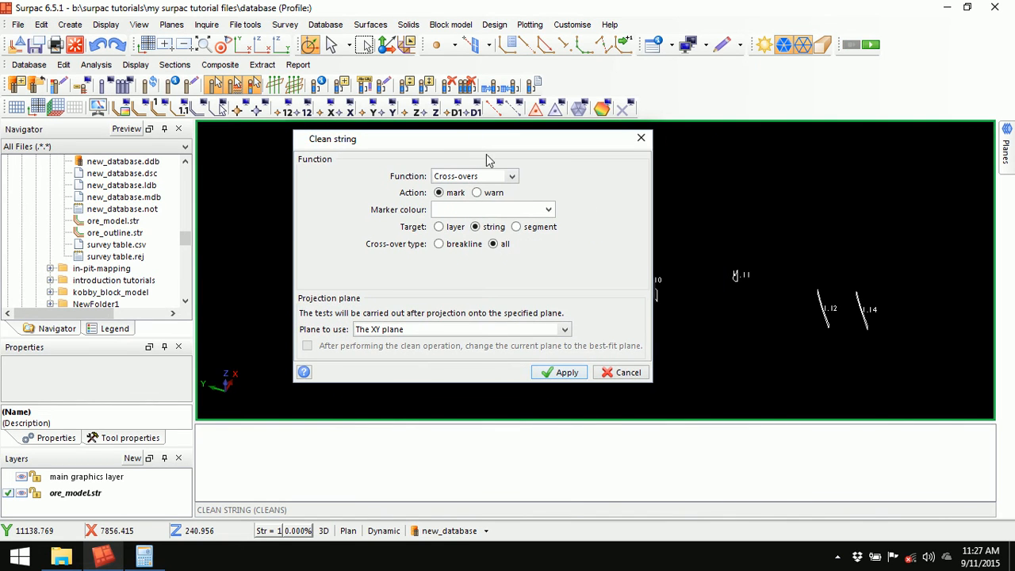
pyautogui.click(512, 177)
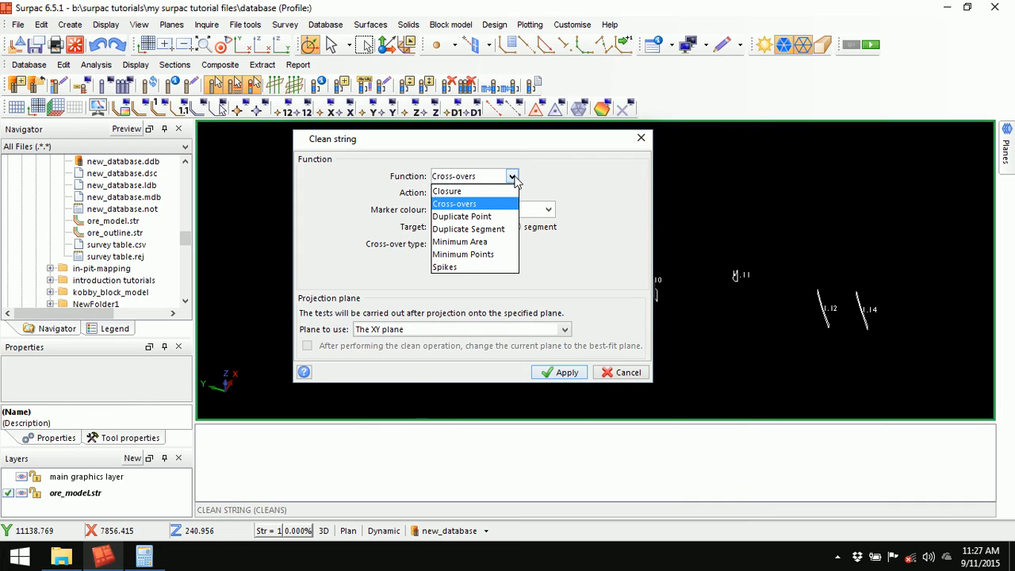
pyautogui.click(476, 217)
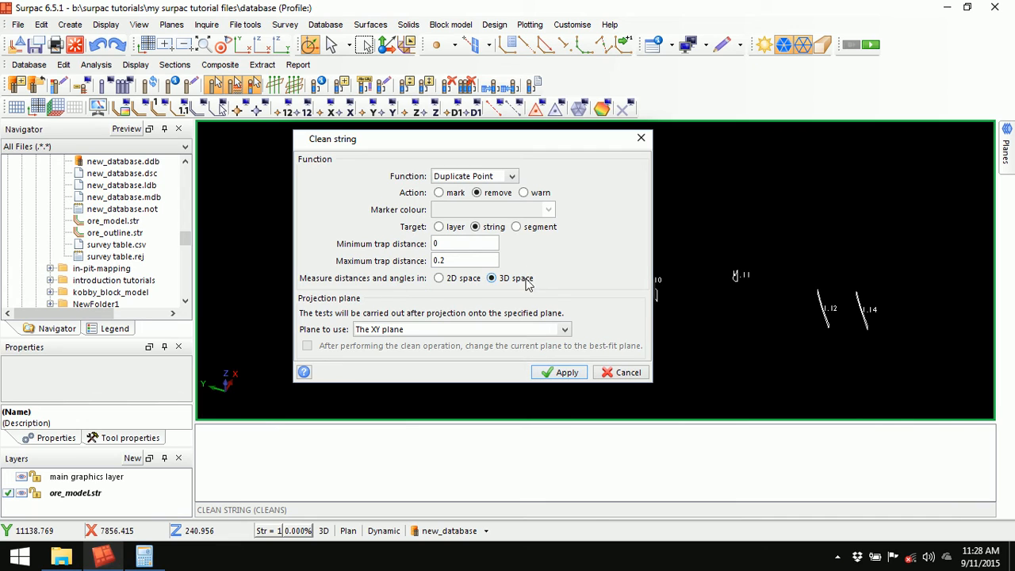
pyautogui.click(555, 370)
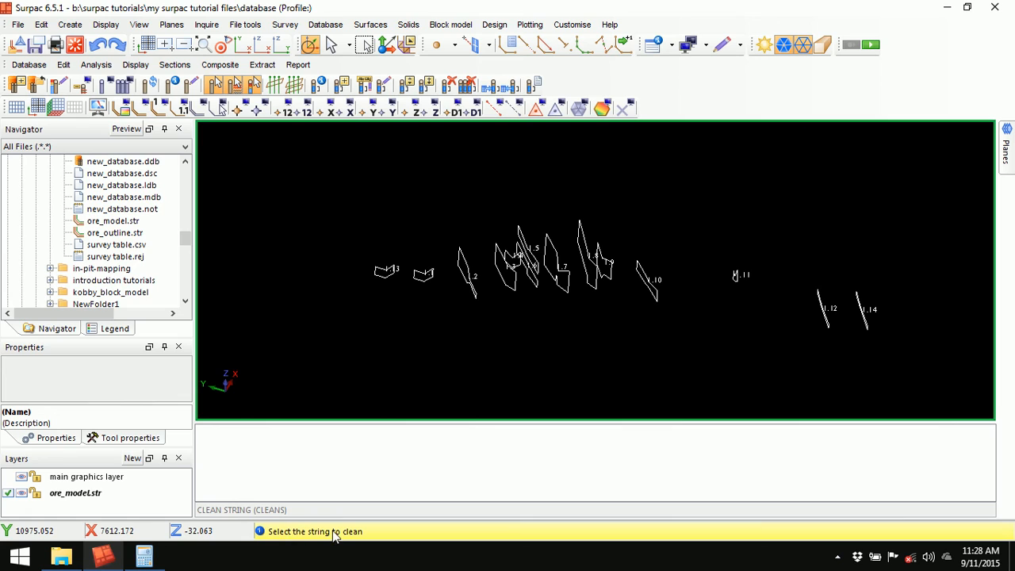
pyautogui.click(468, 264)
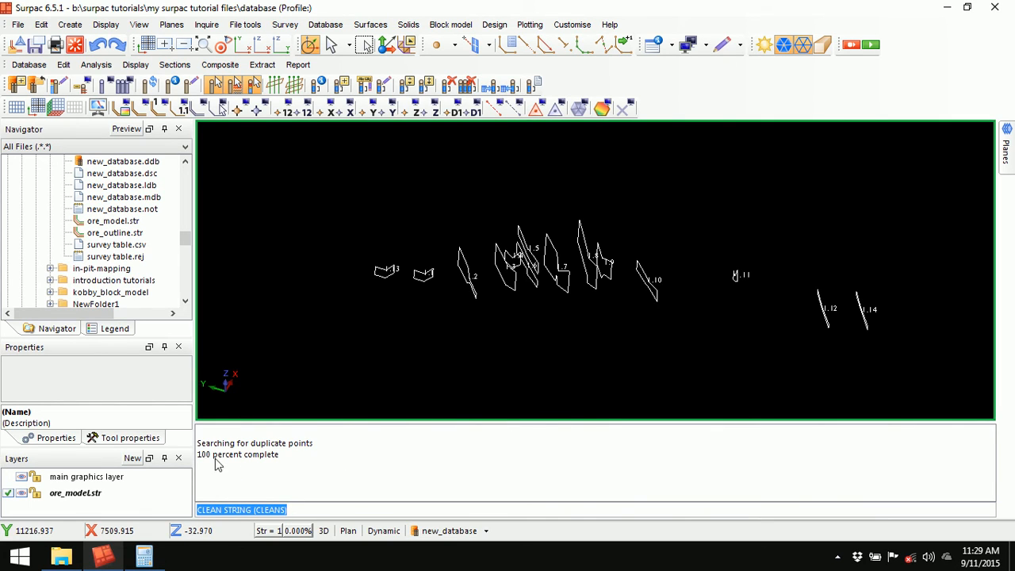
pyautogui.rightClick(514, 449)
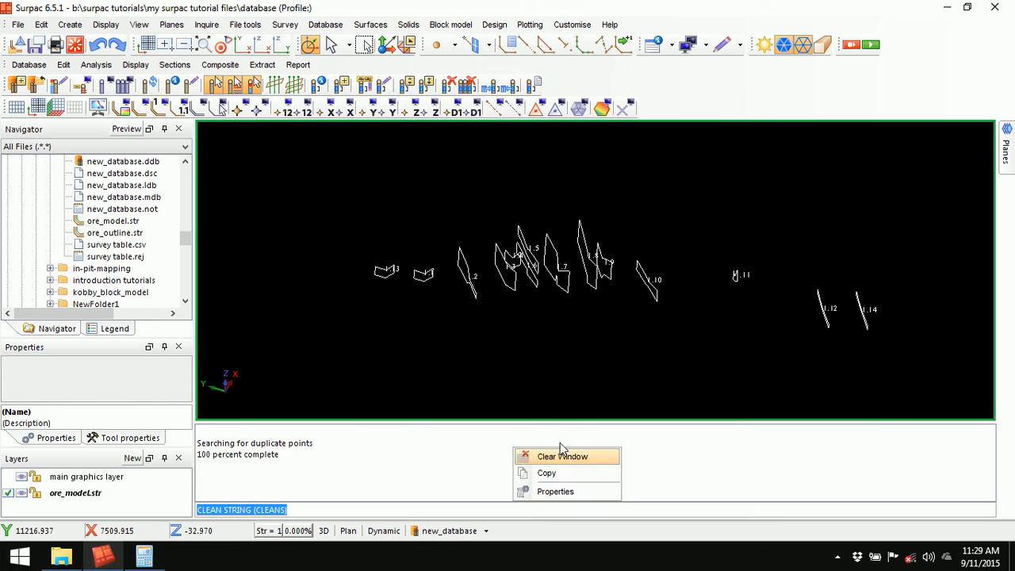
pyautogui.click(579, 455)
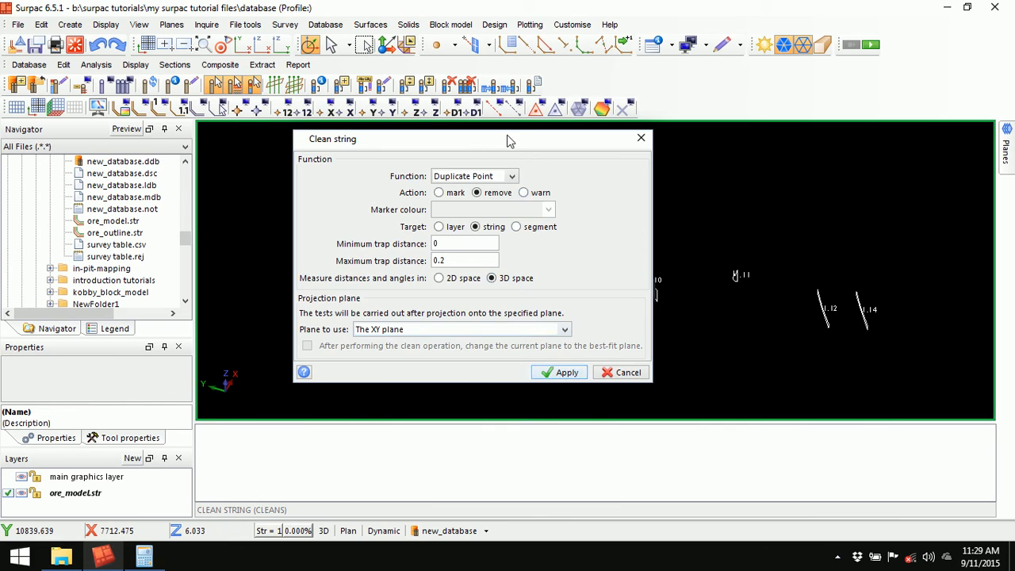
# Clean the ore string with the Spikes function set to remove at a 5.0 degree trap angle in 3D space, and clear the messages
pyautogui.click(514, 176)
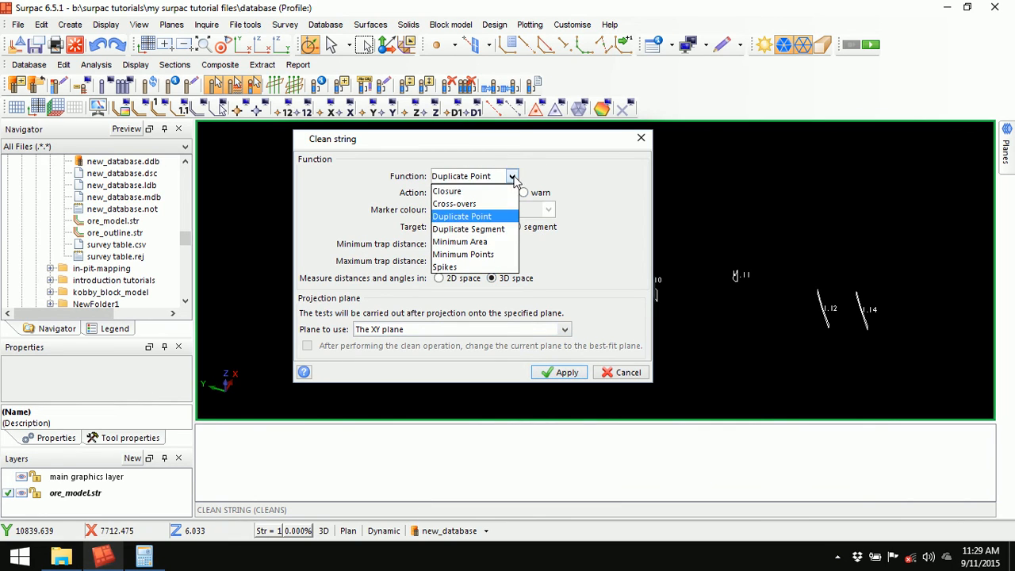
pyautogui.click(458, 270)
pyautogui.moveTo(447, 142); pyautogui.dragTo(509, 143)
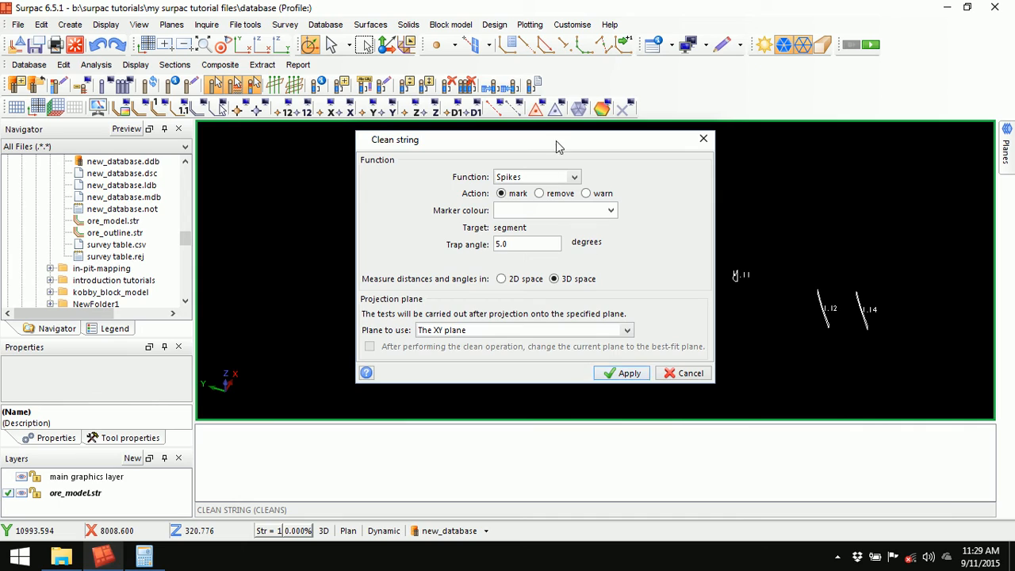
pyautogui.click(547, 193)
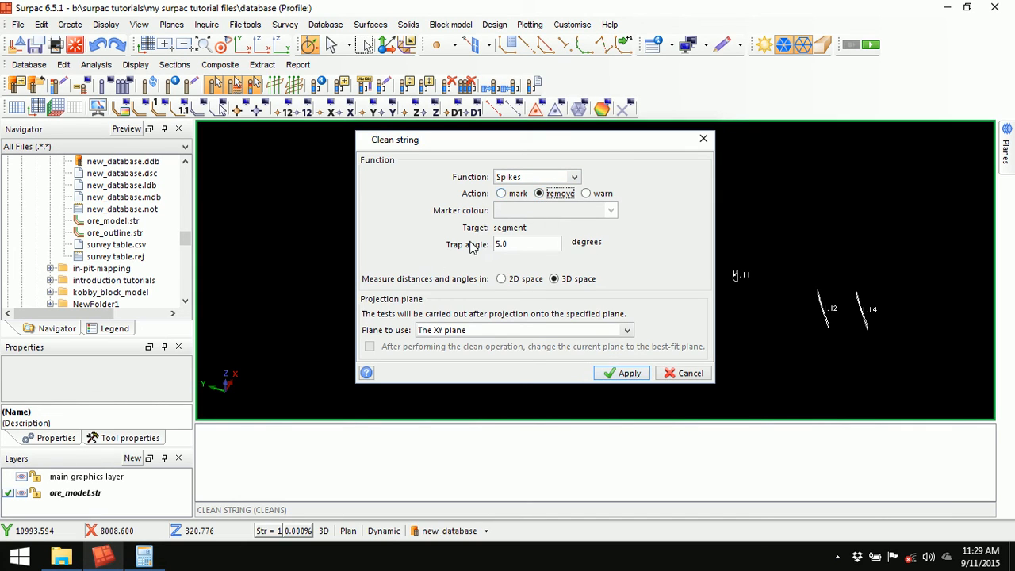
pyautogui.click(627, 374)
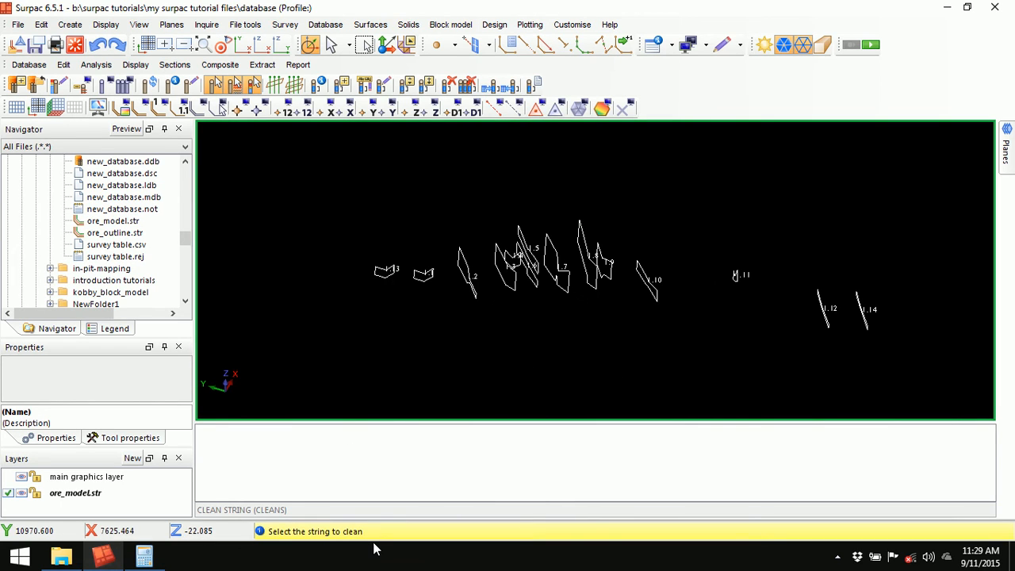
pyautogui.click(657, 283)
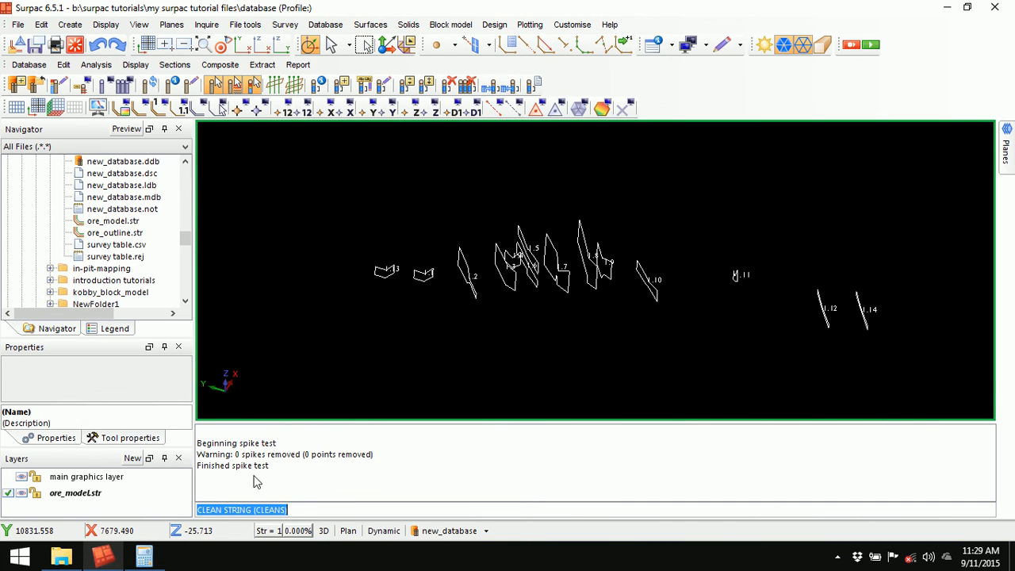
pyautogui.rightClick(463, 450)
pyautogui.click(517, 460)
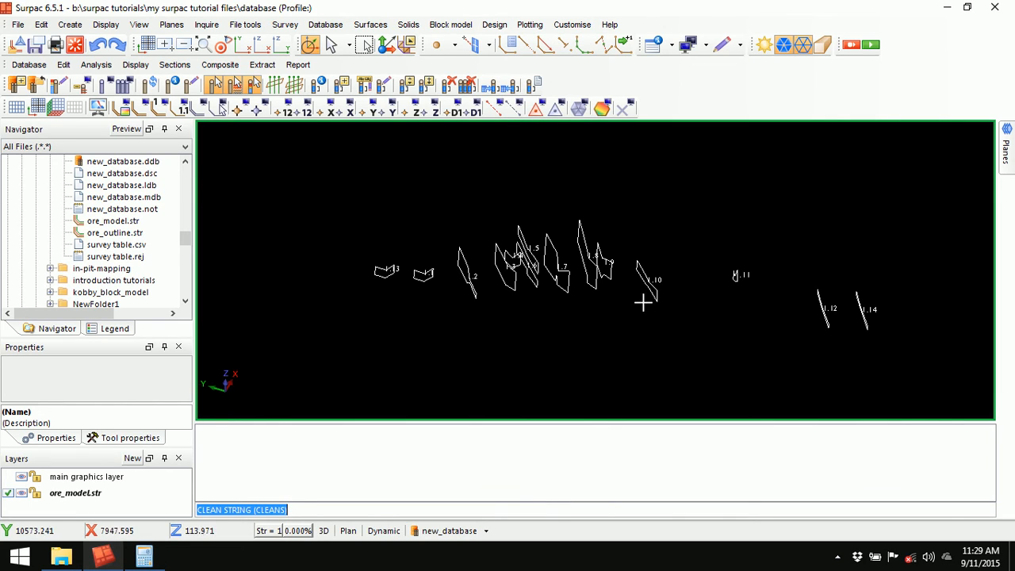
# Save the cleaned layer as the text-format string file ore_model.str, overwriting the existing file
pyautogui.moveTo(616, 313); pyautogui.dragTo(624, 307)
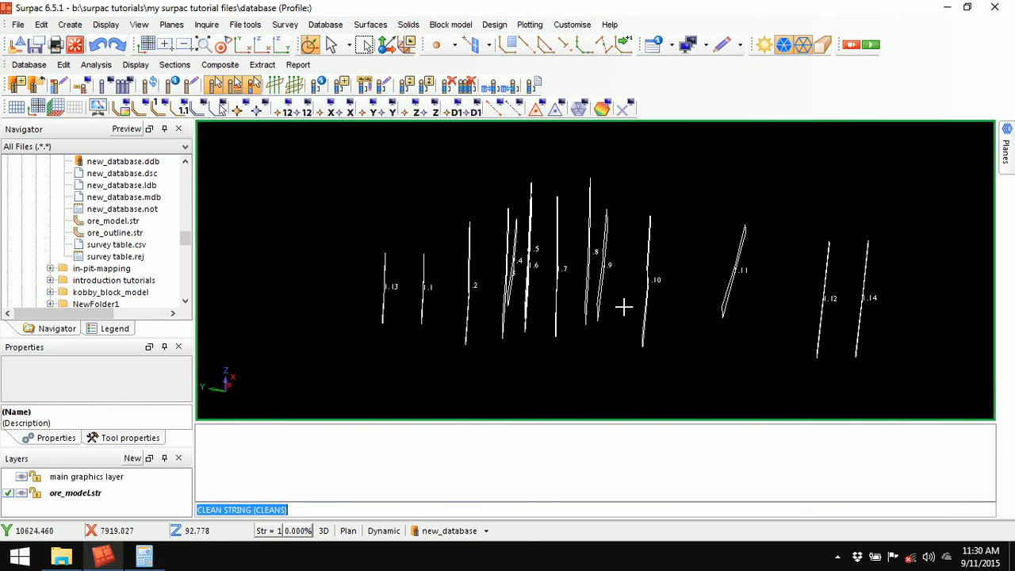
pyautogui.scroll(-2, 625, 307)
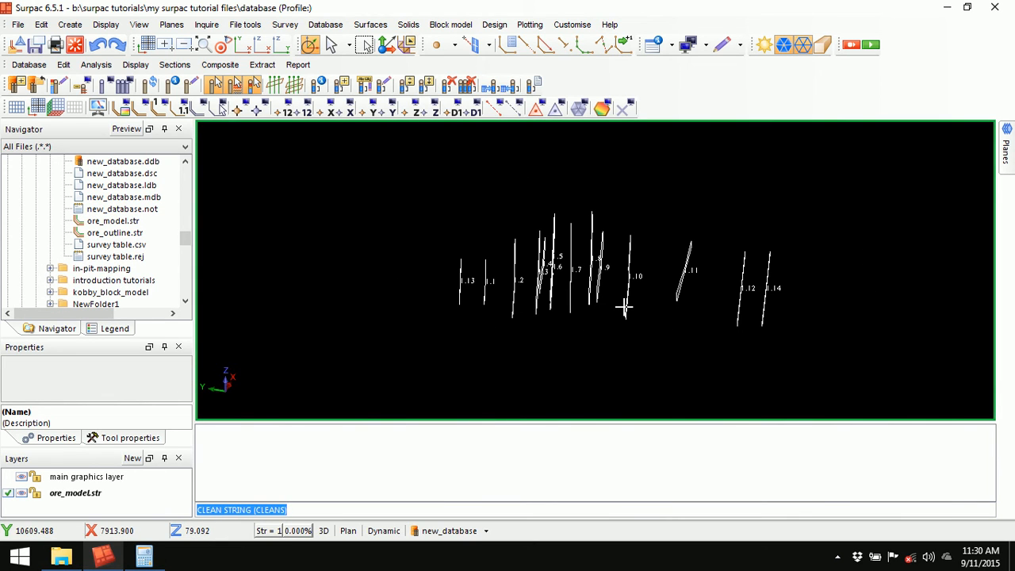
pyautogui.moveTo(601, 319); pyautogui.dragTo(600, 320)
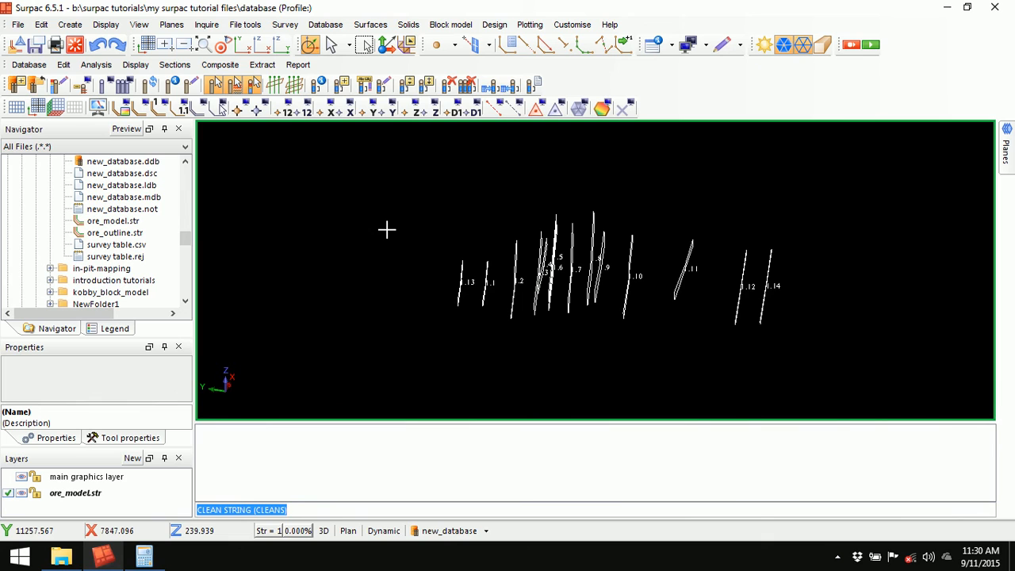
pyautogui.click(36, 45)
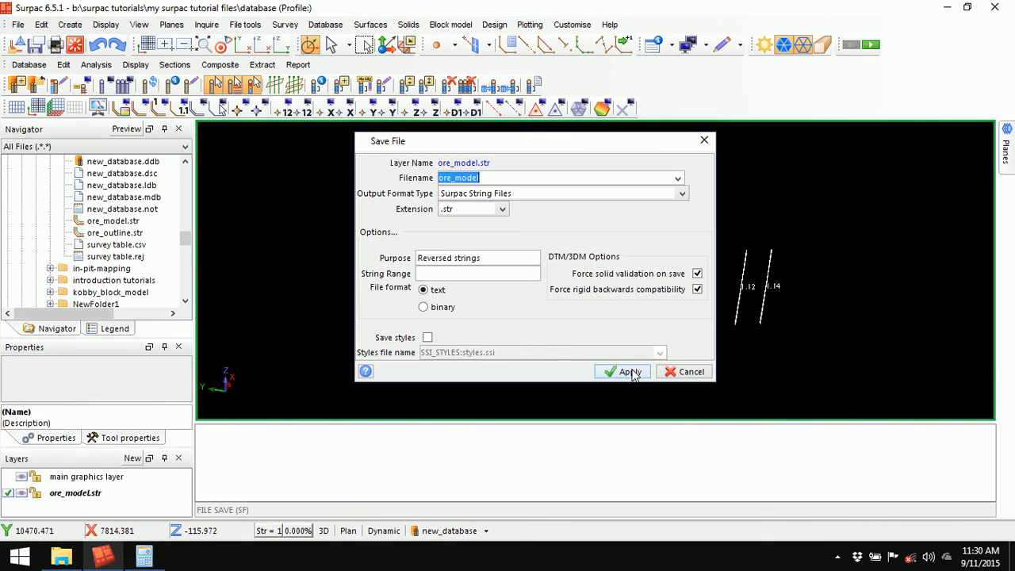
pyautogui.click(632, 374)
pyautogui.click(603, 297)
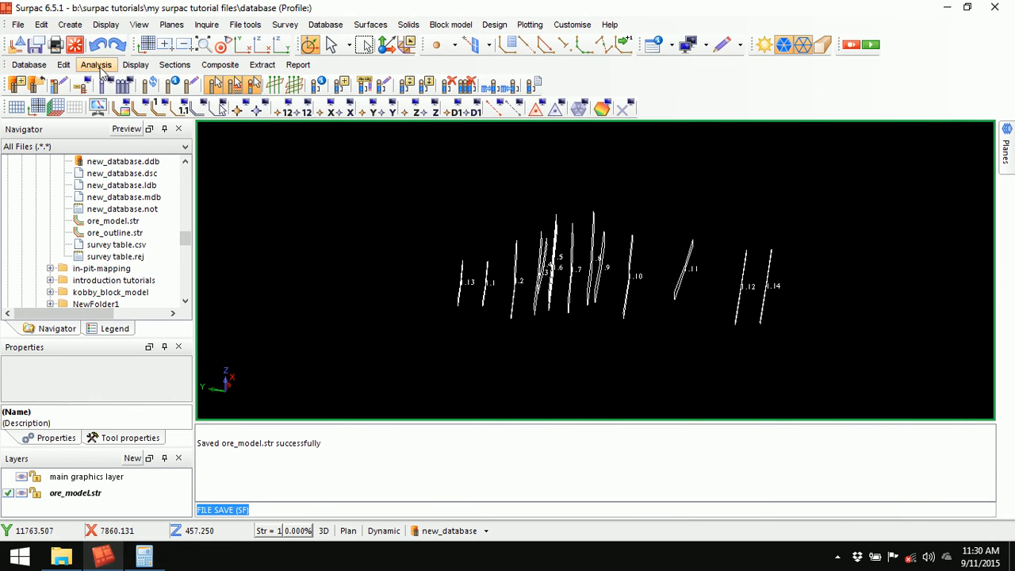
# Reset the graphics and reload ore_model.str into the view, and clear the message window
pyautogui.click(74, 44)
pyautogui.moveTo(113, 220); pyautogui.dragTo(462, 237)
pyautogui.moveTo(523, 301); pyautogui.dragTo(606, 284)
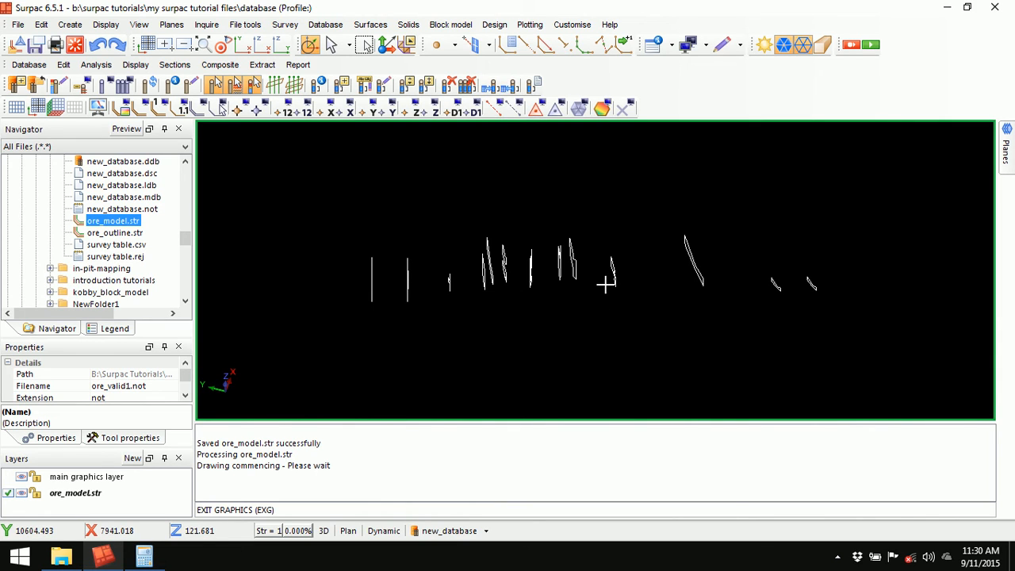
pyautogui.rightClick(482, 450)
pyautogui.click(541, 460)
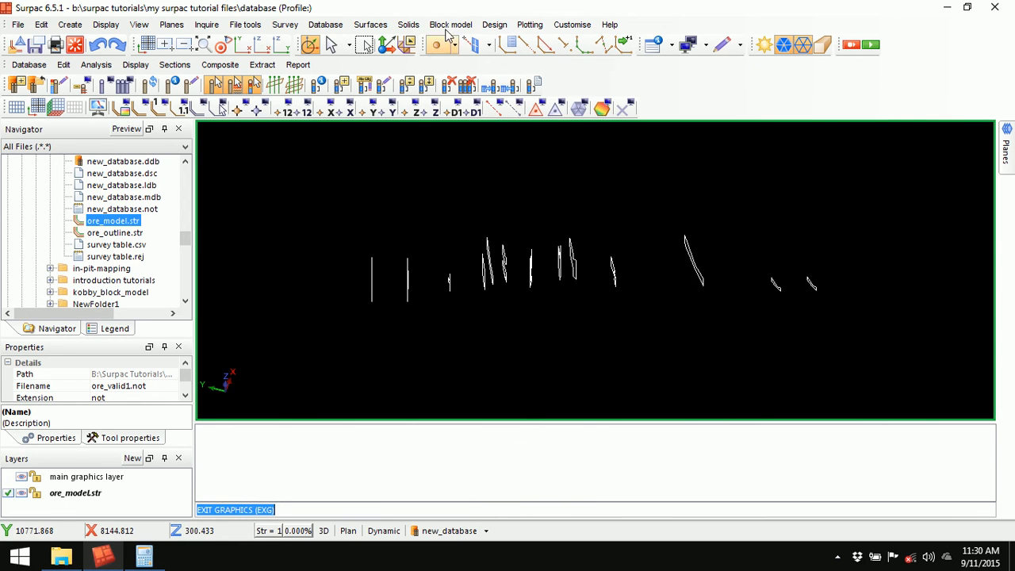
# Triangulate between the two outlines at the high-Y end of the ore model, using trisolation 1
pyautogui.click(409, 24)
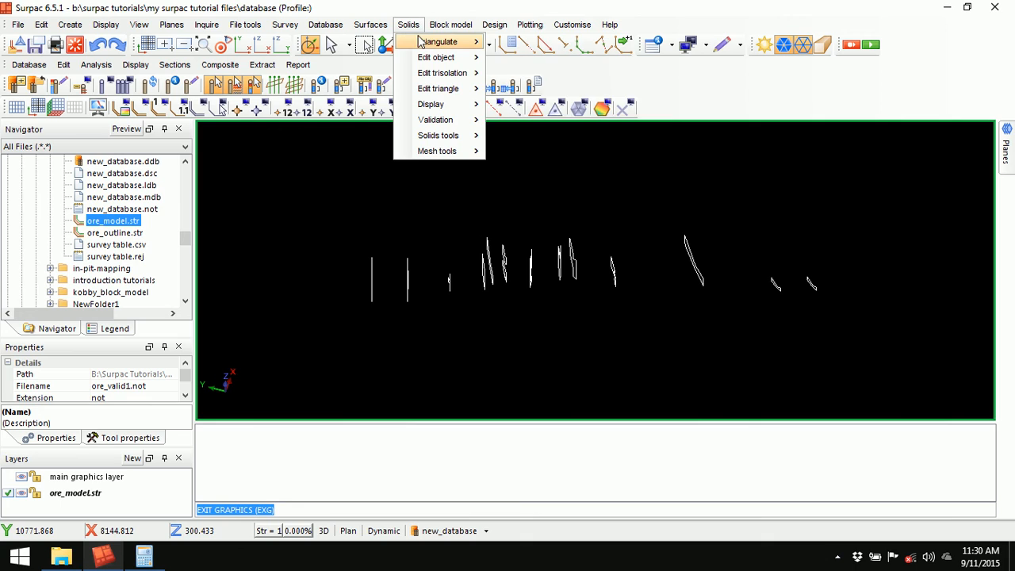
pyautogui.moveTo(434, 42)
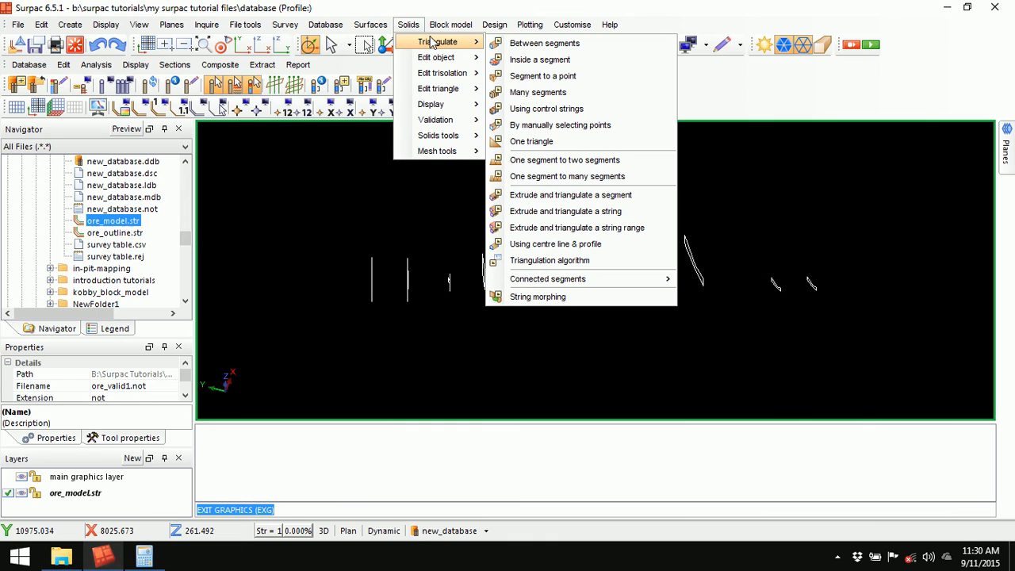
pyautogui.click(568, 45)
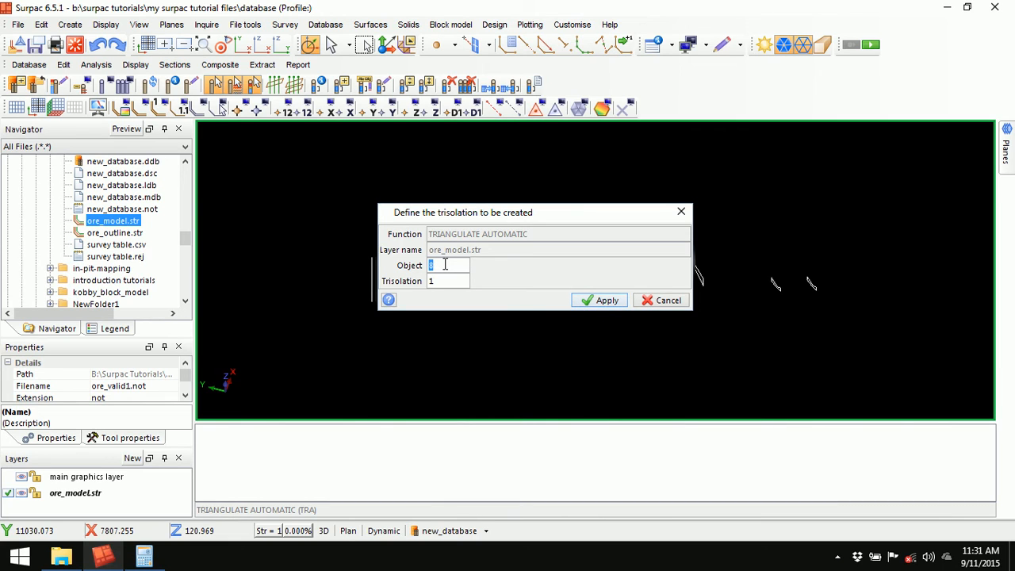
pyautogui.click(604, 301)
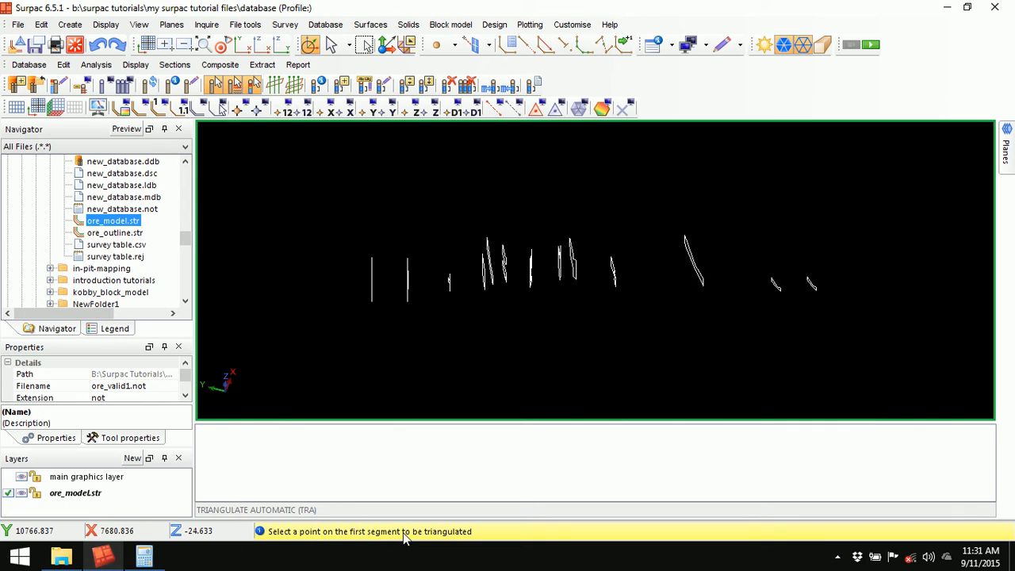
pyautogui.click(370, 275)
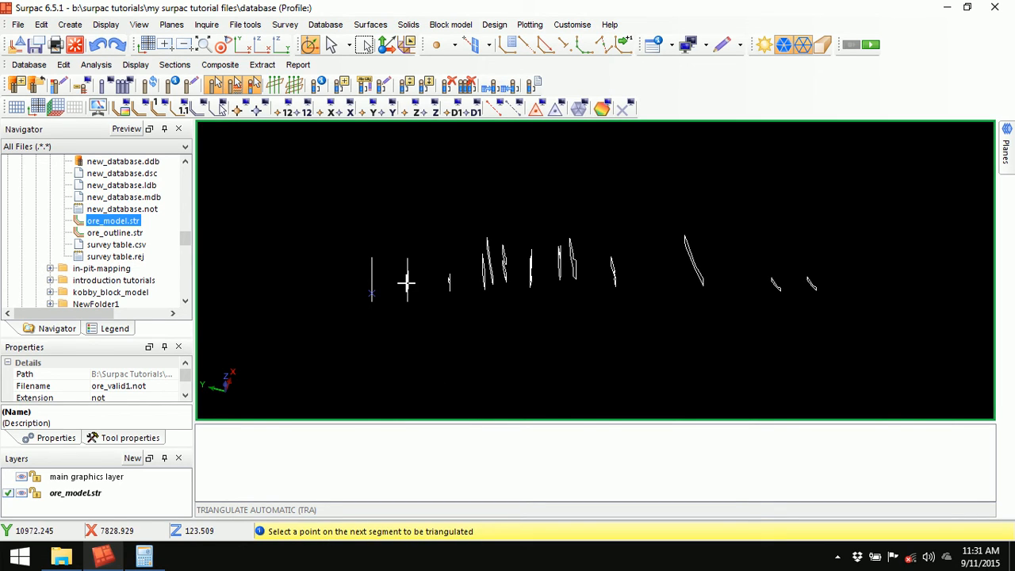
pyautogui.click(408, 281)
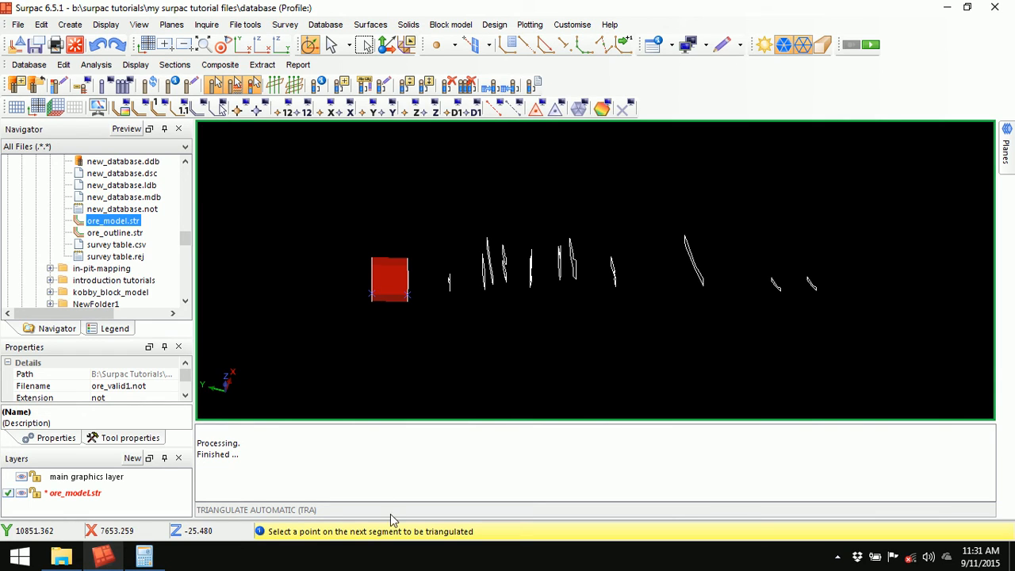
pyautogui.press('Escape')
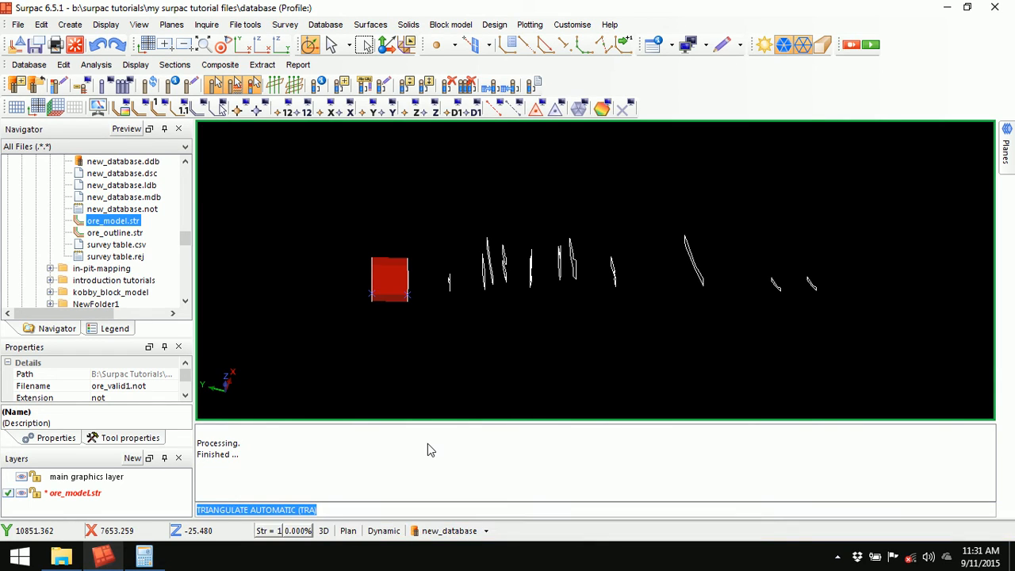
# Extend the solid by triangulating between segments from the second outline through the third and fourth to the fifth, using trisolation 1
pyautogui.moveTo(565, 280); pyautogui.dragTo(533, 299)
pyautogui.click(350, 510)
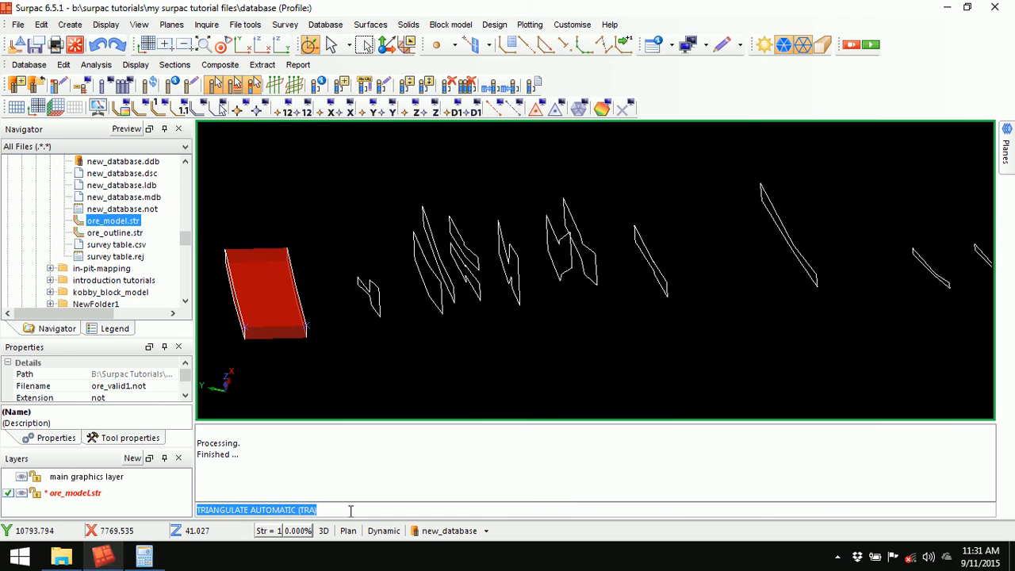
pyautogui.press('Return')
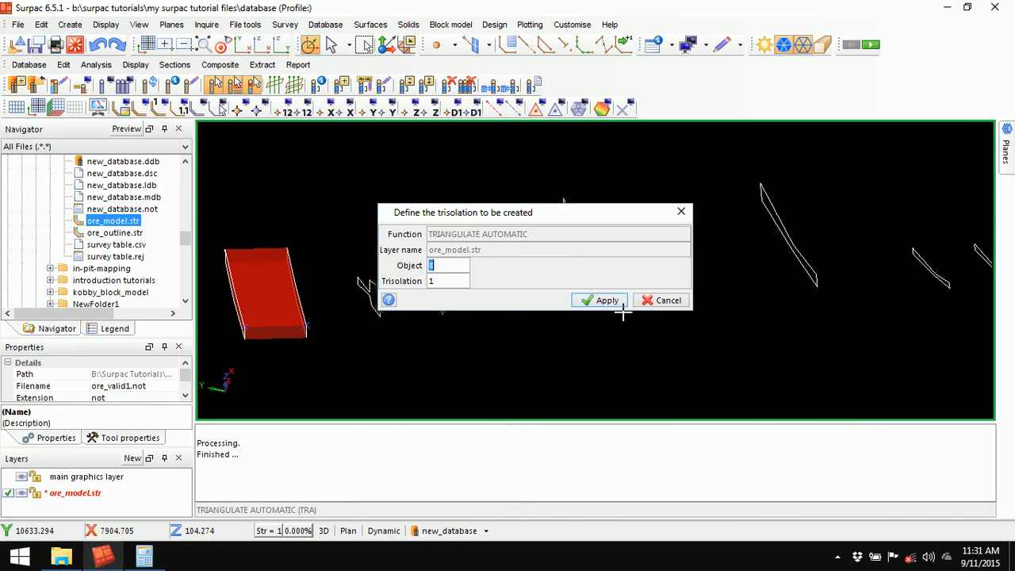
pyautogui.click(607, 301)
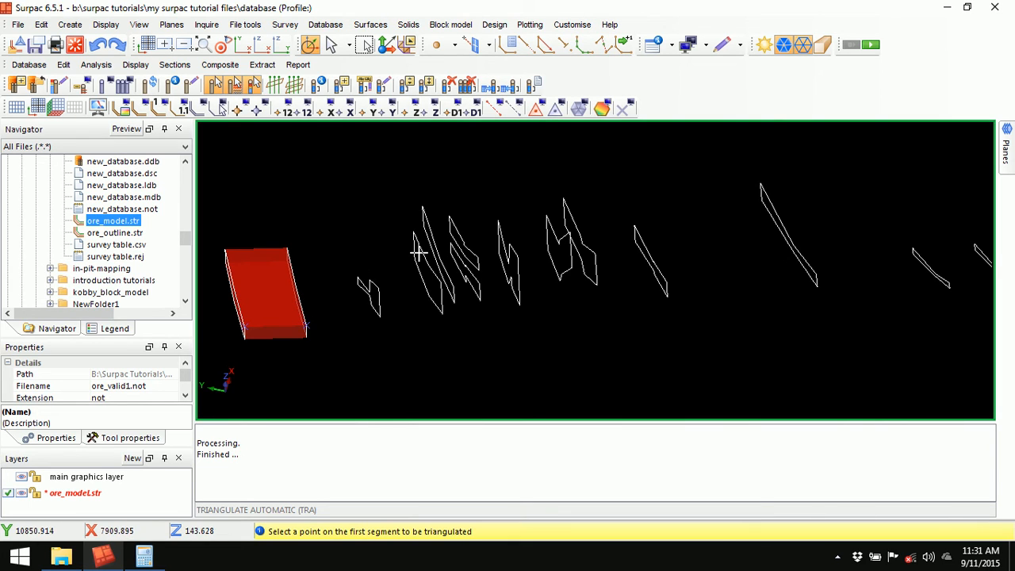
pyautogui.click(306, 304)
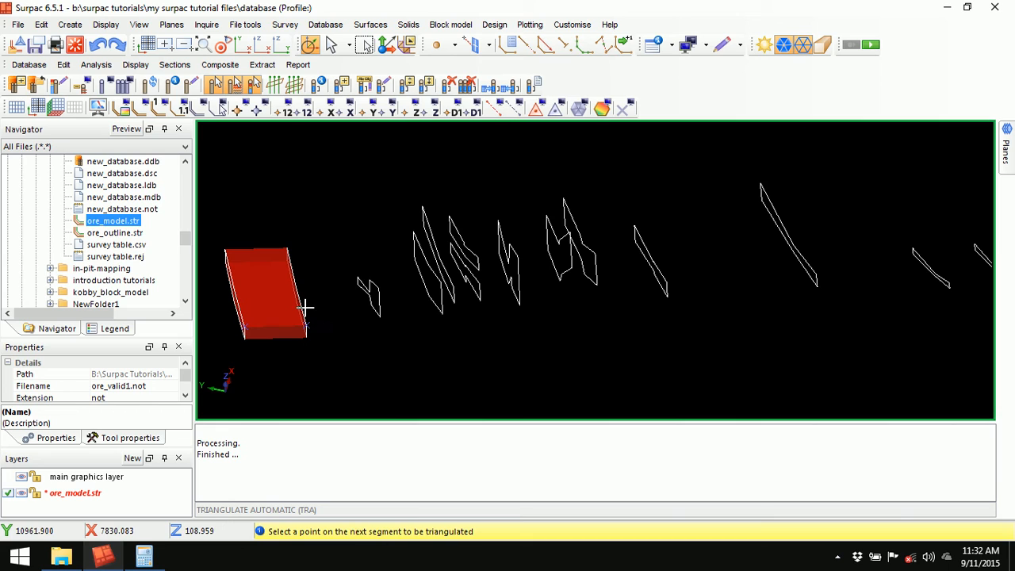
pyautogui.click(378, 298)
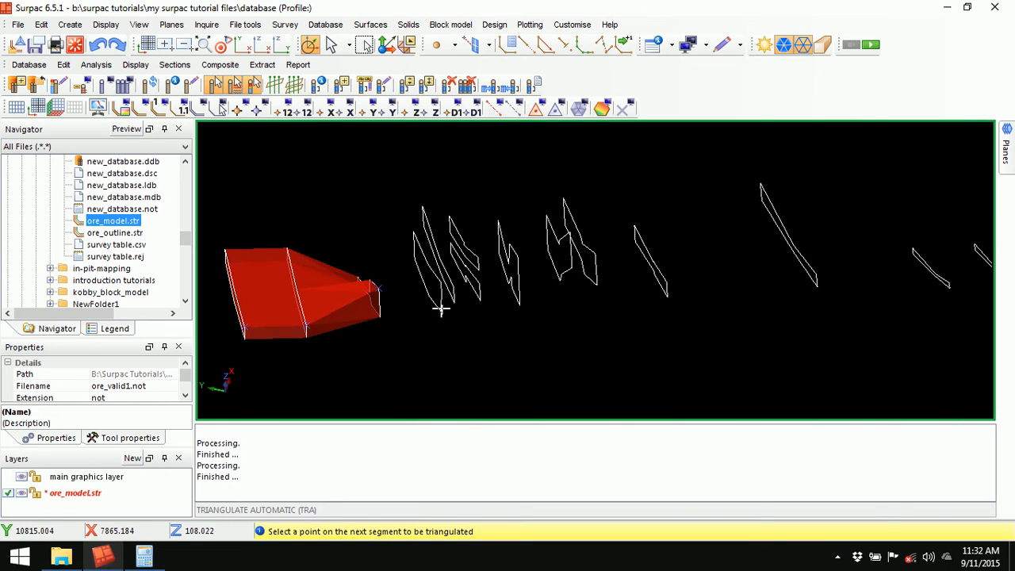
pyautogui.click(437, 306)
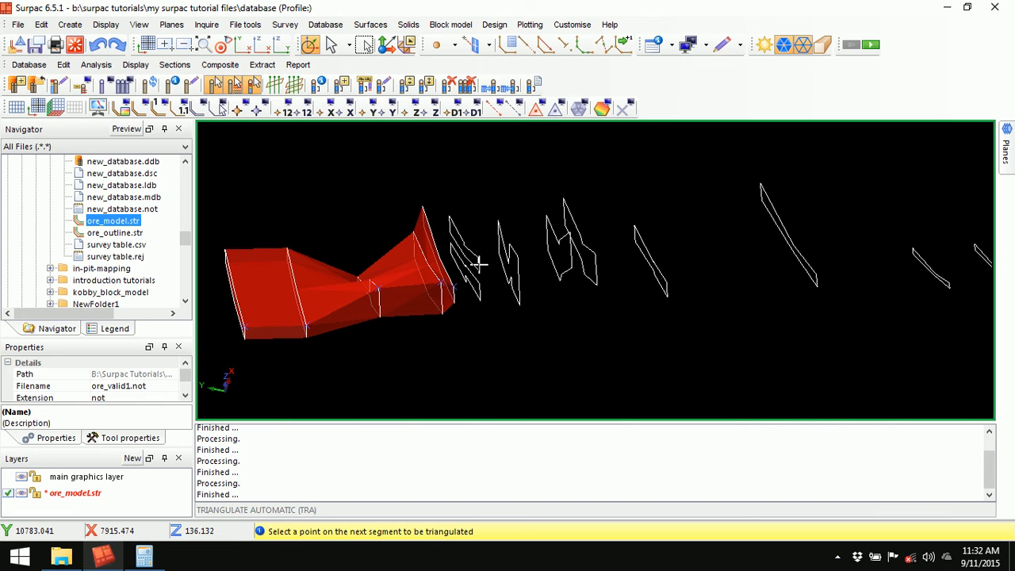
pyautogui.press('Escape')
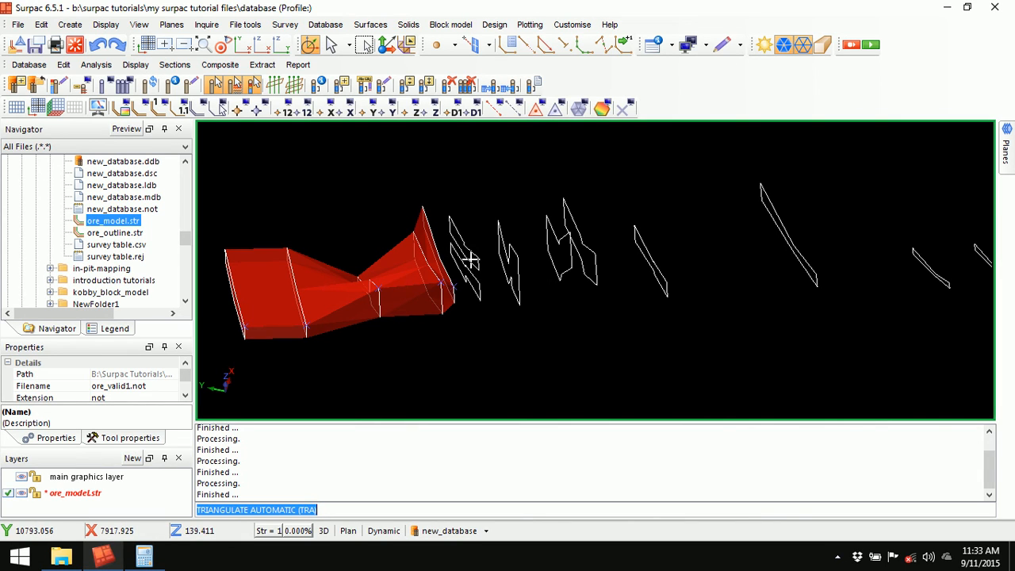
# Triangulate the fifth outline to the adjacent pair of outlines with an unsplit parent and bifurcation points in string 32000, and clear the messages
pyautogui.click(410, 26)
pyautogui.moveTo(421, 47)
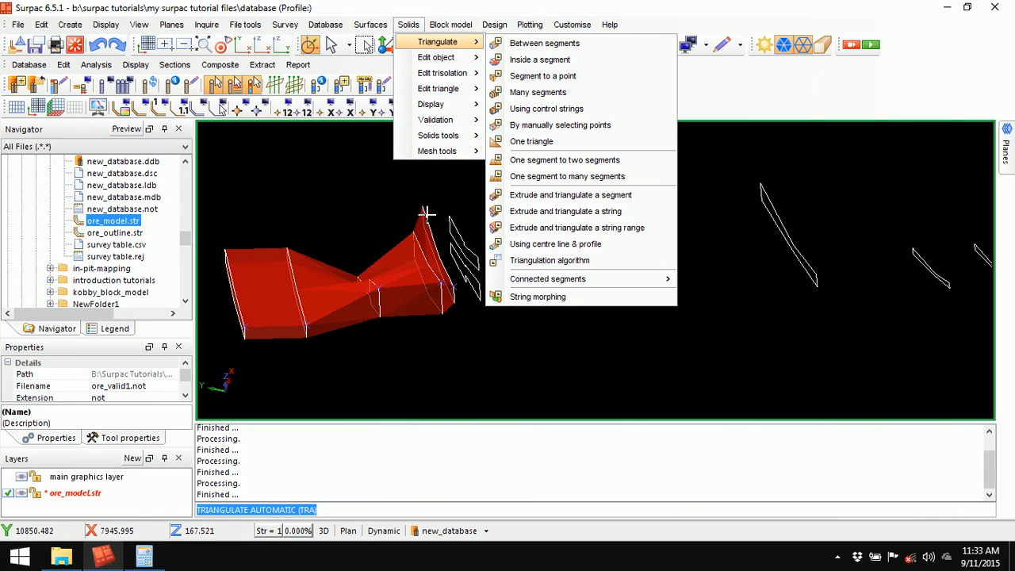
pyautogui.click(591, 162)
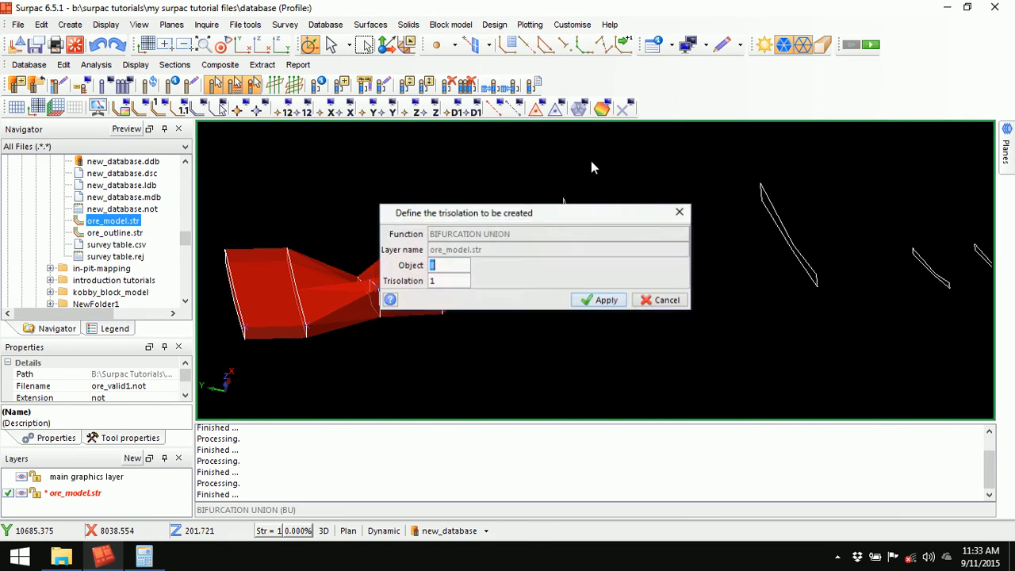
pyautogui.moveTo(586, 211); pyautogui.dragTo(664, 312)
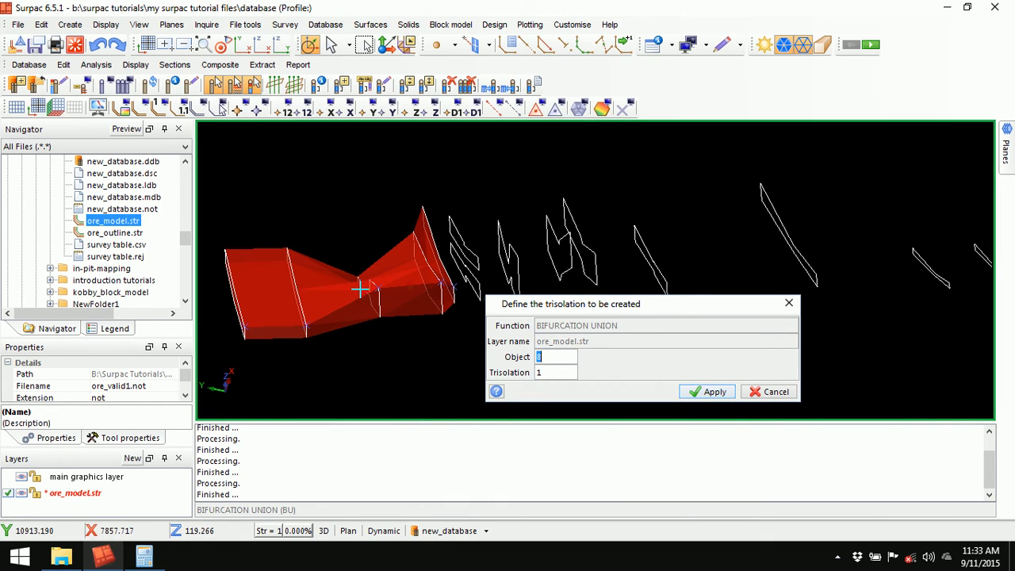
pyautogui.click(714, 391)
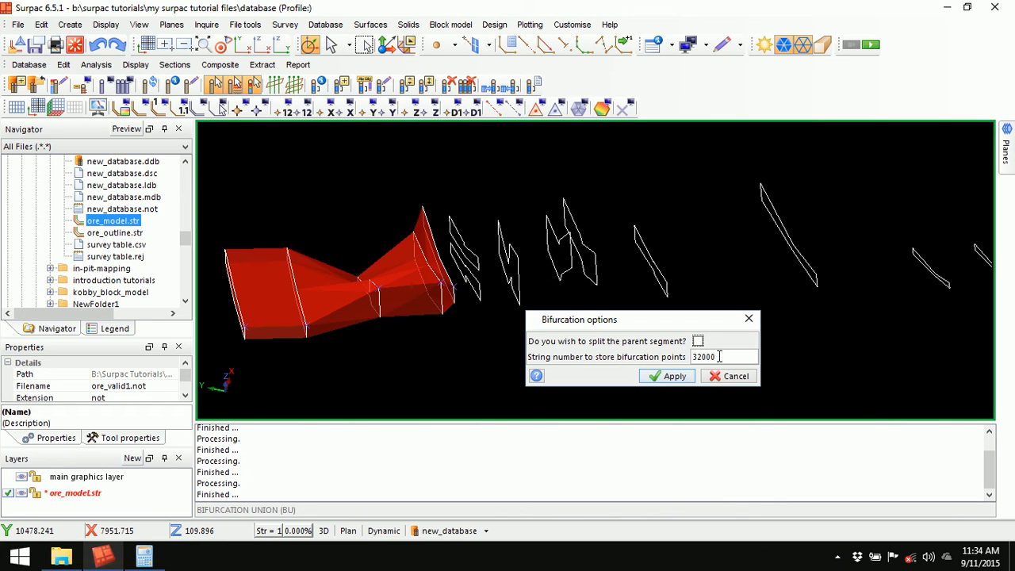
pyautogui.click(659, 376)
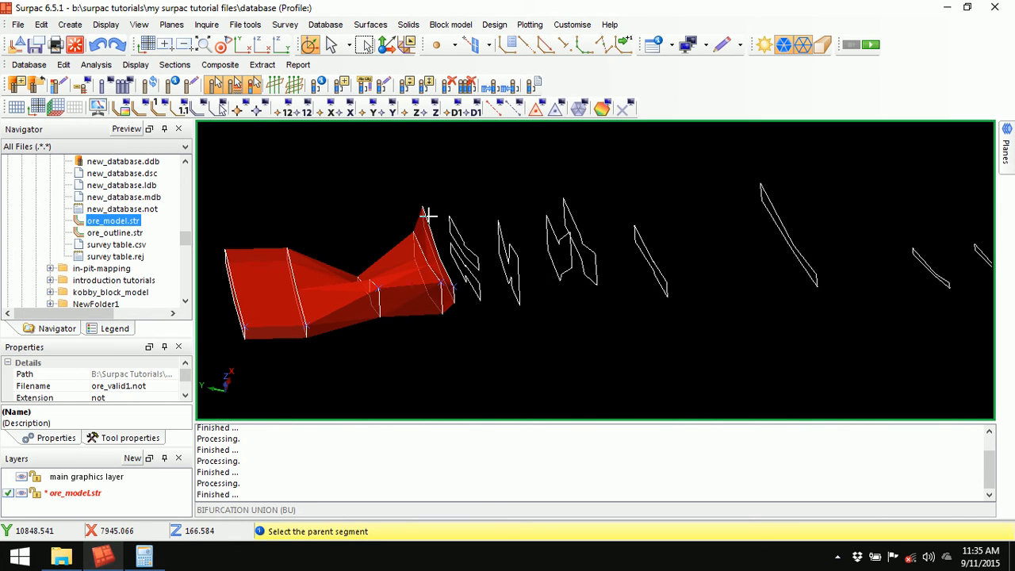
pyautogui.click(426, 214)
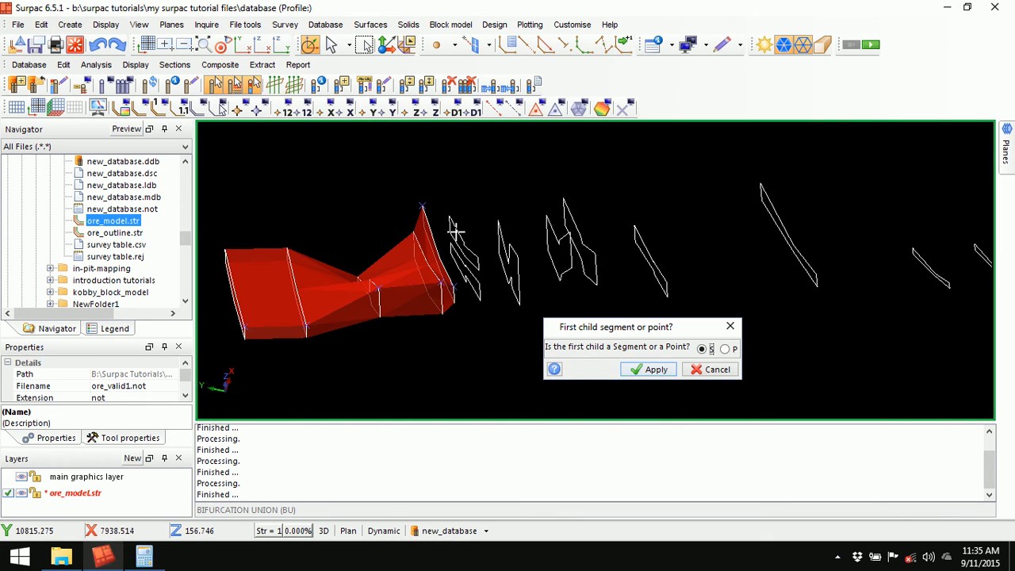
pyautogui.click(648, 371)
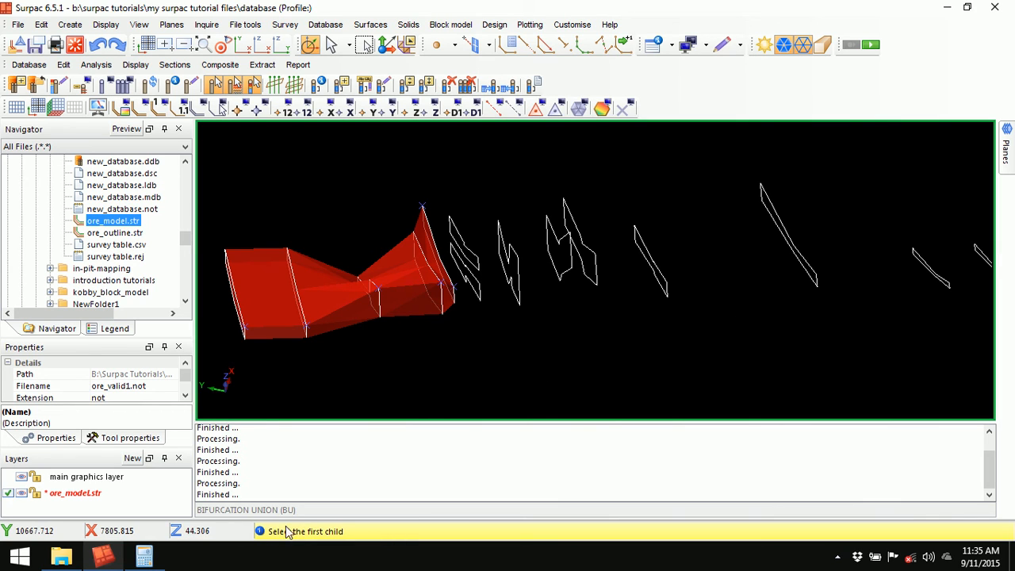
pyautogui.click(450, 217)
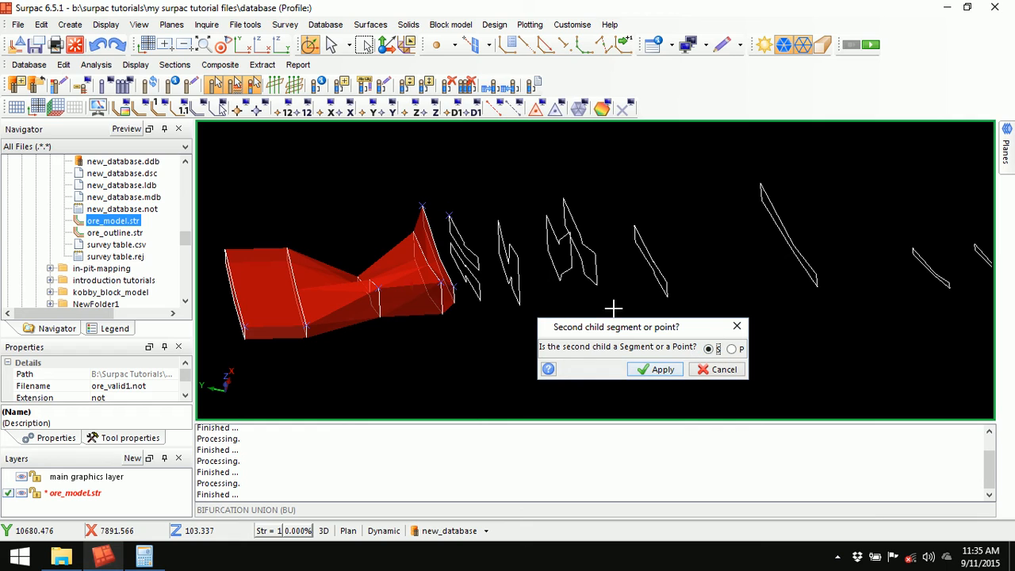
pyautogui.click(658, 369)
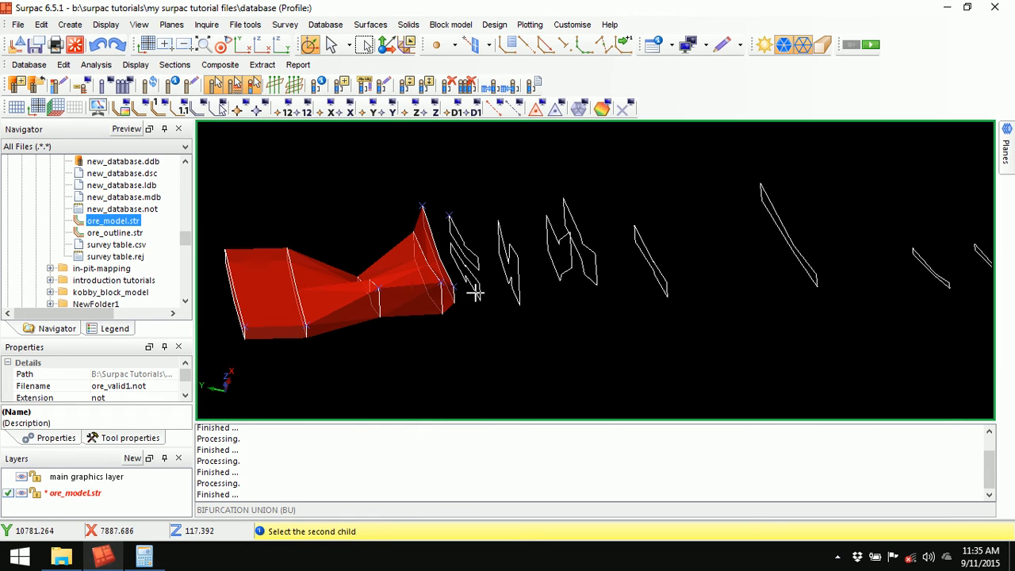
pyautogui.click(479, 284)
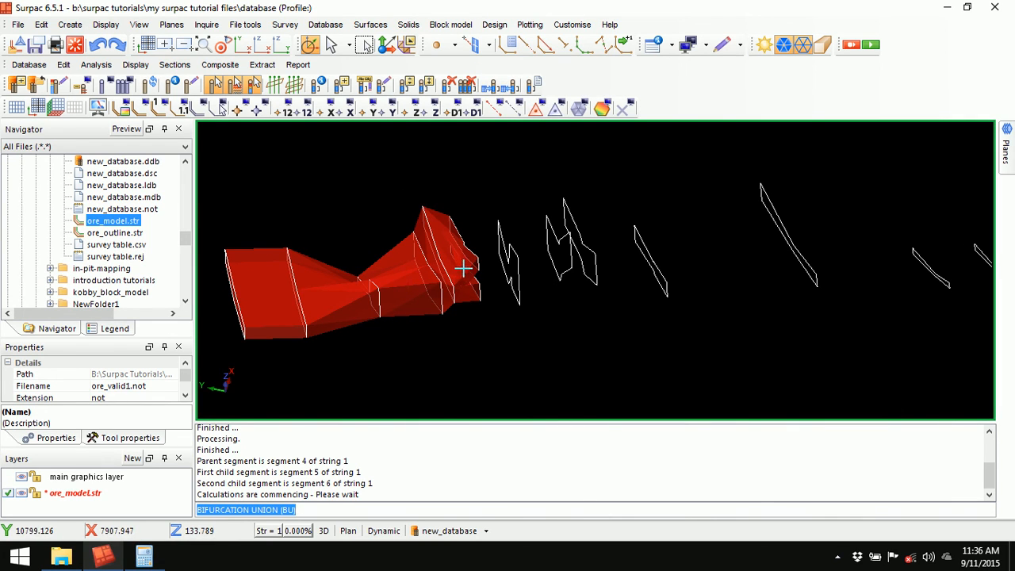
pyautogui.rightClick(493, 457)
pyautogui.click(533, 464)
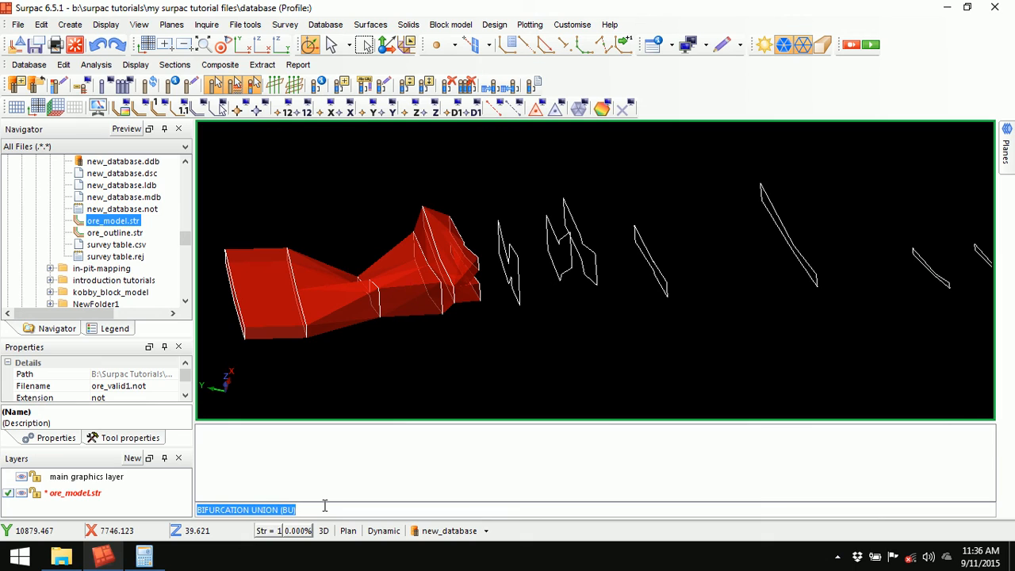
# Triangulate the next single outline as unsplit parent back to the same pair of child segments, with bifurcation string 32000, and clear the messages
pyautogui.press('Return')
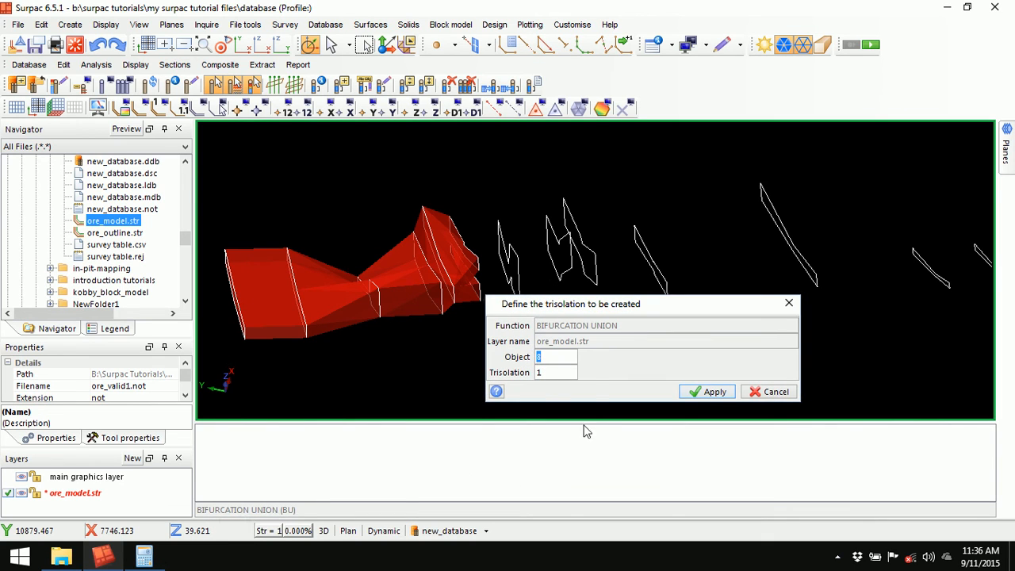
pyautogui.click(705, 391)
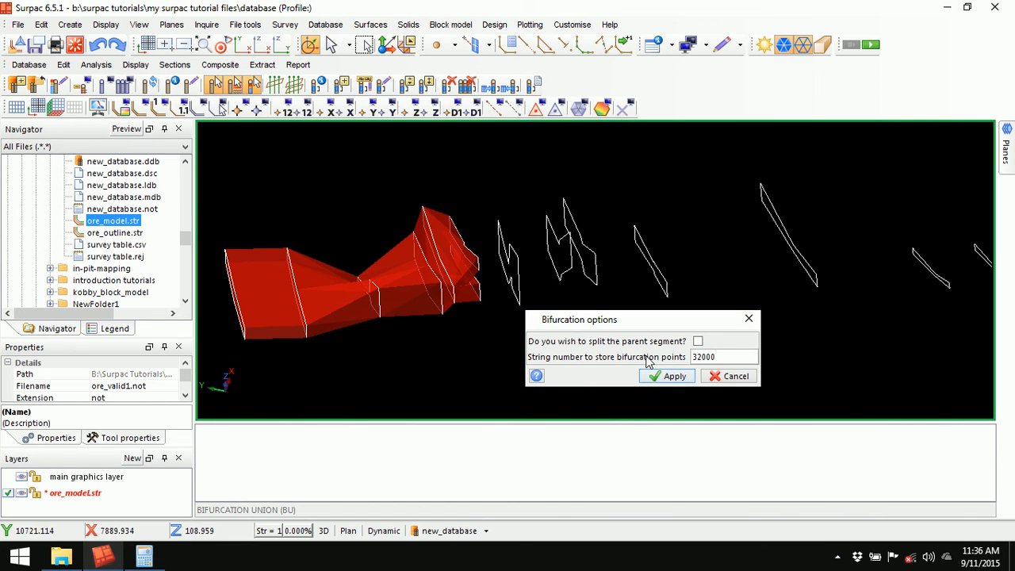
pyautogui.click(666, 377)
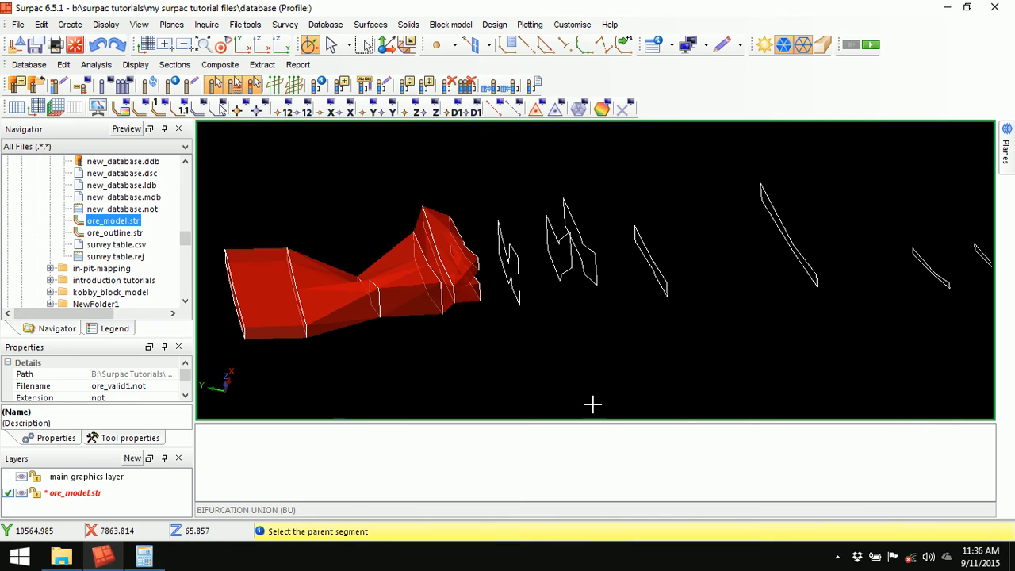
pyautogui.click(513, 249)
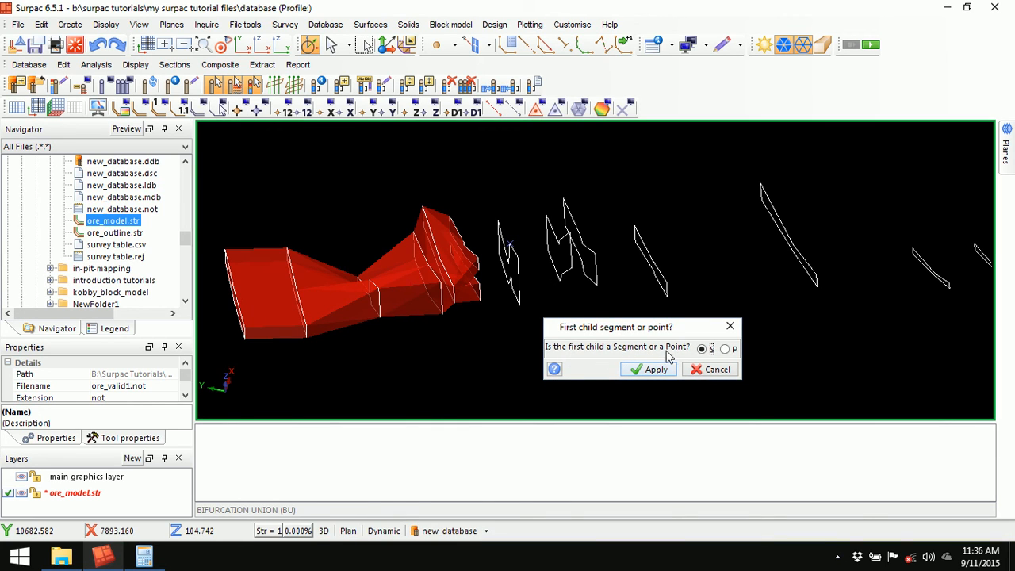
pyautogui.click(655, 371)
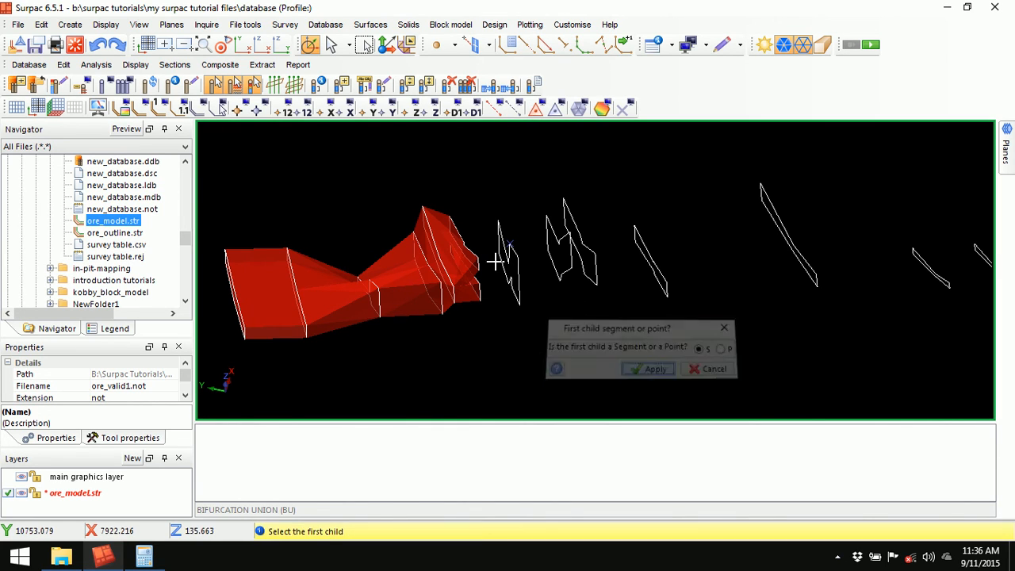
pyautogui.click(474, 251)
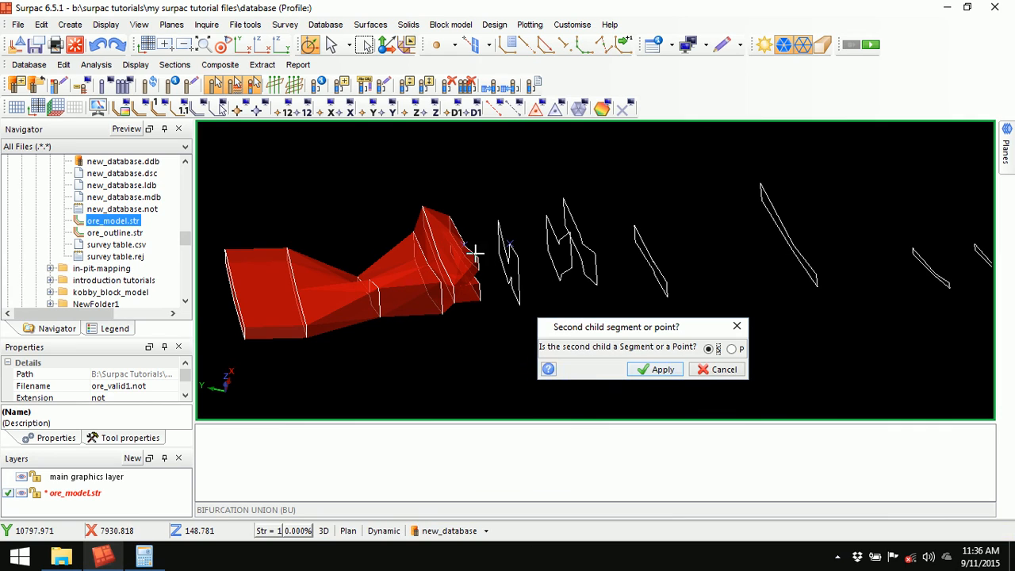
pyautogui.click(660, 370)
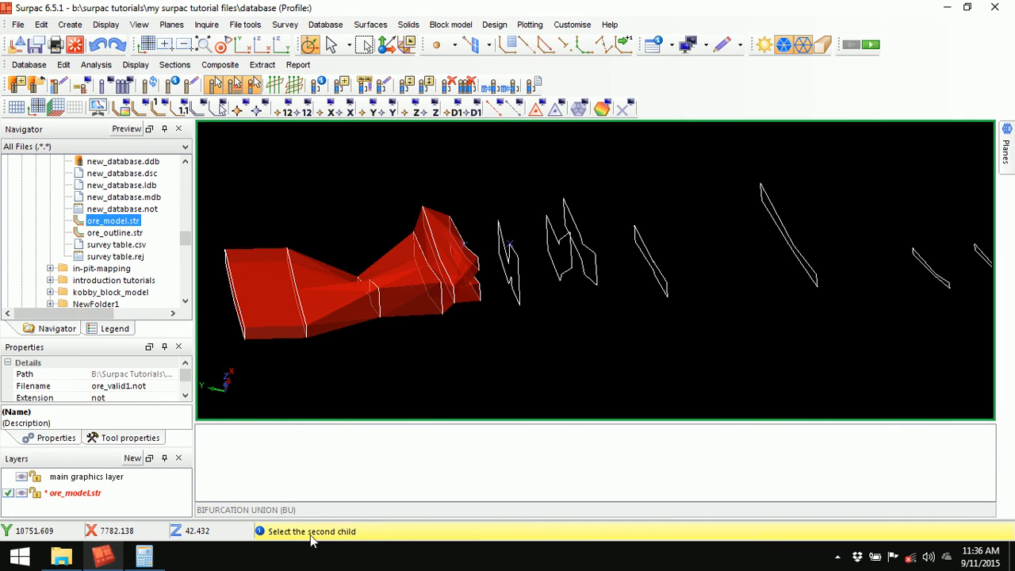
pyautogui.click(484, 293)
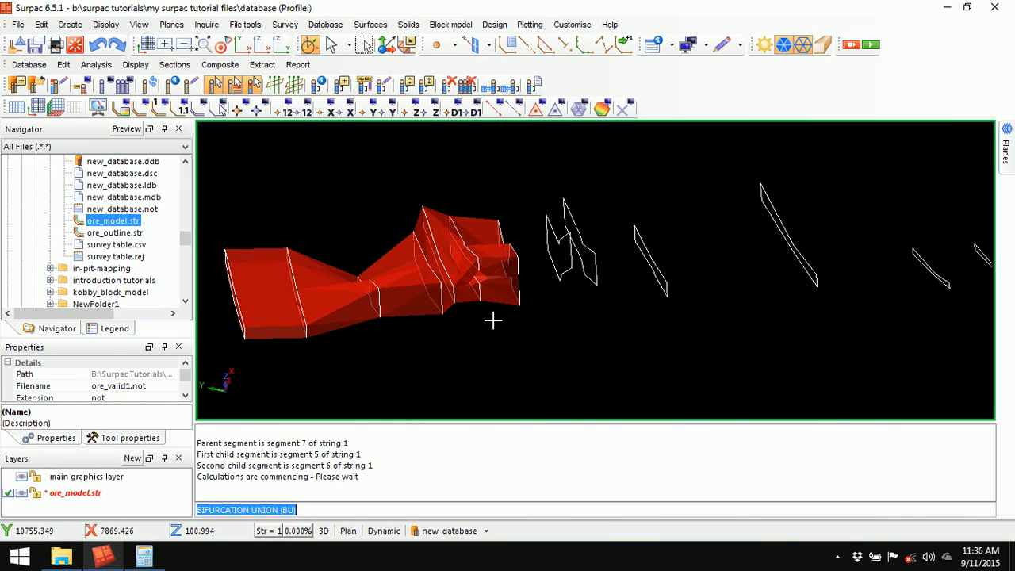
pyautogui.rightClick(476, 459)
pyautogui.click(534, 464)
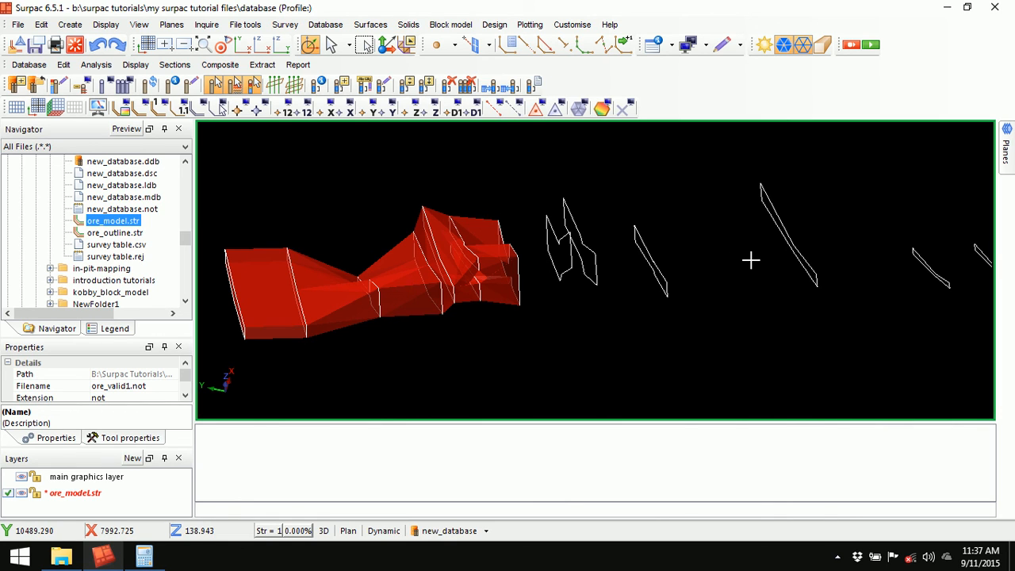
# Extend the solid by triangulating between segments from its open end outline through the next four outlines, using trisolation 1
pyautogui.click(408, 25)
pyautogui.moveTo(432, 46)
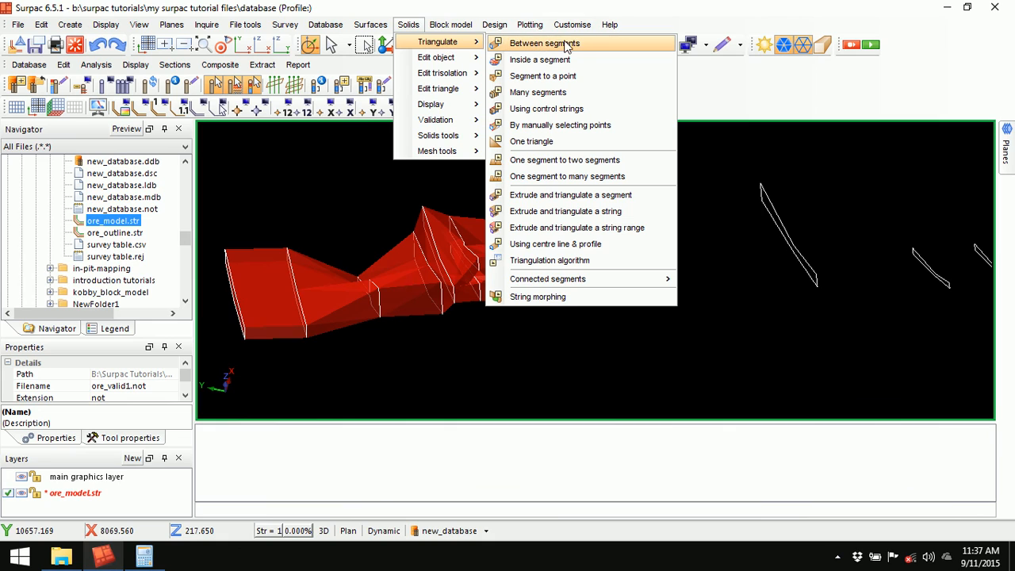
pyautogui.click(547, 43)
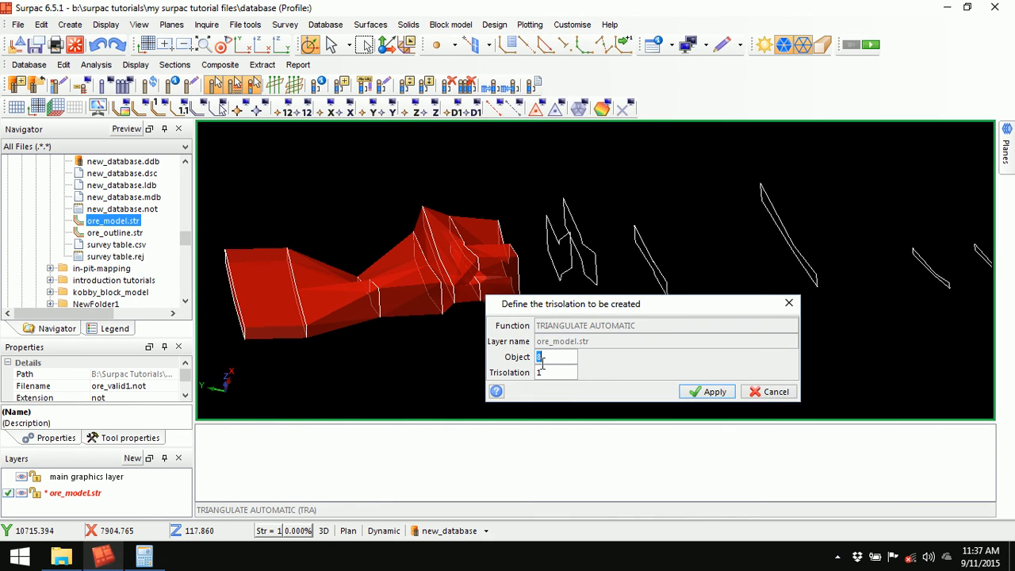
pyautogui.click(709, 394)
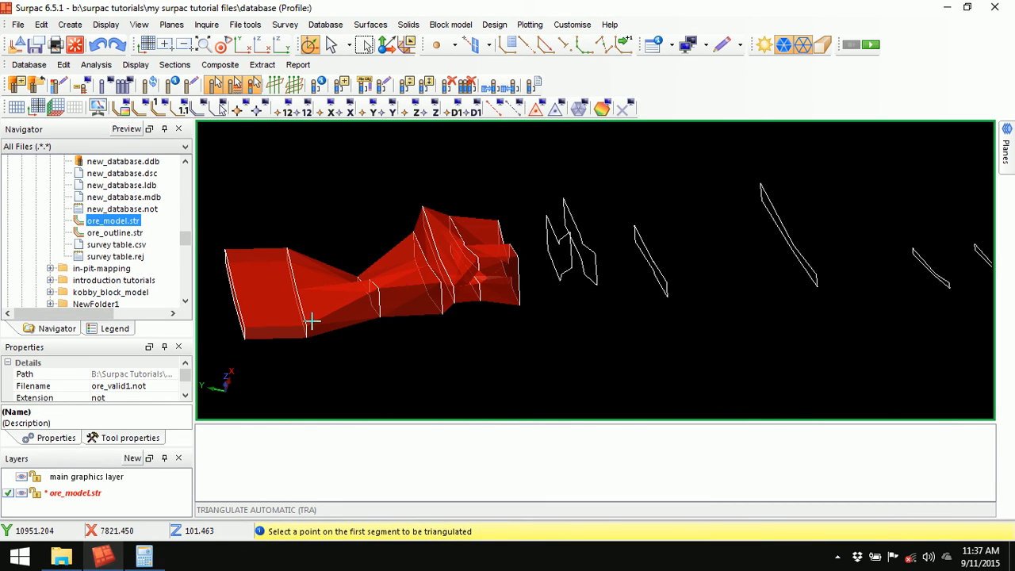
pyautogui.click(524, 263)
pyautogui.click(568, 275)
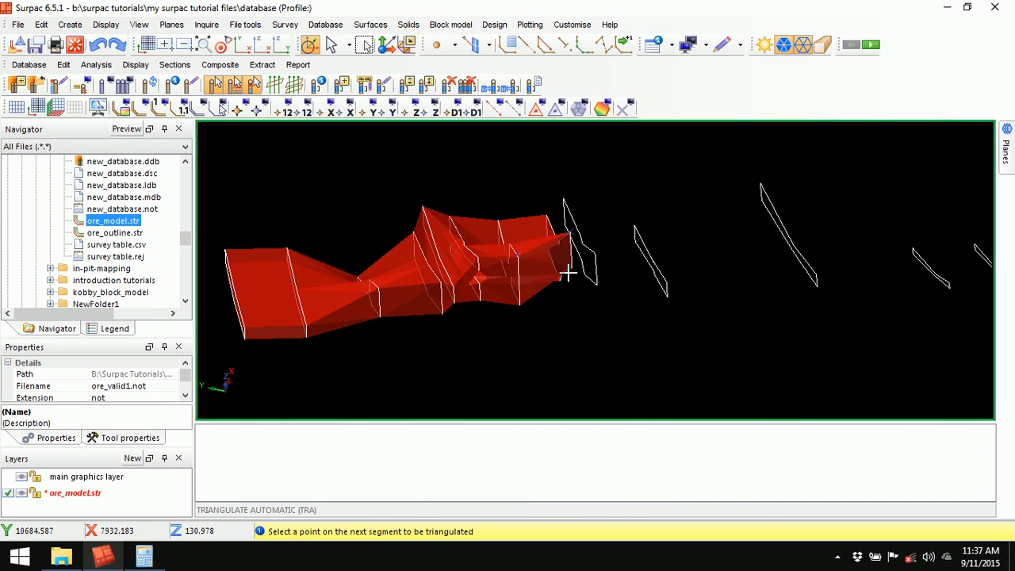
pyautogui.click(669, 273)
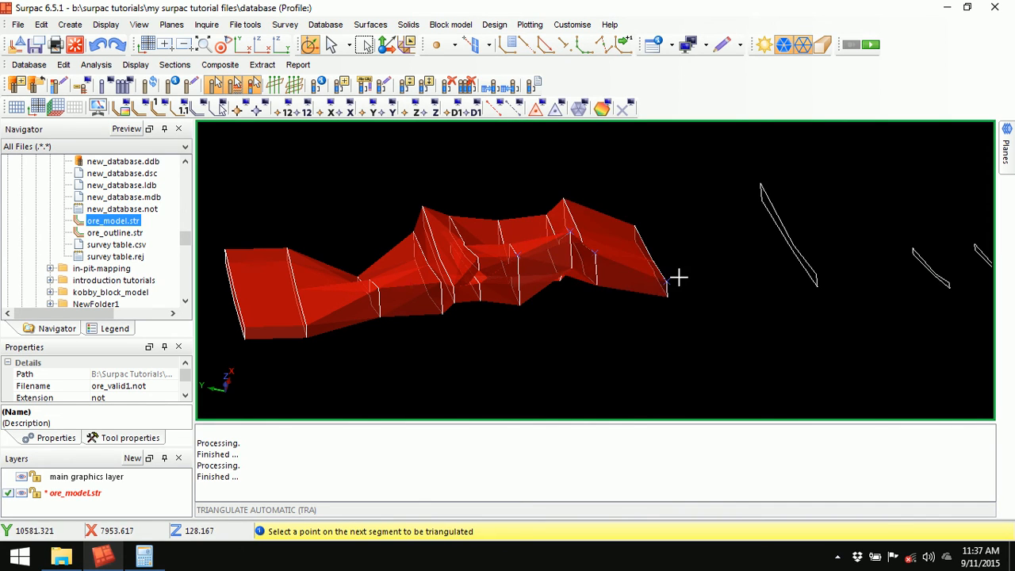
pyautogui.click(791, 238)
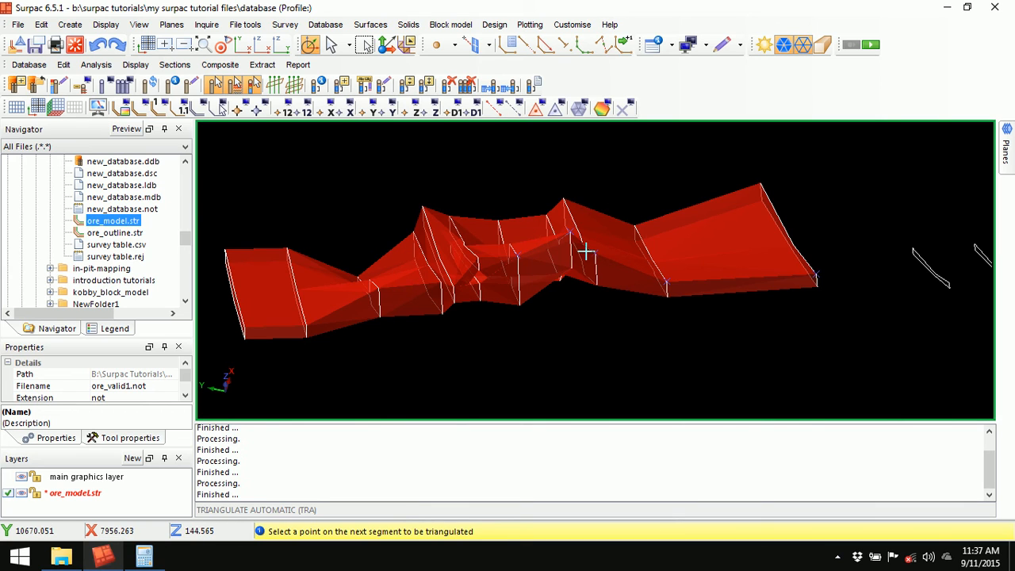
pyautogui.press('Escape')
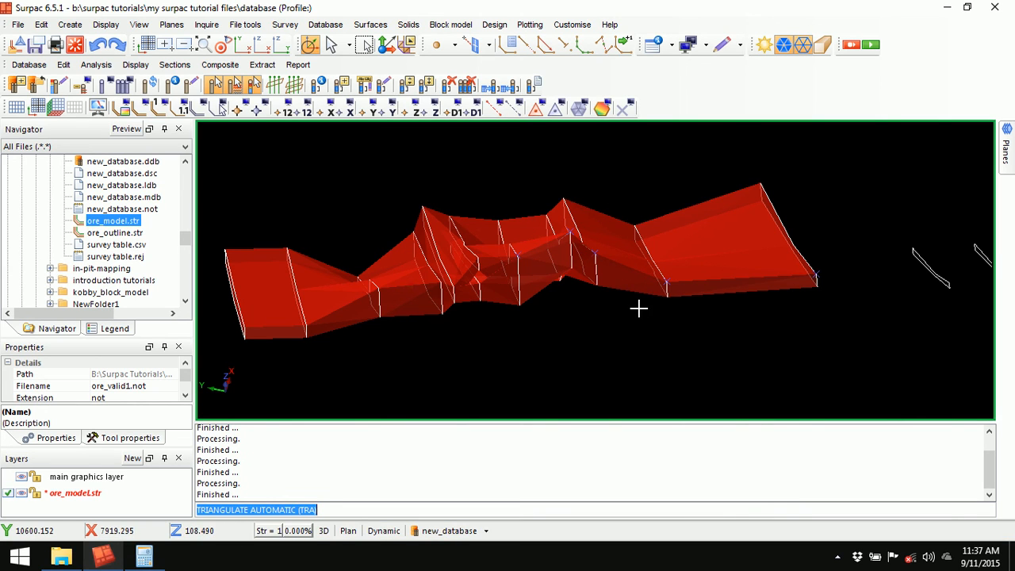
# Triangulate between segments from the solid's open end through the last two outlines, using trisolation 1, and clear the messages
pyautogui.scroll(-6, 638, 309)
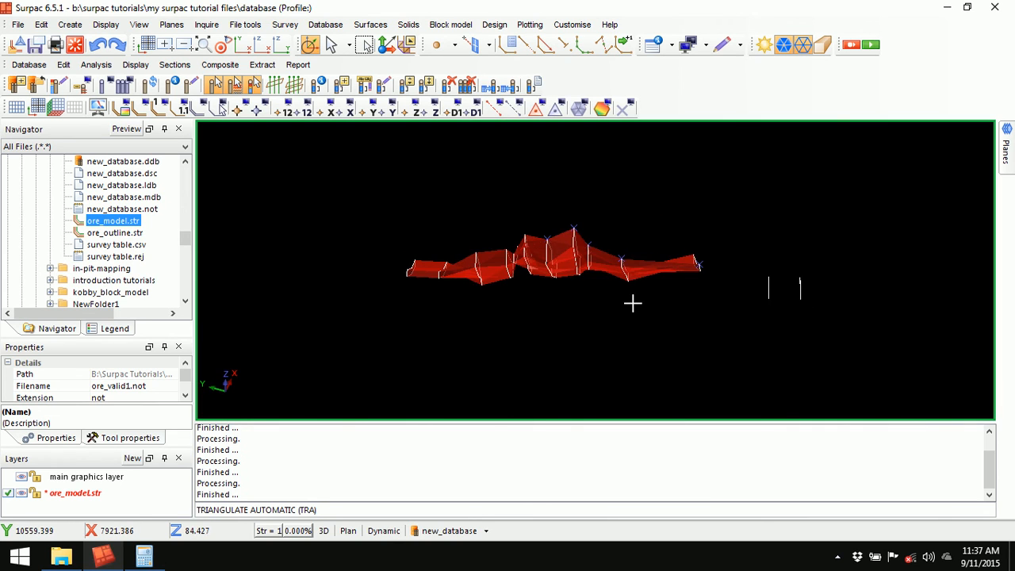
pyautogui.scroll(2, 634, 301)
pyautogui.scroll(3, 676, 297)
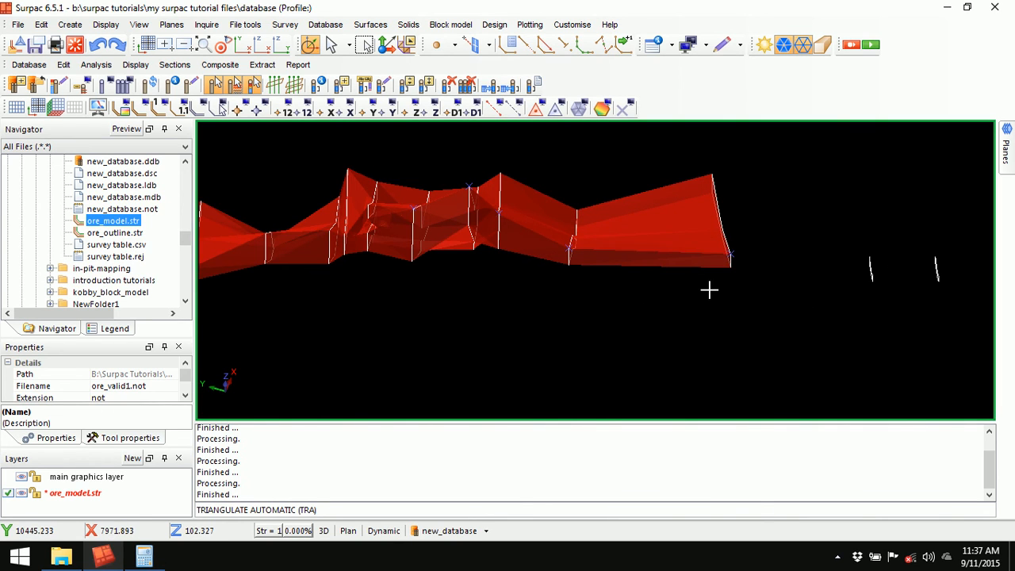
pyautogui.moveTo(709, 289); pyautogui.dragTo(611, 288, button='middle')
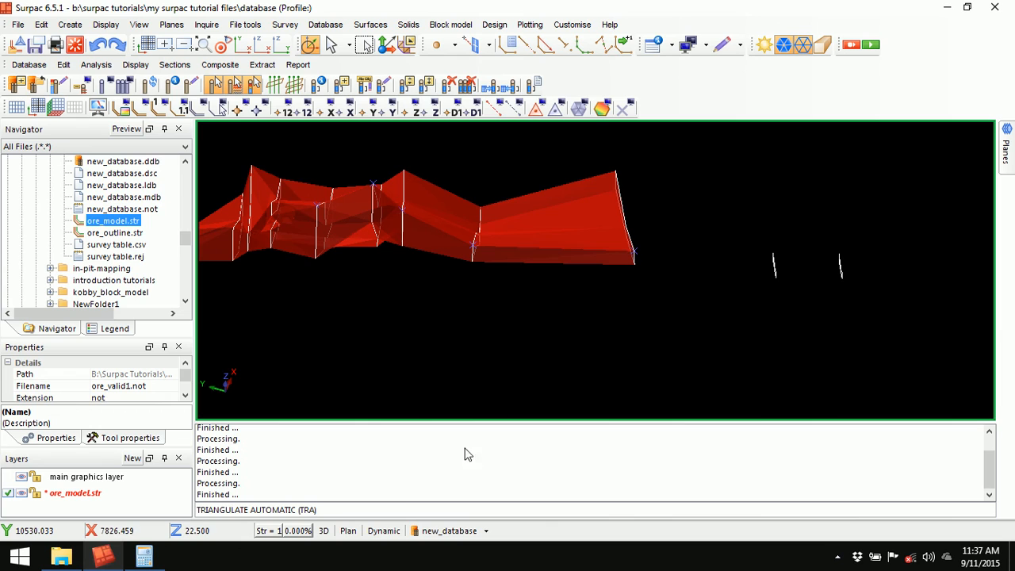
pyautogui.click(398, 509)
pyautogui.press('Return')
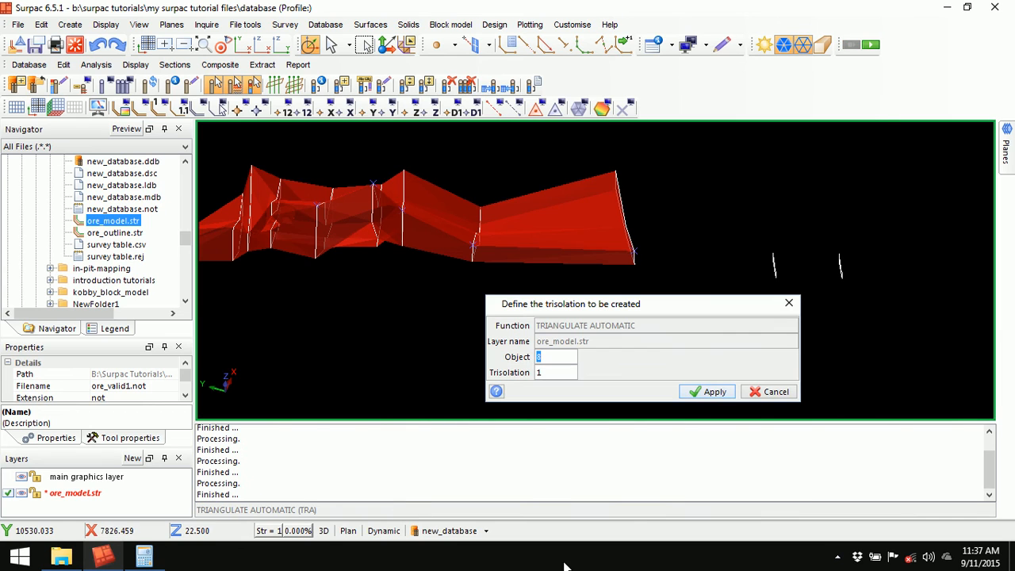
pyautogui.click(713, 391)
pyautogui.click(633, 237)
pyautogui.click(776, 266)
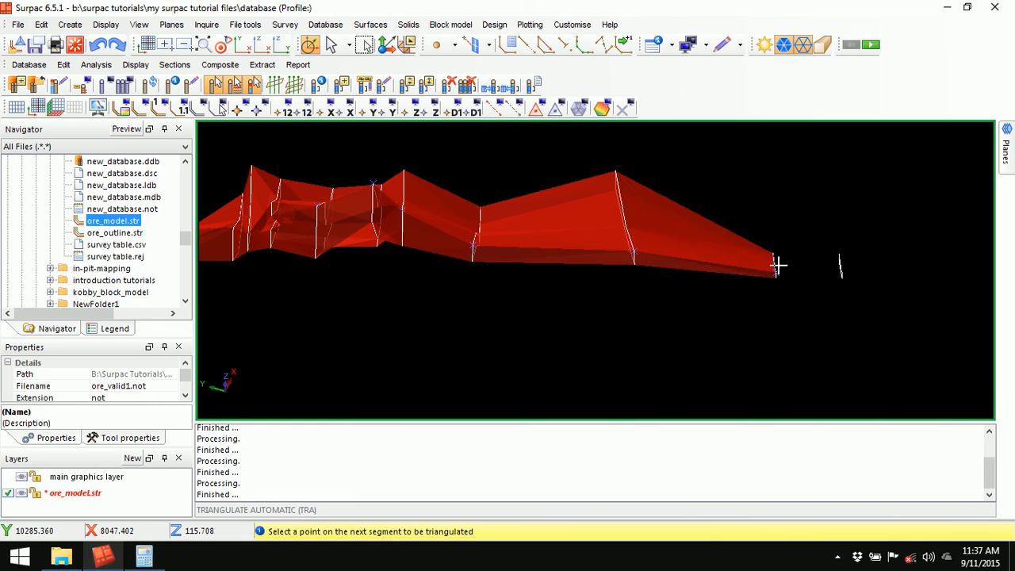
pyautogui.click(841, 267)
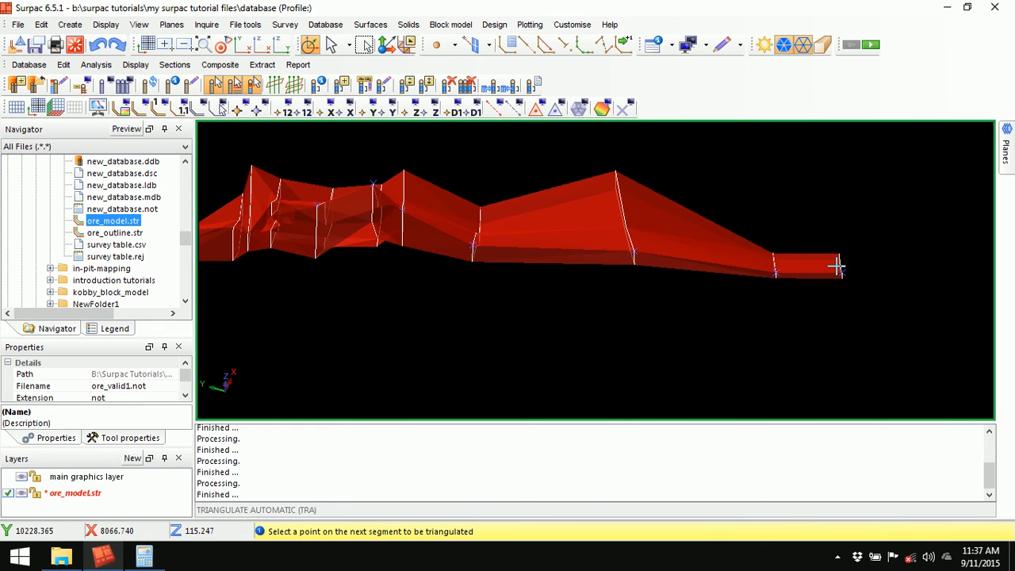
pyautogui.press('Escape')
pyautogui.rightClick(567, 455)
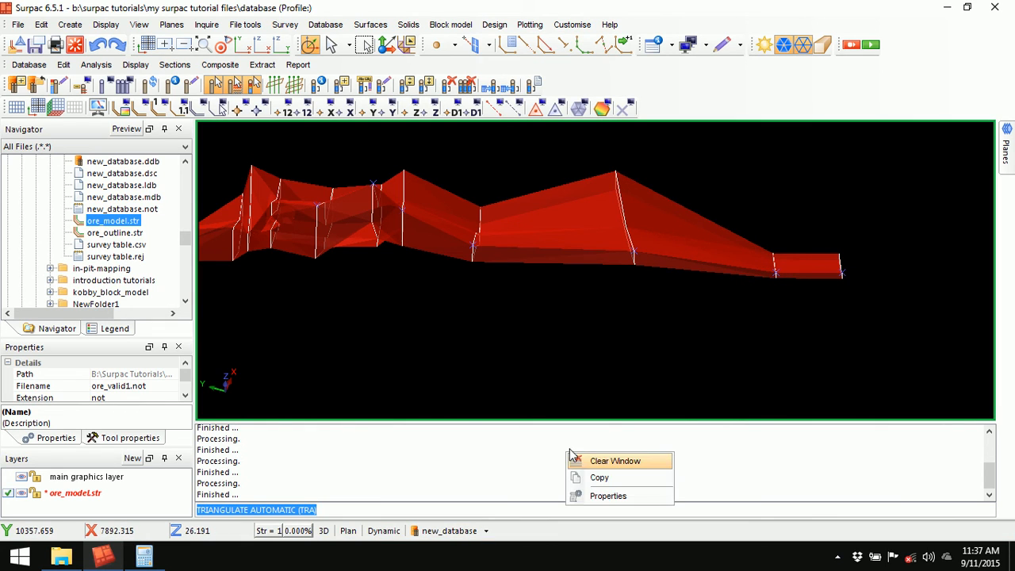
pyautogui.click(610, 460)
# Hide the temporary markers and the string lines of the ore_model.str layer so only the solid is displayed
pyautogui.scroll(-3, 578, 306)
pyautogui.moveTo(576, 306); pyautogui.dragTo(571, 303)
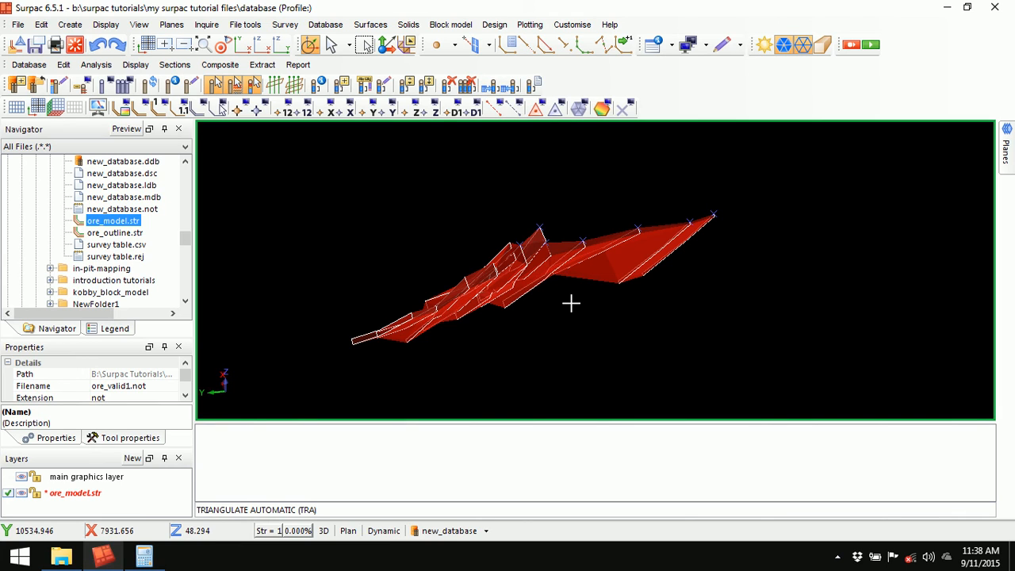
pyautogui.moveTo(578, 302); pyautogui.dragTo(550, 313)
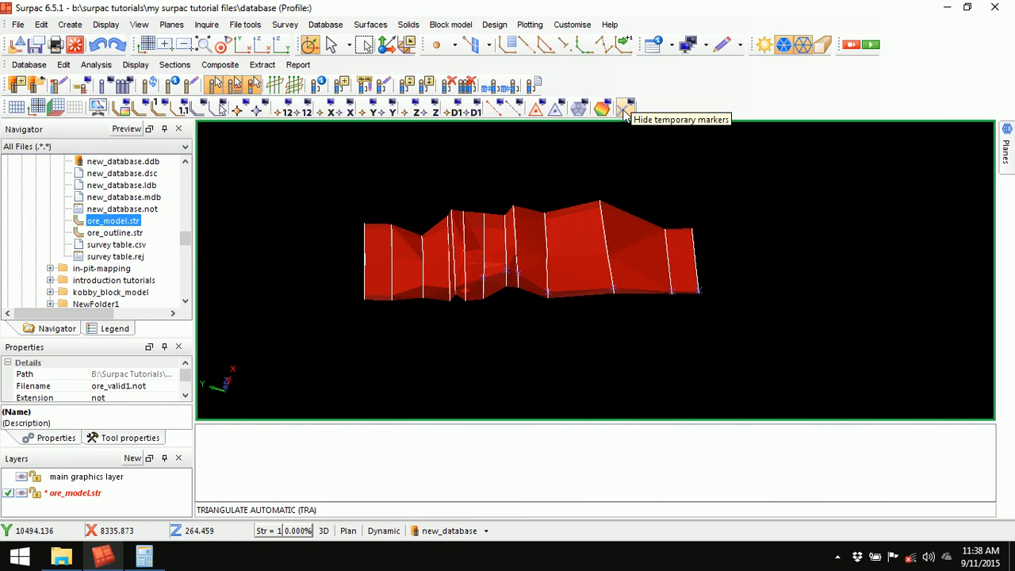
pyautogui.click(625, 111)
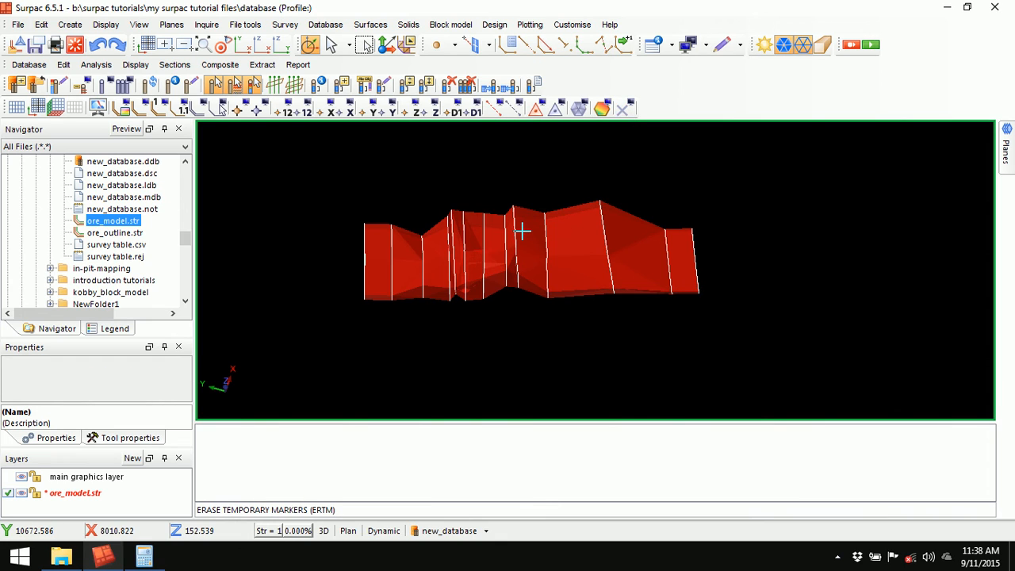
pyautogui.click(103, 25)
pyautogui.moveTo(137, 276)
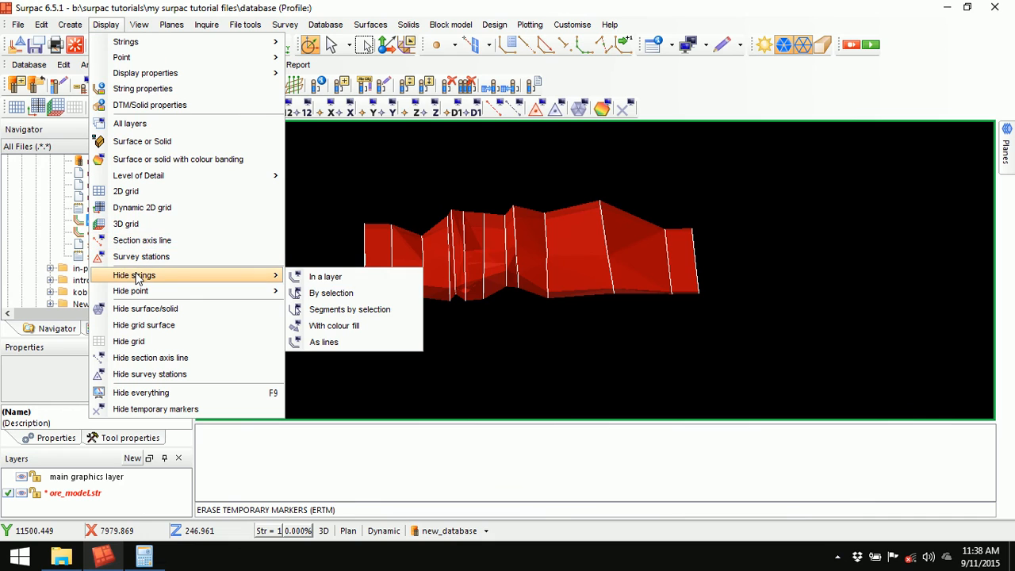
pyautogui.click(349, 342)
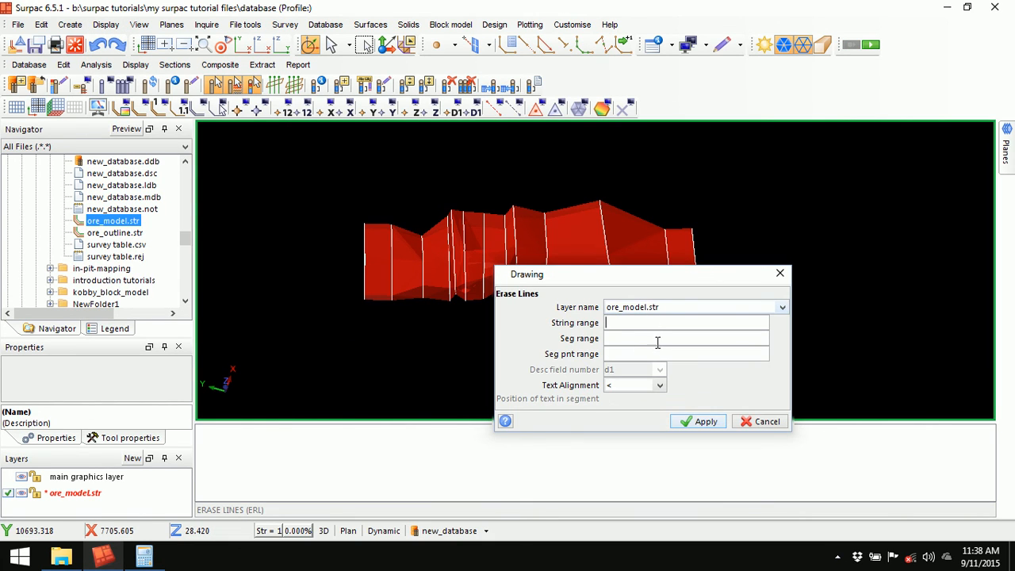
pyautogui.click(706, 422)
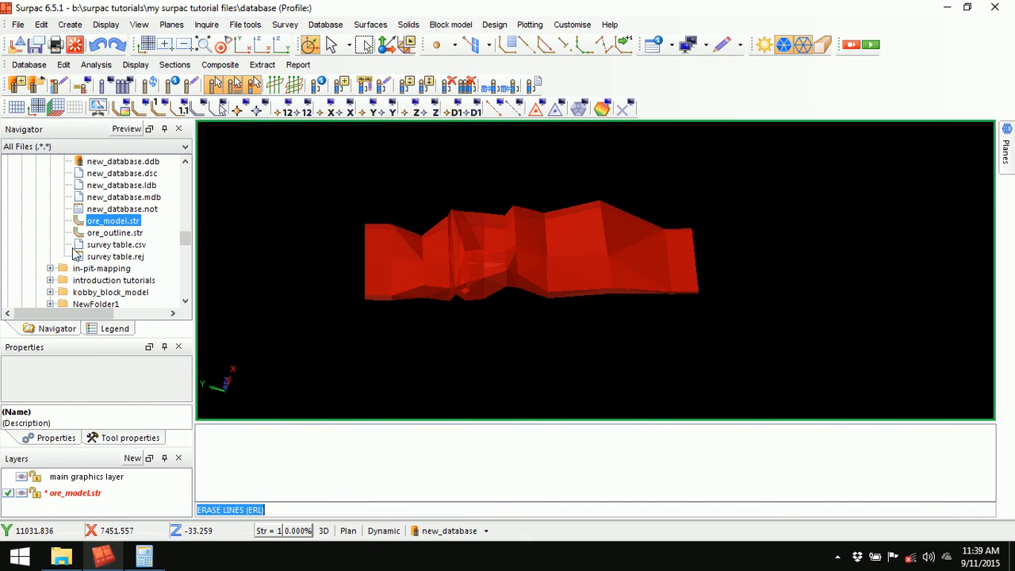
# Save the triangulated ore body solid as ore_model.dtm with its ore_model.str string file
pyautogui.click(35, 45)
pyautogui.click(731, 465)
pyautogui.click(700, 389)
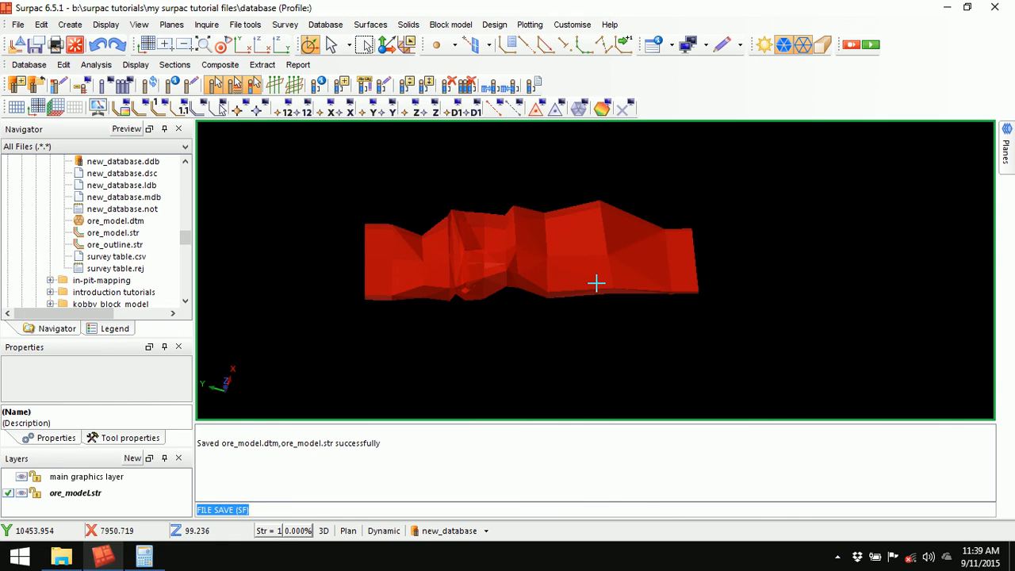
pyautogui.scroll(-1, 563, 251)
pyautogui.moveTo(548, 254); pyautogui.dragTo(581, 255, button='middle')
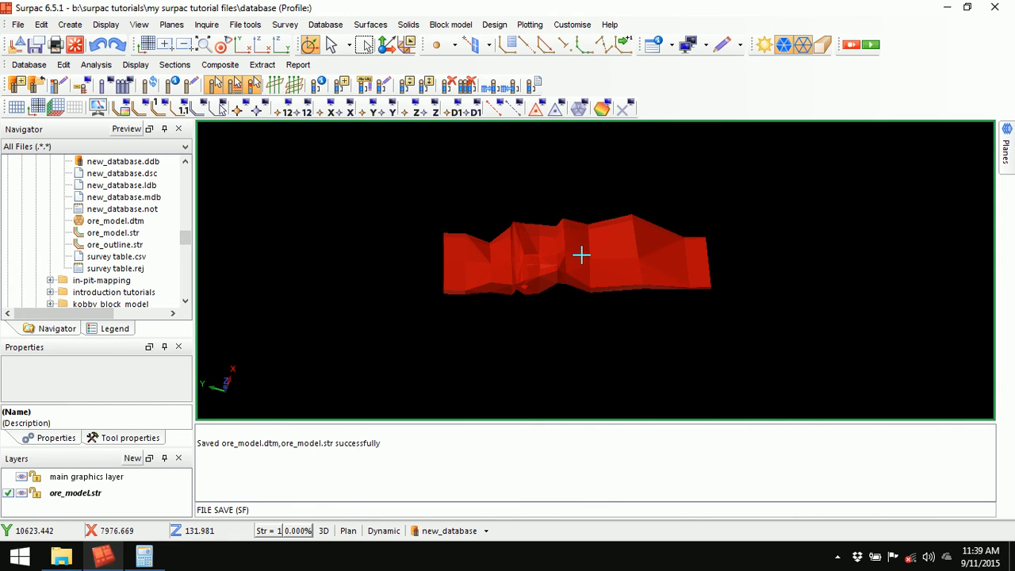
pyautogui.scroll(1, 582, 255)
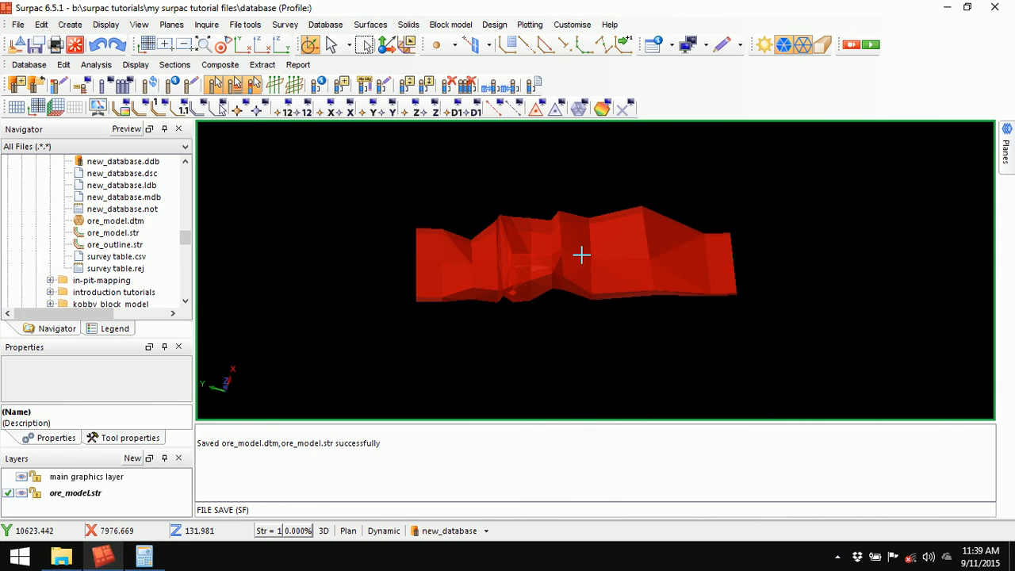
pyautogui.click(409, 25)
pyautogui.moveTo(441, 133)
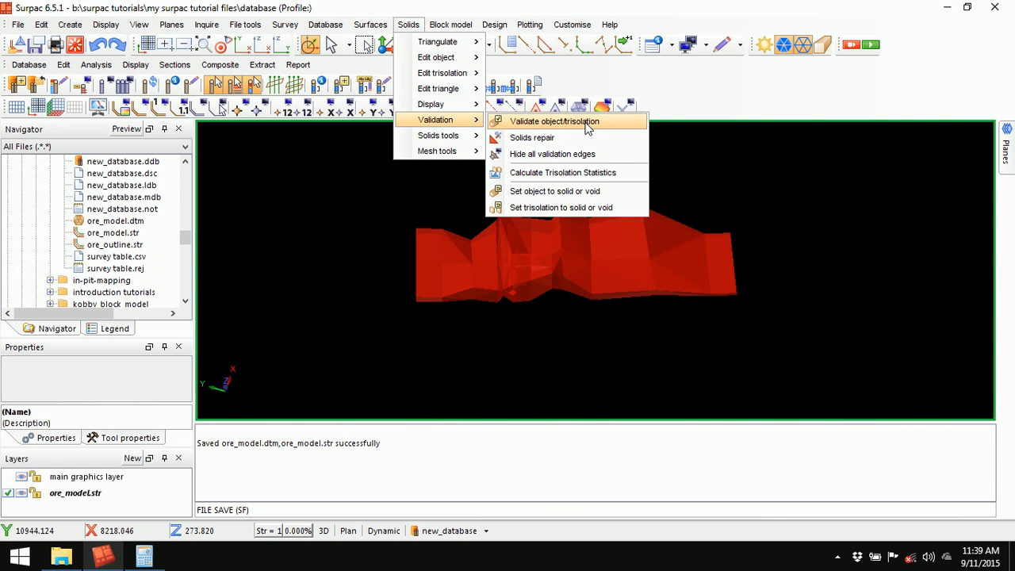
pyautogui.click(587, 124)
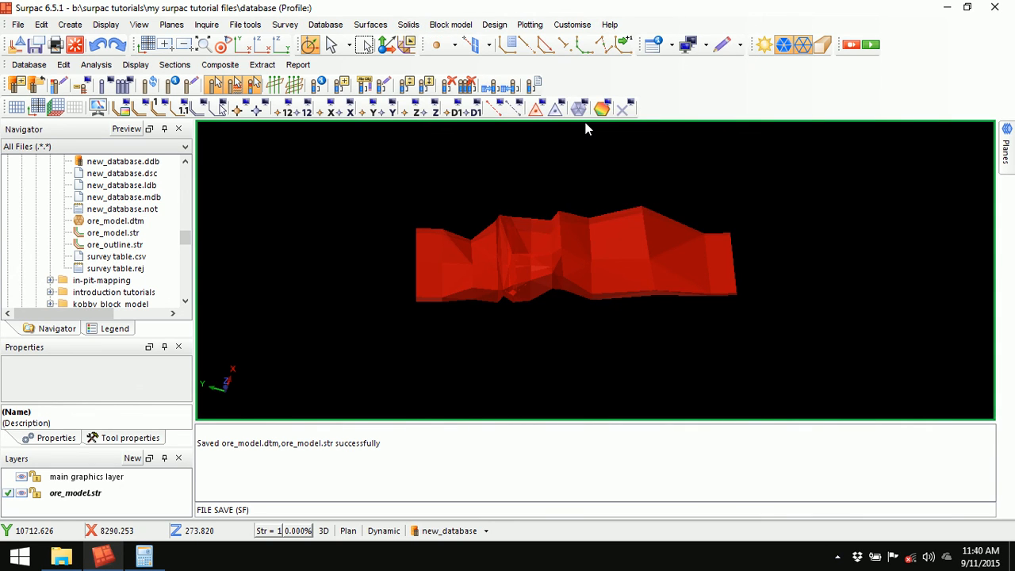
pyautogui.moveTo(624, 208); pyautogui.dragTo(507, 120)
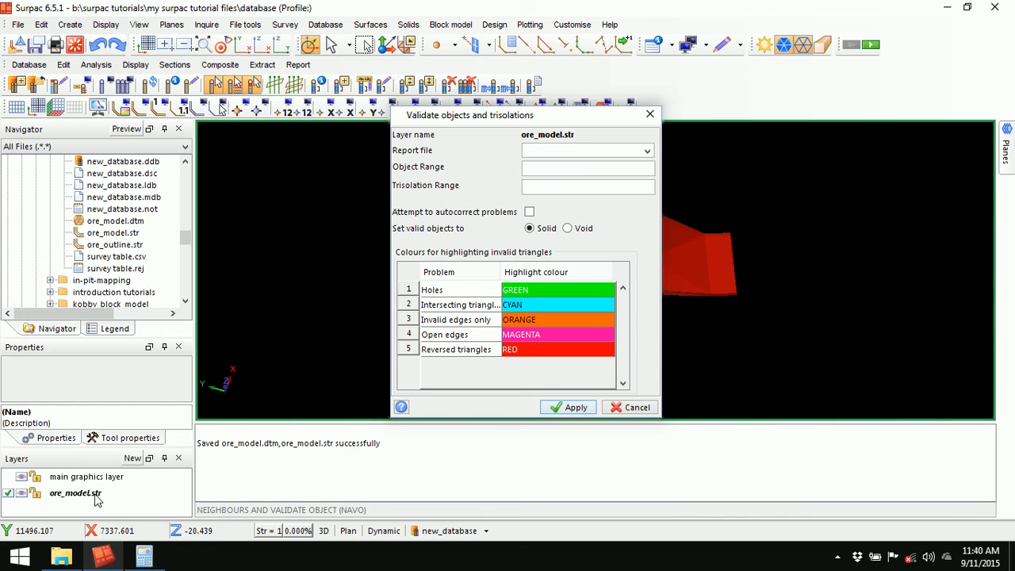
pyautogui.click(634, 407)
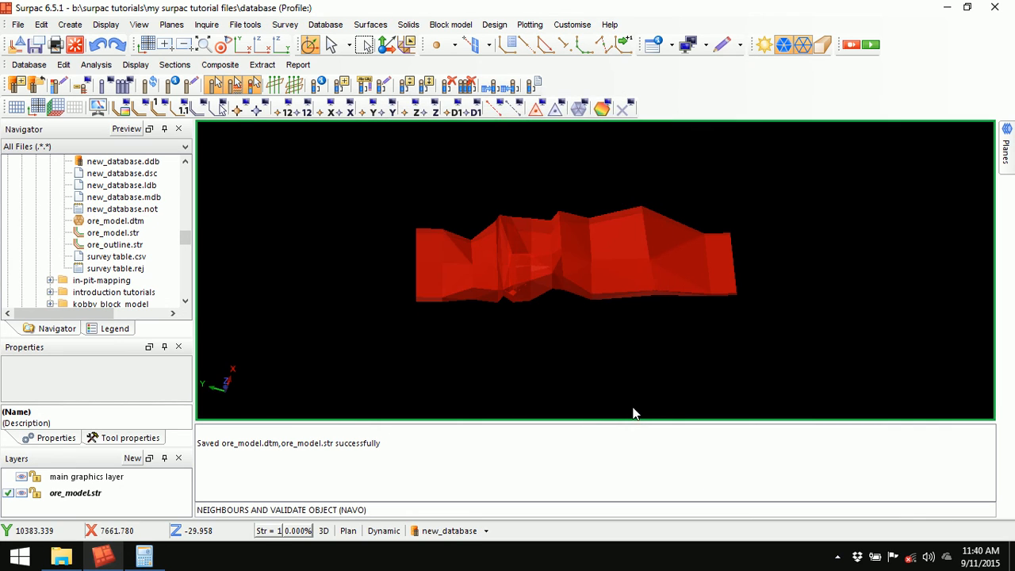
# Clear the graphics and load the saved ore_model.dtm solid into the viewport
pyautogui.click(74, 44)
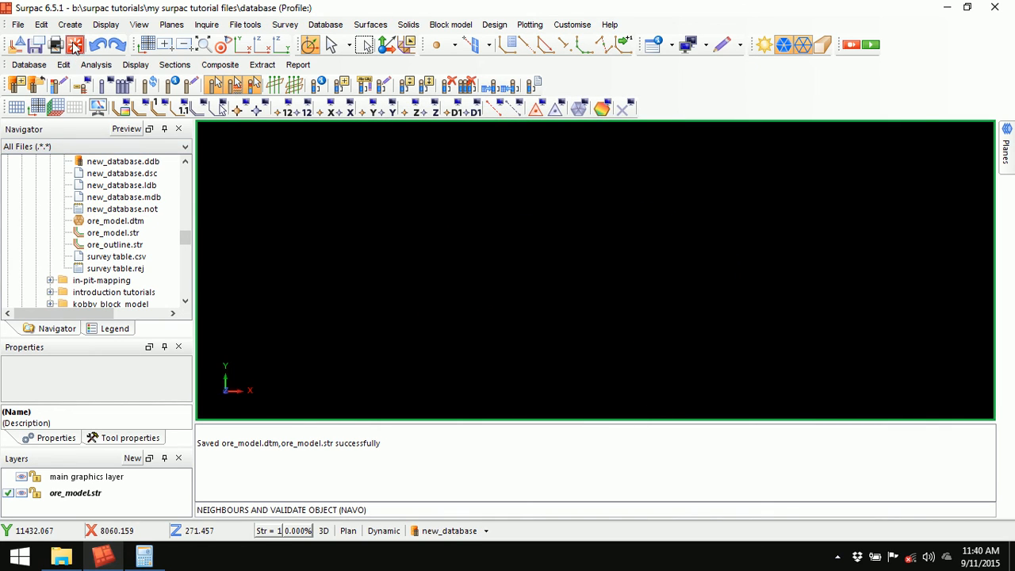
pyautogui.moveTo(118, 222); pyautogui.dragTo(521, 242)
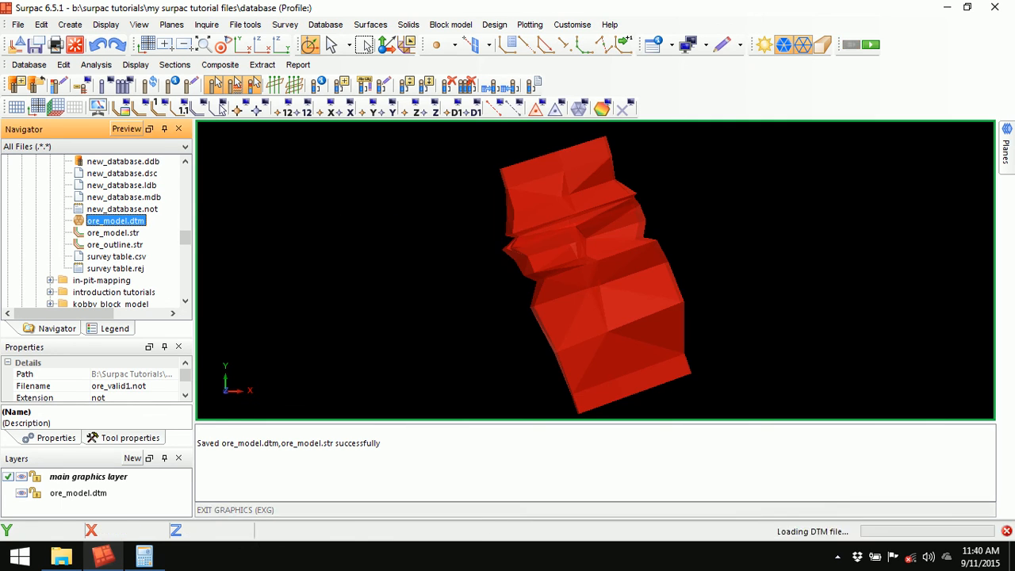
pyautogui.moveTo(467, 279); pyautogui.dragTo(541, 273)
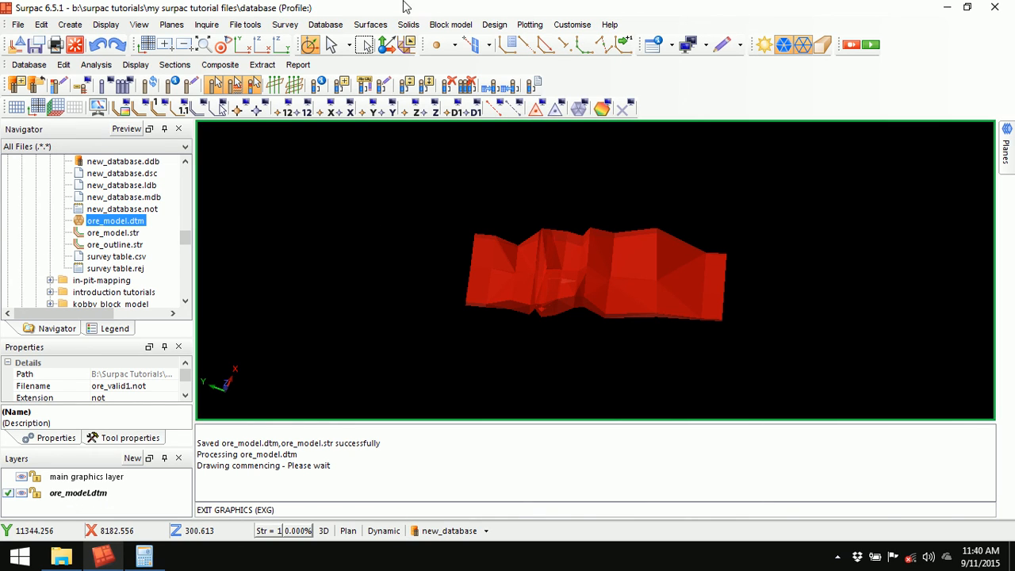
# Set up an object and trisolation validation of the ore_model.dtm layer with the report file ore_analysis
pyautogui.click(409, 25)
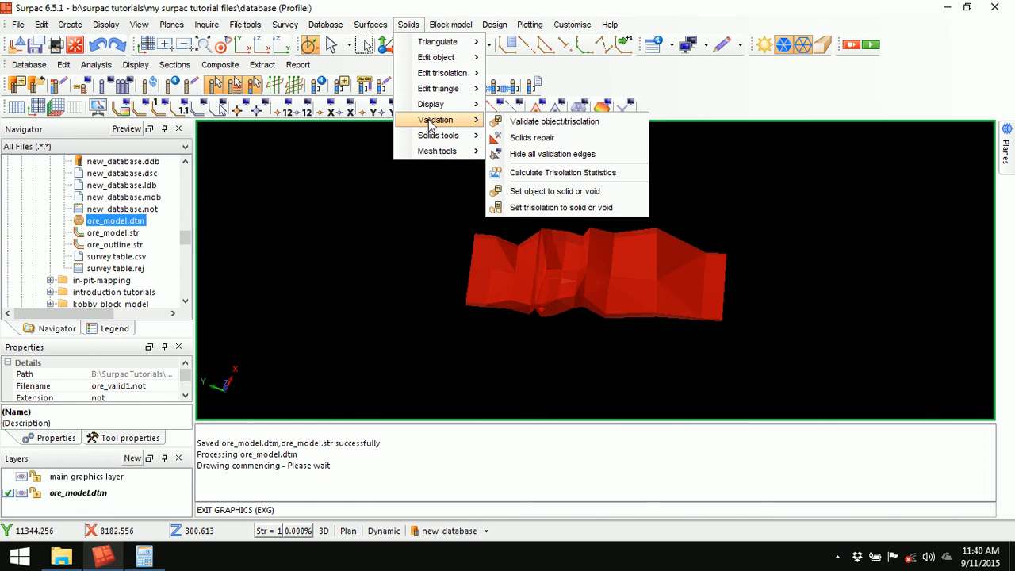
pyautogui.click(568, 123)
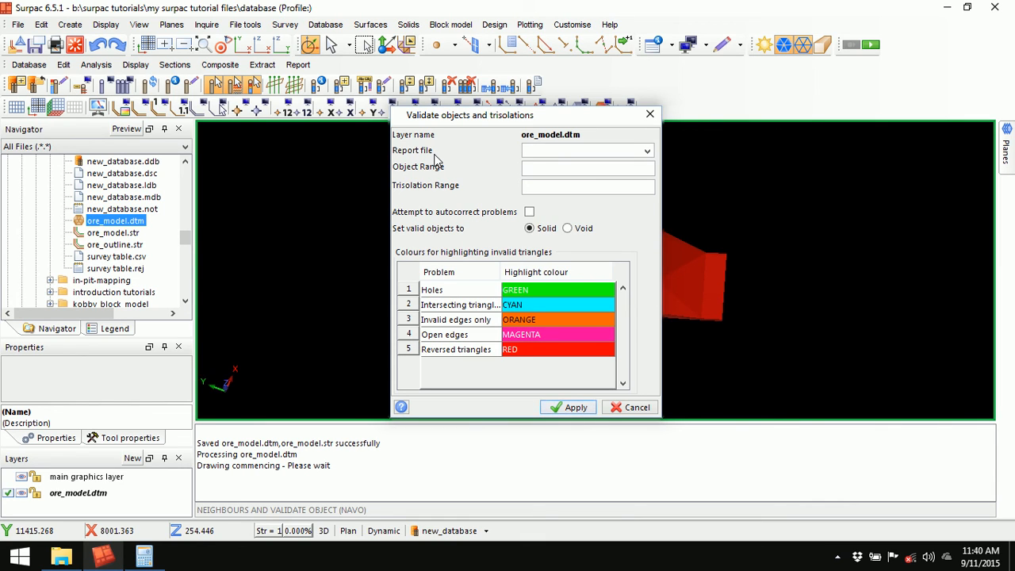
pyautogui.click(536, 149)
pyautogui.write('ore_analysis')
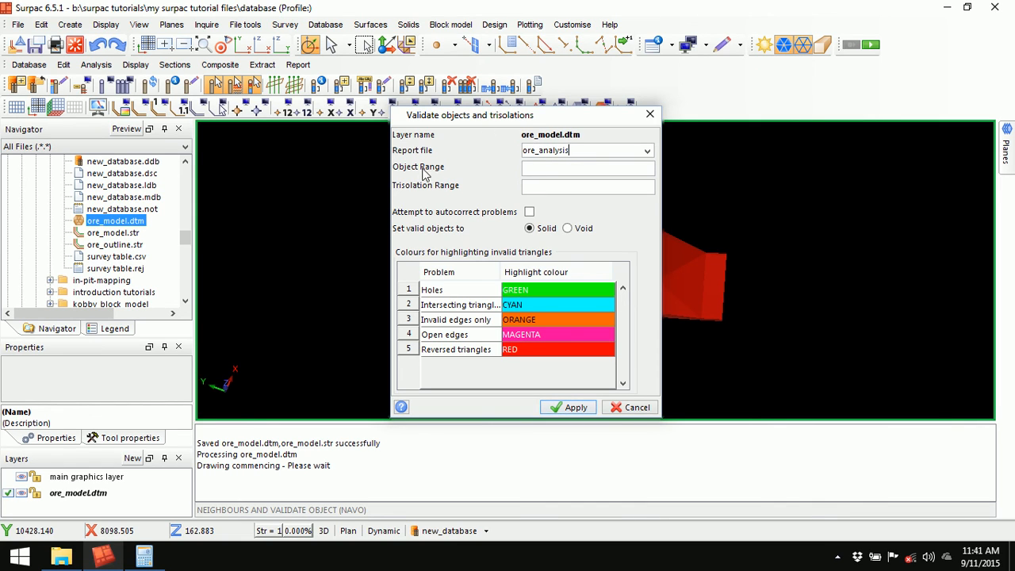
pyautogui.moveTo(512, 116); pyautogui.dragTo(501, 183)
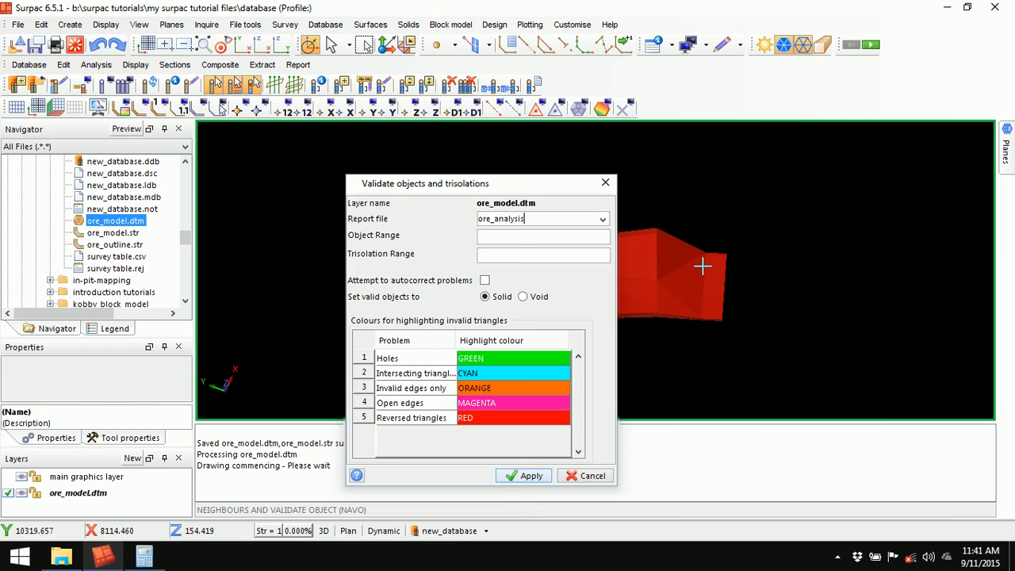
pyautogui.click(498, 237)
pyautogui.write('1,')
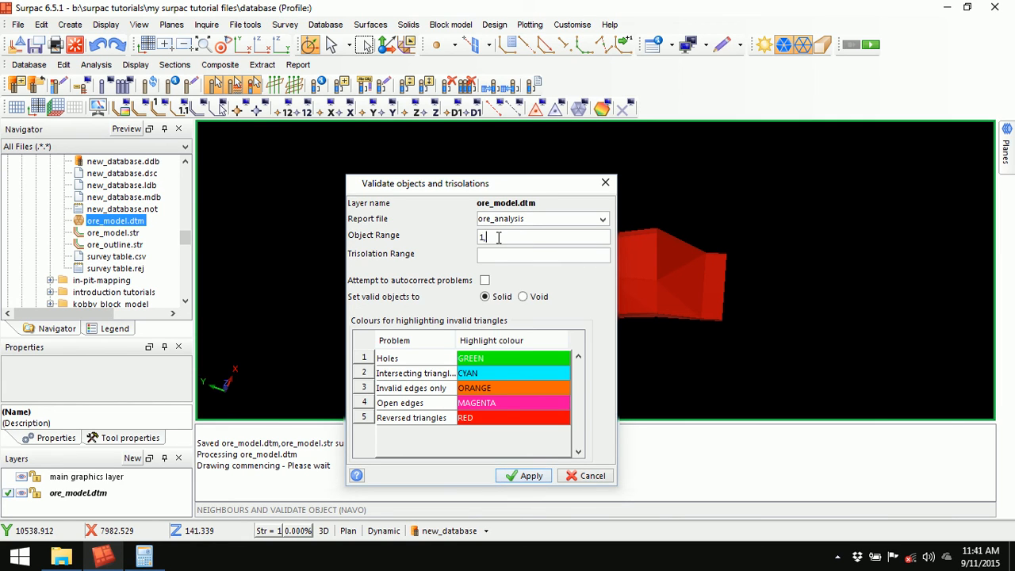
pyautogui.write('8')
pyautogui.press('BackSpace')
pyautogui.press('BackSpace')
pyautogui.press('BackSpace')
# Run the validation with blank object and trisolation ranges, read the solid validation report and close it
pyautogui.click(520, 477)
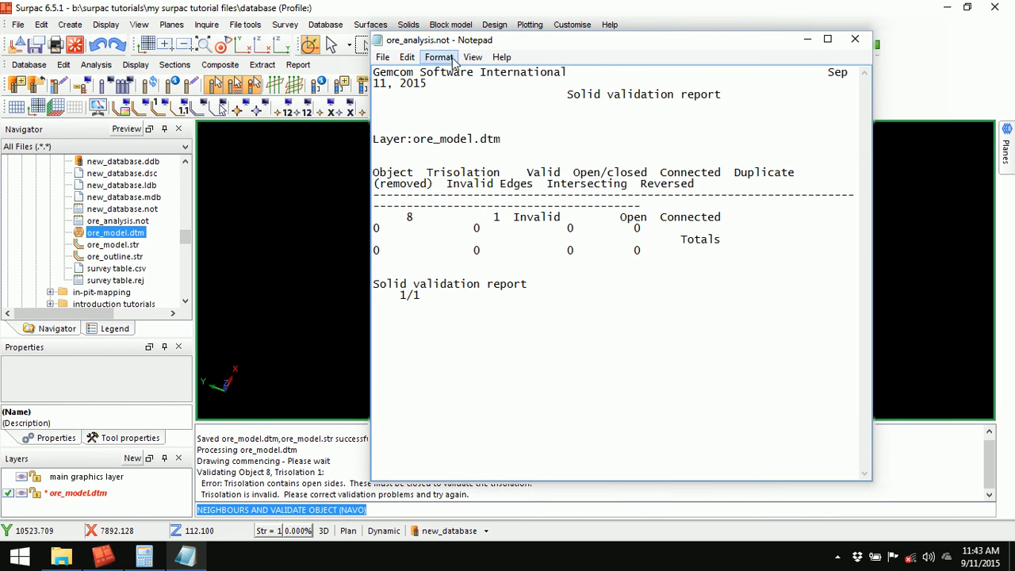
pyautogui.moveTo(634, 45); pyautogui.dragTo(623, 57)
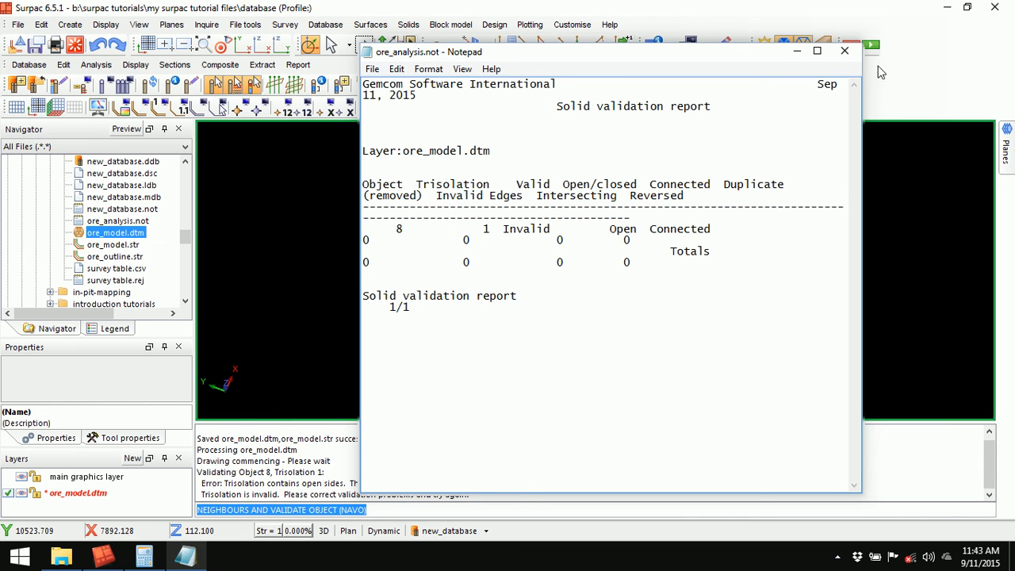
pyautogui.click(845, 51)
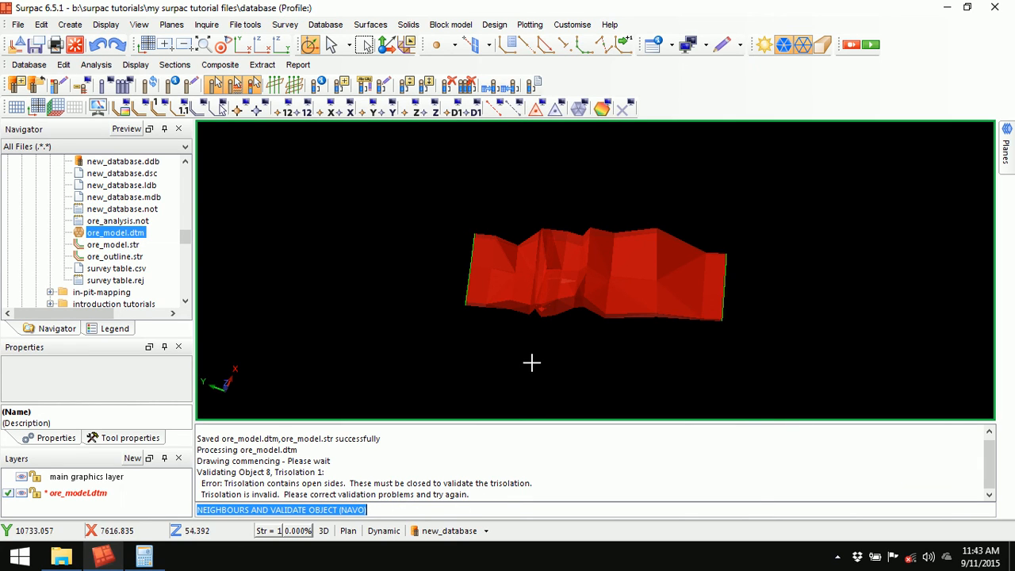
# Inspect the highlighted open ends of the ore body solid and clear the validation messages
pyautogui.moveTo(532, 362); pyautogui.dragTo(540, 353)
pyautogui.scroll(2, 536, 316)
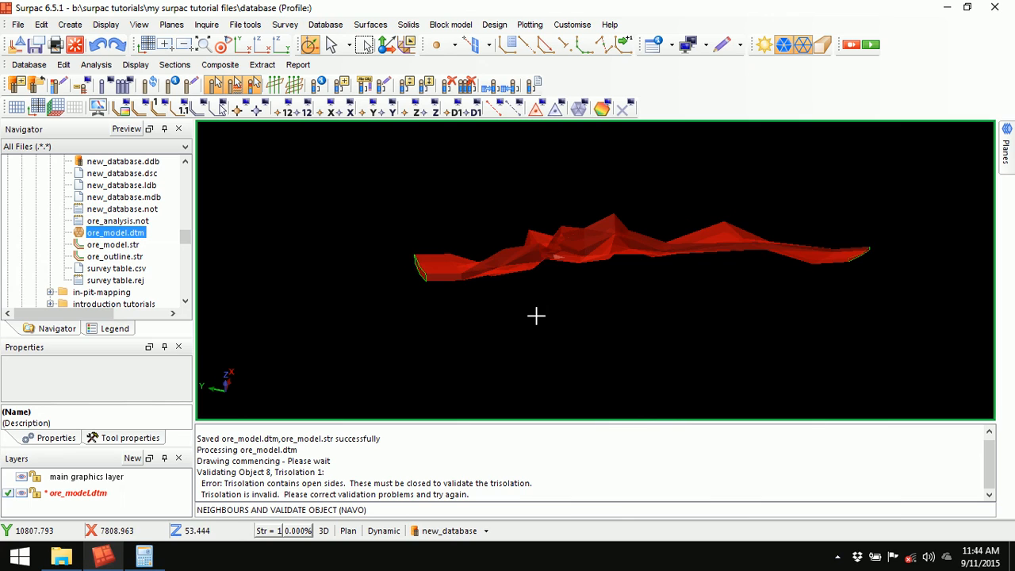
pyautogui.moveTo(536, 256); pyautogui.dragTo(525, 288, button='middle')
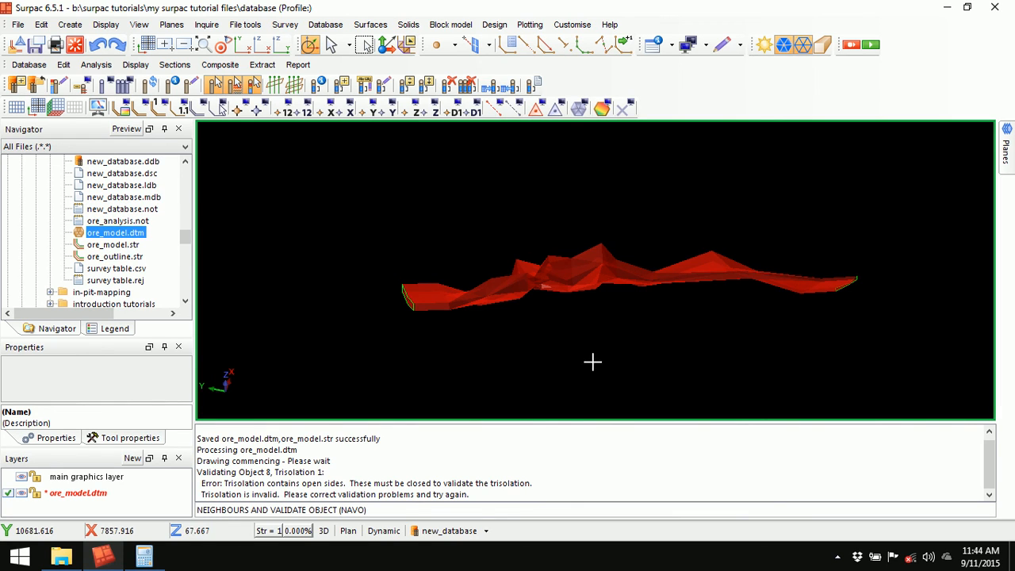
pyautogui.rightClick(579, 441)
pyautogui.click(626, 456)
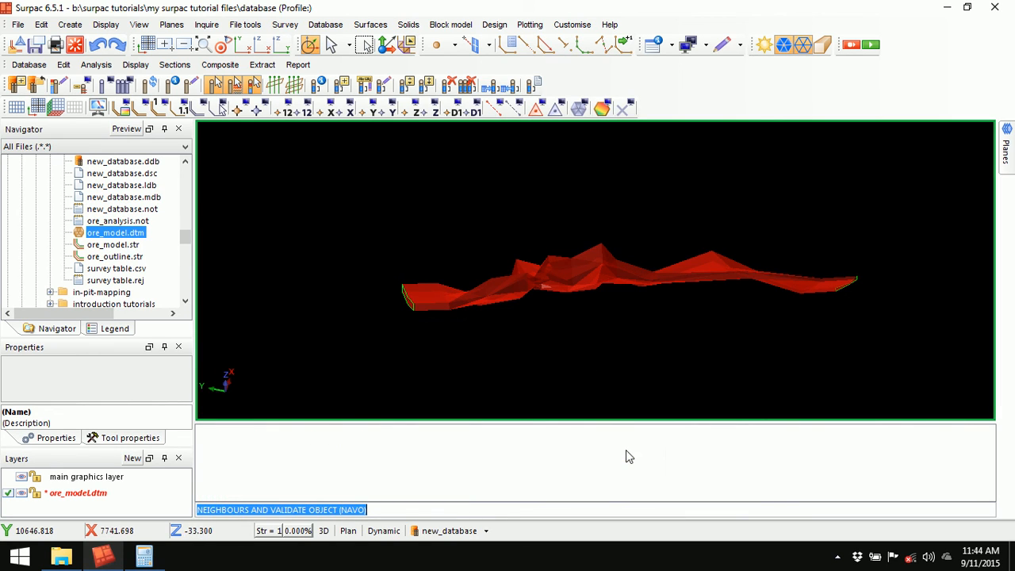
# Cap the solid's open end at the high-Y side by triangulating inside its outline segment, using trisolation 1
pyautogui.moveTo(632, 351); pyautogui.dragTo(434, 315)
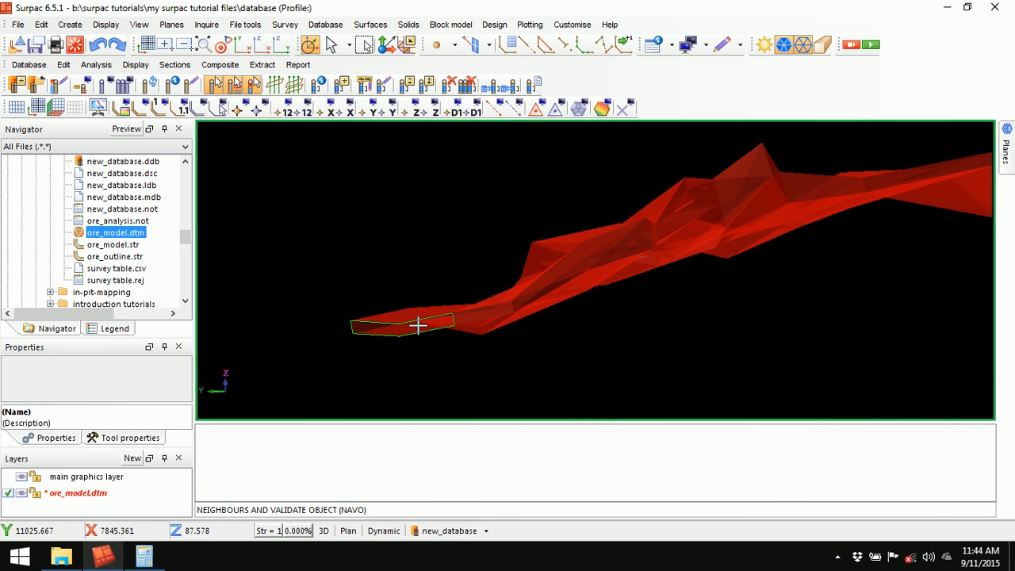
pyautogui.click(409, 25)
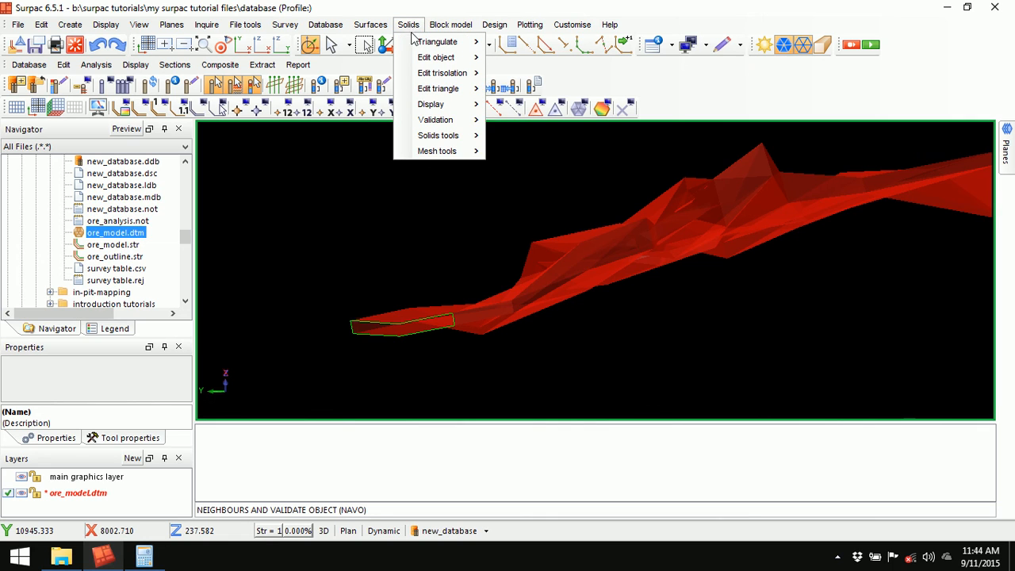
pyautogui.moveTo(414, 41)
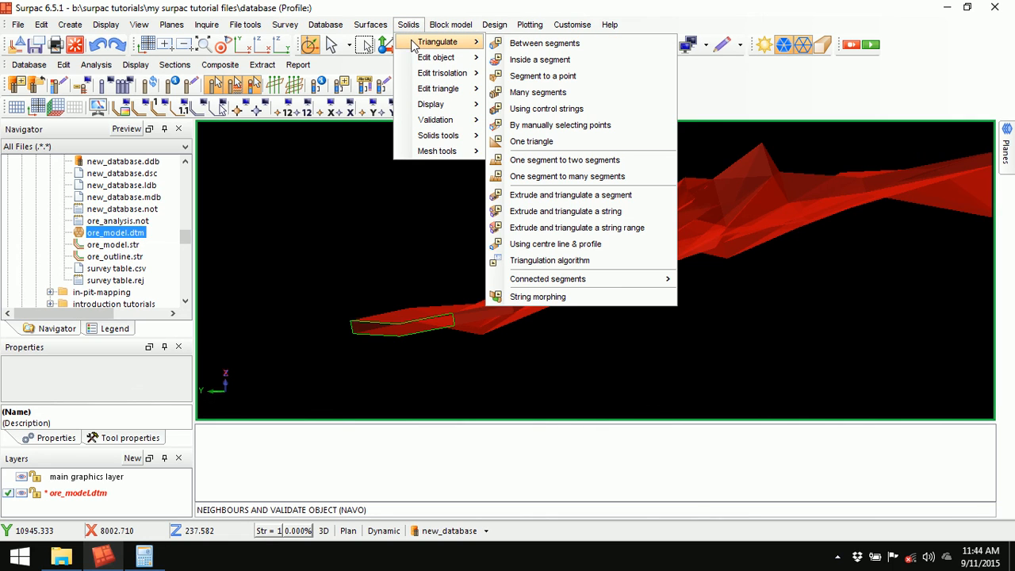
pyautogui.click(586, 65)
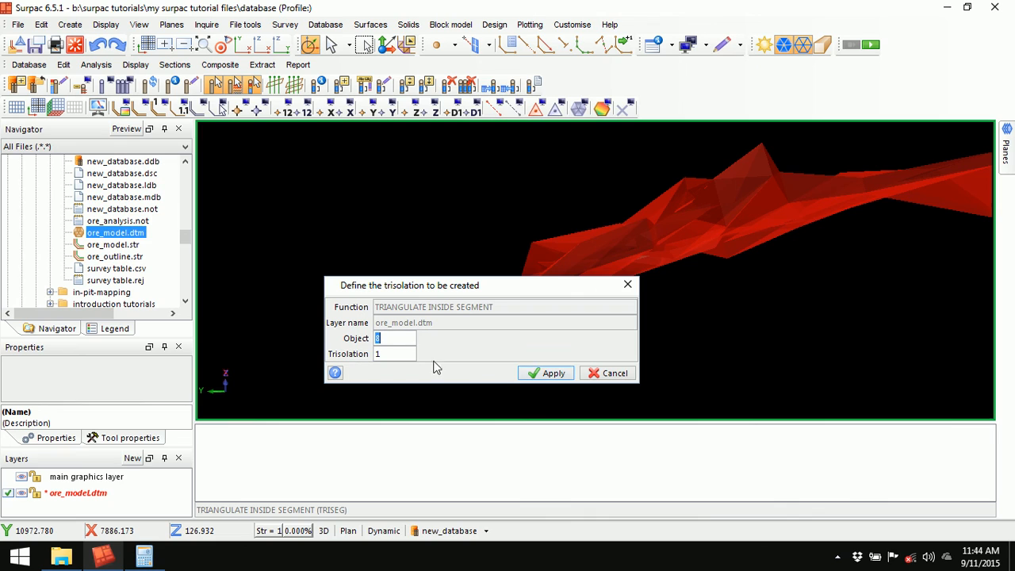
pyautogui.click(553, 374)
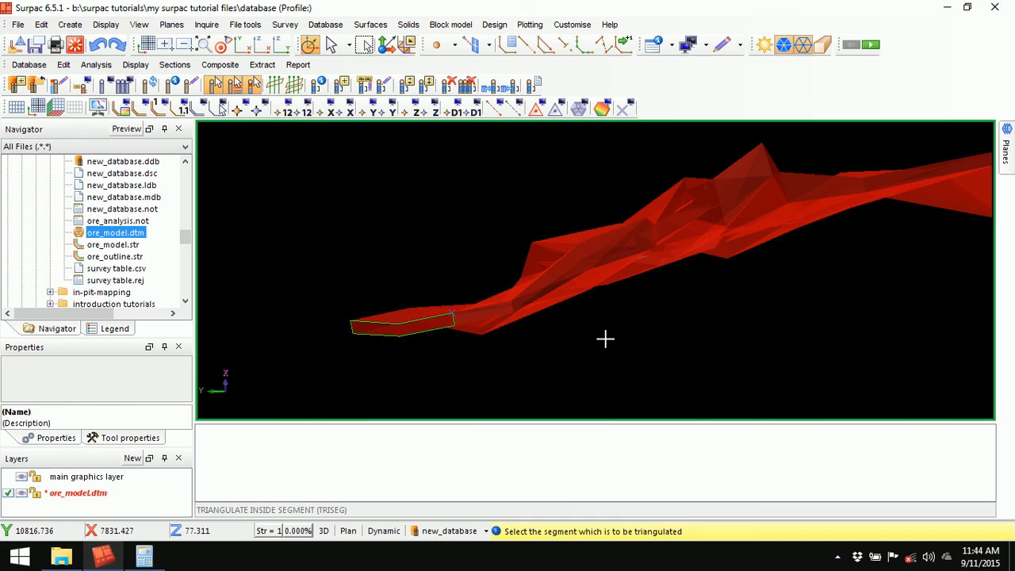
pyautogui.press('Escape')
# Triangulate inside the outline segment at the opposite, low-Y open end of the solid with the same object and trisolation
pyautogui.moveTo(605, 339); pyautogui.dragTo(598, 237, button='middle')
pyautogui.scroll(5, 543, 340)
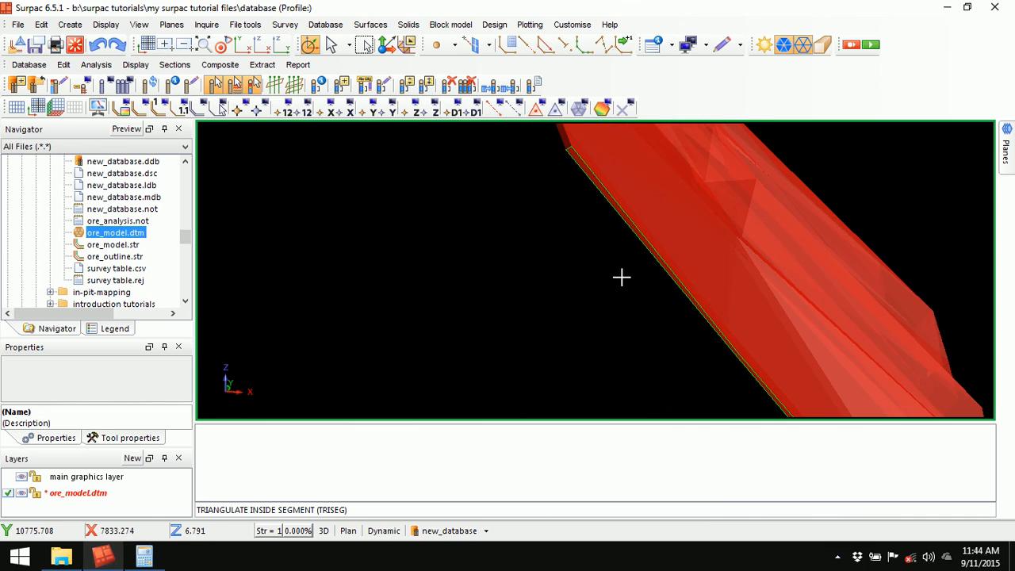
pyautogui.moveTo(621, 276); pyautogui.dragTo(582, 299, button='middle')
pyautogui.click(413, 509)
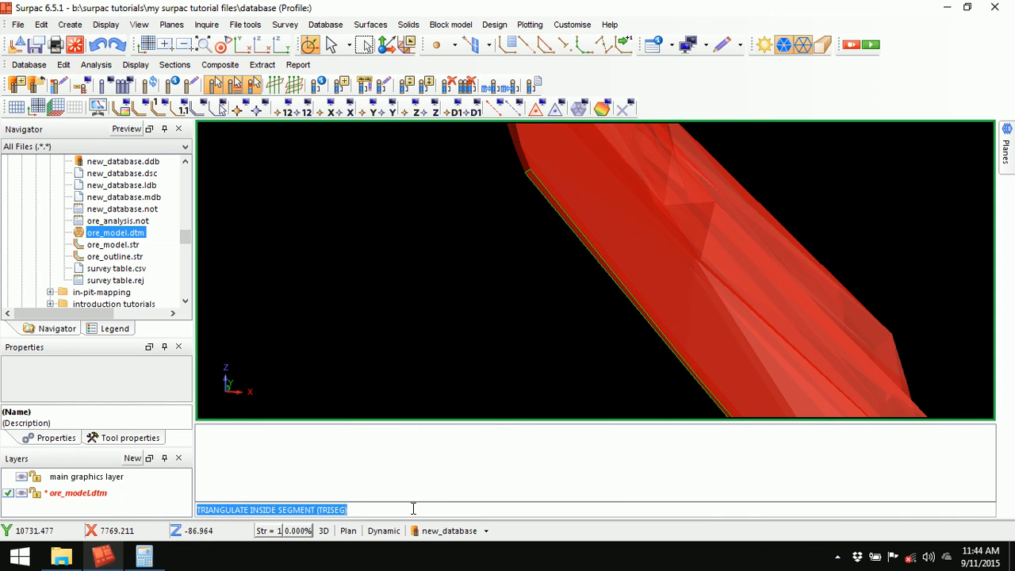
pyautogui.press('Return')
pyautogui.click(546, 373)
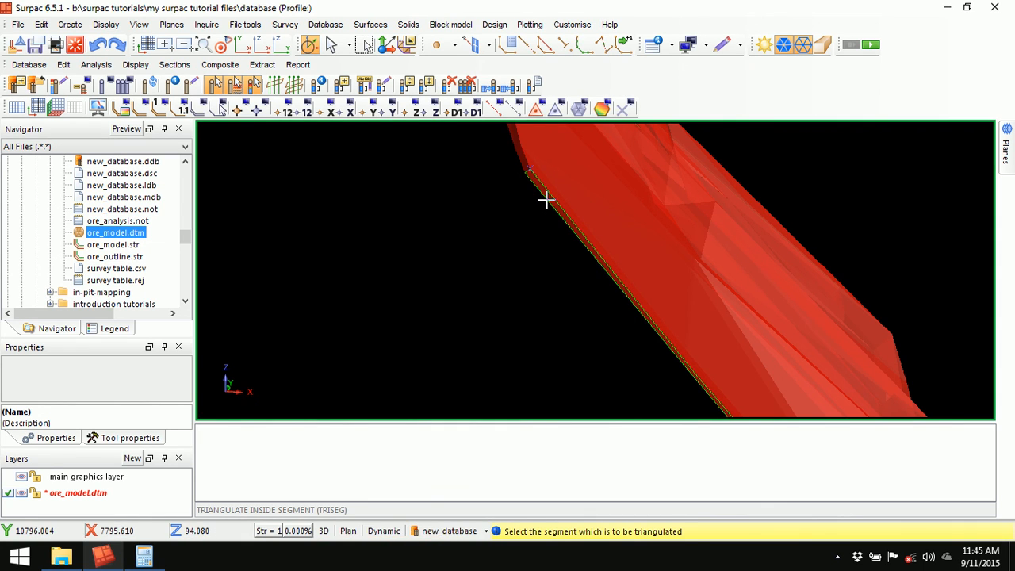
# Erase the temporary markers left on the solid's end segments
pyautogui.click(624, 109)
pyautogui.moveTo(488, 283); pyautogui.dragTo(531, 249)
pyautogui.moveTo(532, 247); pyautogui.dragTo(623, 287, button='middle')
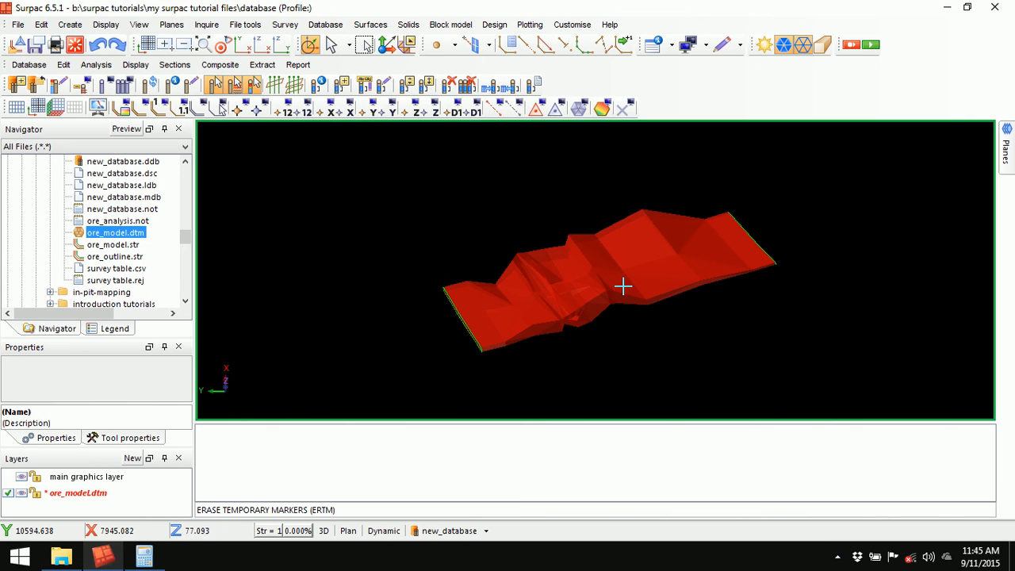
pyautogui.moveTo(623, 285); pyautogui.dragTo(616, 321)
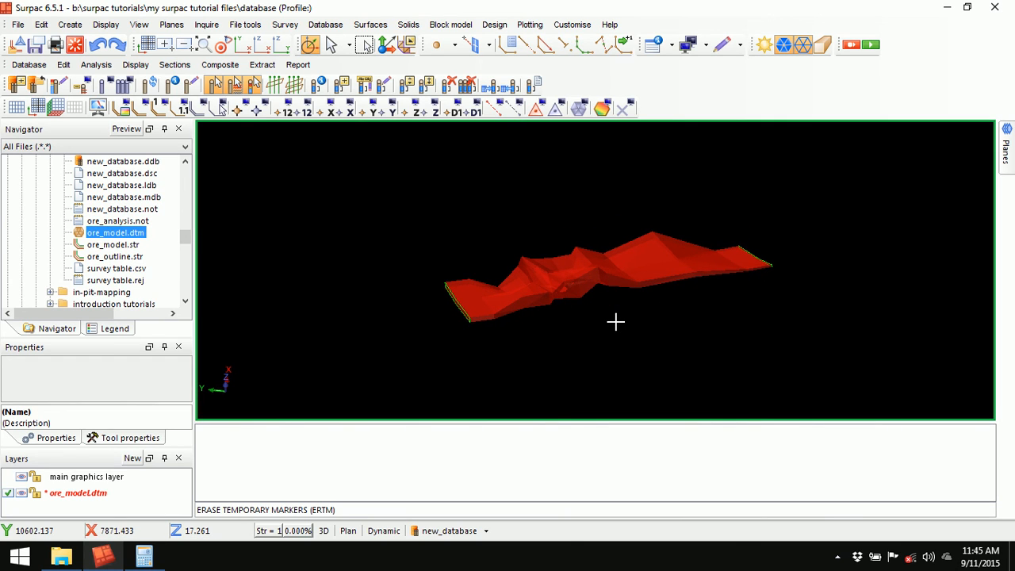
# Validate the capped ore_model.dtm solid again, overwriting the ore_analysis.not report, and close the report after reading it
pyautogui.click(407, 25)
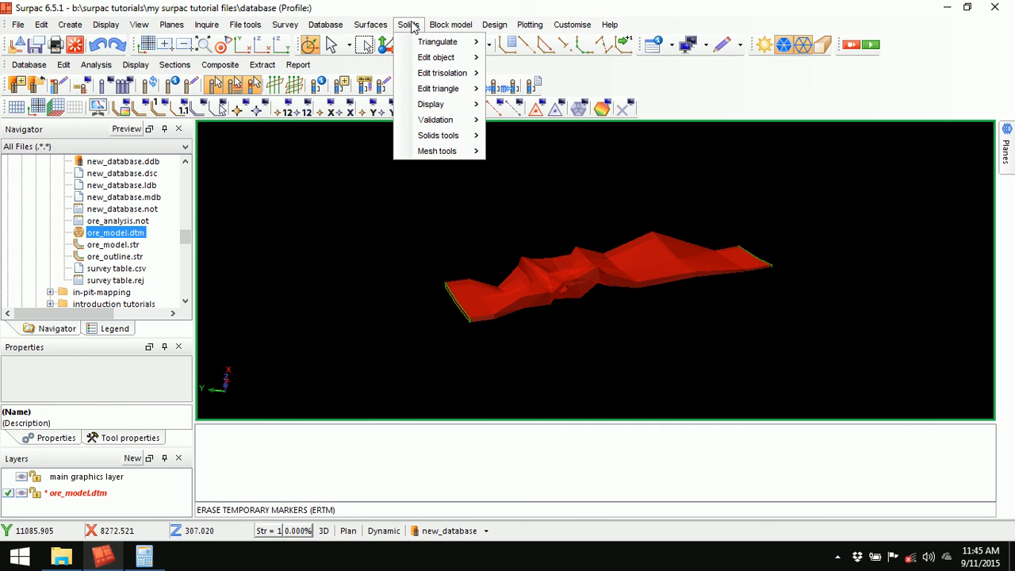
pyautogui.moveTo(441, 120)
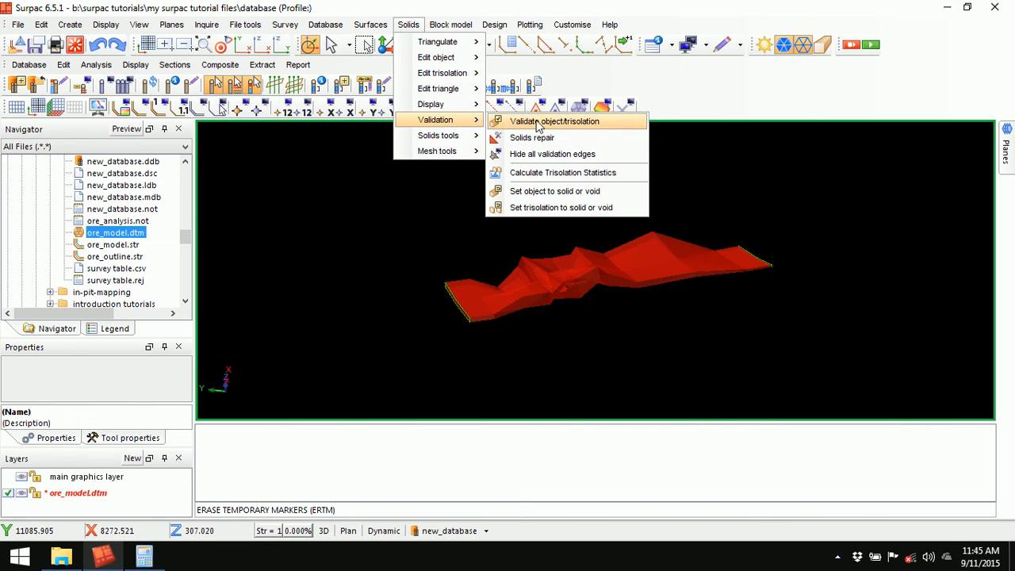
pyautogui.click(584, 124)
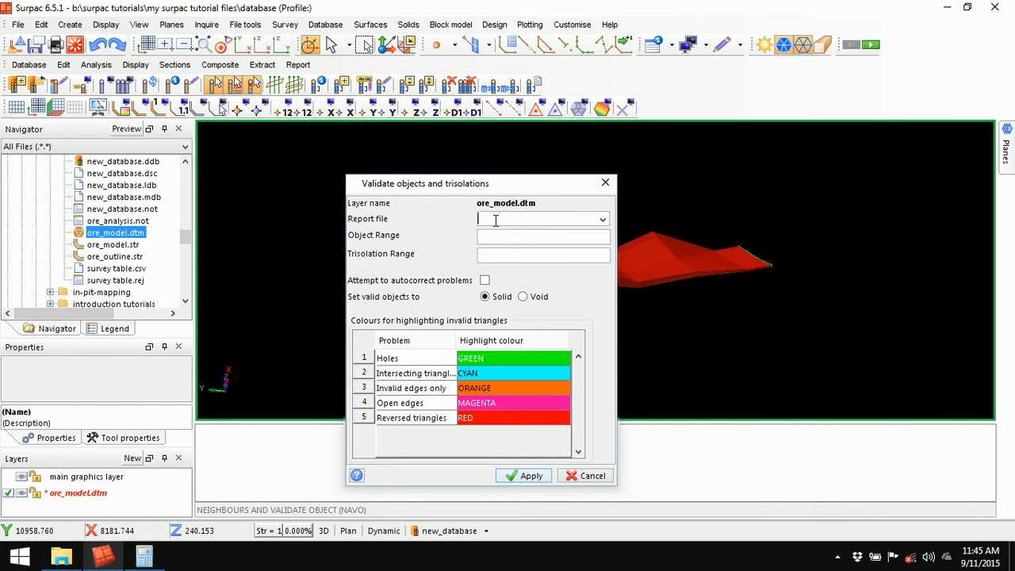
pyautogui.click(603, 219)
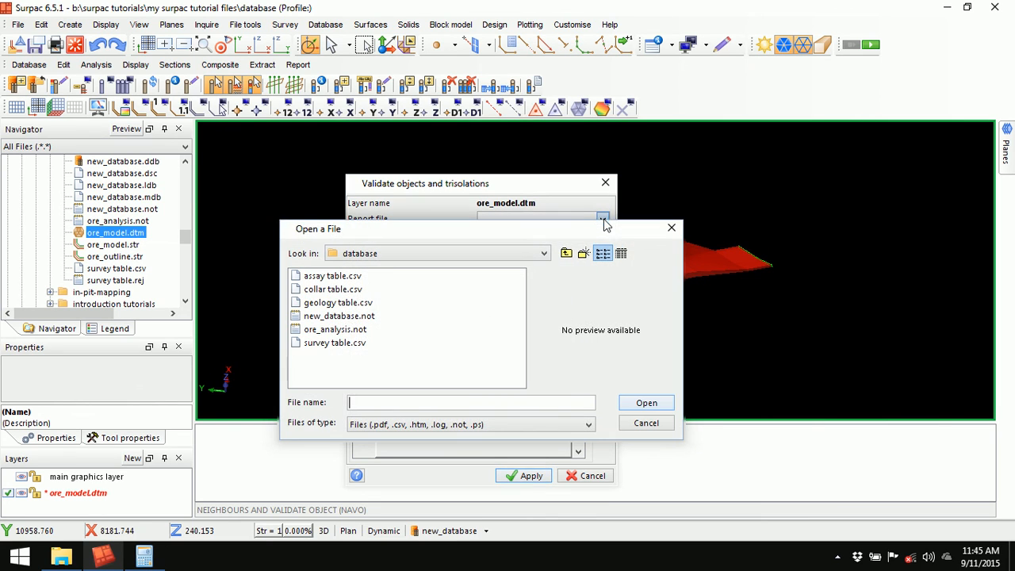
pyautogui.click(335, 329)
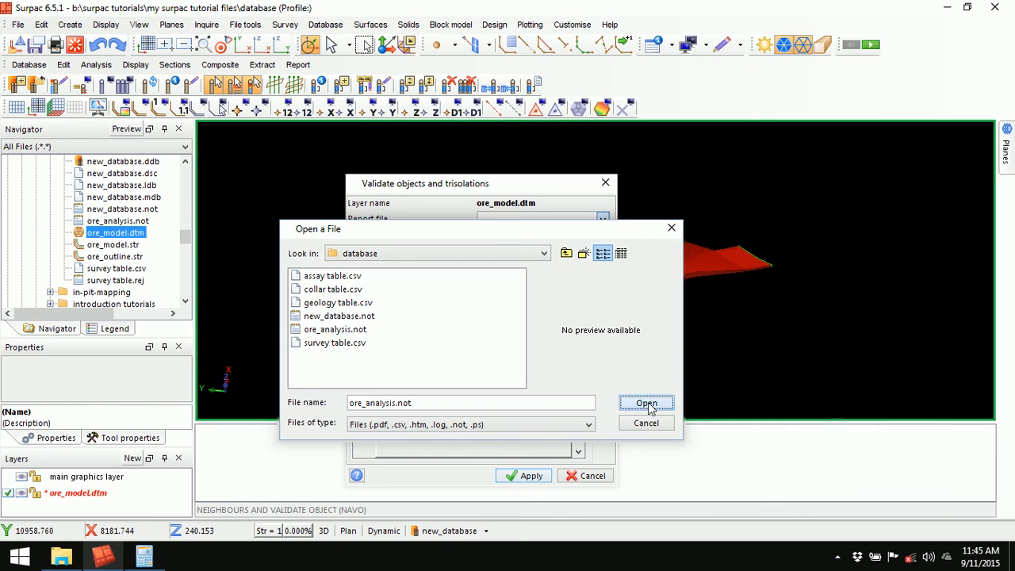
pyautogui.click(644, 403)
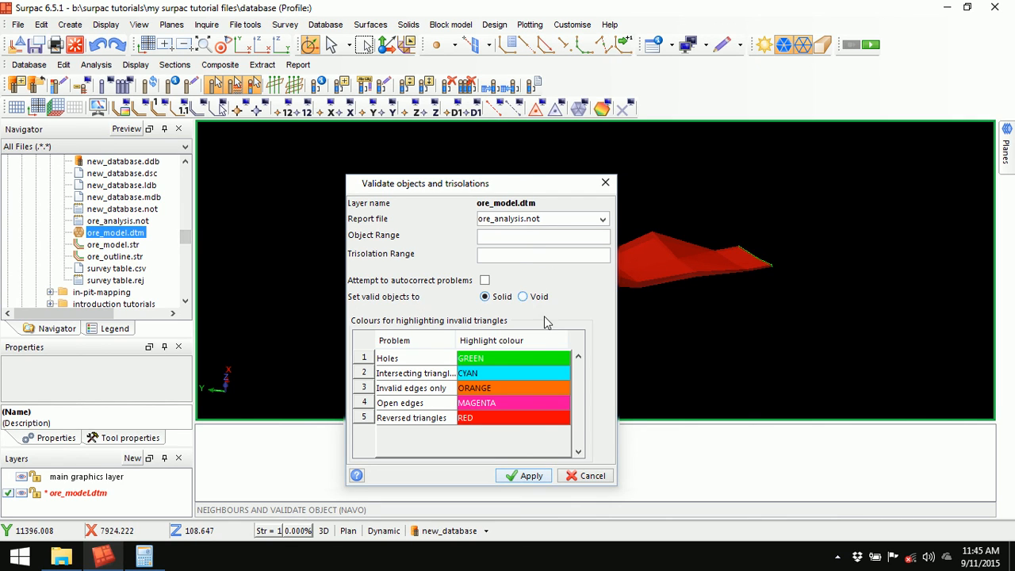
pyautogui.click(530, 476)
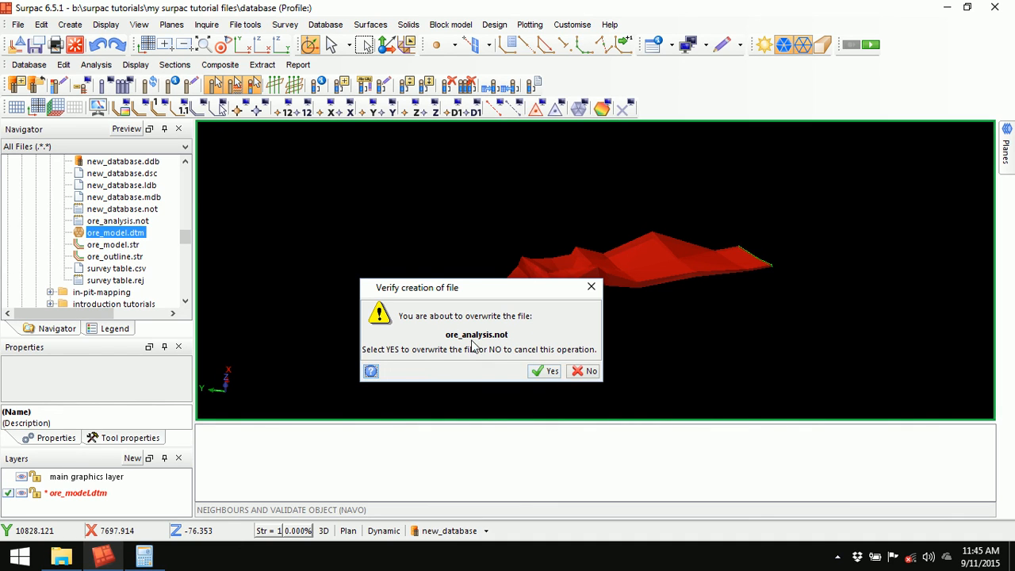
pyautogui.click(550, 372)
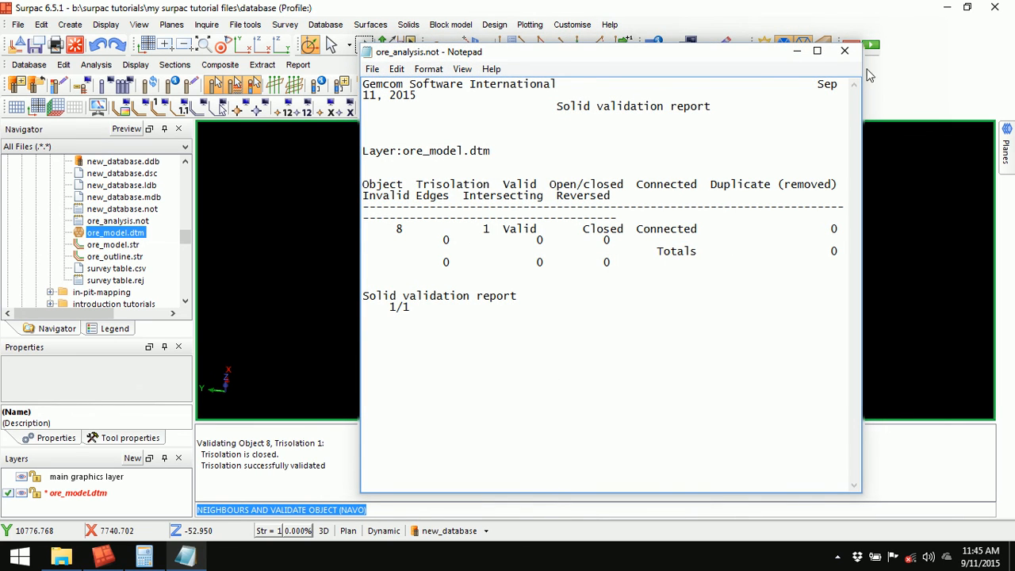
pyautogui.click(845, 51)
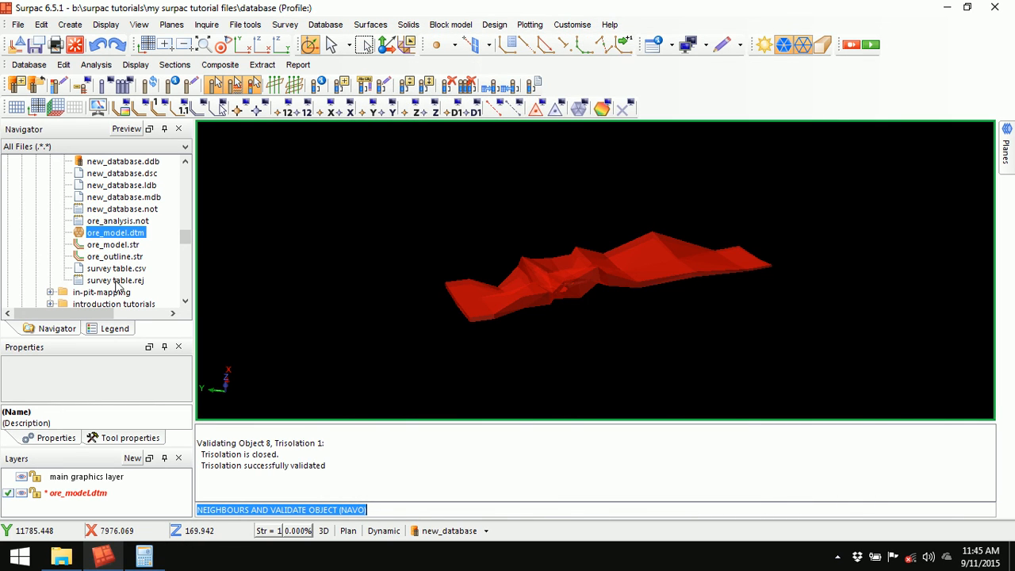
# Save the validated solid as ore_model.dtm, overwriting the existing ore_model.dtm and ore_model.str files
pyautogui.click(119, 222)
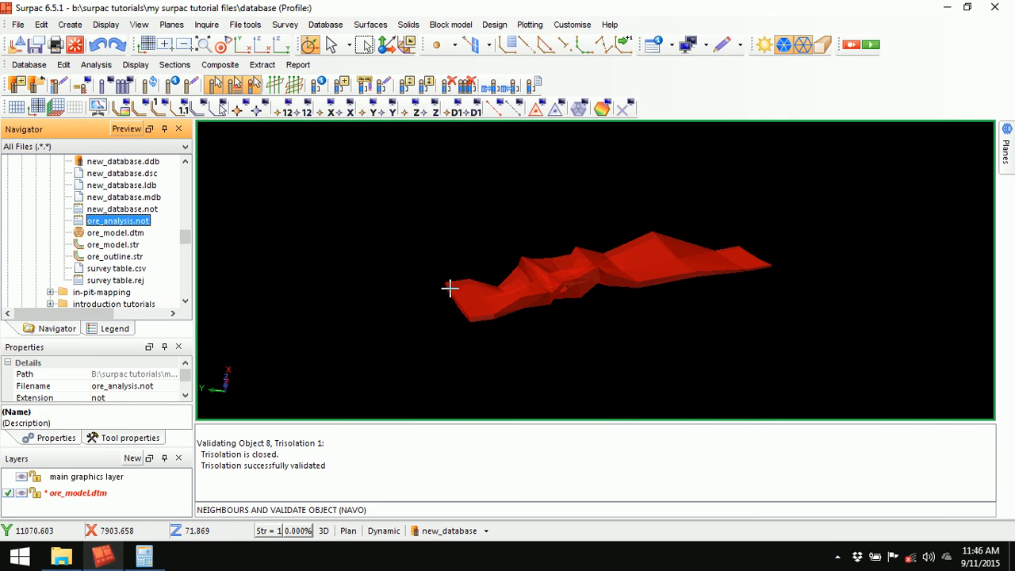
pyautogui.scroll(2, 451, 302)
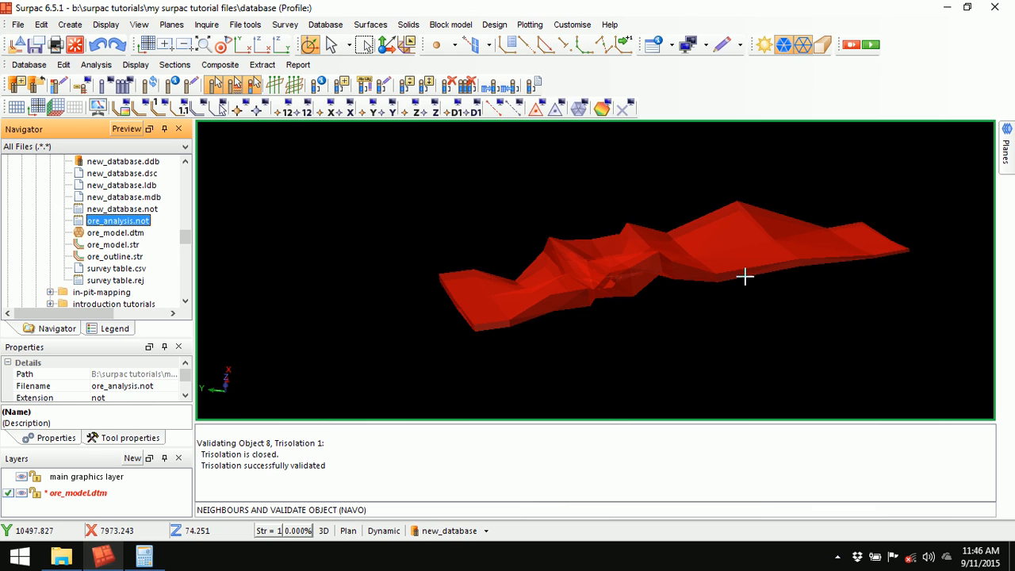
pyautogui.click(35, 46)
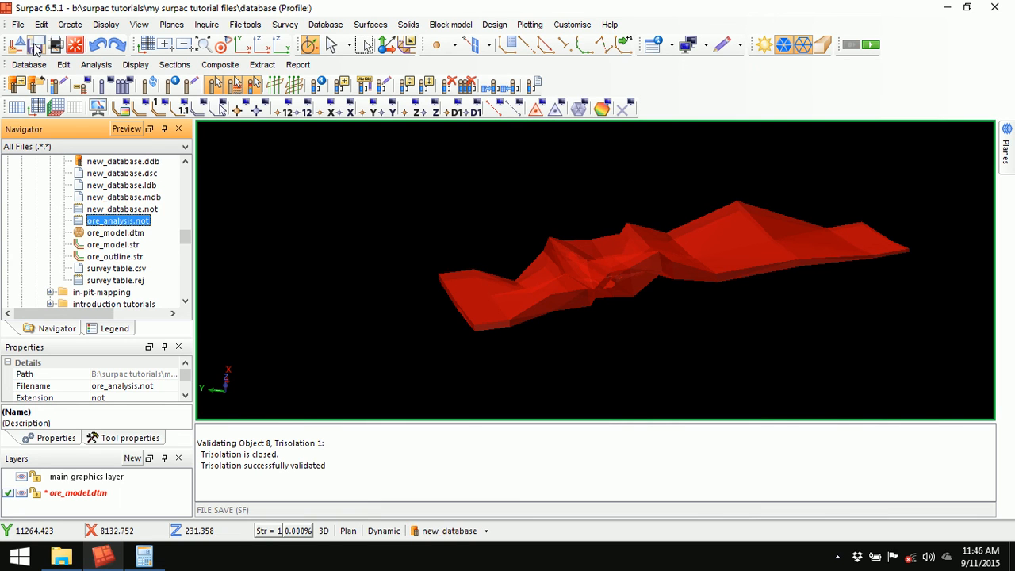
pyautogui.click(567, 446)
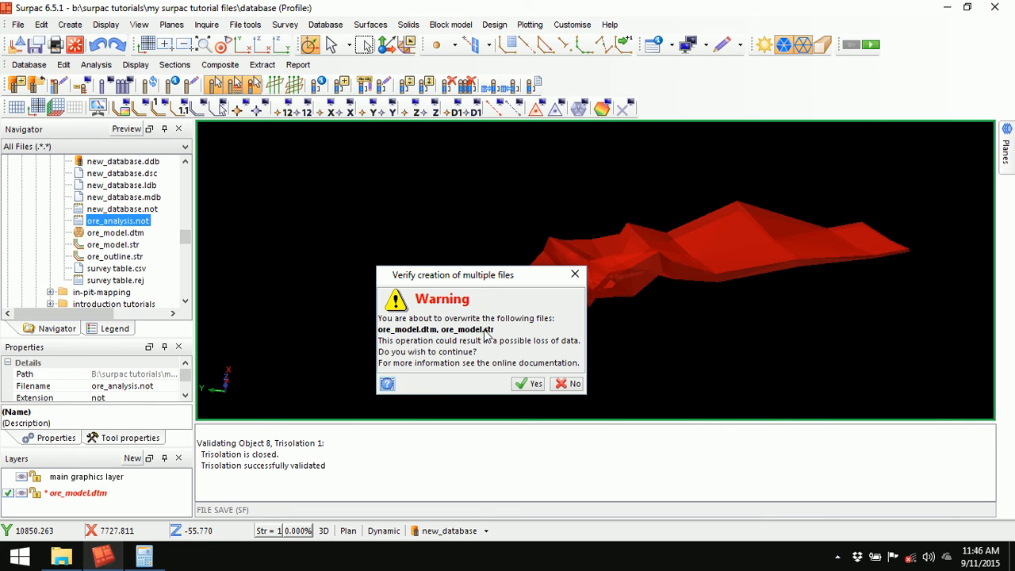
pyautogui.moveTo(489, 267); pyautogui.dragTo(491, 207)
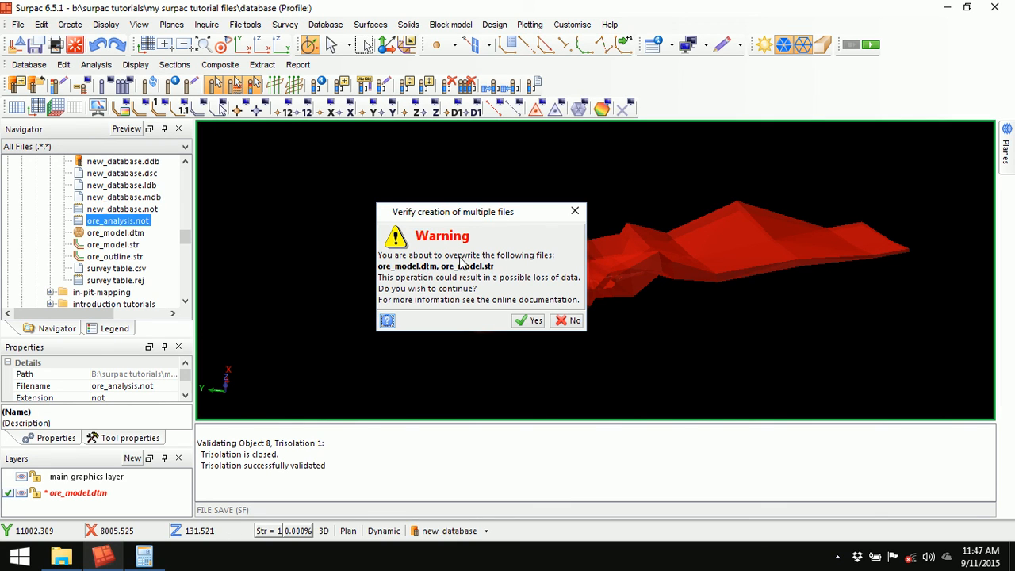
pyautogui.click(531, 320)
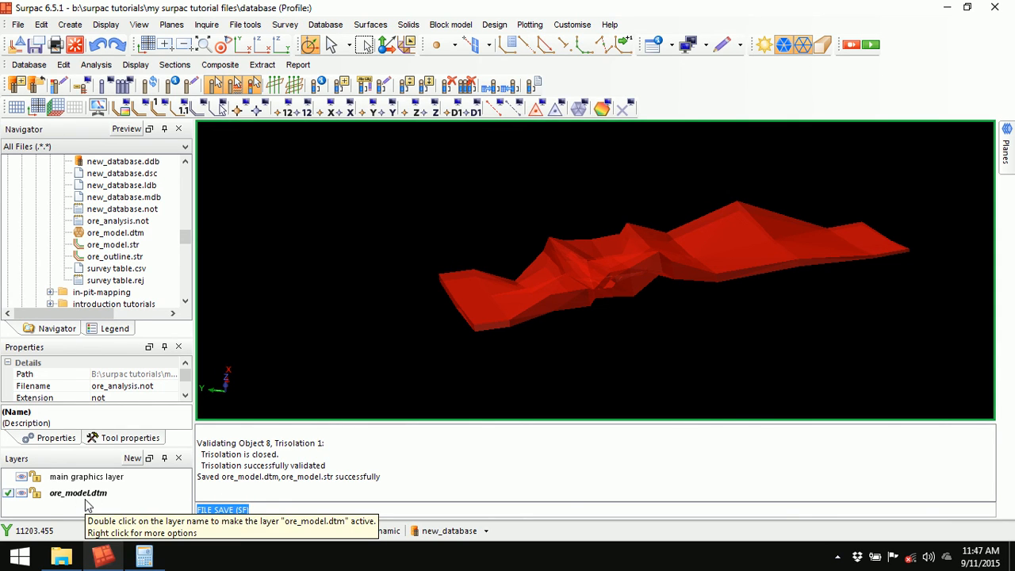
# Clear the logged validation and save messages from the message window
pyautogui.moveTo(570, 248); pyautogui.dragTo(650, 253)
pyautogui.rightClick(603, 431)
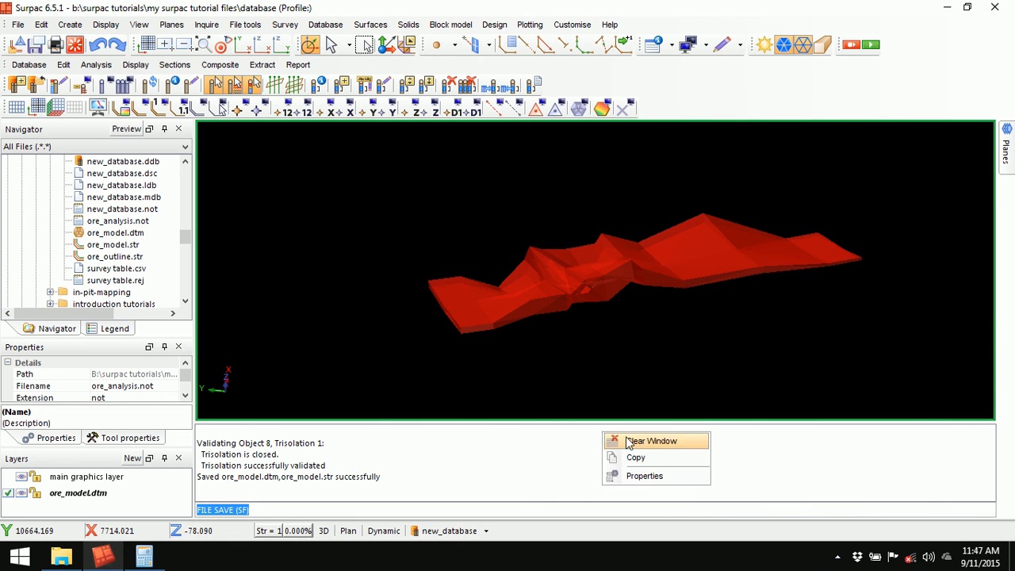
pyautogui.click(649, 442)
# Display the drillholes of new_database with the ore solid, colouring the traces by the assay table's au_ave_ppm field
pyautogui.click(452, 530)
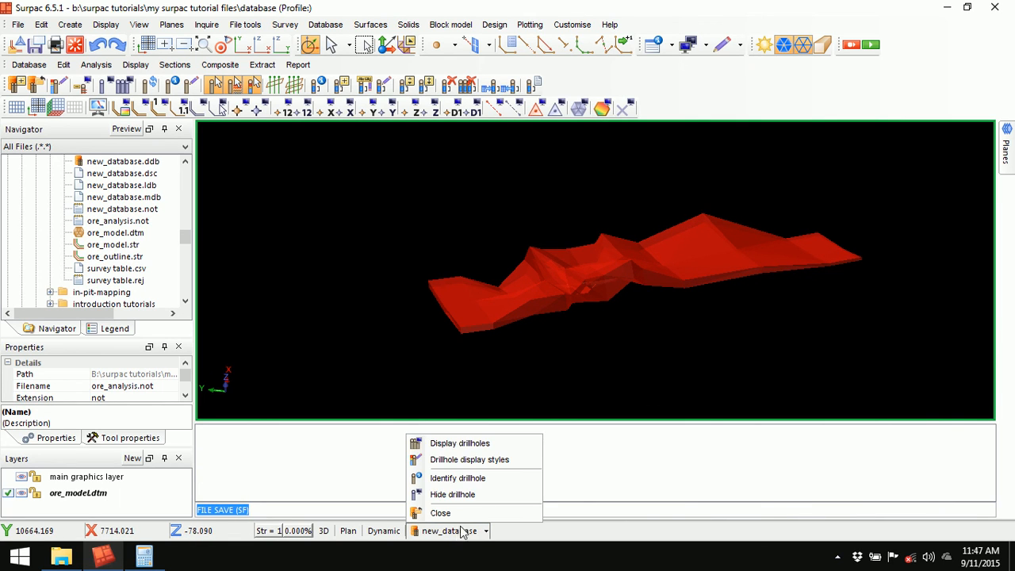
pyautogui.click(480, 441)
pyautogui.click(358, 229)
pyautogui.click(343, 250)
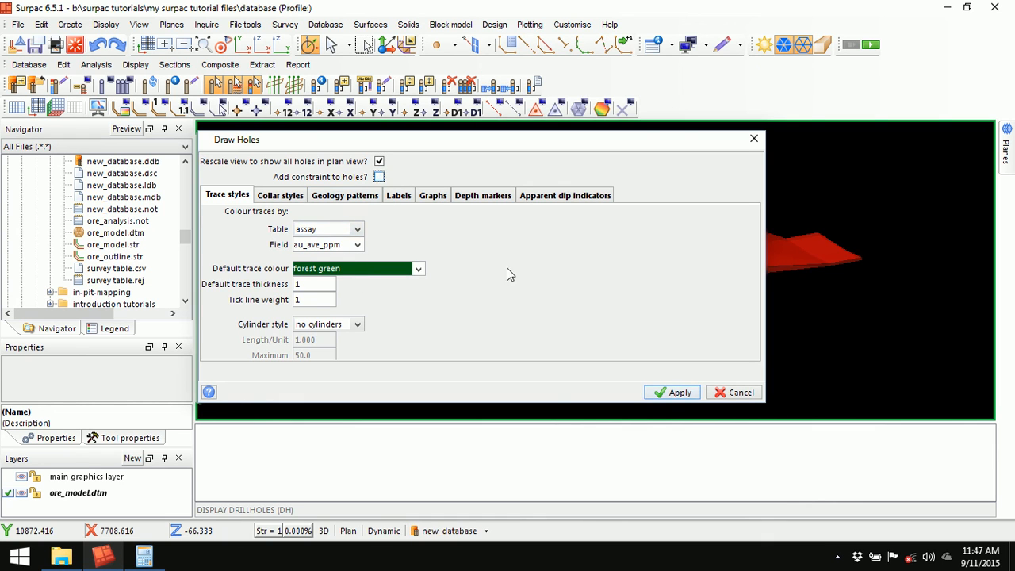
pyautogui.click(672, 394)
pyautogui.moveTo(463, 310)
pyautogui.mouseDown()
pyautogui.moveTo(569, 300)
pyautogui.moveTo(555, 299)
pyautogui.moveTo(665, 322)
pyautogui.mouseUp()
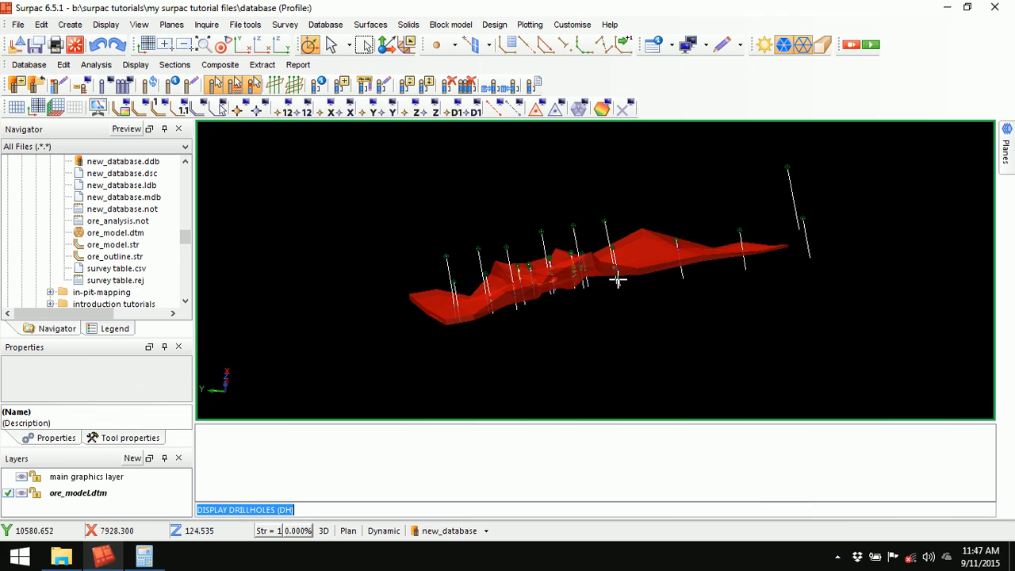
pyautogui.scroll(3, 610, 280)
pyautogui.scroll(1, 599, 277)
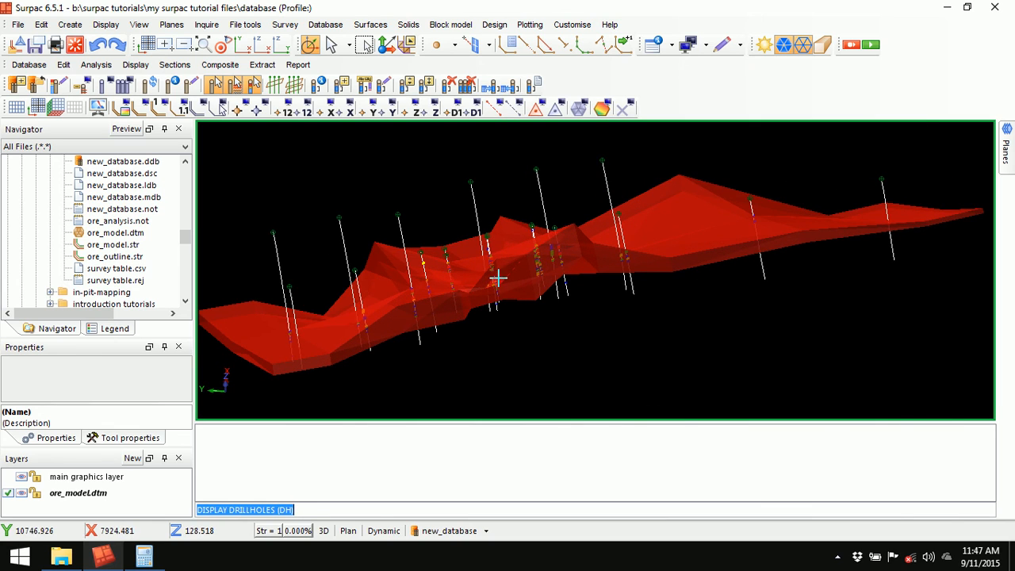
pyautogui.scroll(-3, 508, 277)
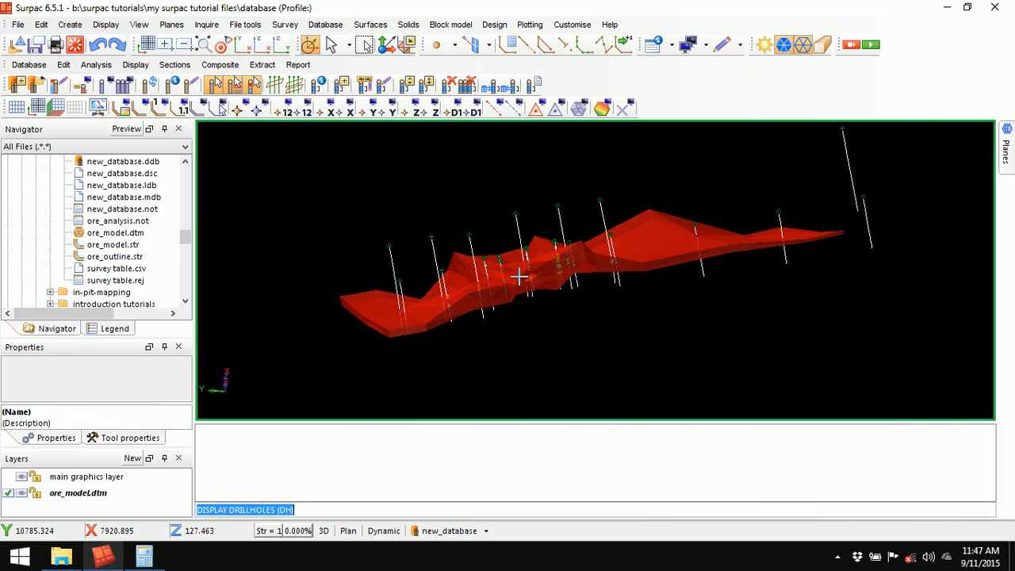
# Show the scale and transparency controls and set the transparency to 50% to inspect the drillholes inside the ore solid
pyautogui.rightClick(744, 80)
pyautogui.moveTo(774, 130)
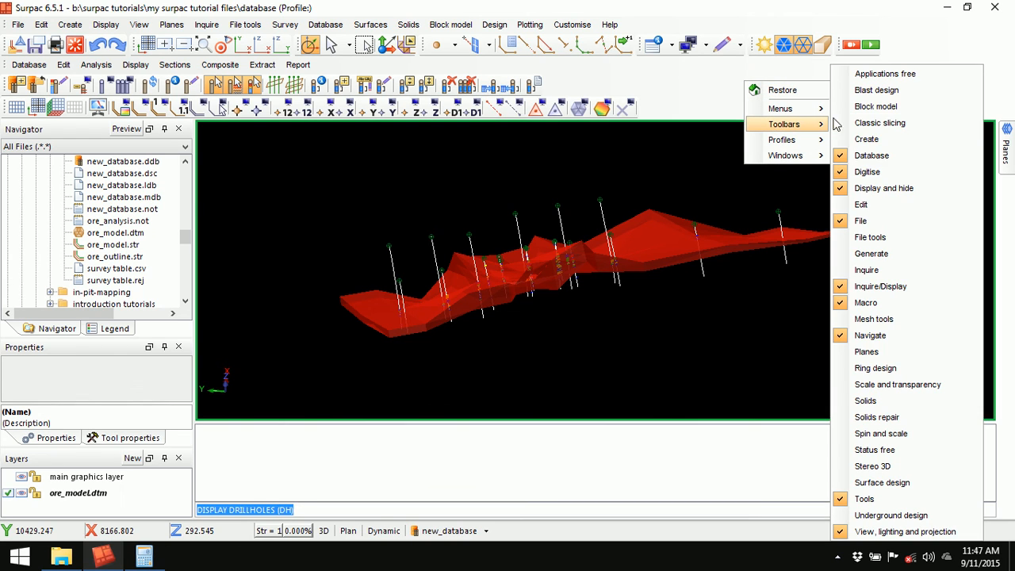
pyautogui.click(900, 388)
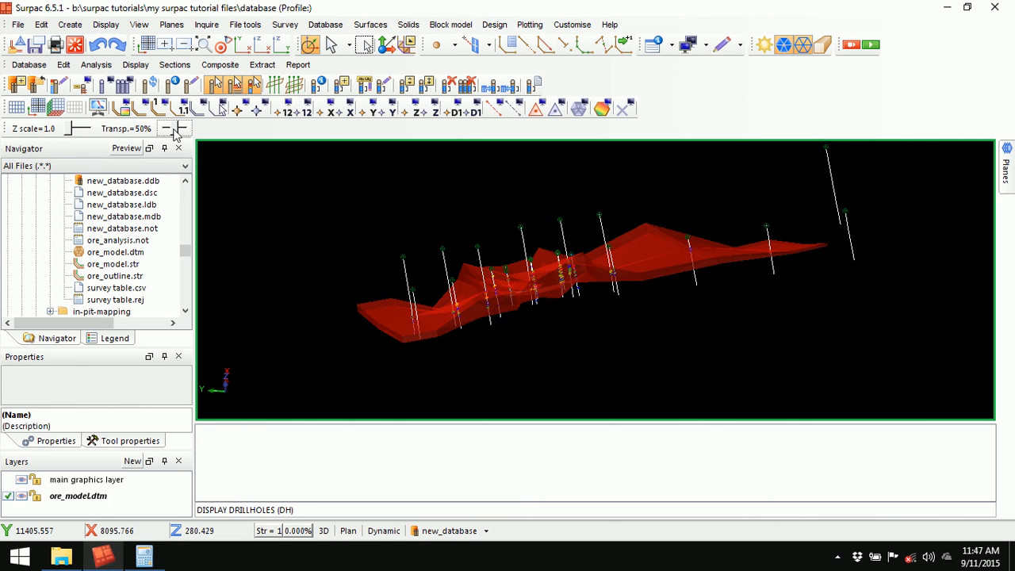
pyautogui.scroll(5, 504, 290)
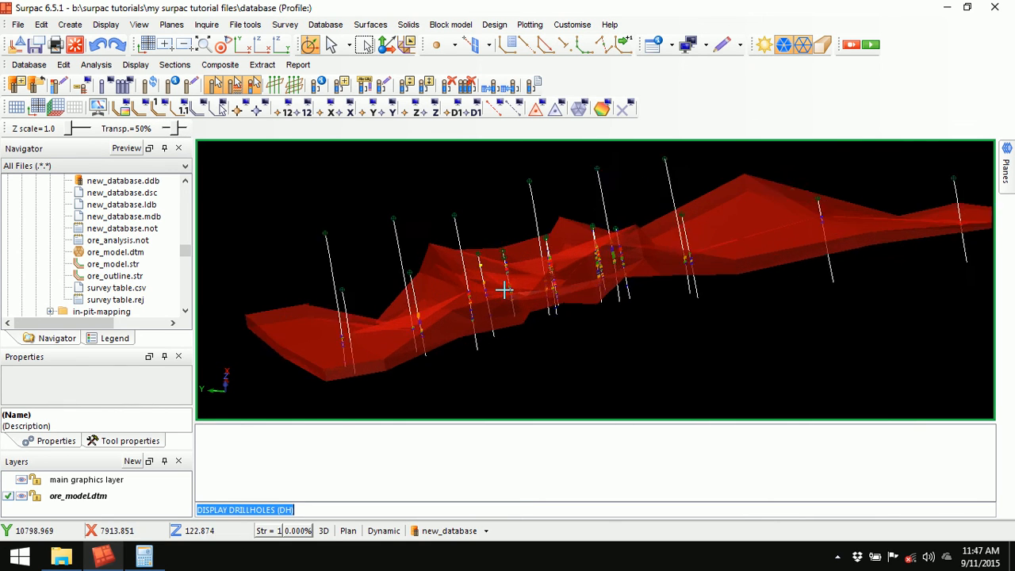
pyautogui.scroll(-4, 503, 290)
# Make the ore solid fully opaque by setting the transparency to 0%
pyautogui.moveTo(175, 128); pyautogui.dragTo(158, 130)
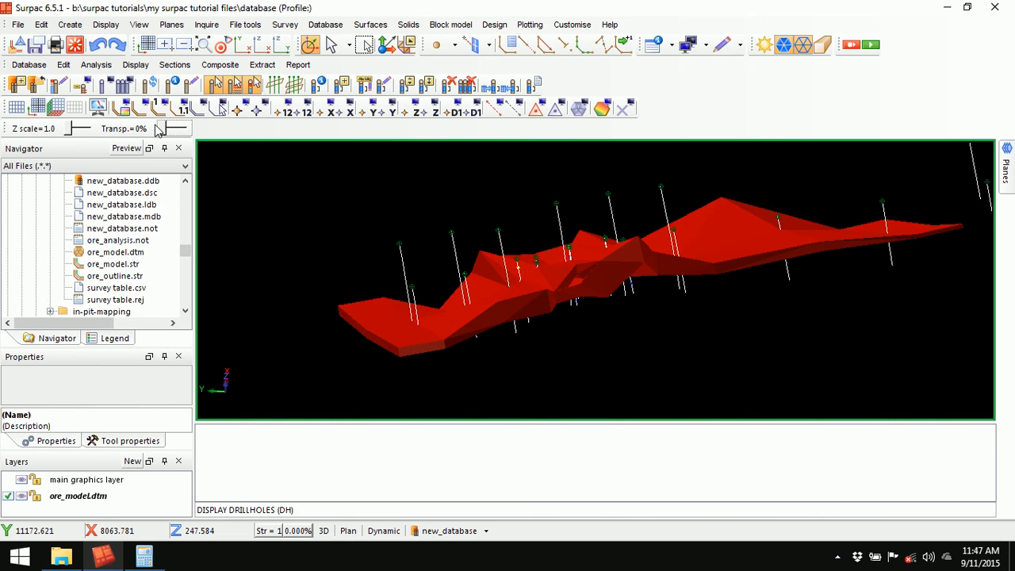
pyautogui.scroll(-3, 464, 245)
pyautogui.moveTo(537, 286)
pyautogui.mouseDown()
pyautogui.moveTo(536, 313)
pyautogui.moveTo(520, 282)
pyautogui.moveTo(555, 285)
pyautogui.moveTo(545, 287)
pyautogui.mouseUp()
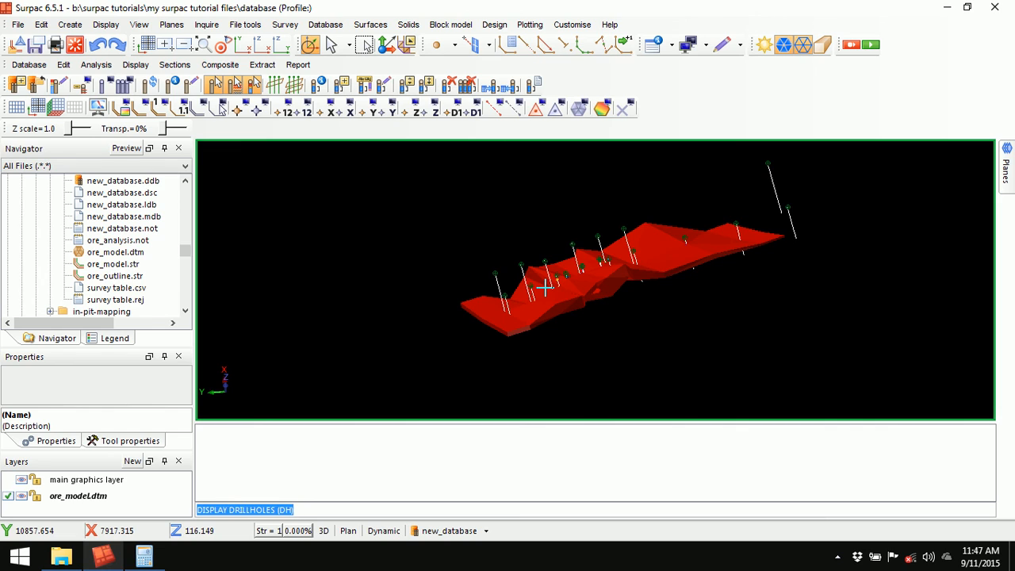